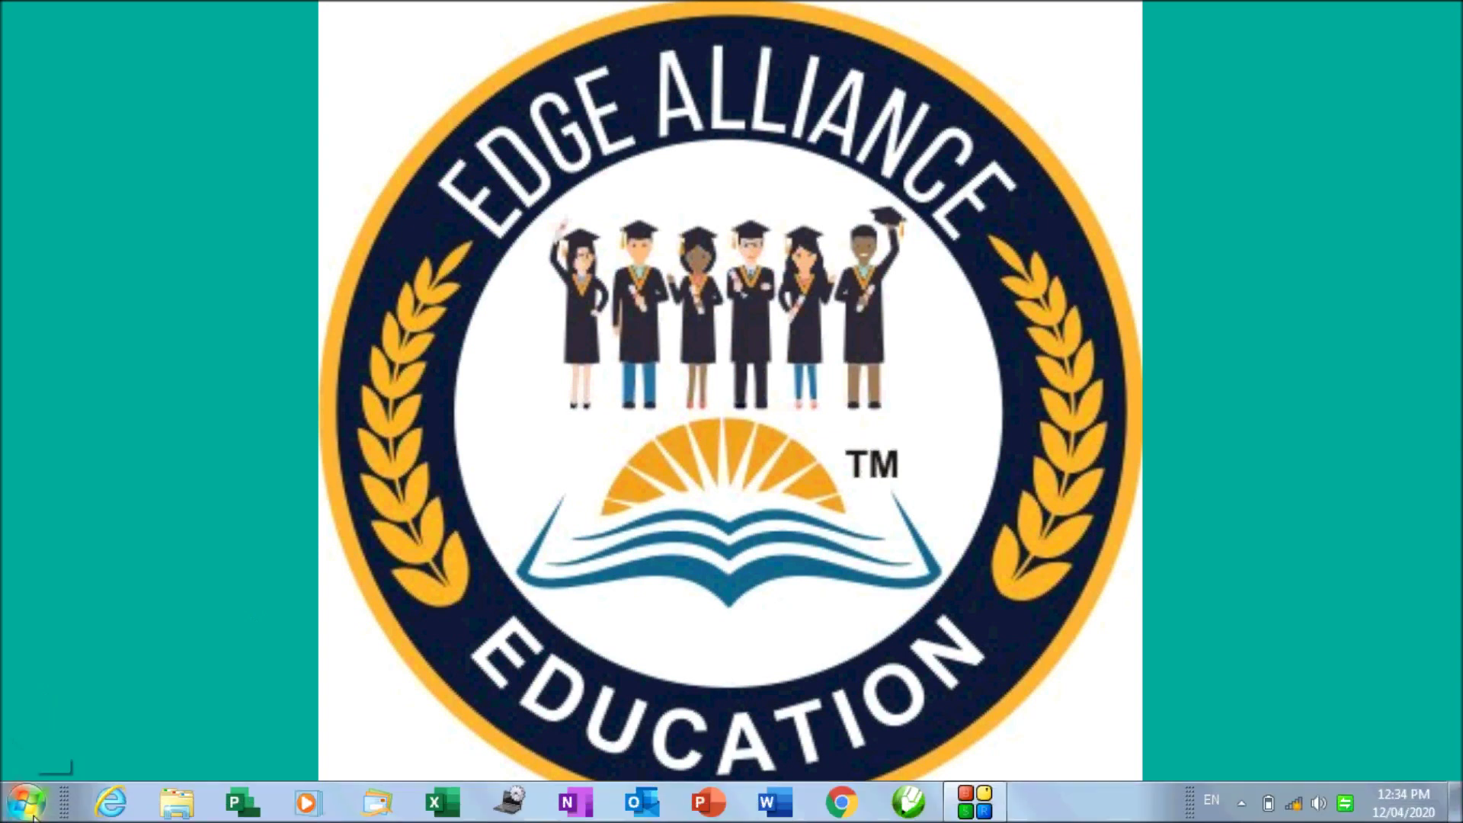
Open the Windows Start menu and its program search box
click(35, 812)
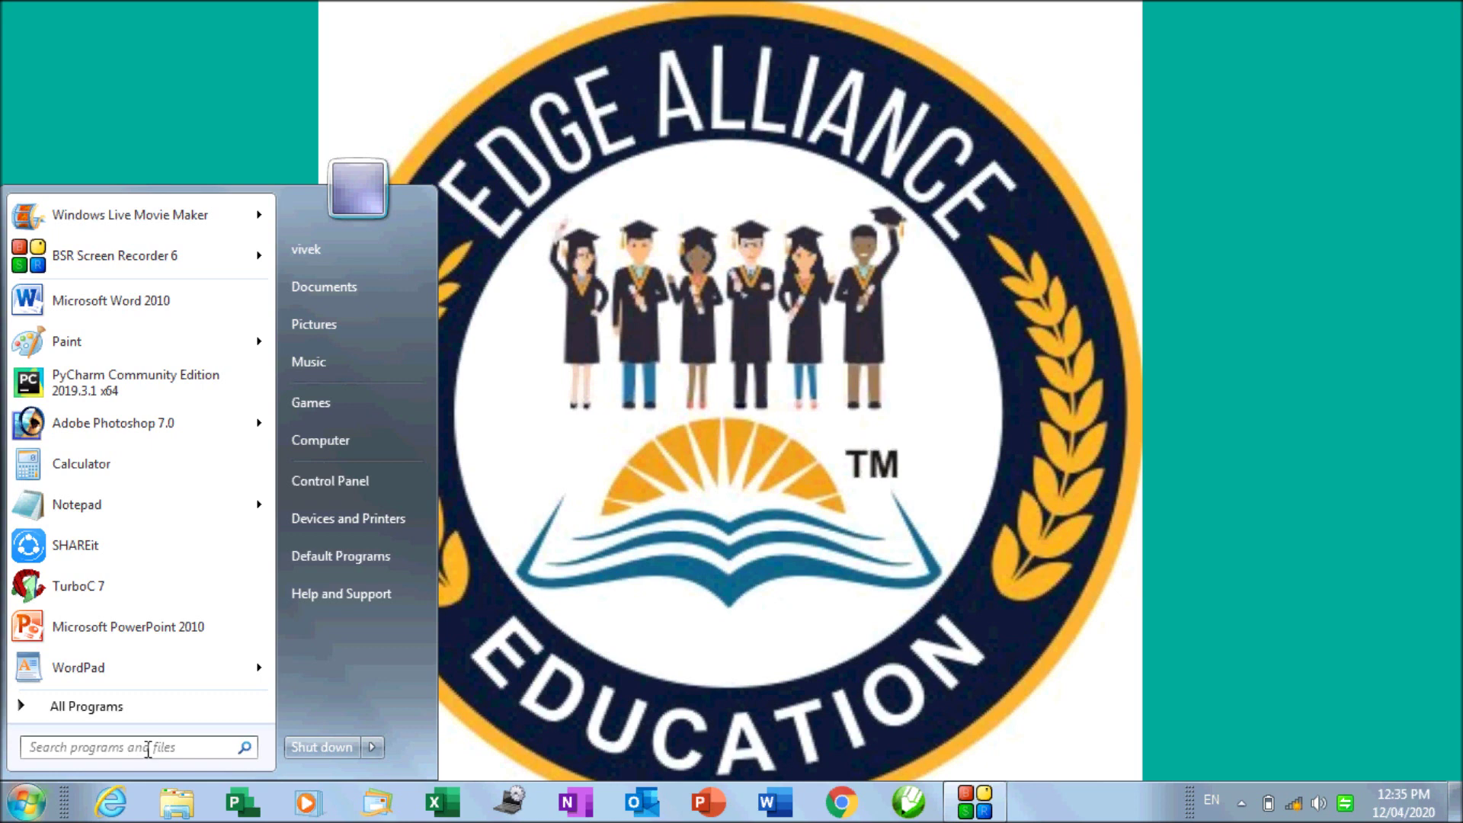
click(147, 747)
Search the Start menu for 'powerpoint 2010'
text(pow)
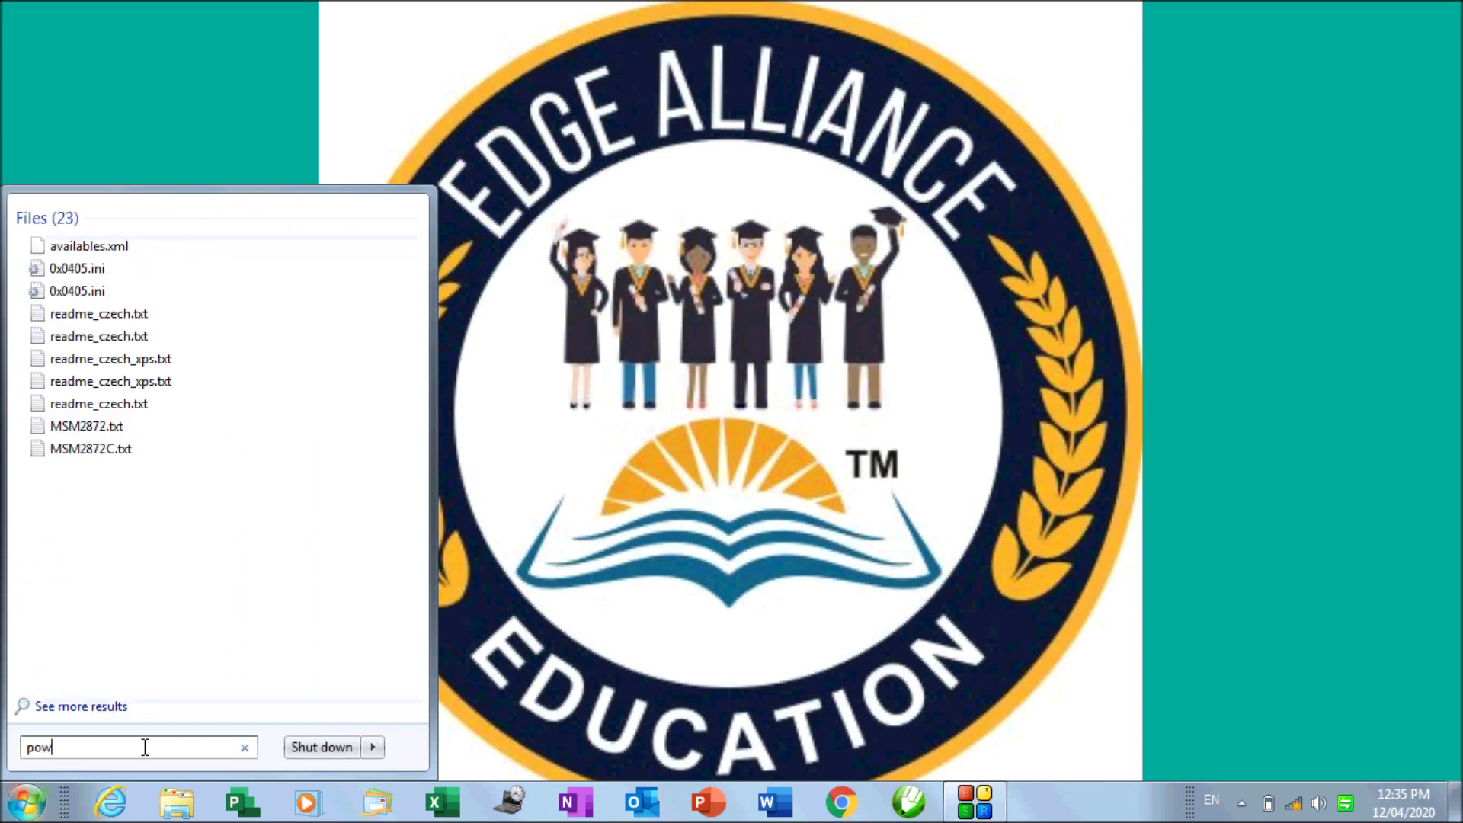
text(erpoint )
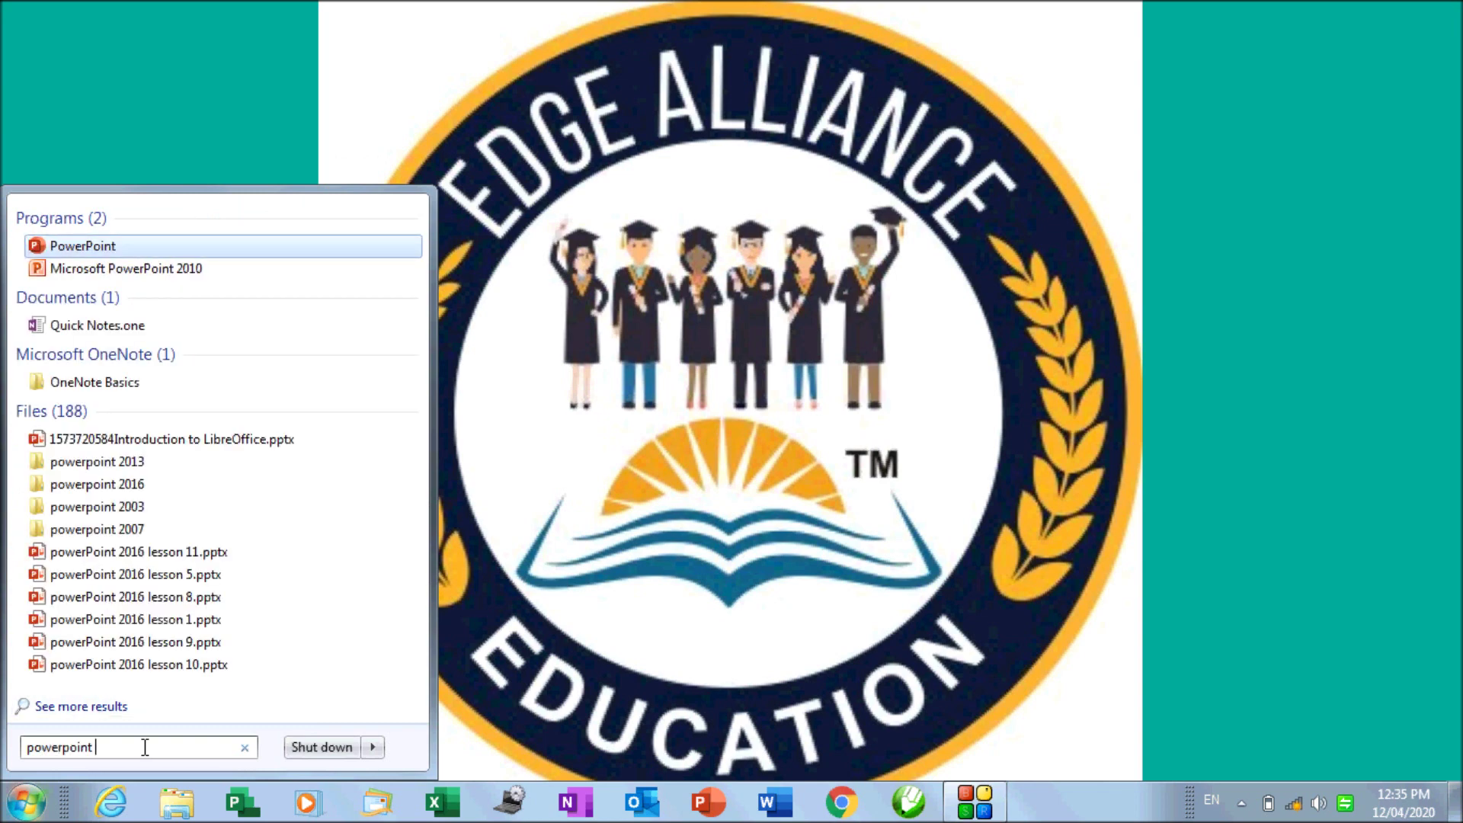
text(201)
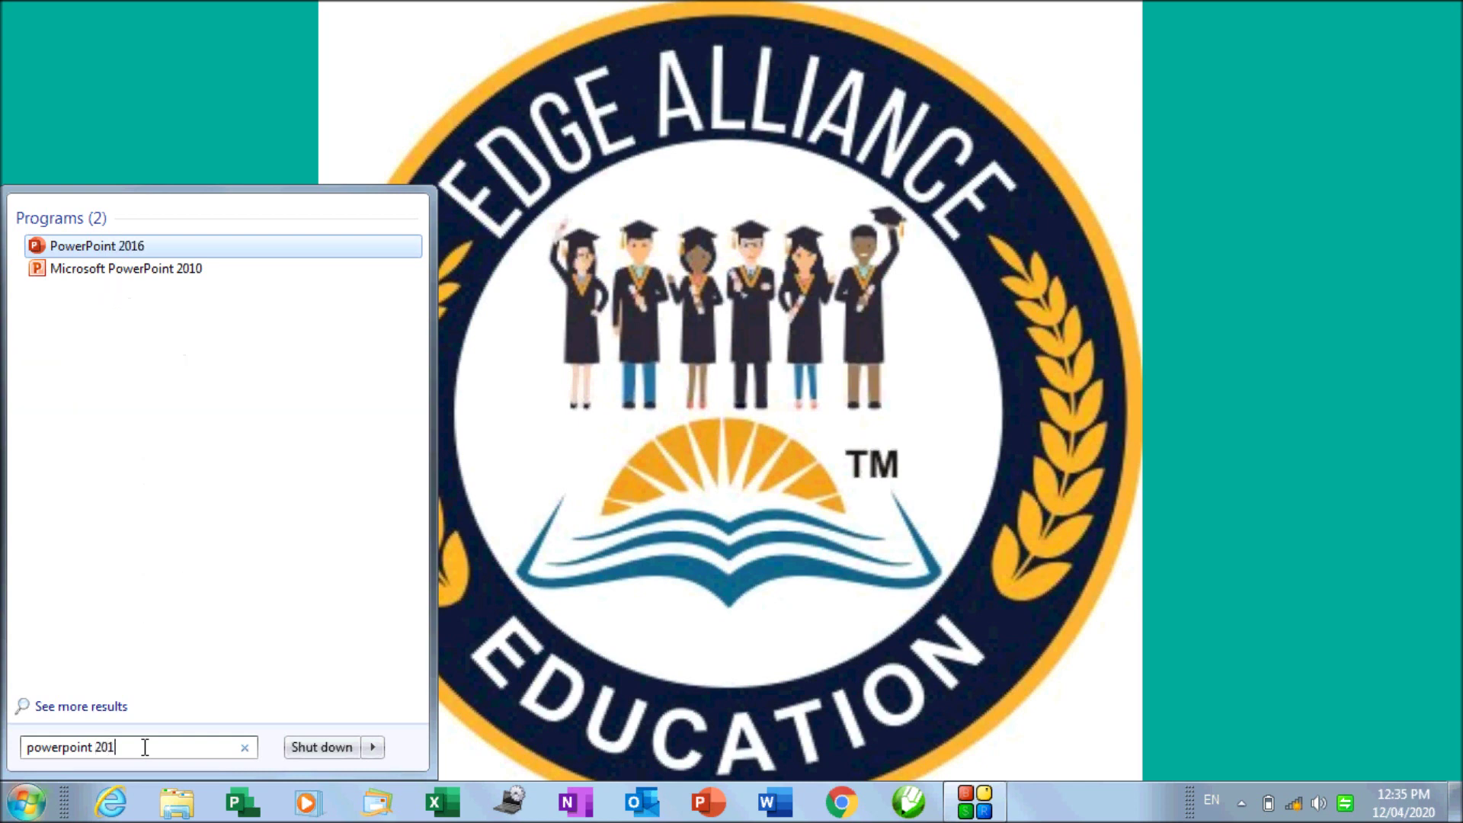
text(0)
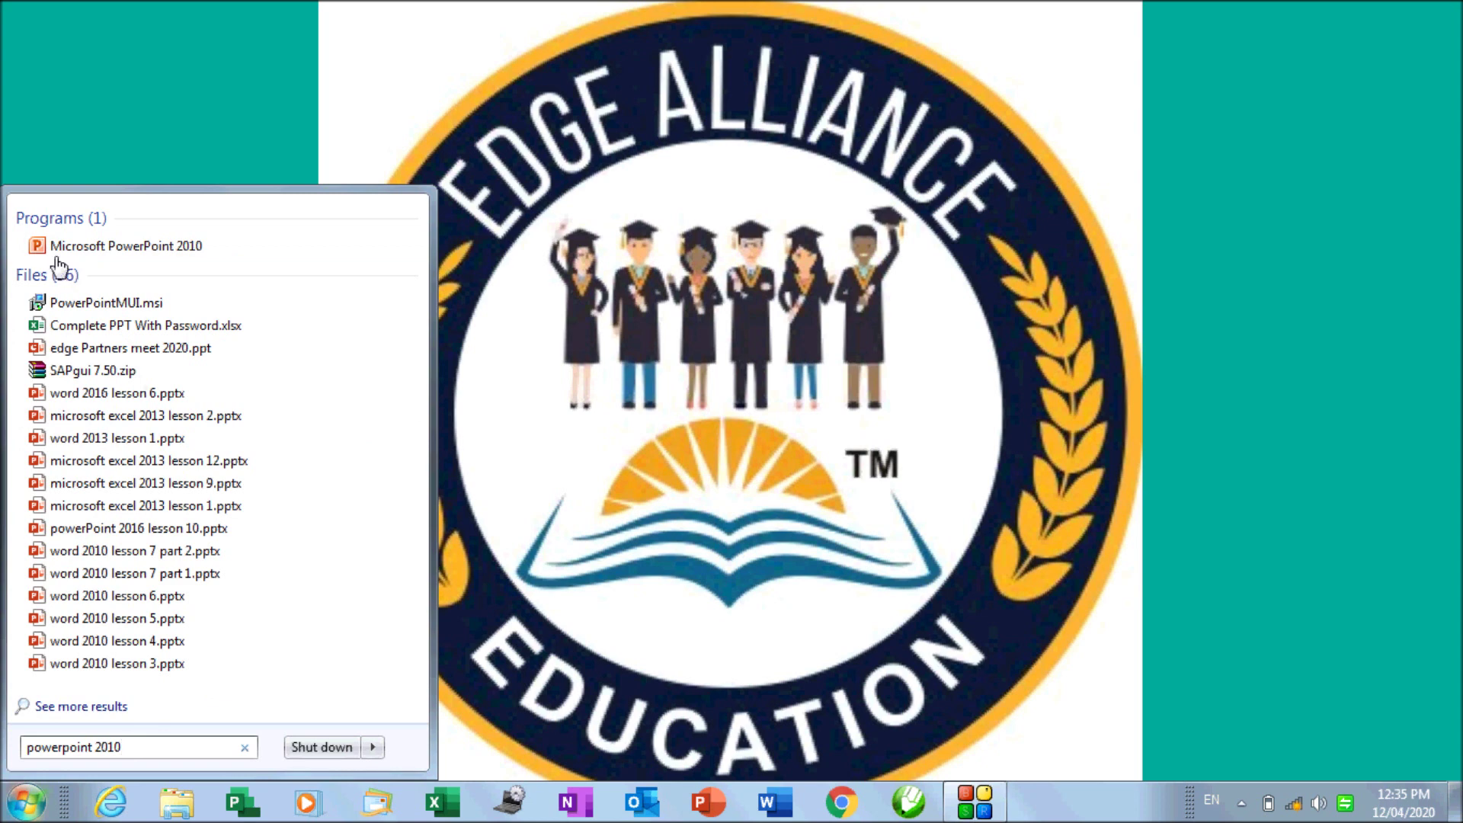
mouse_move(181, 258)
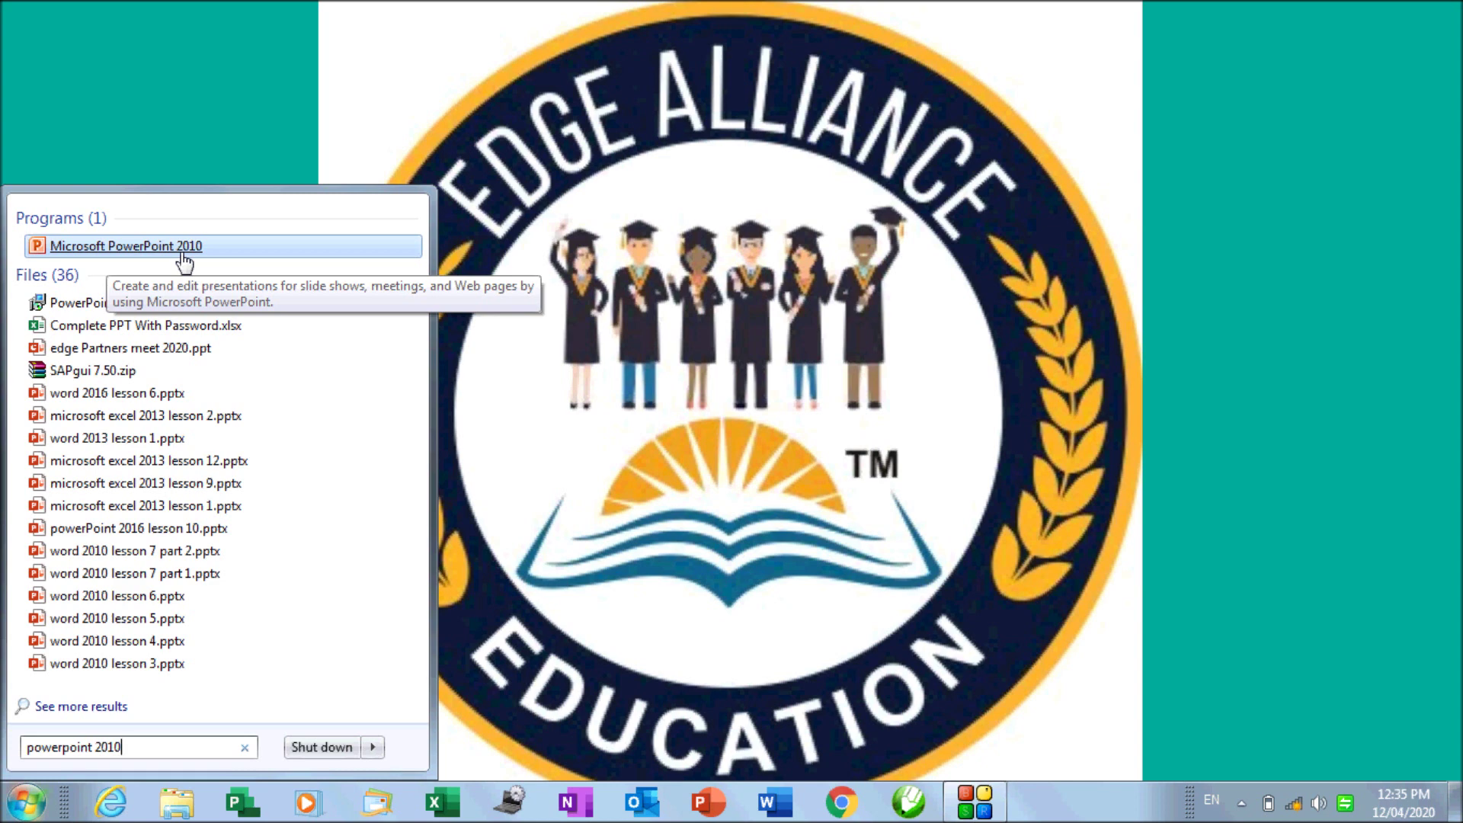
Launch PowerPoint 2010, dismiss the Activation Wizard, close PowerPoint, and reopen the Start menu
click(183, 256)
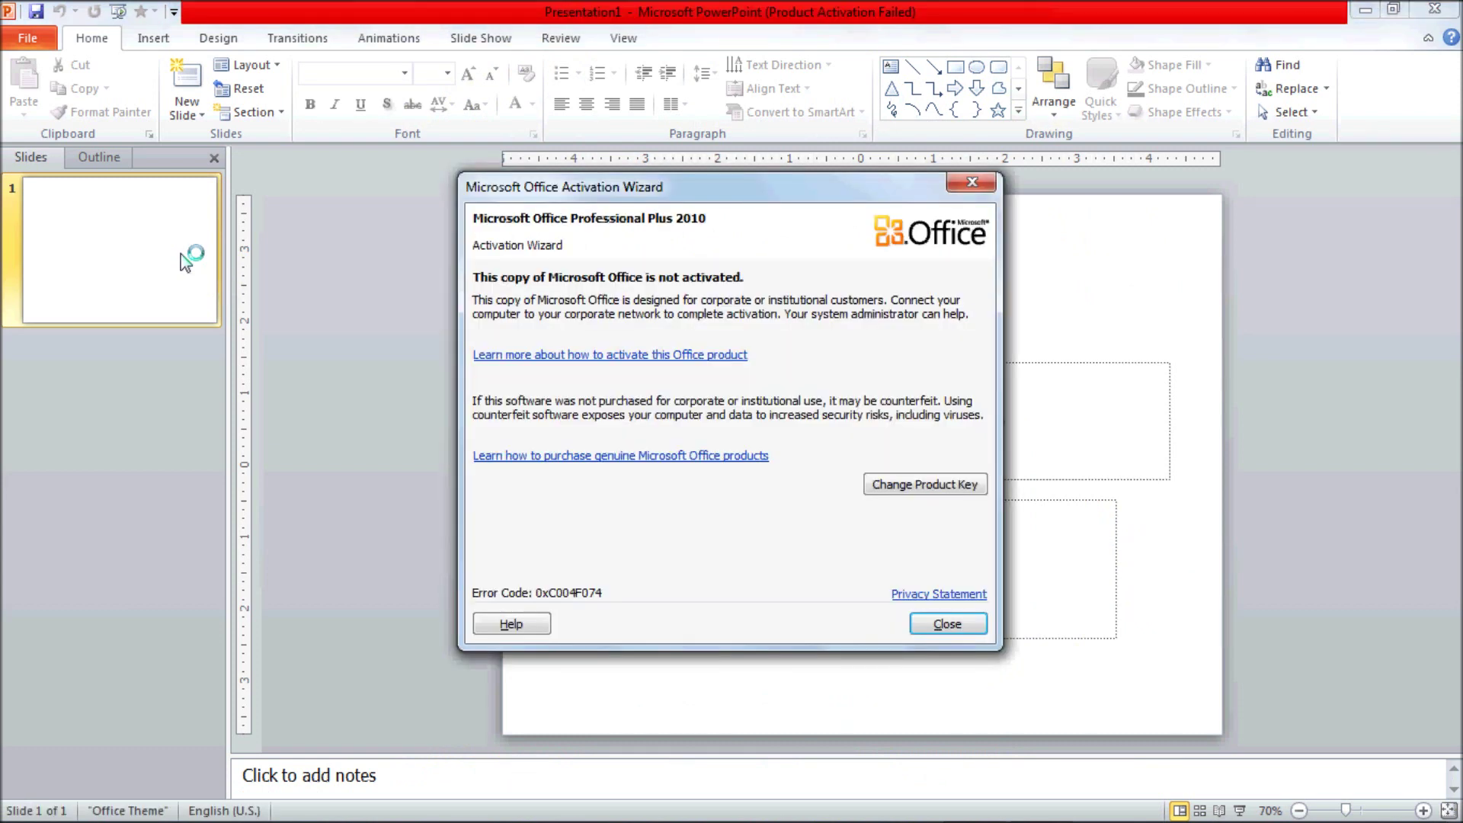
click(931, 625)
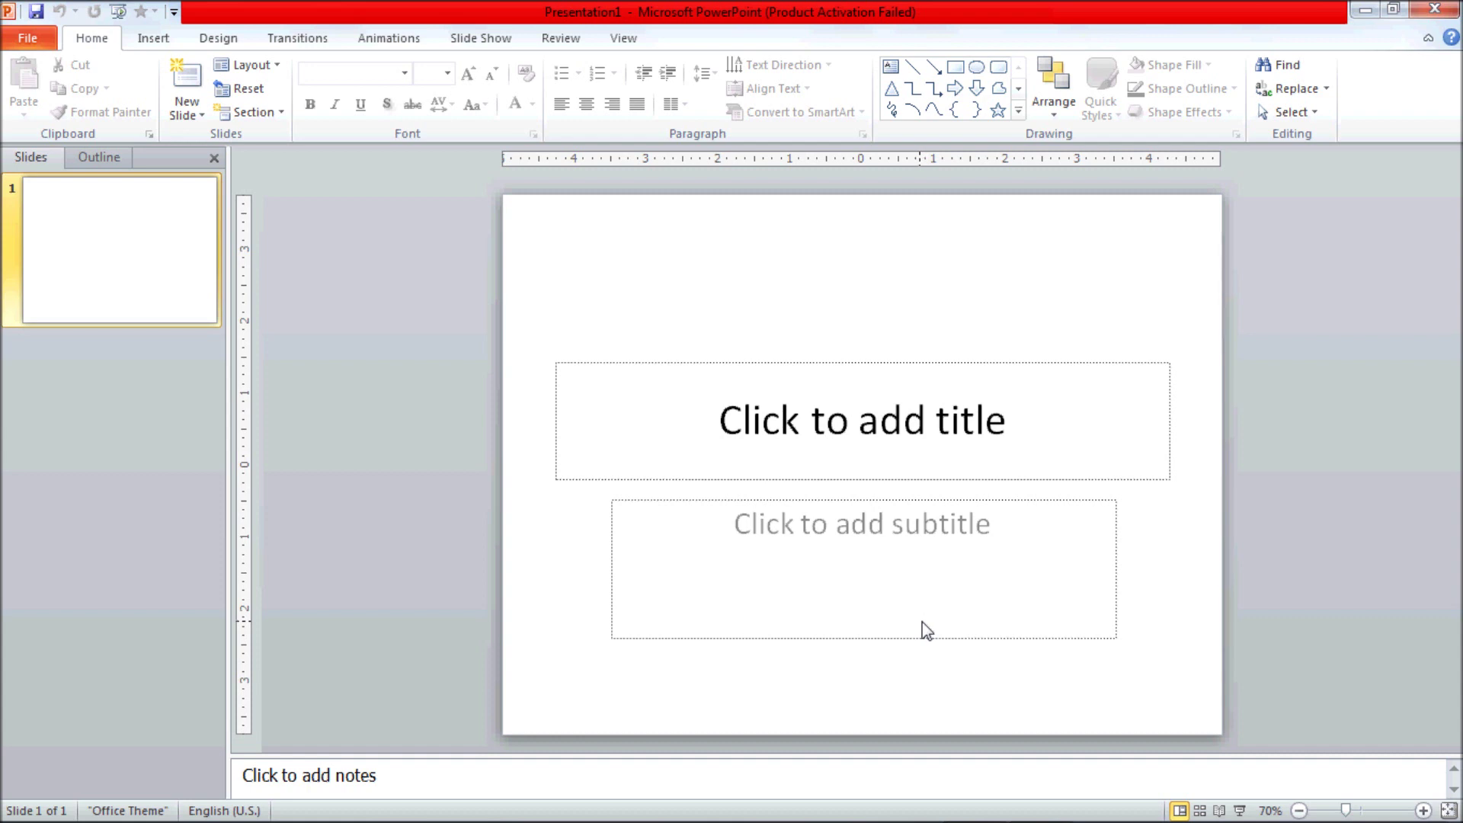
click(1448, 11)
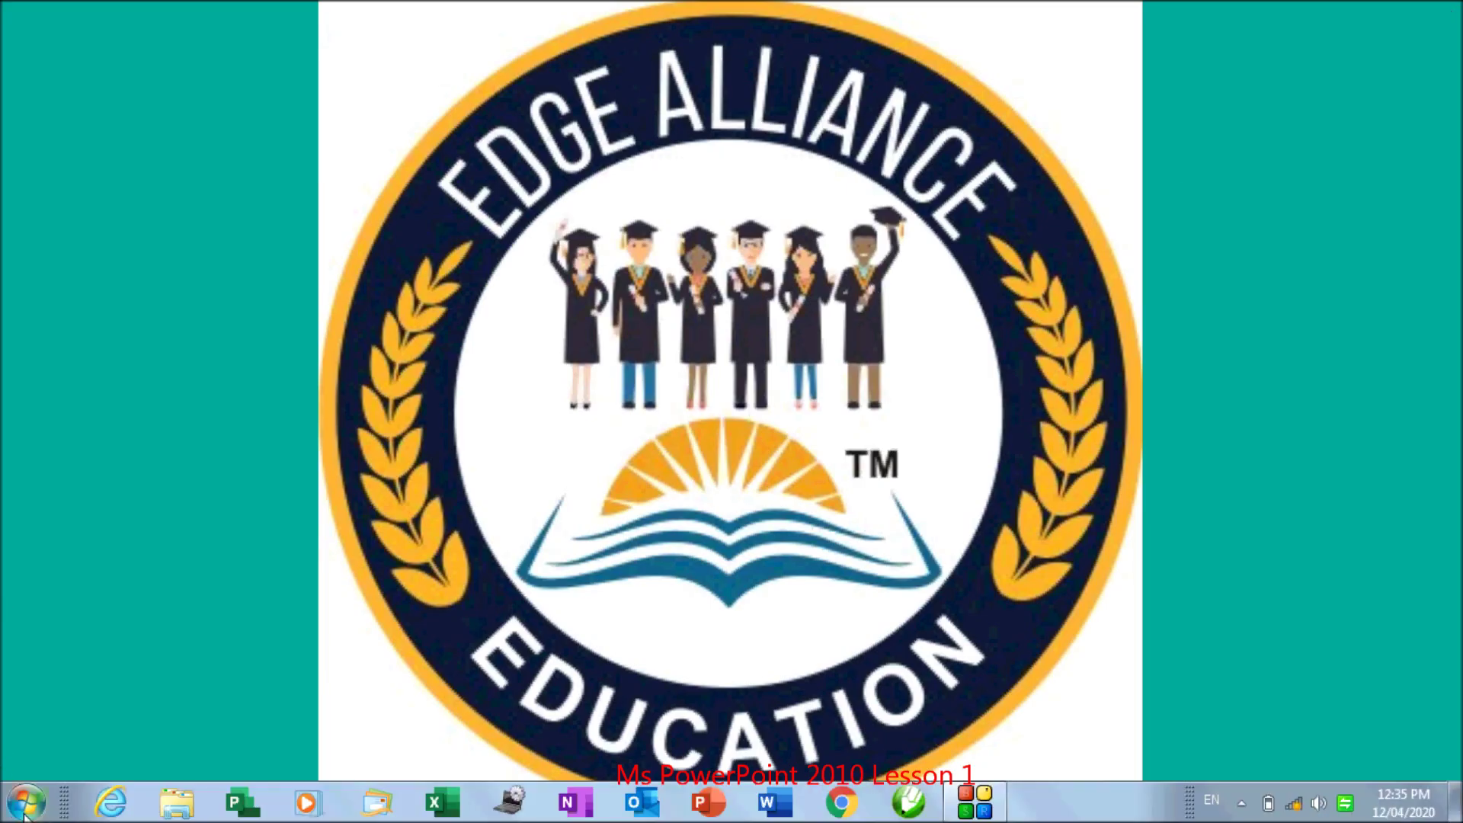
click(23, 809)
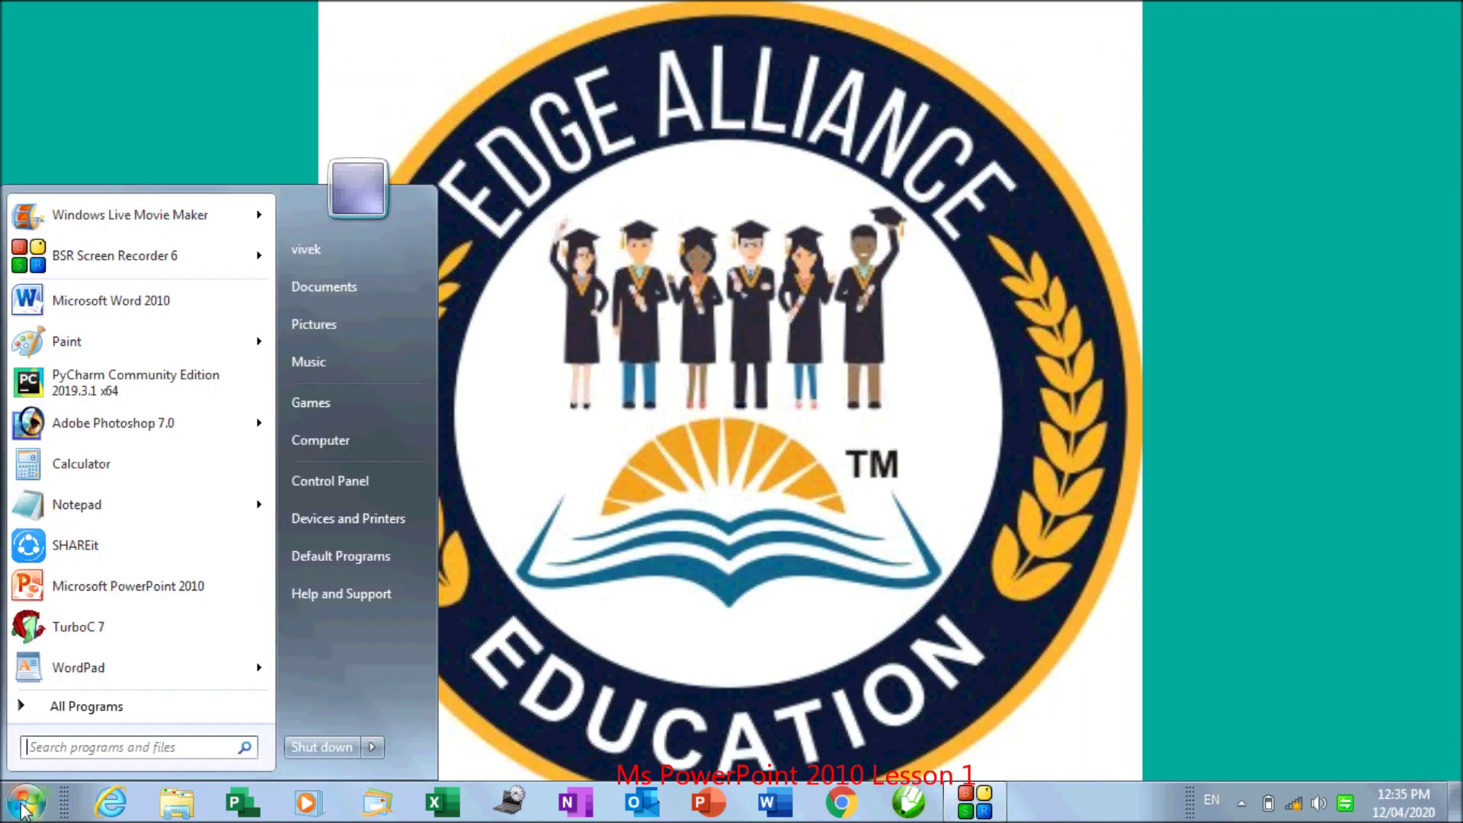
Relaunch PowerPoint 2010 from recent programs, dismiss activation, then list All Programs
click(96, 589)
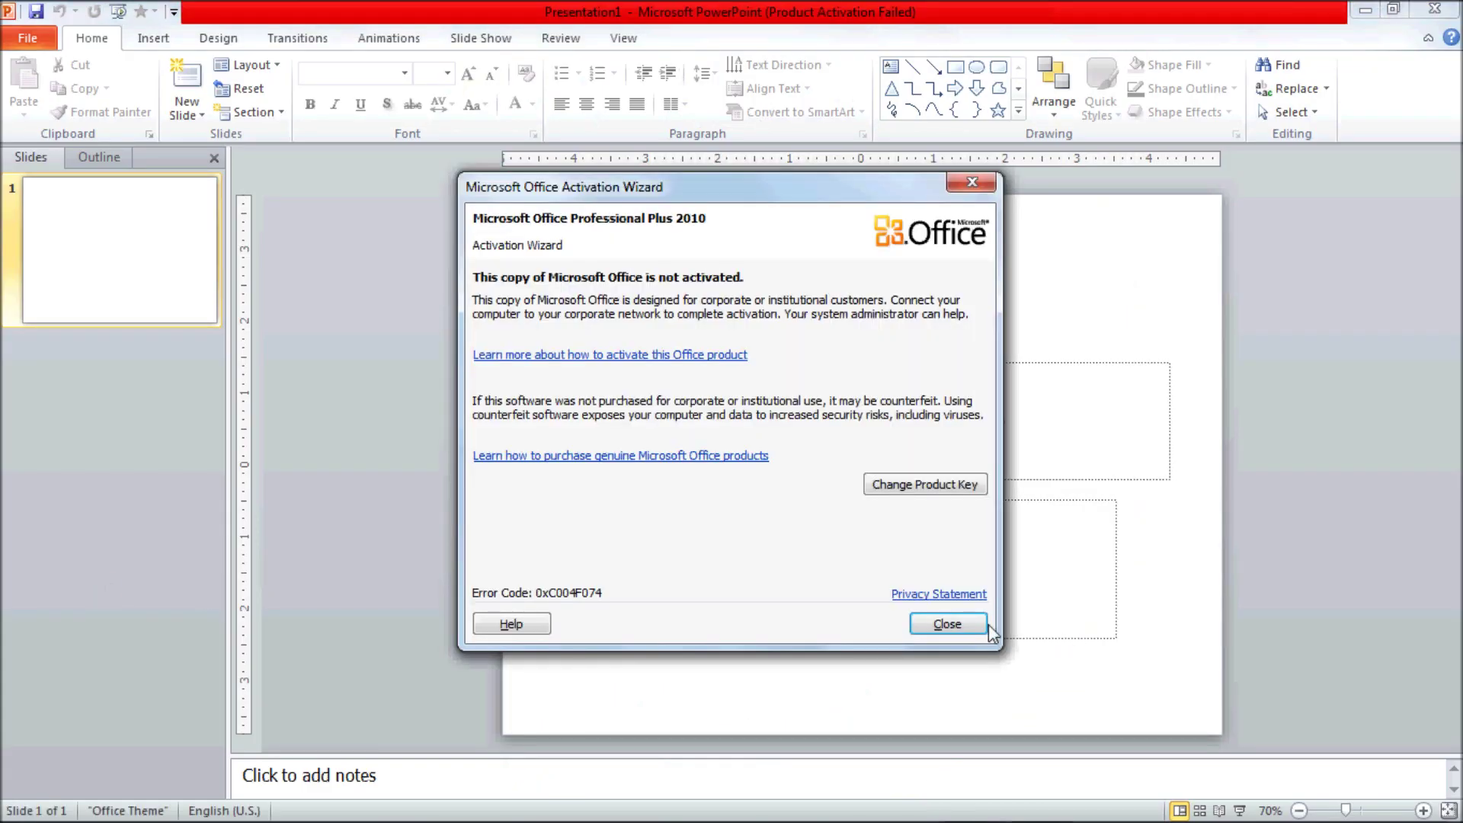
click(981, 628)
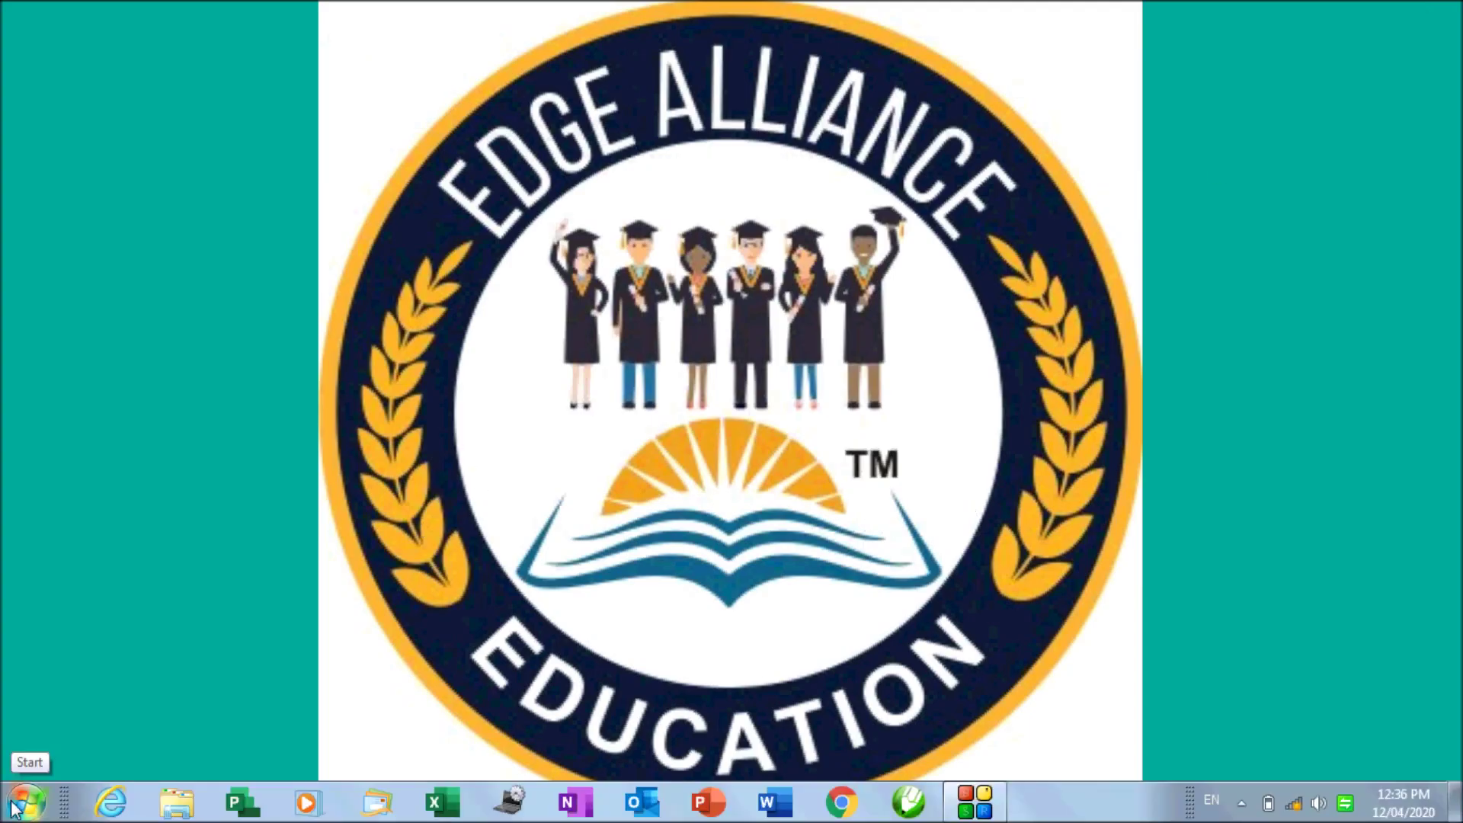
mouse_move(26, 803)
click(17, 808)
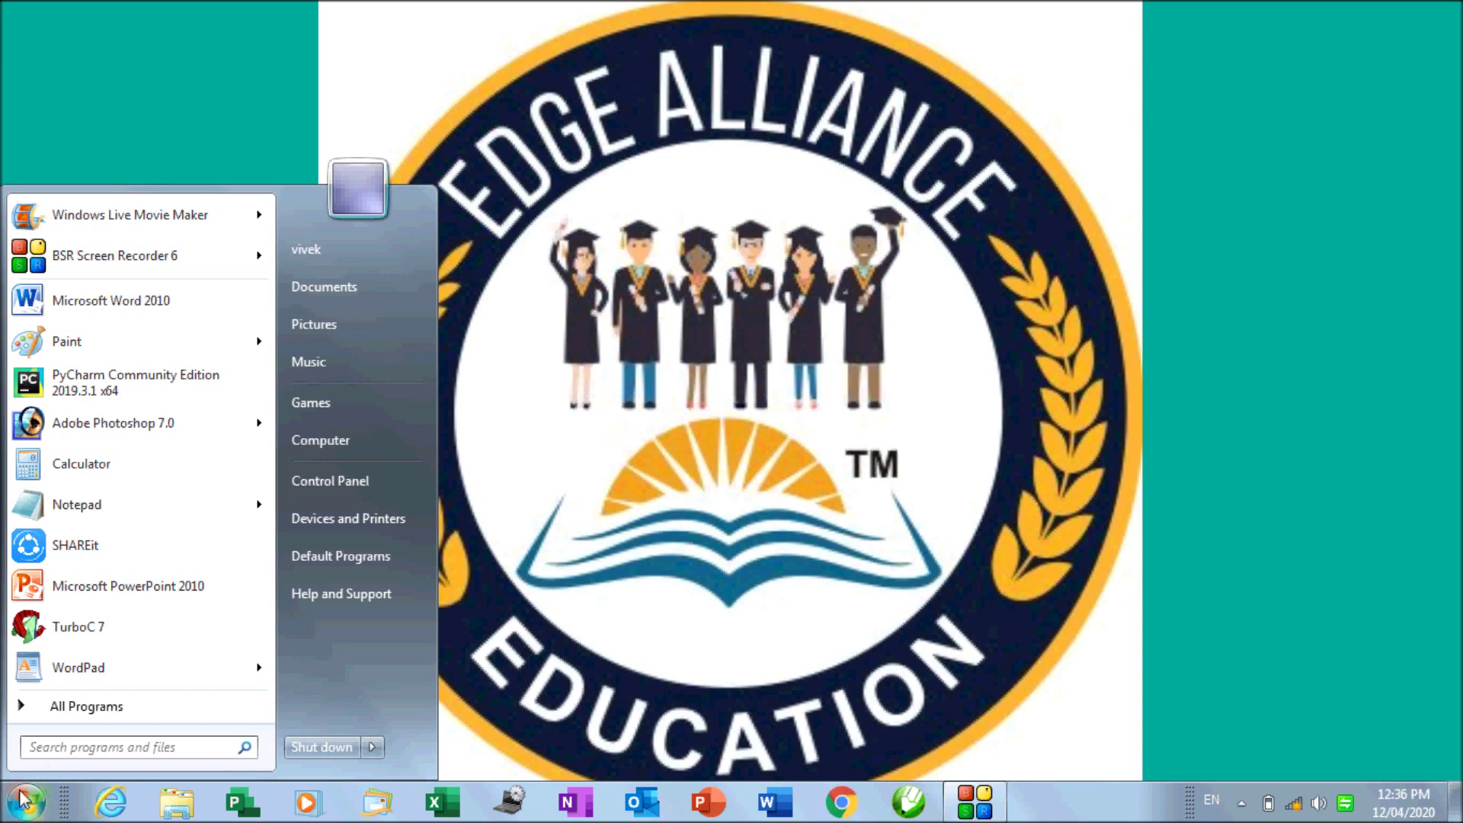
click(51, 709)
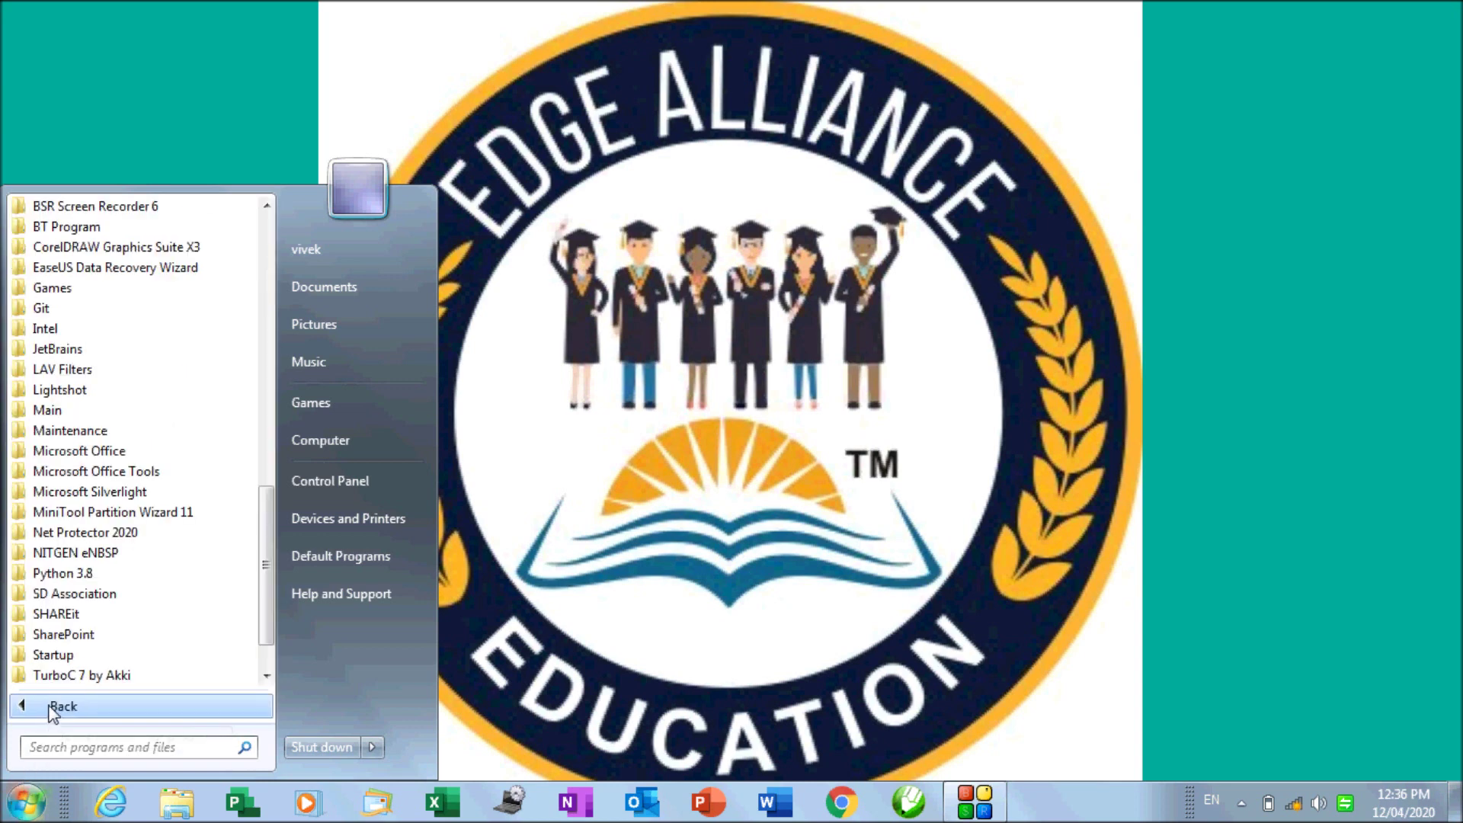
Expand the Microsoft Office folder and launch Microsoft PowerPoint 2010 from it
click(72, 451)
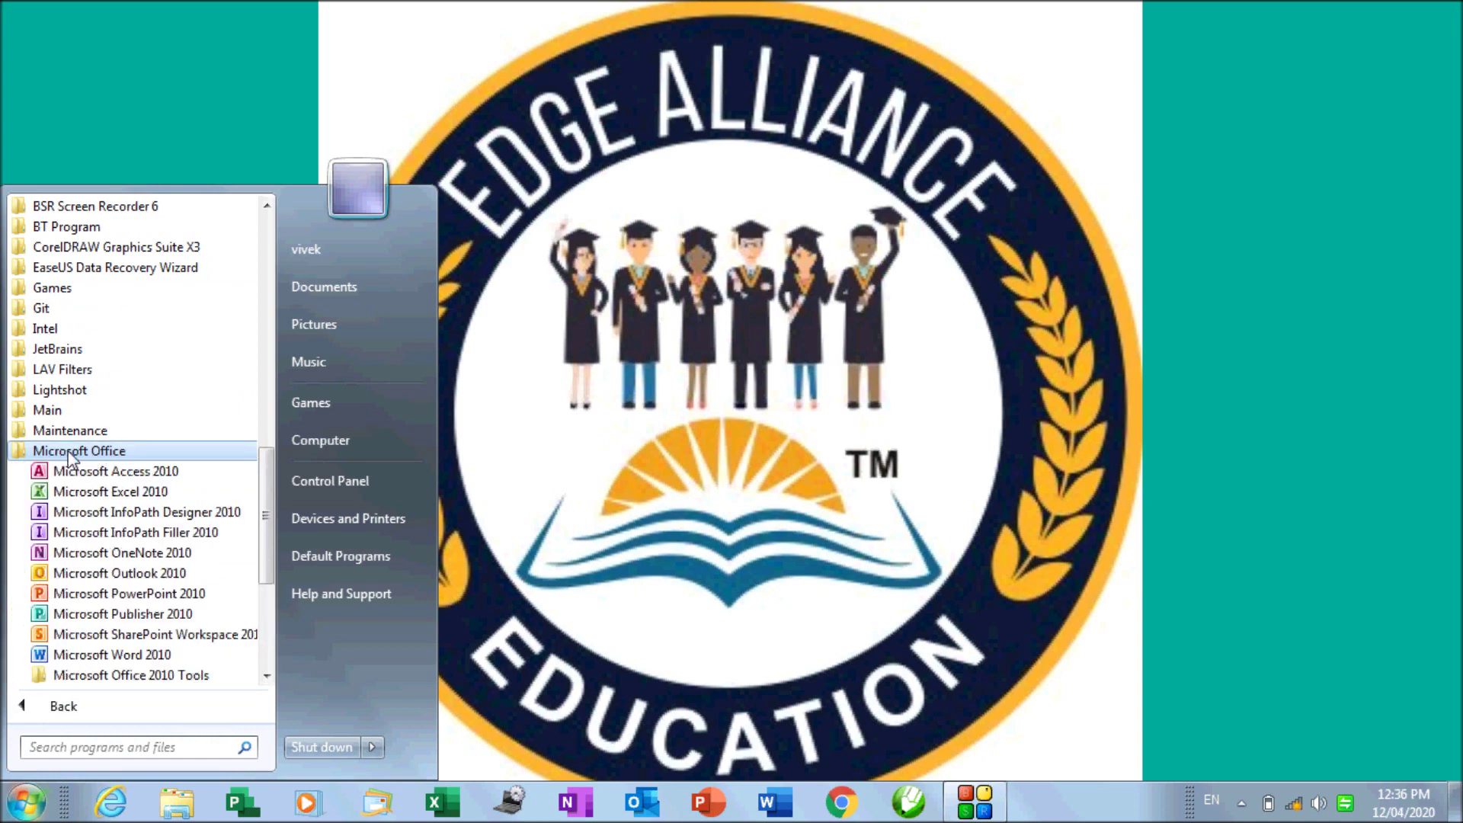
drag(266, 511, 266, 543)
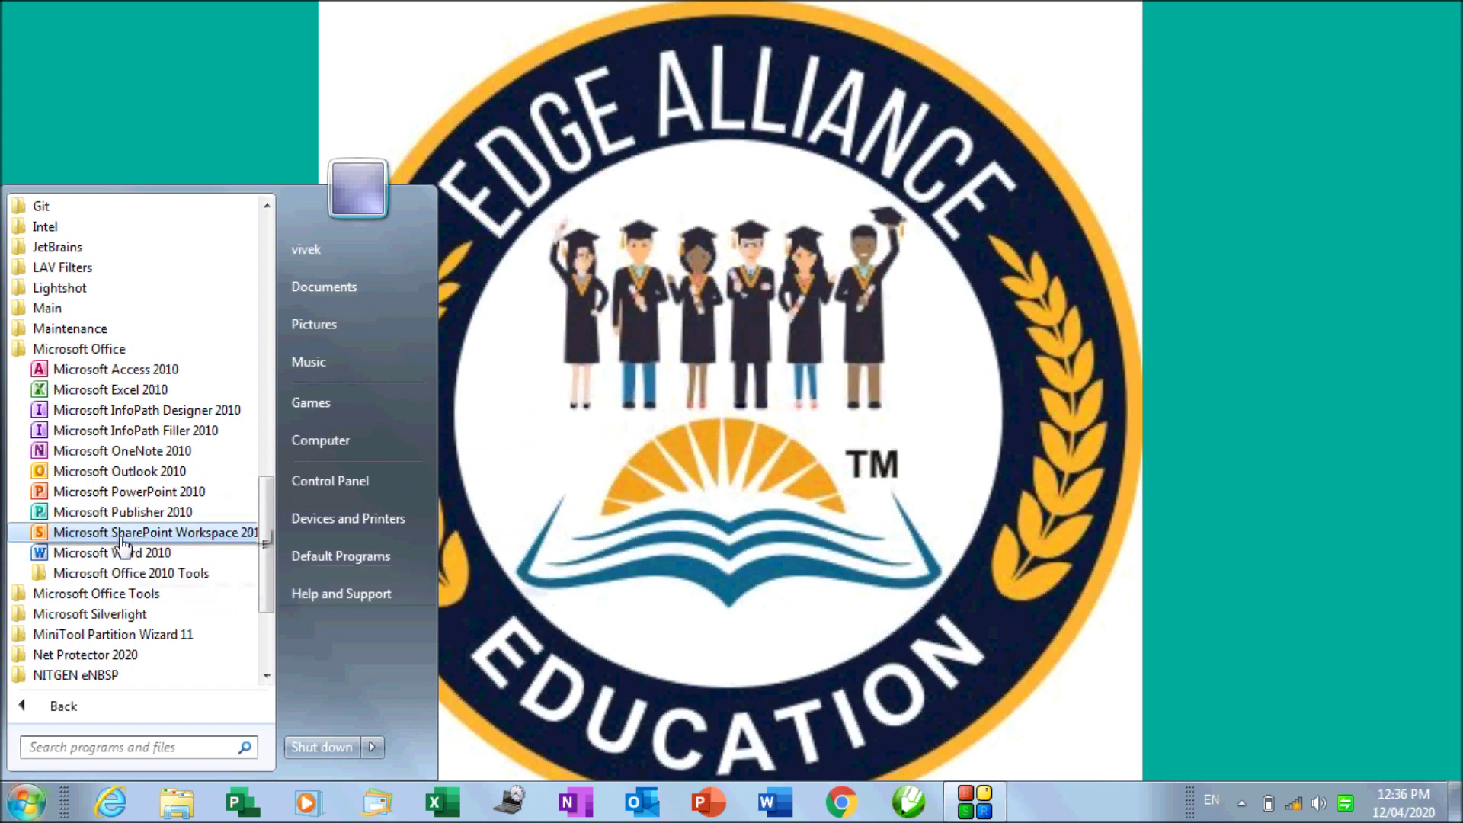
click(90, 495)
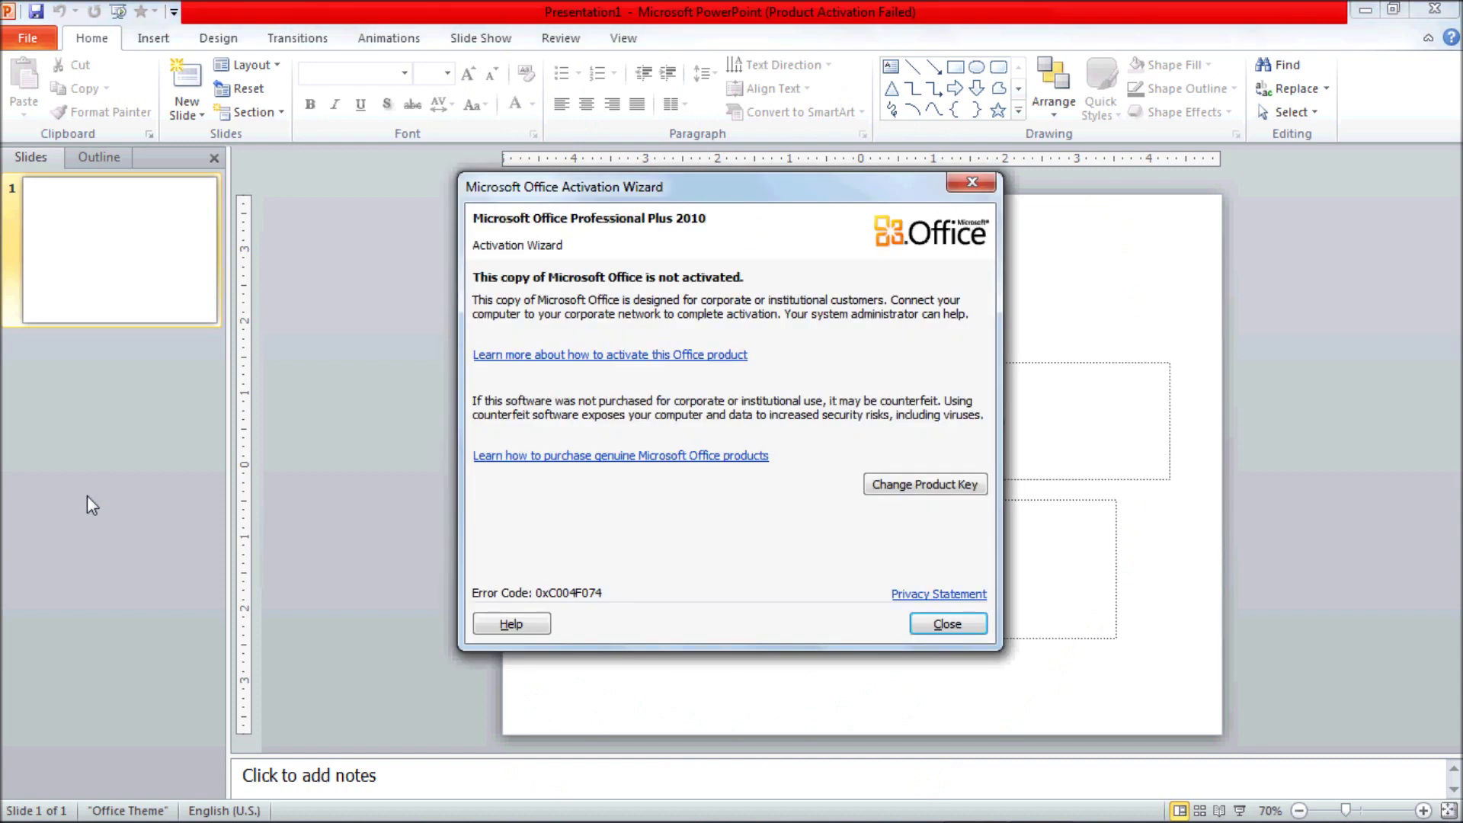
Dismiss the Activation Wizard and select the blank slide's title placeholder
click(949, 624)
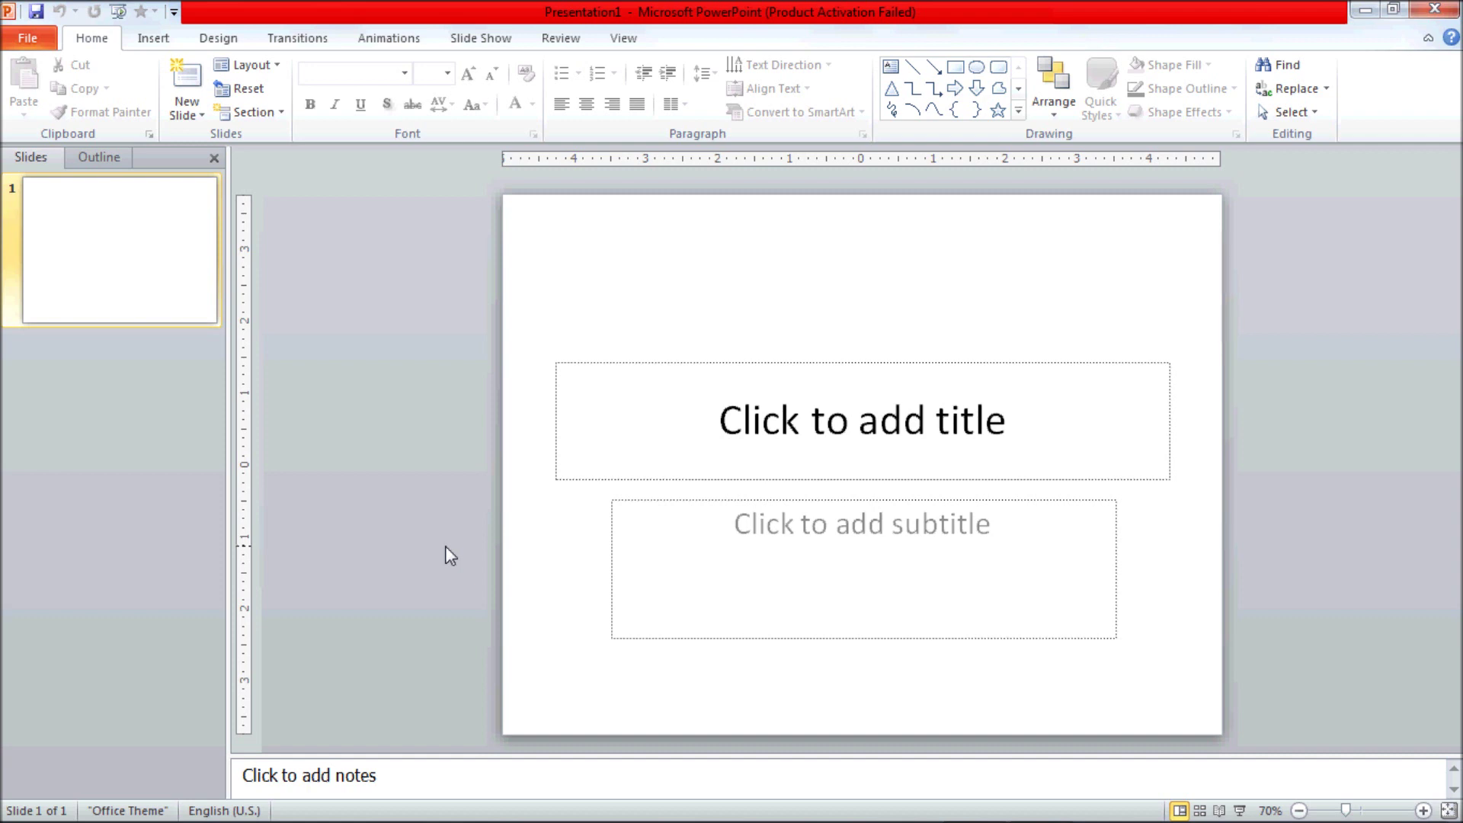
click(778, 420)
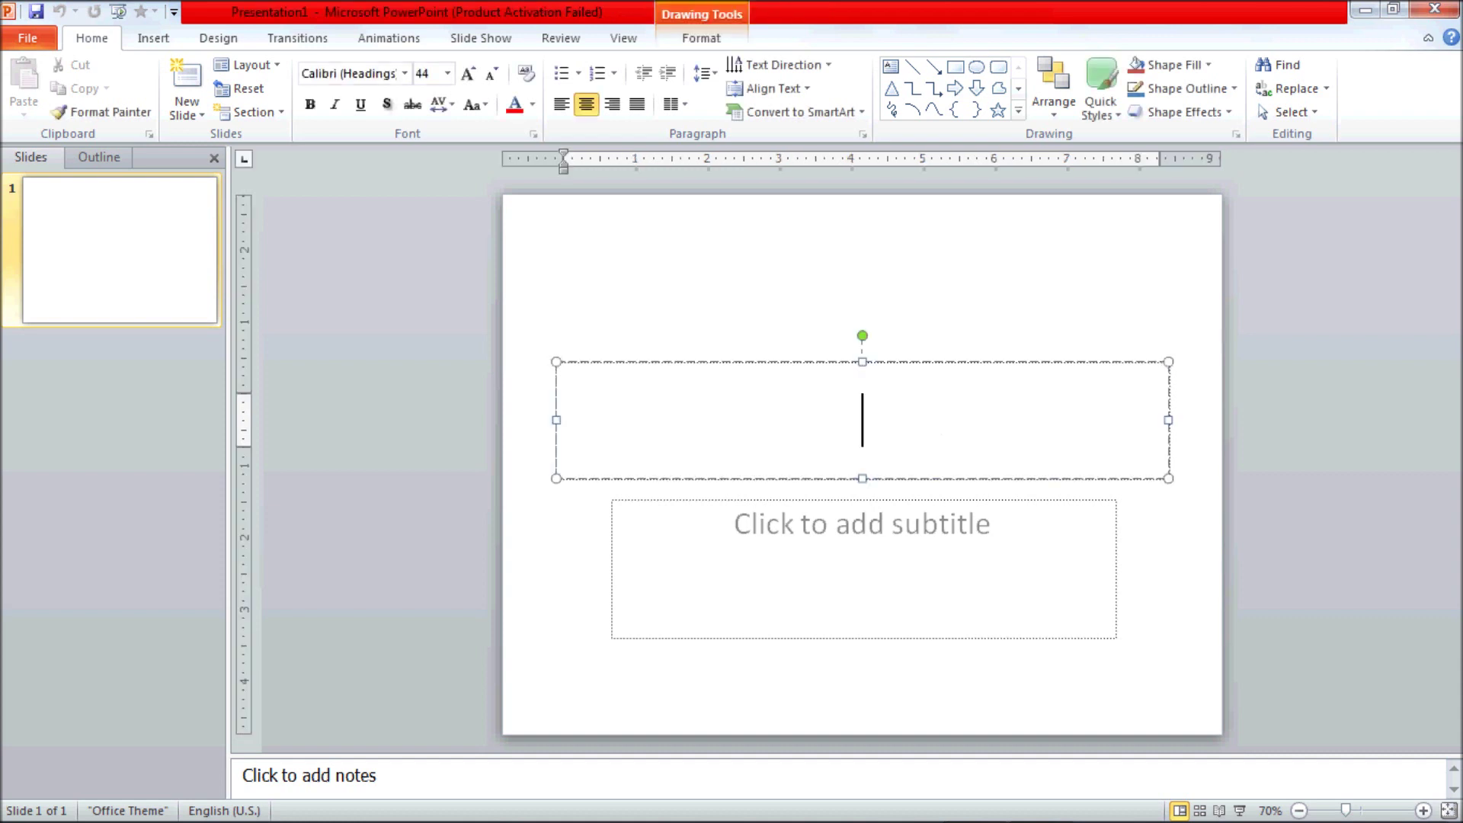
Enter '.pptx' as the first slide's title
text(.pptx)
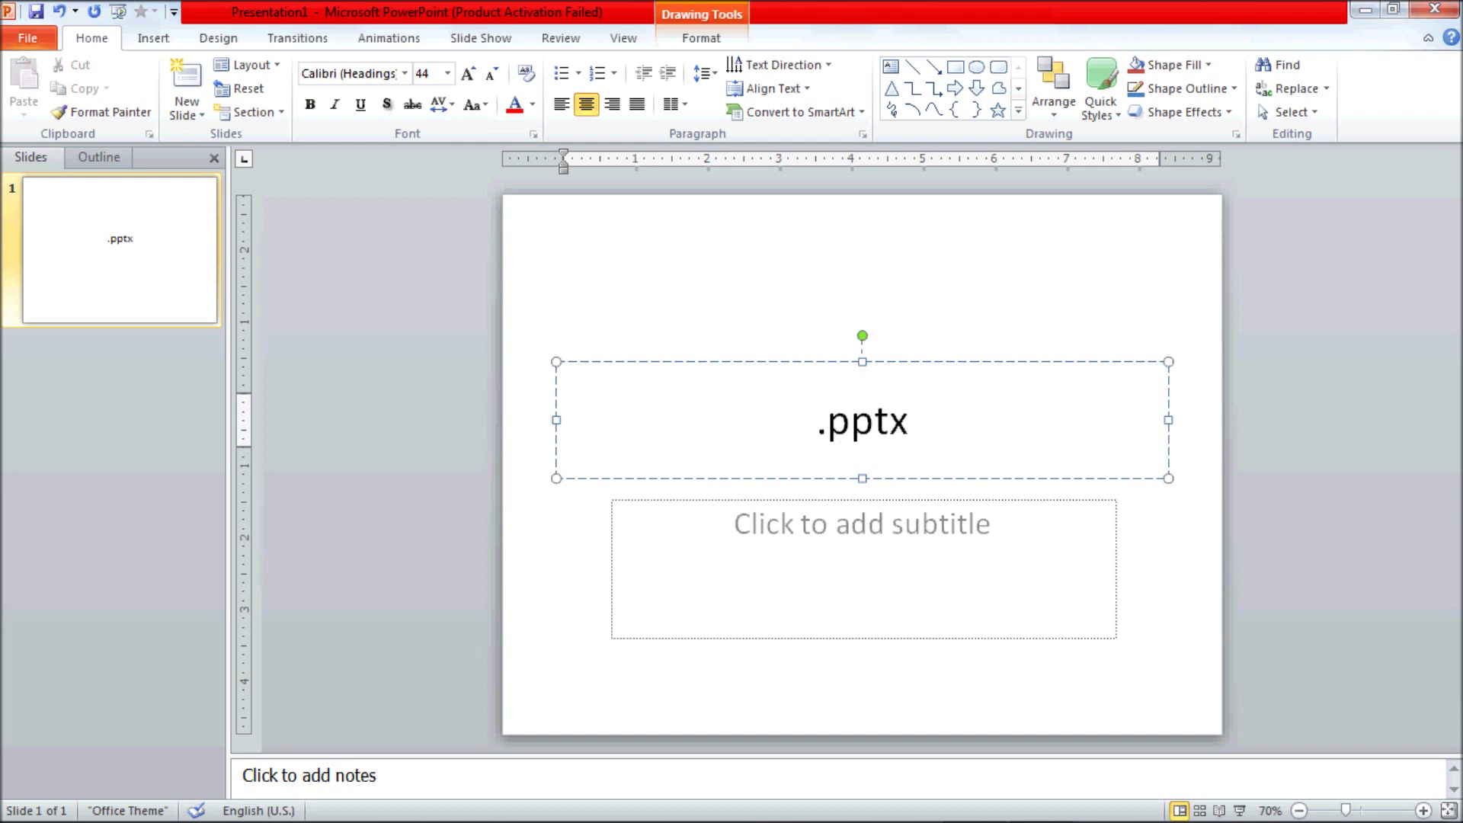
click(592, 581)
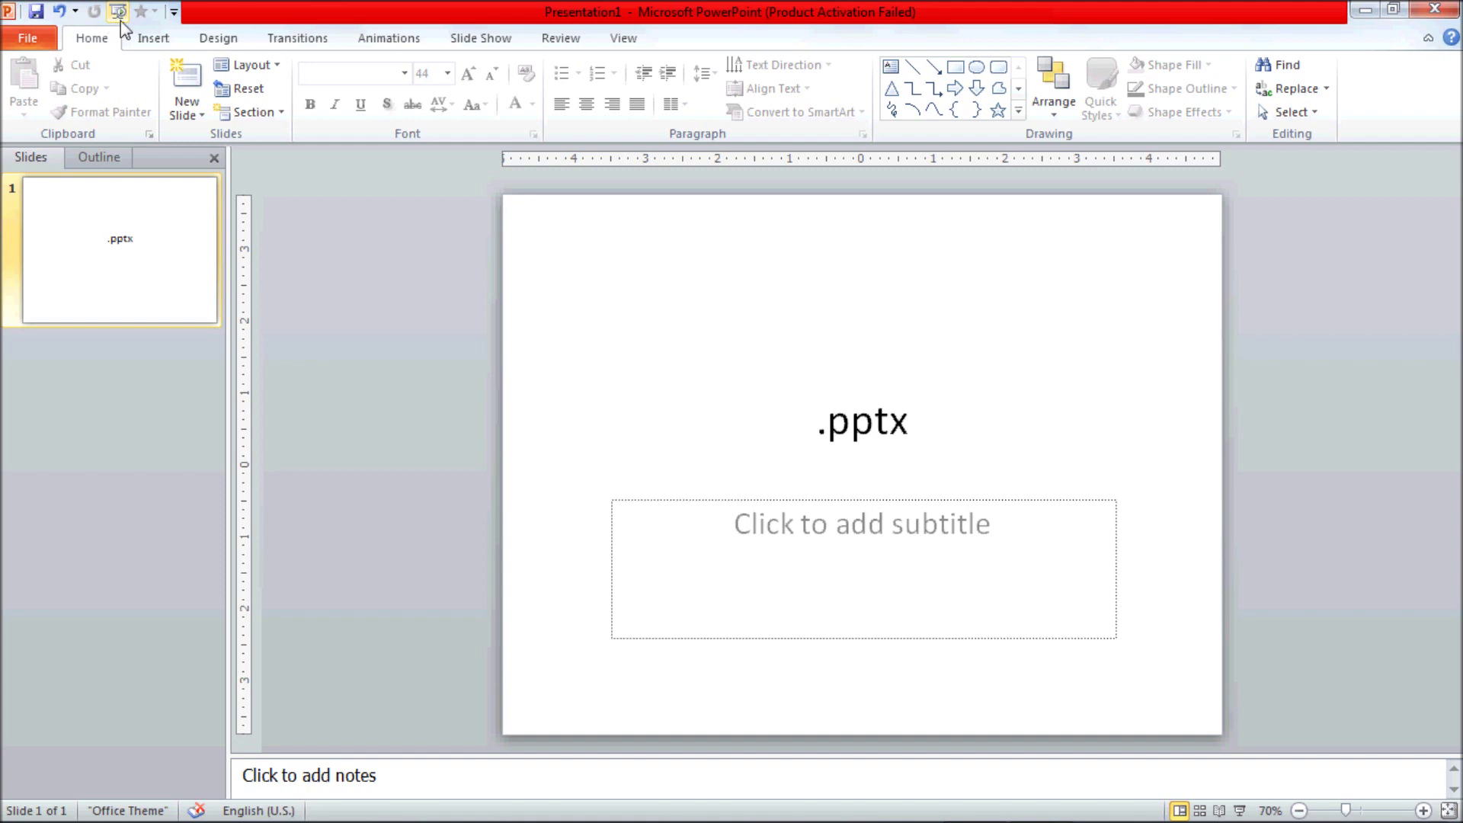
click(174, 11)
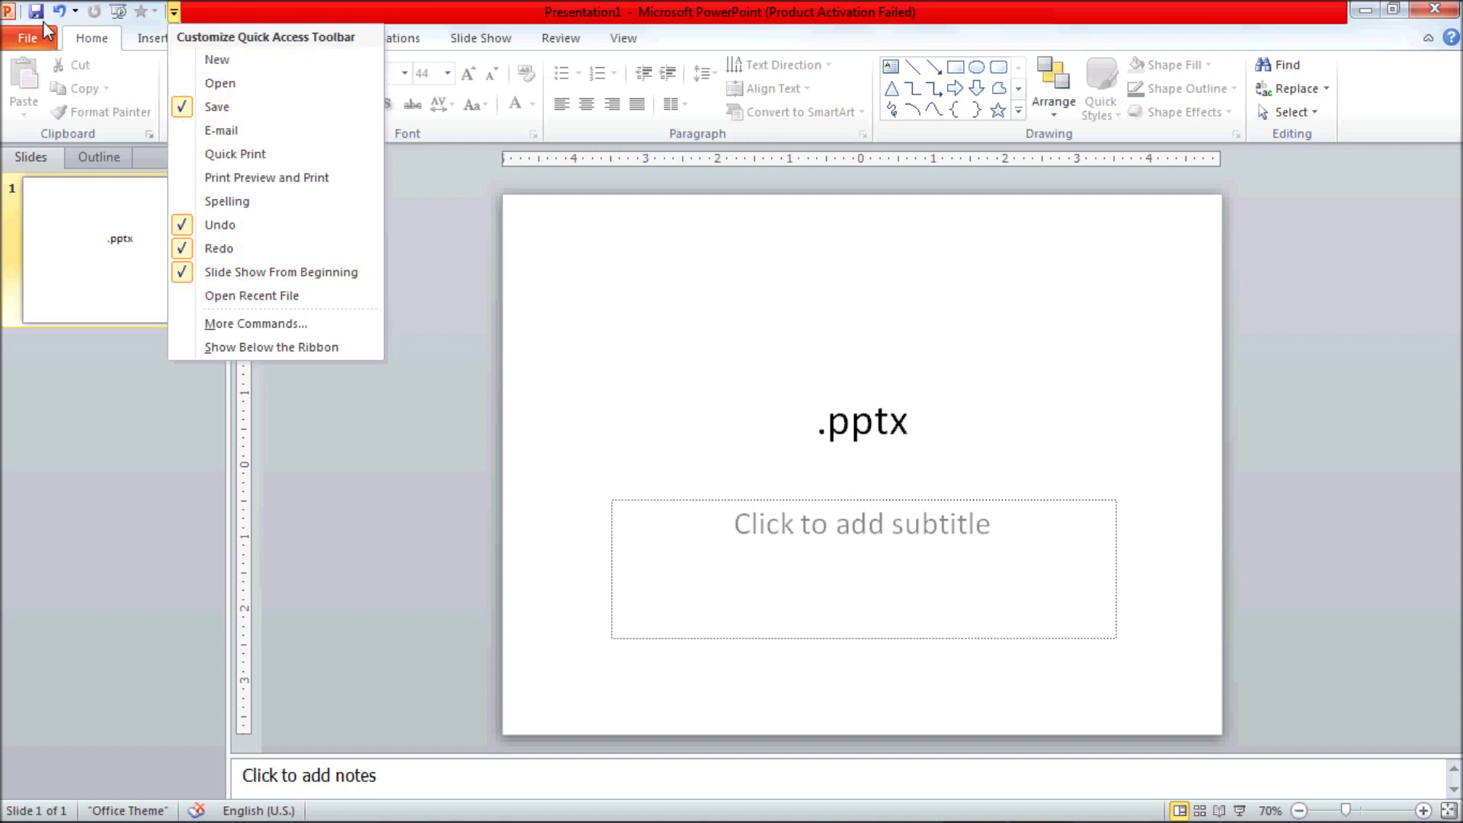
Uncheck Save in the Quick Access Toolbar customisation list
click(317, 2)
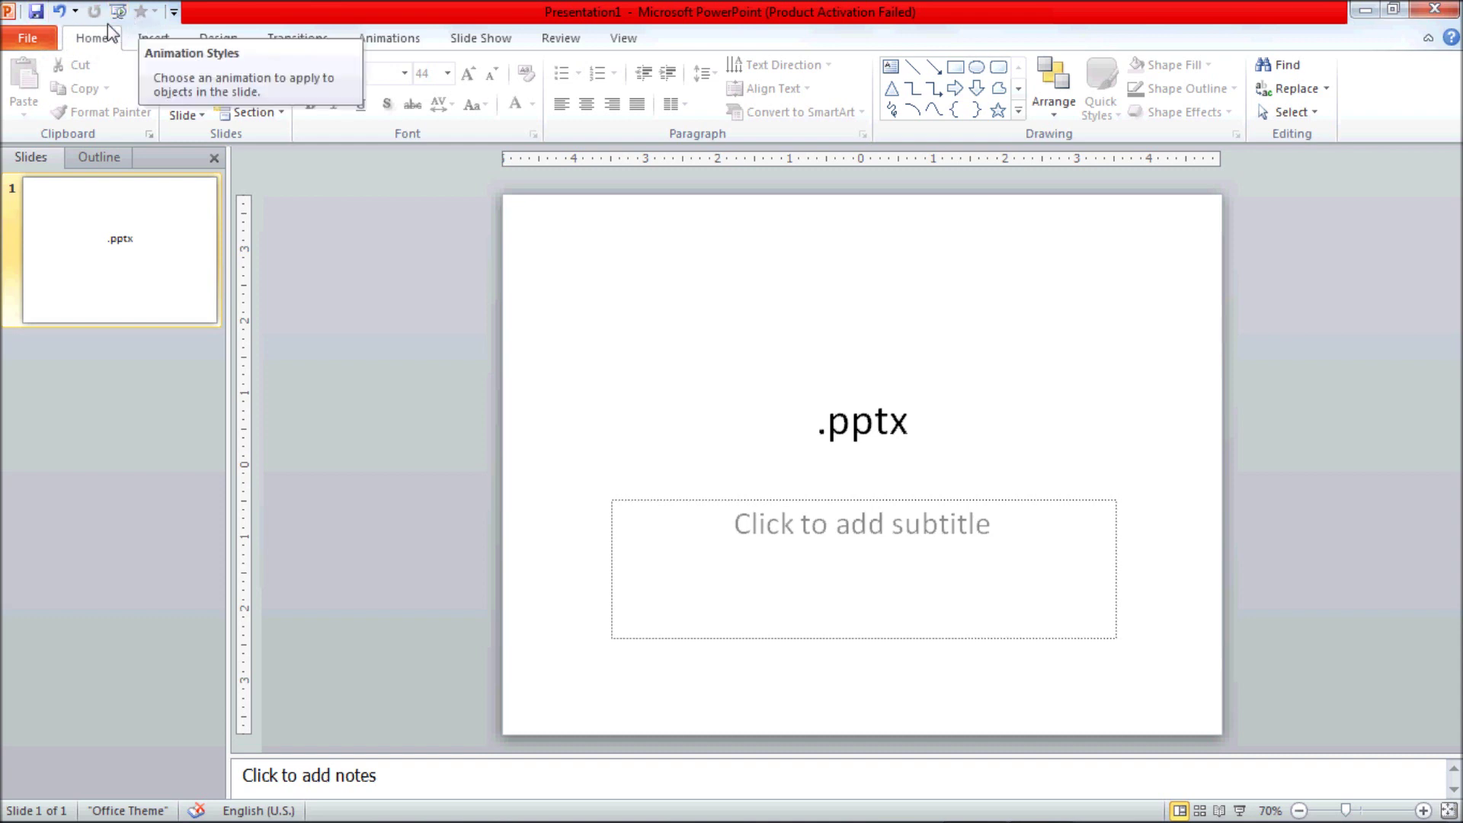
click(174, 13)
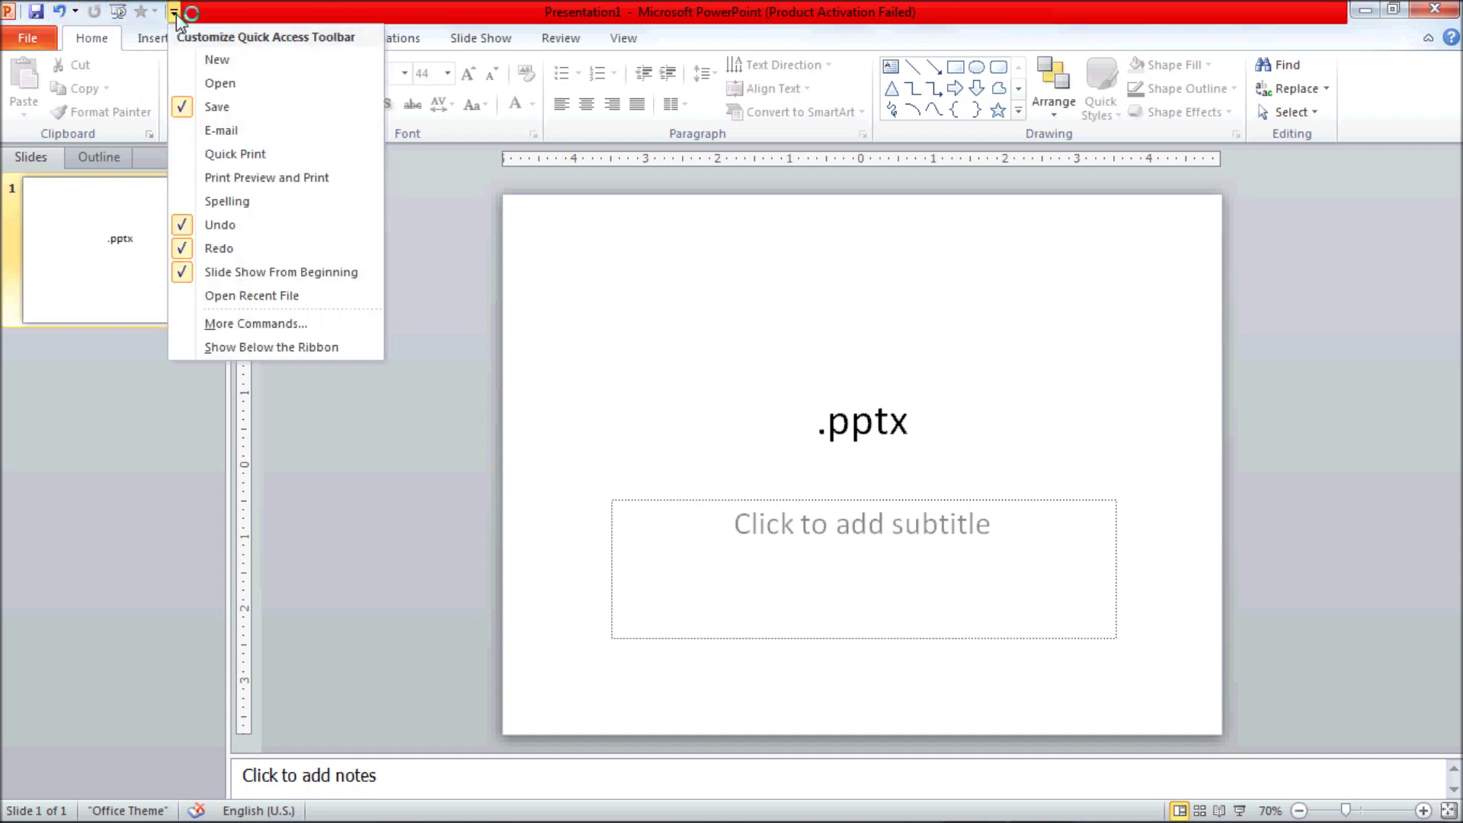
click(182, 108)
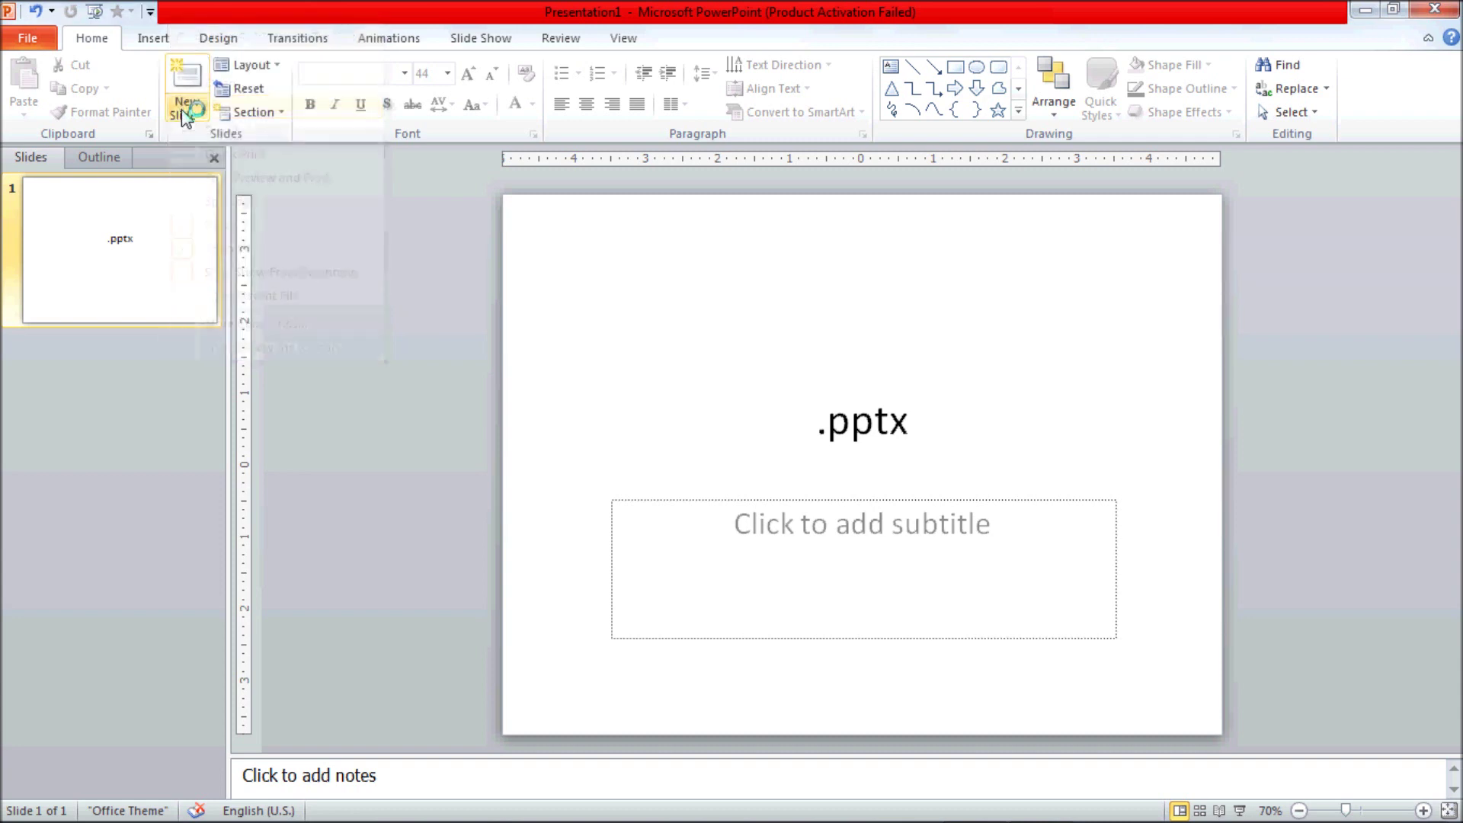
Add New to the Quick Access Toolbar and open More Commands in PowerPoint Options
click(151, 12)
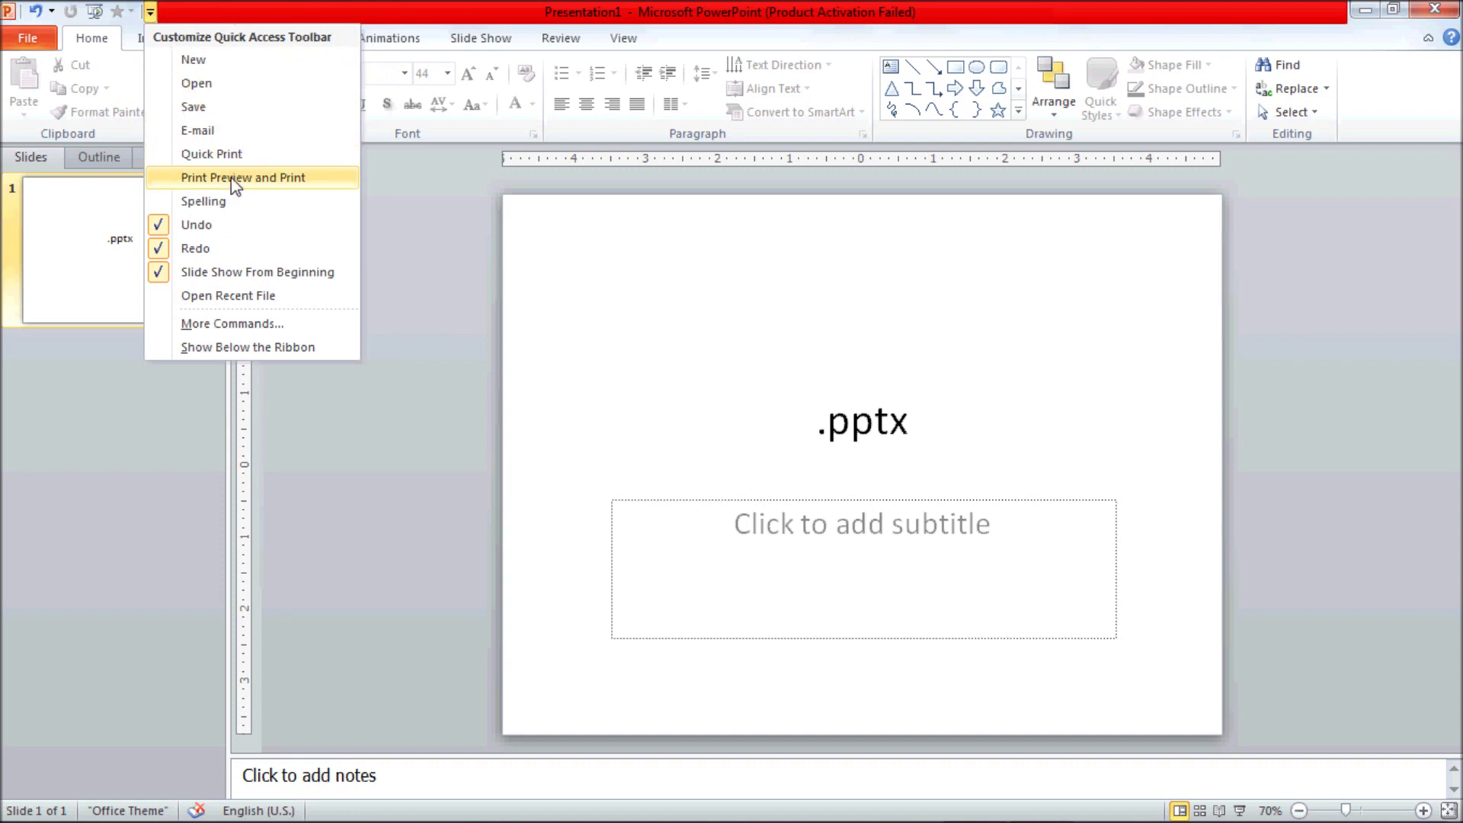
click(242, 64)
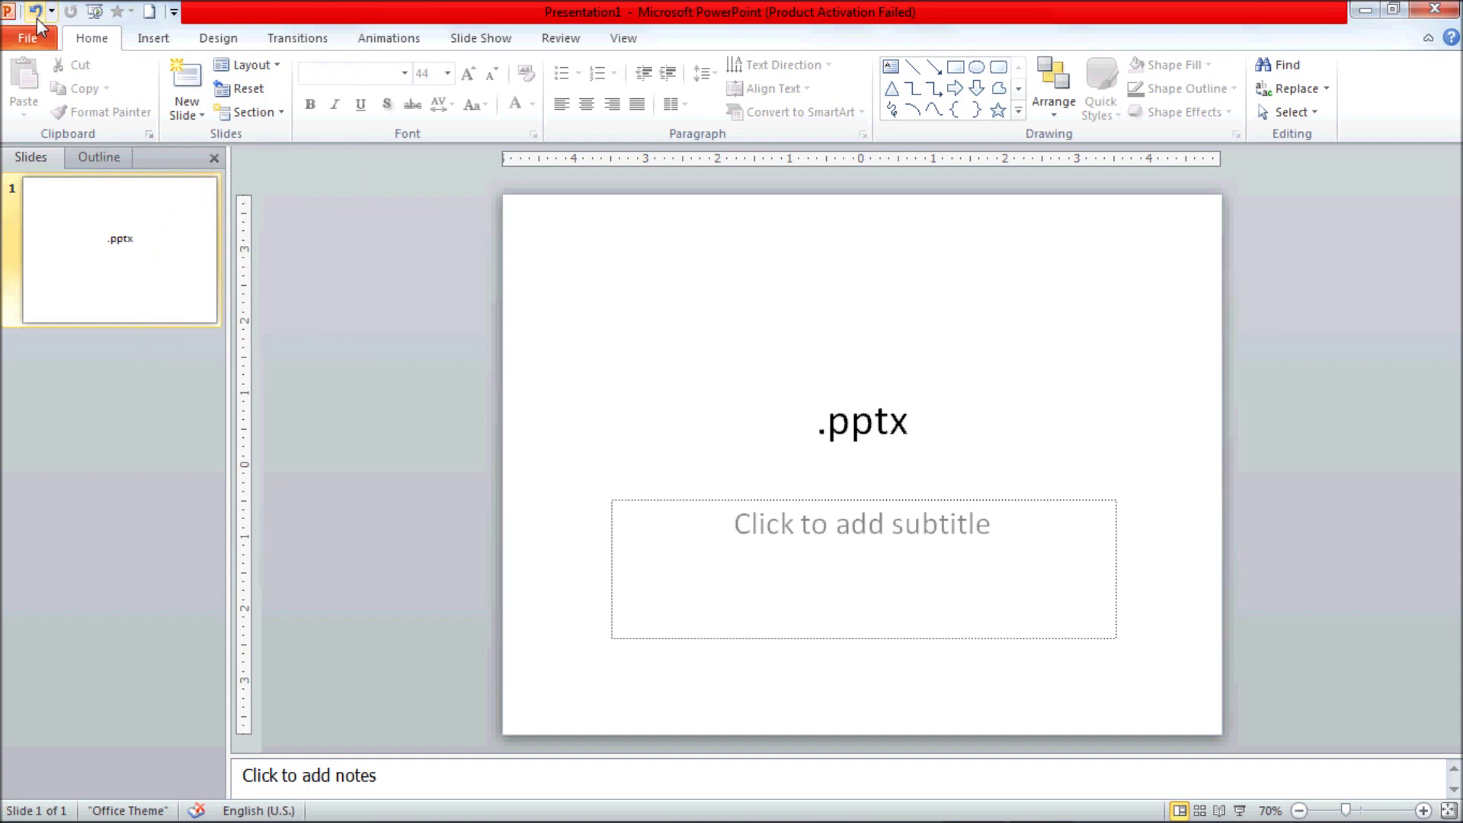
click(174, 12)
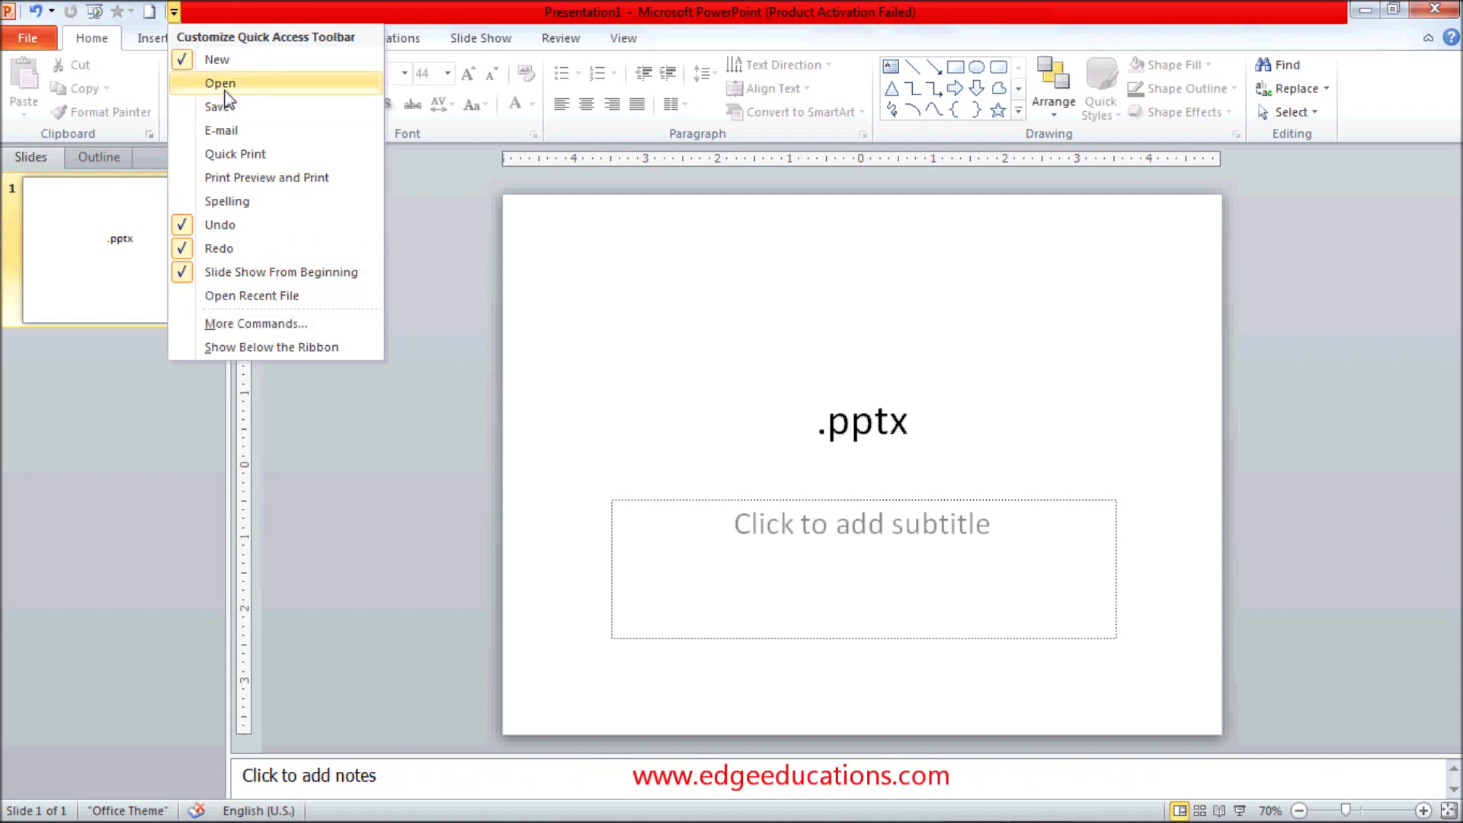
click(217, 327)
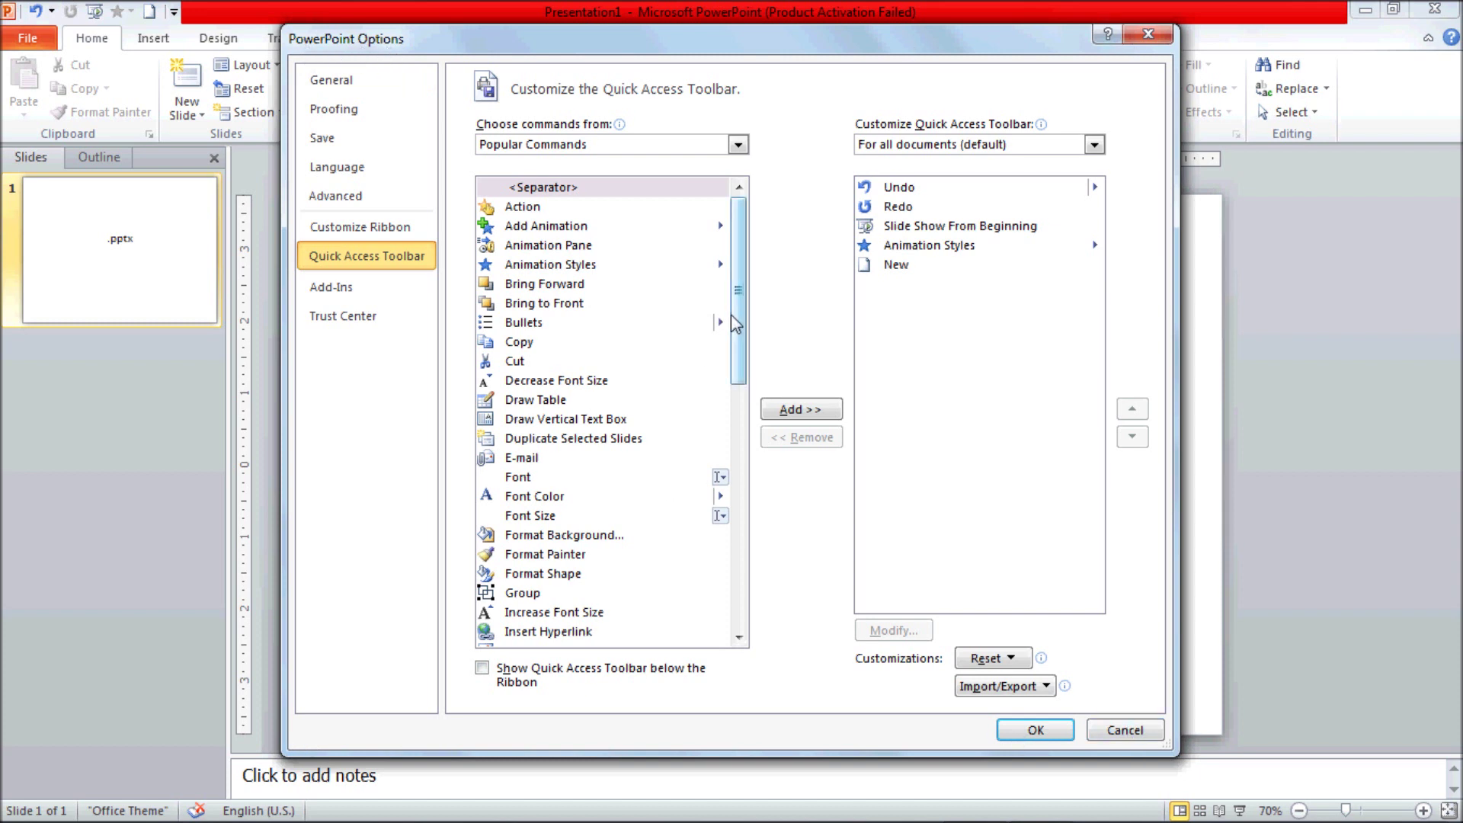
drag(736, 317, 754, 511)
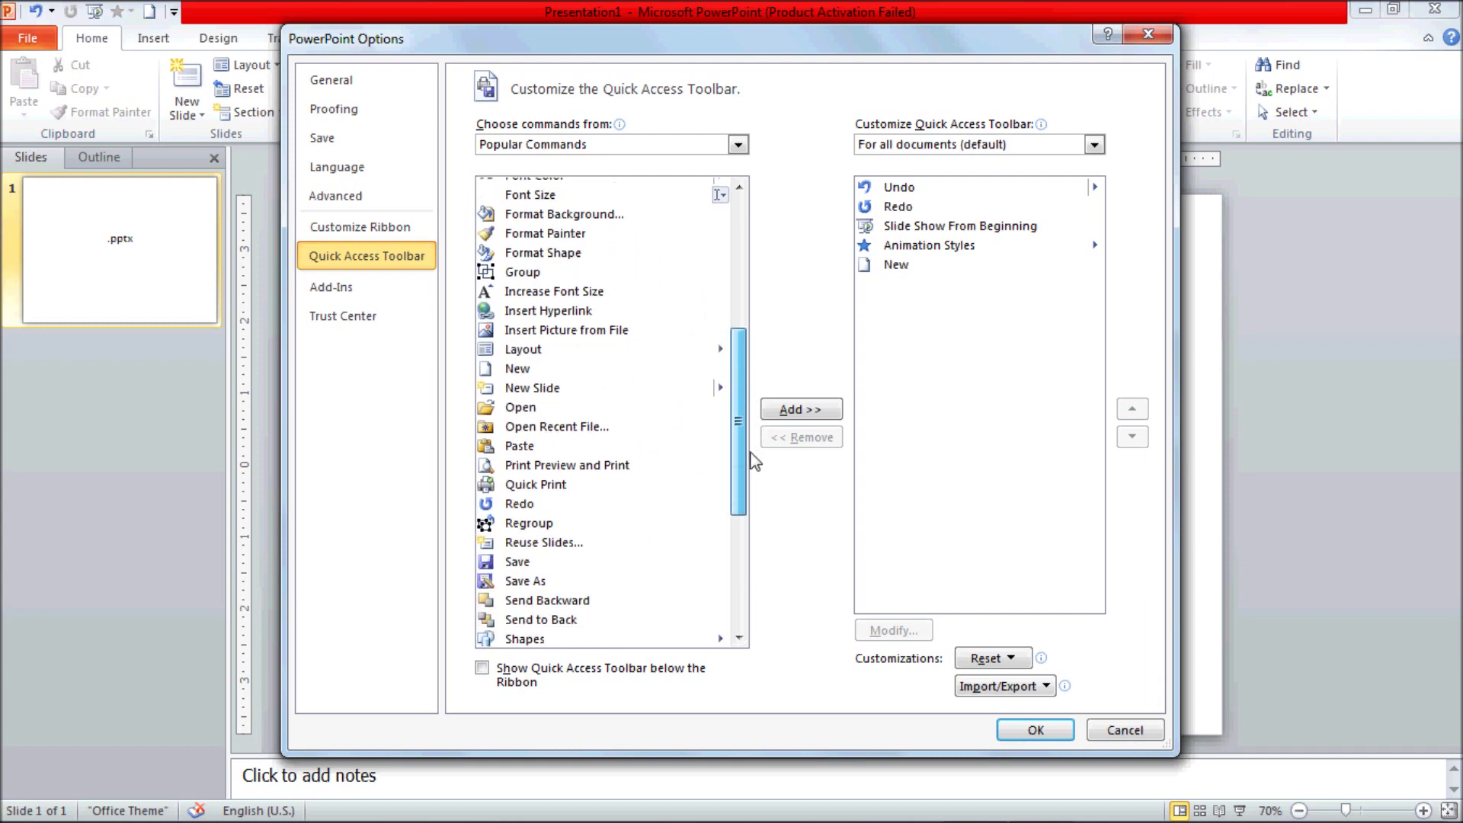
drag(754, 510, 753, 579)
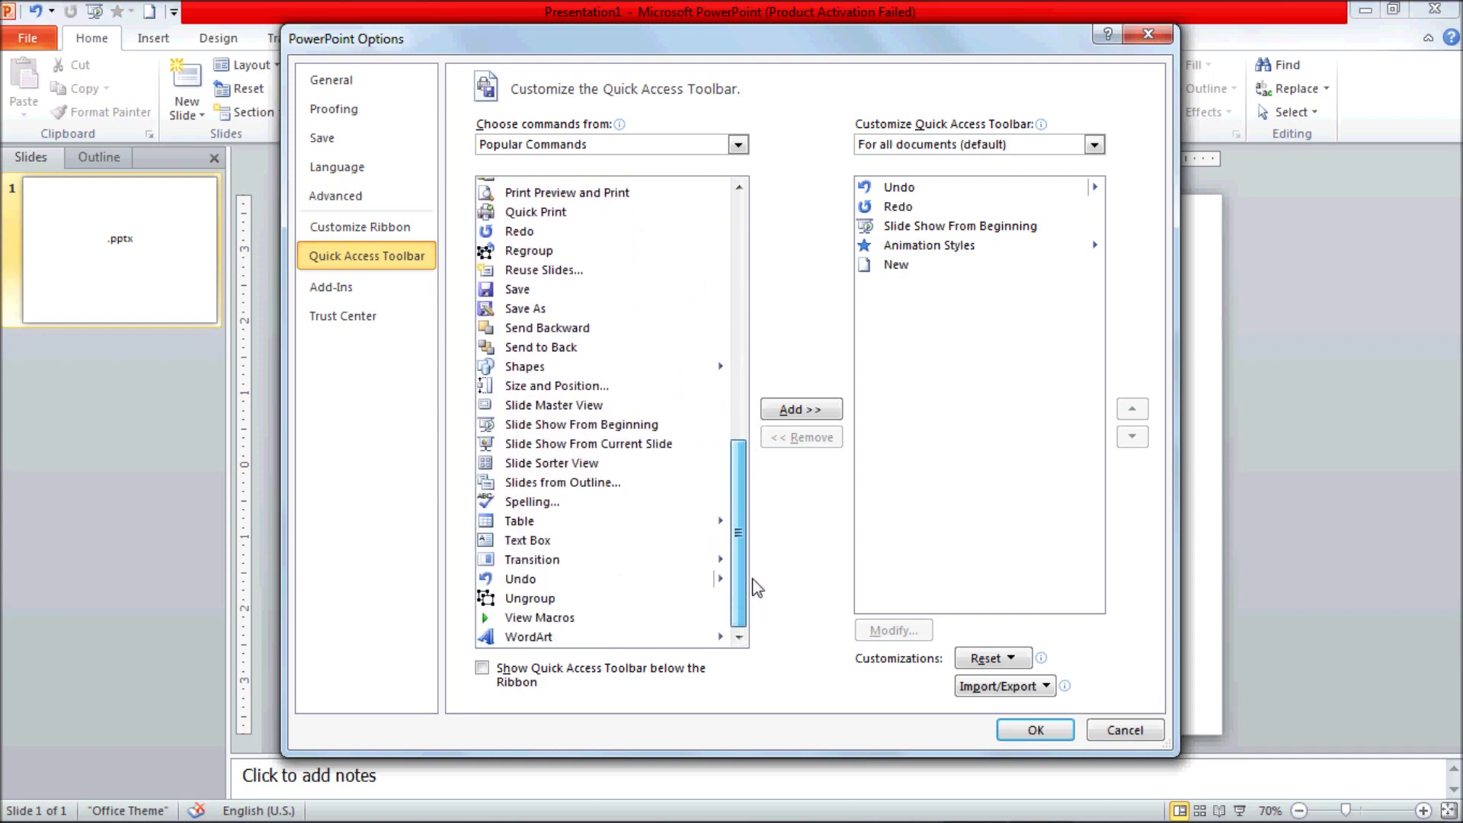
drag(757, 578, 765, 267)
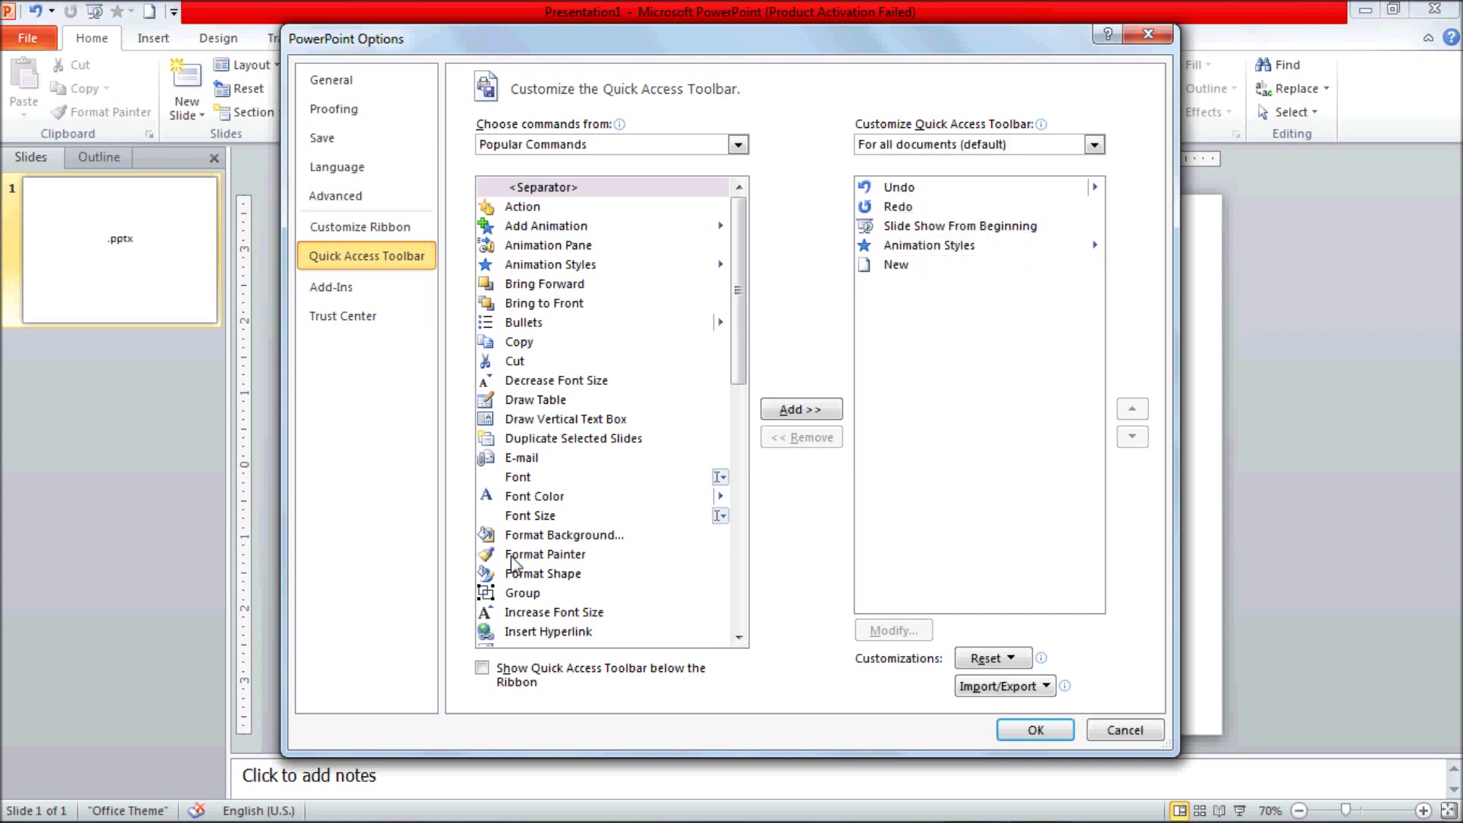
drag(739, 307, 770, 512)
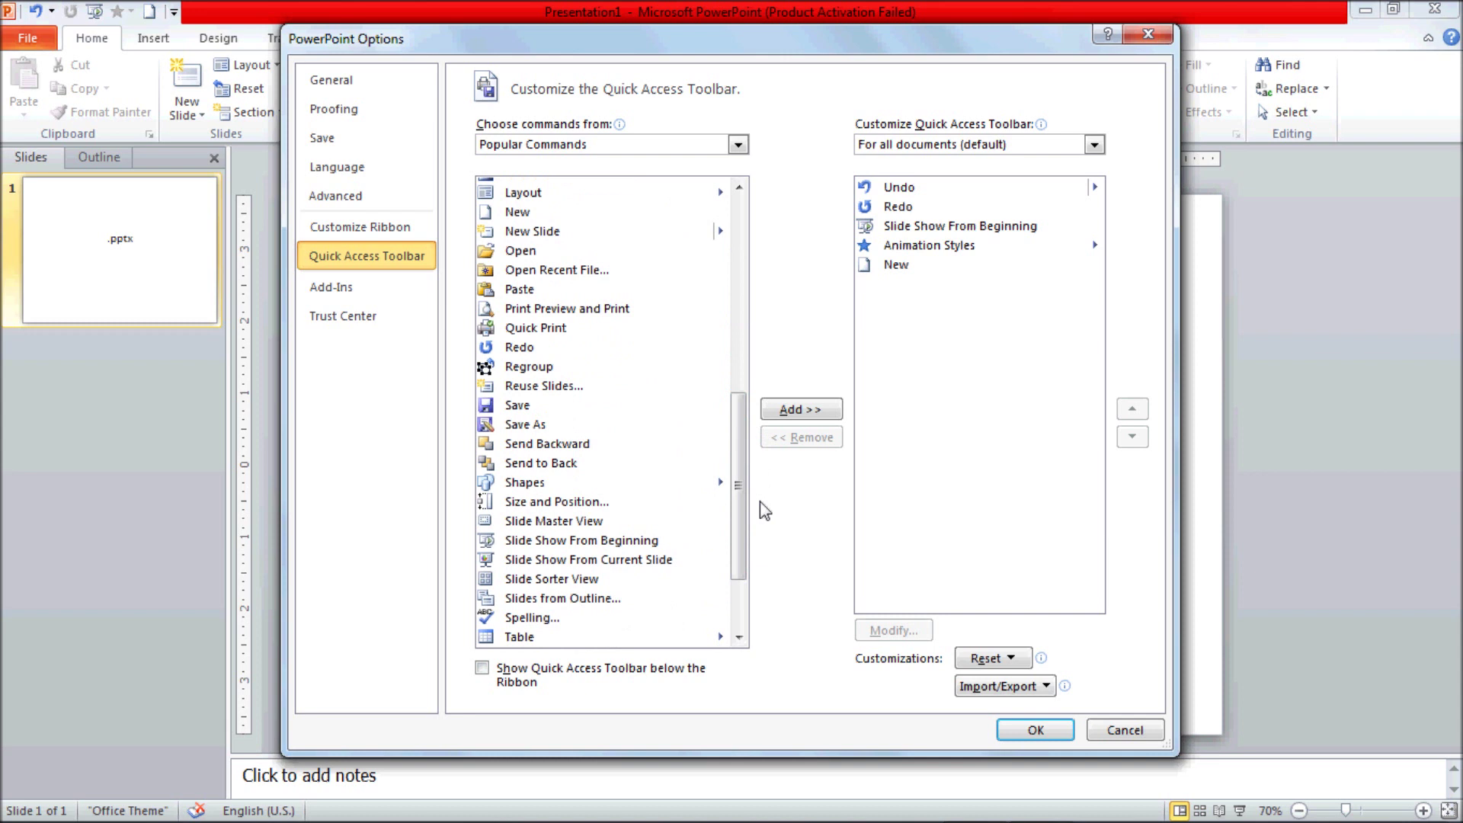
Add Table from Popular Commands to the Quick Access Toolbar and confirm with OK
click(503, 640)
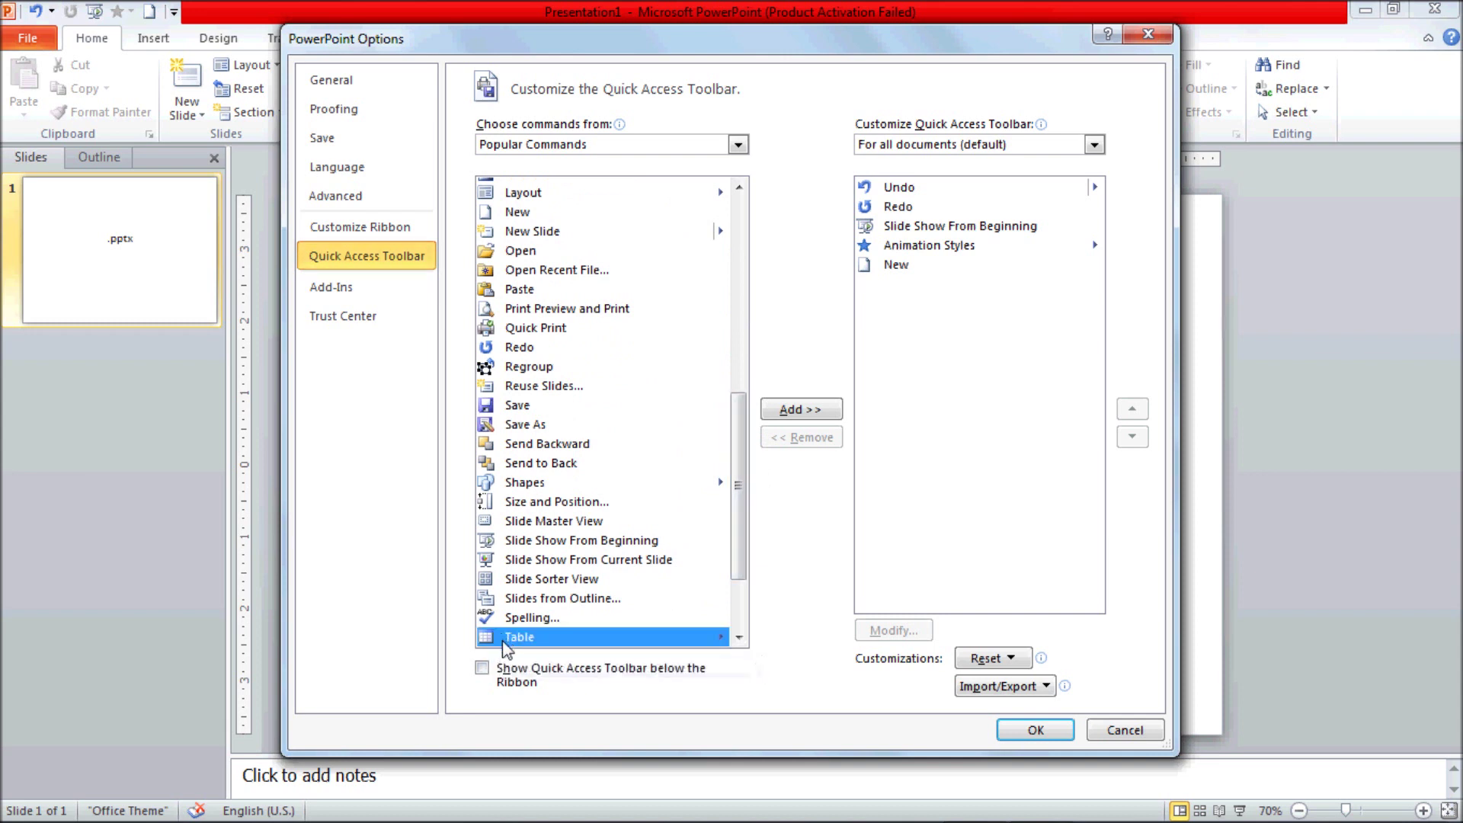
click(819, 415)
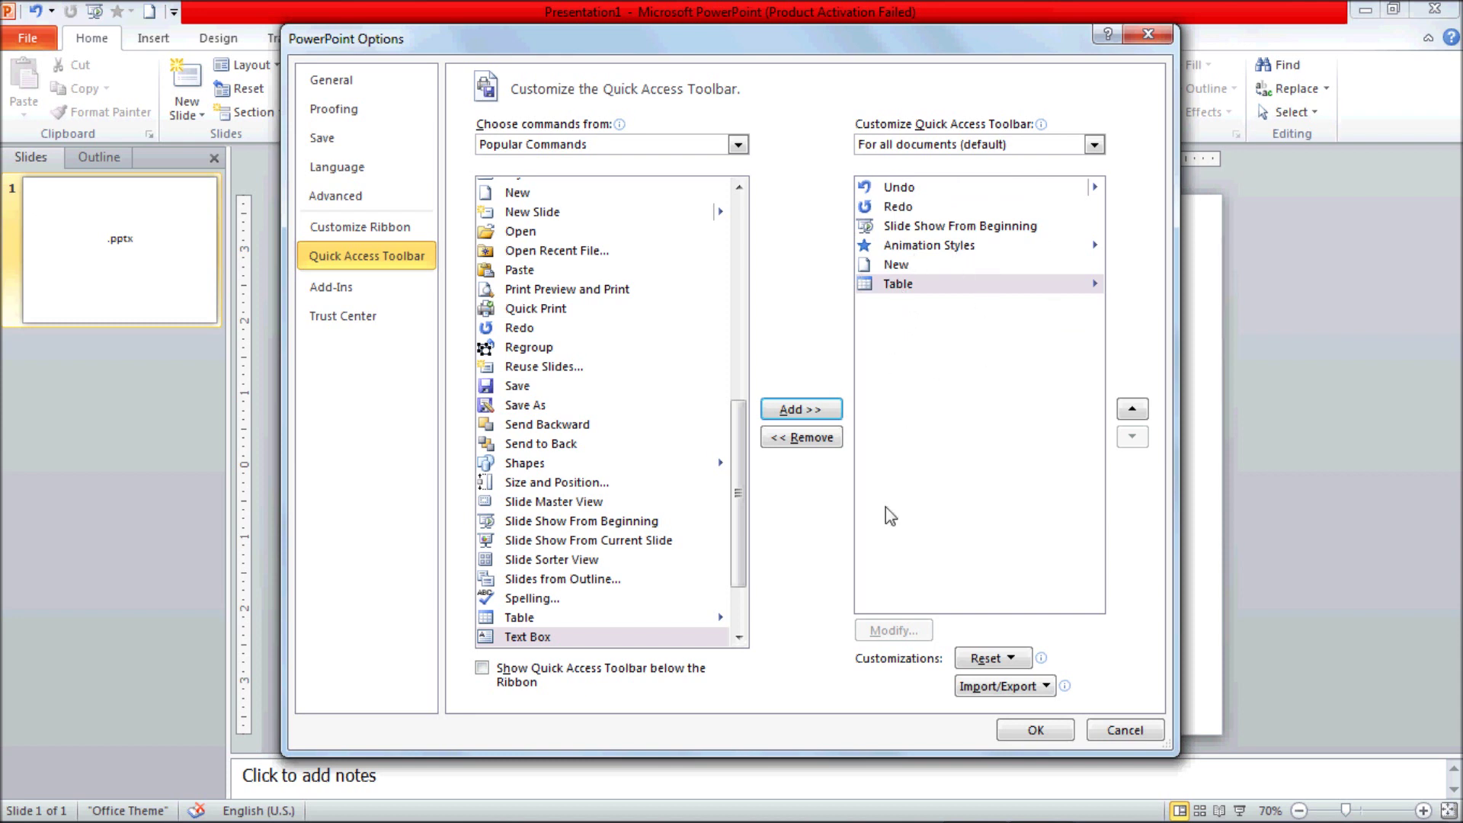
click(1015, 733)
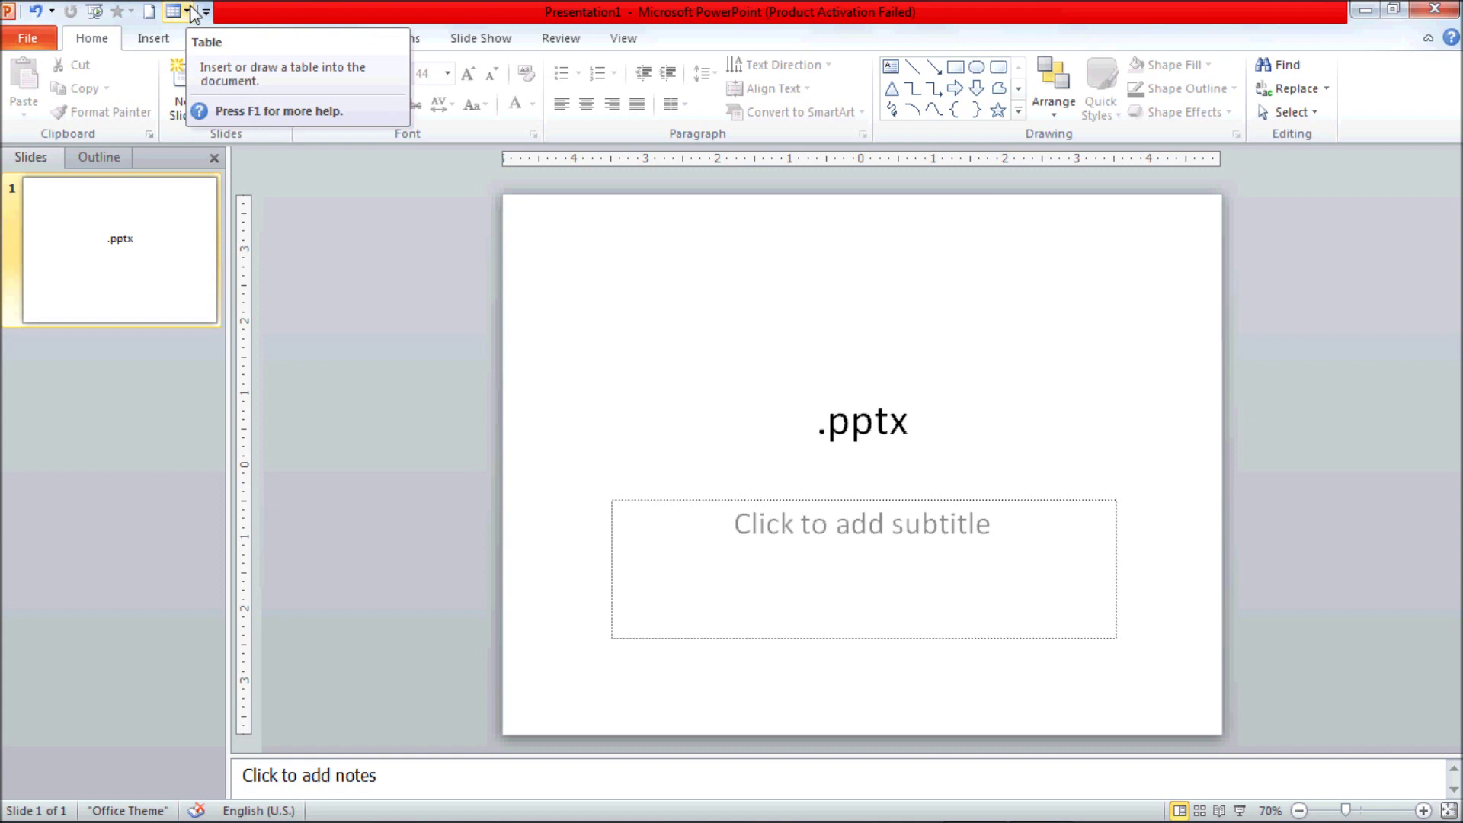
Move the Quick Access Toolbar below the ribbon using its customization list
click(206, 11)
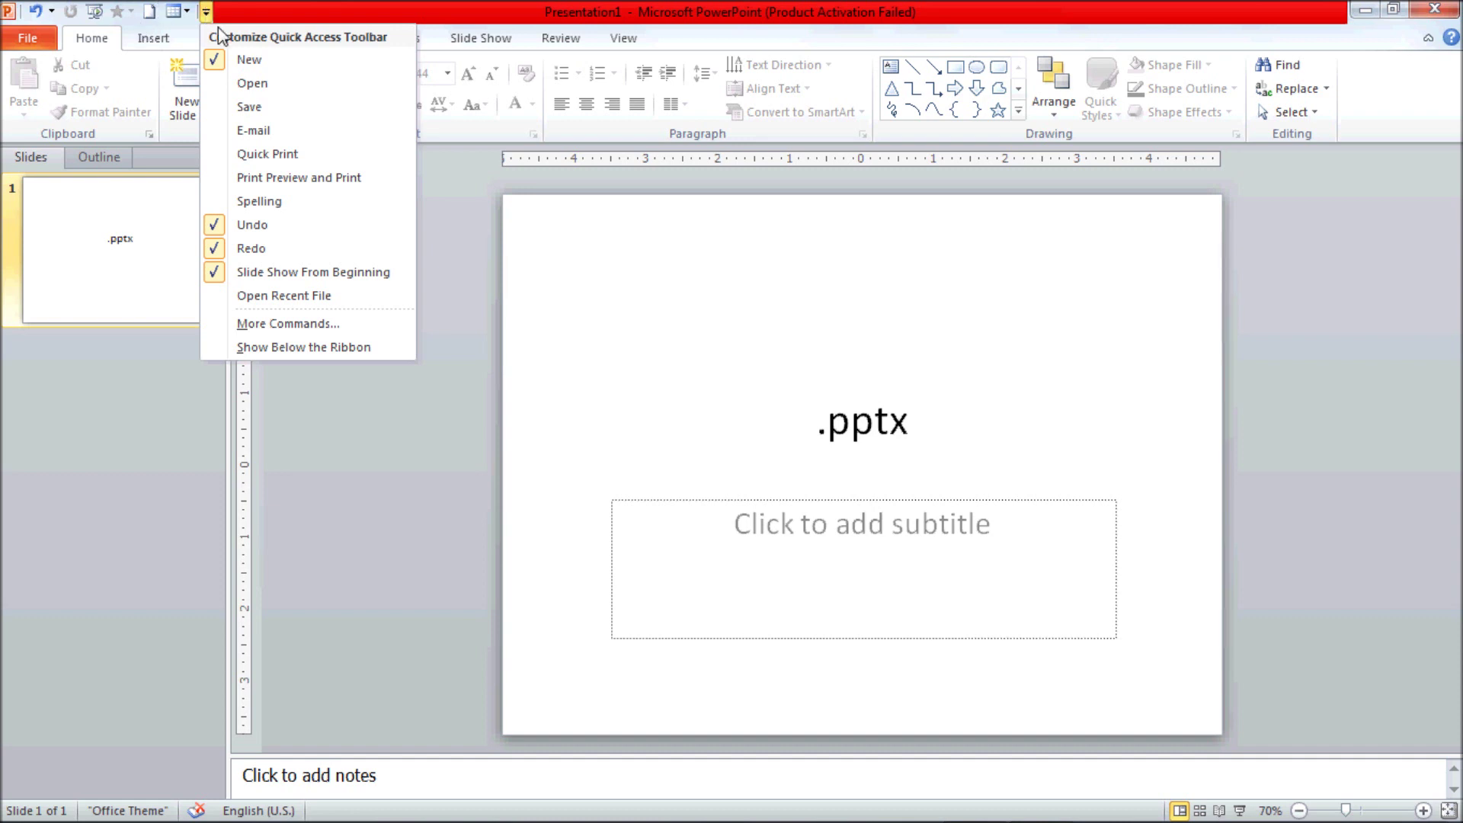
click(232, 347)
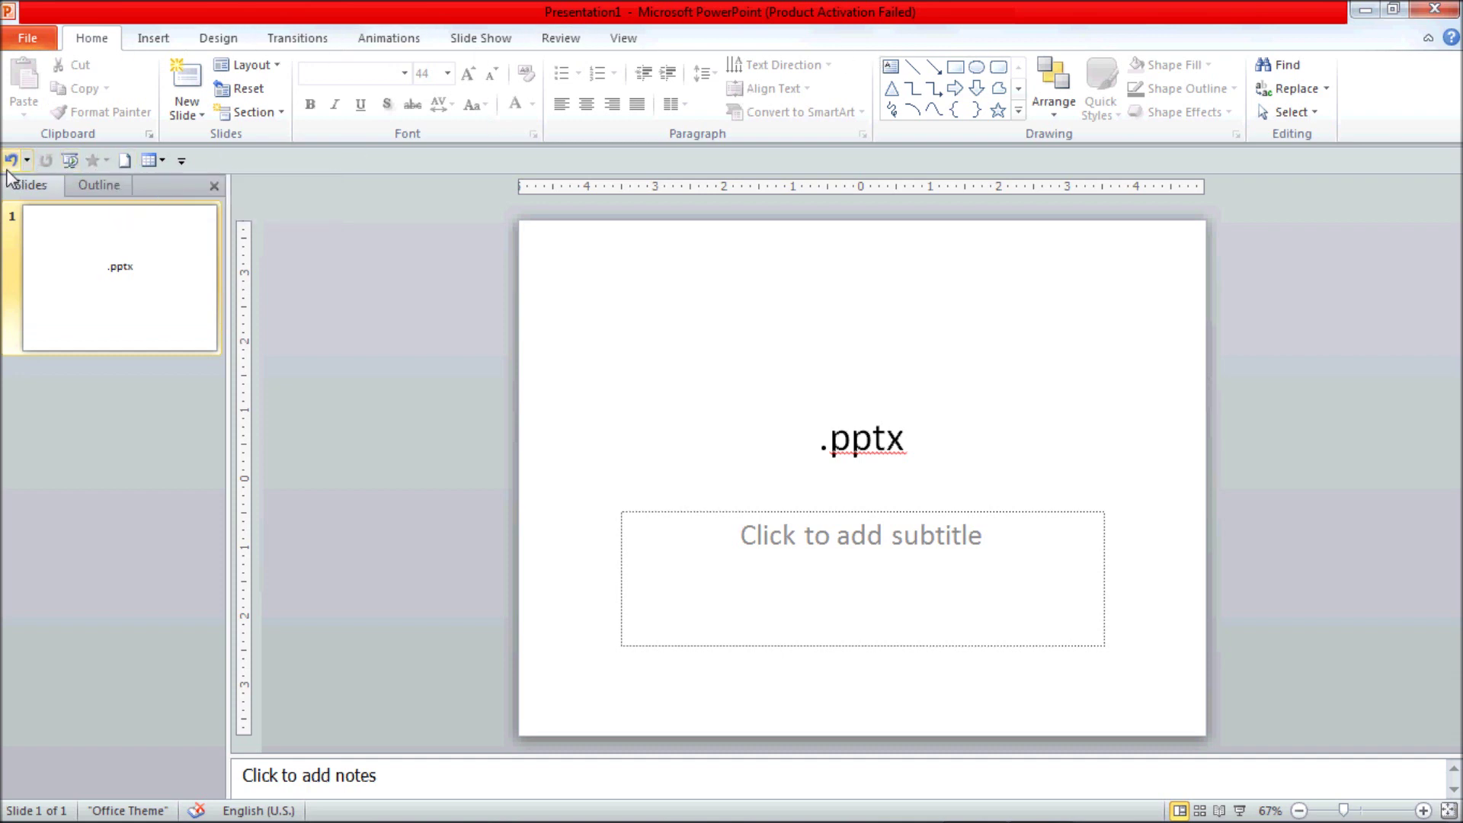
Set the Quick Access Toolbar back to show above the ribbon
click(182, 160)
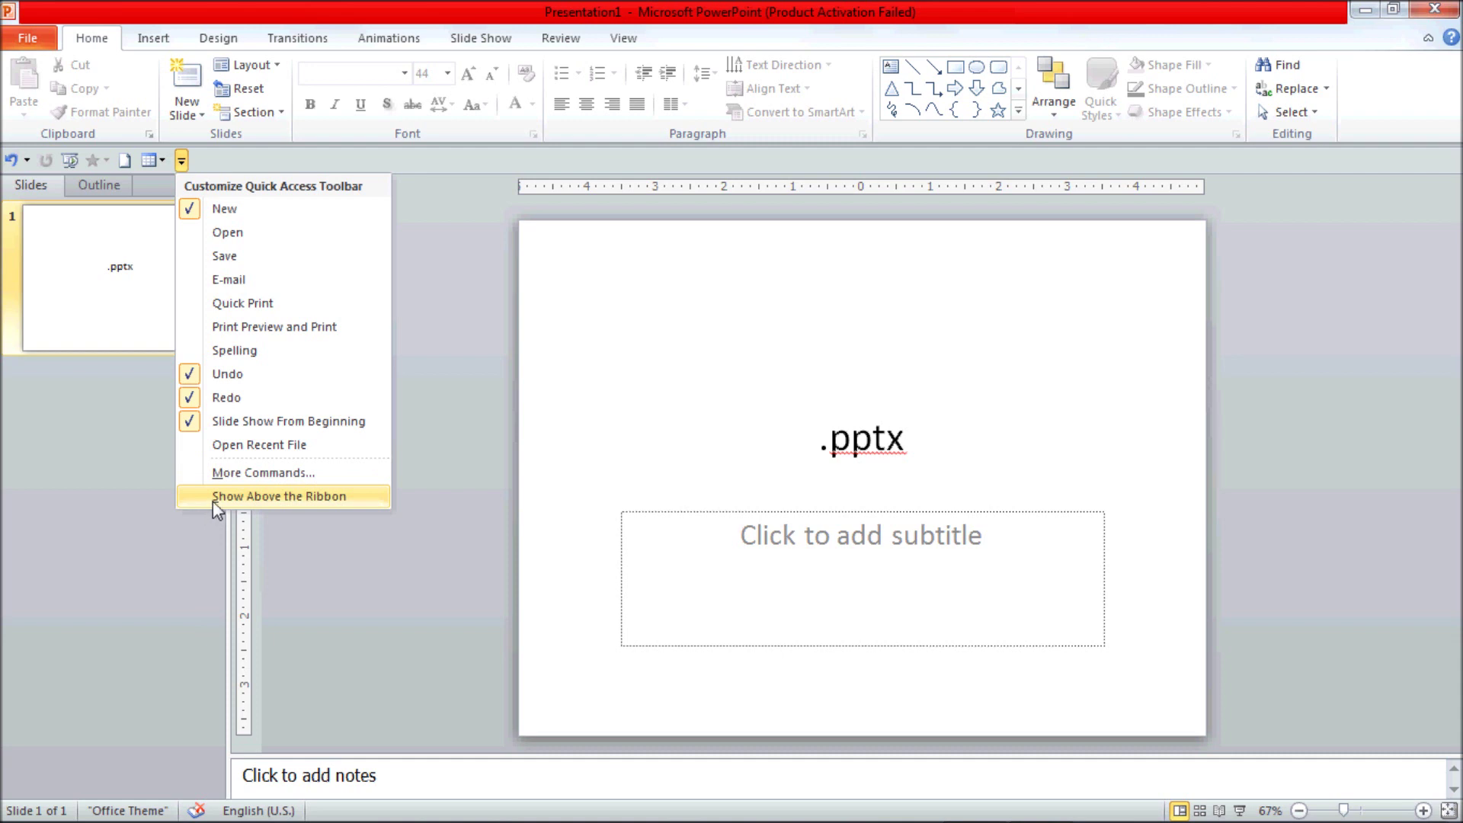
click(212, 496)
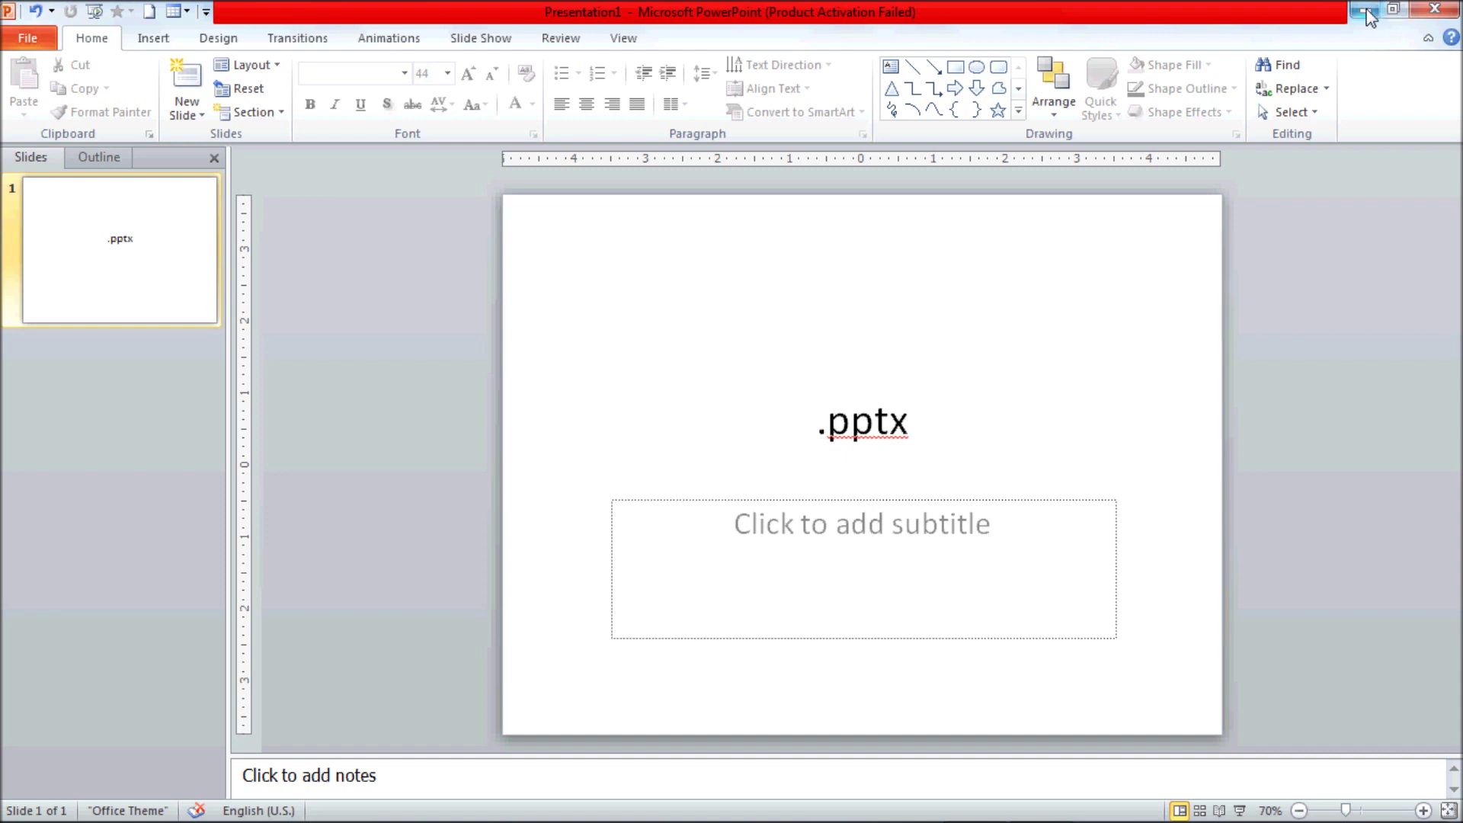
click(1369, 15)
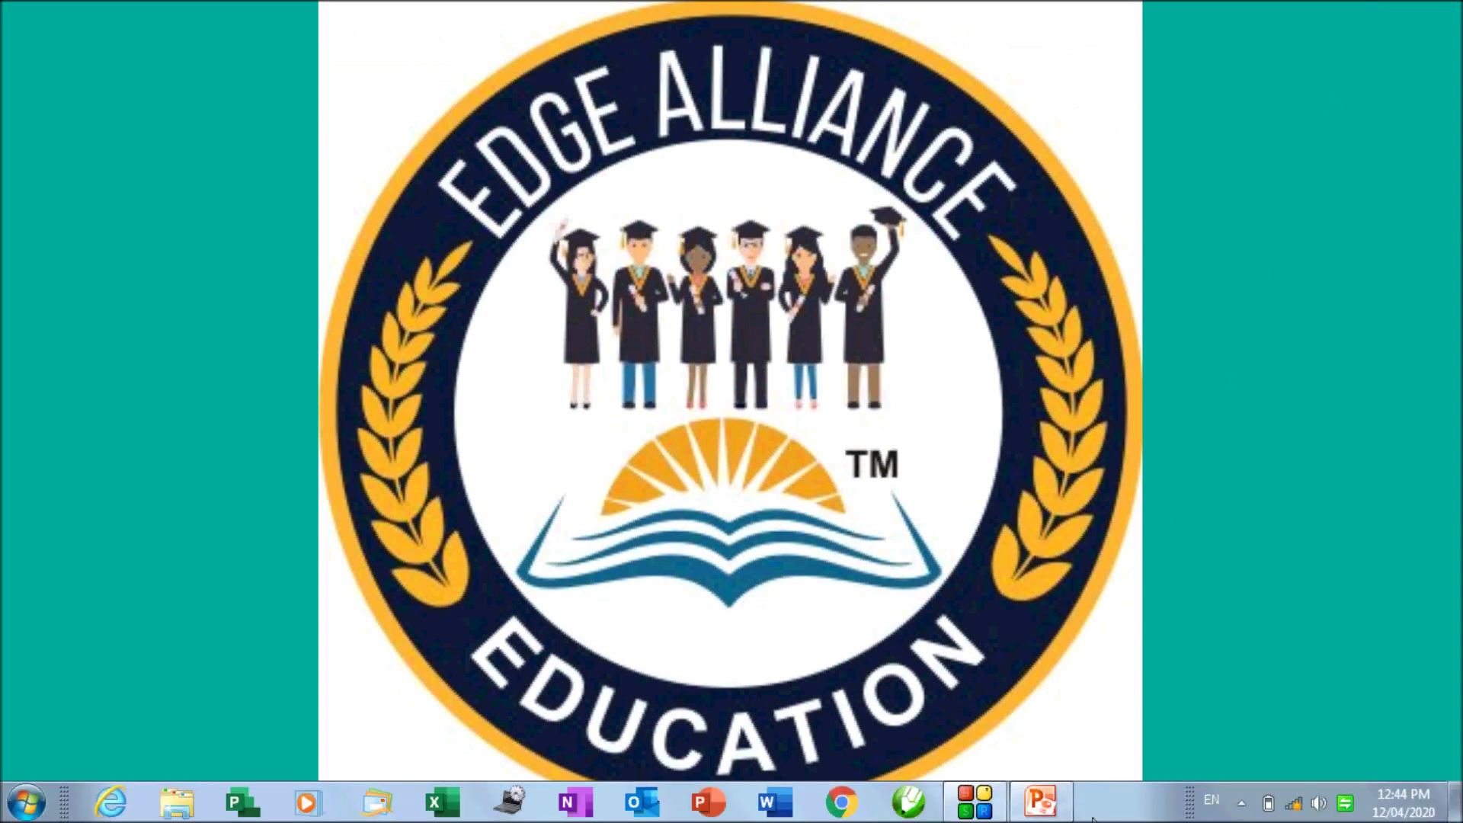
mouse_move(1038, 801)
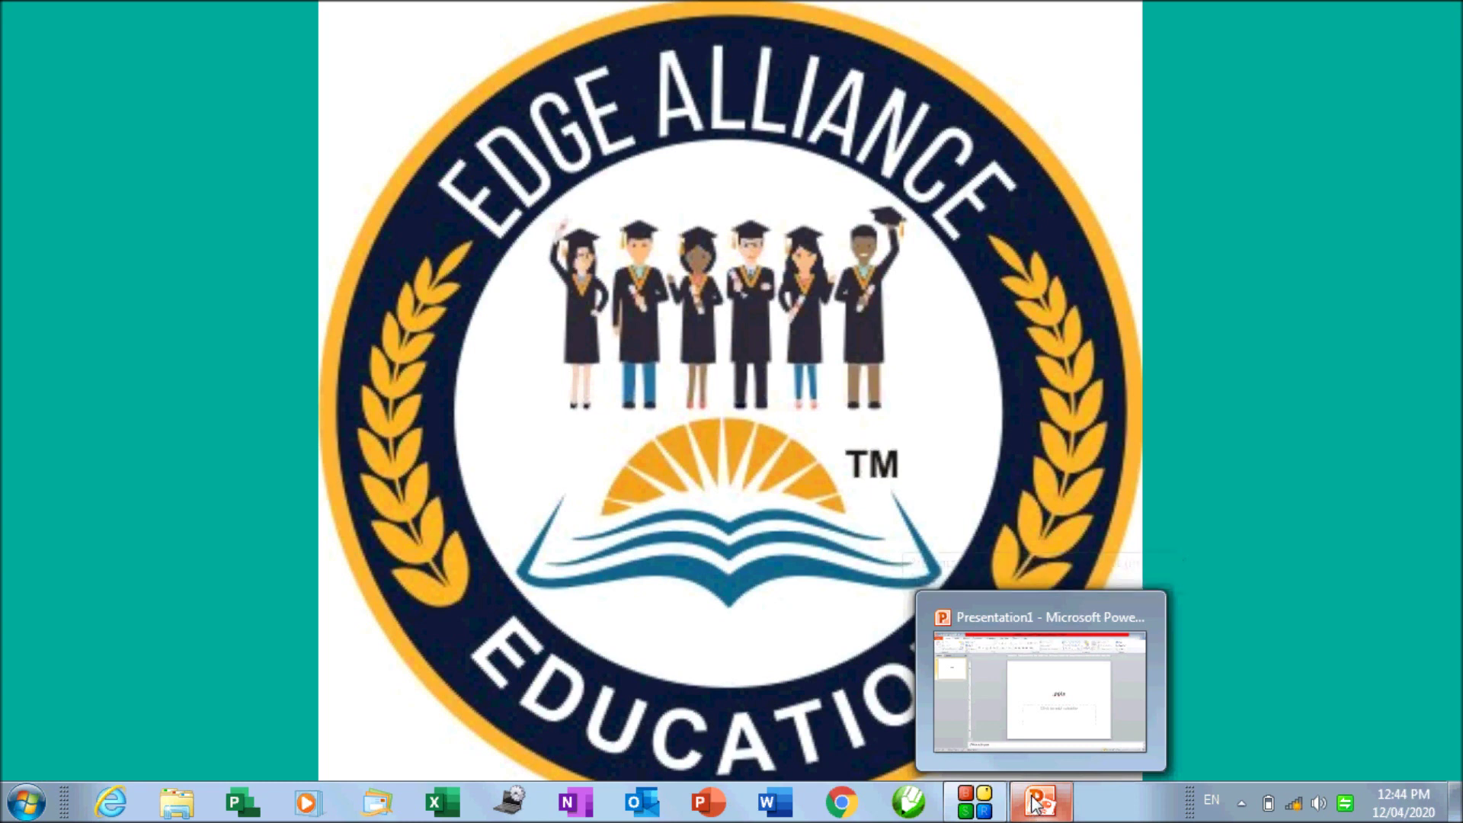
click(1036, 802)
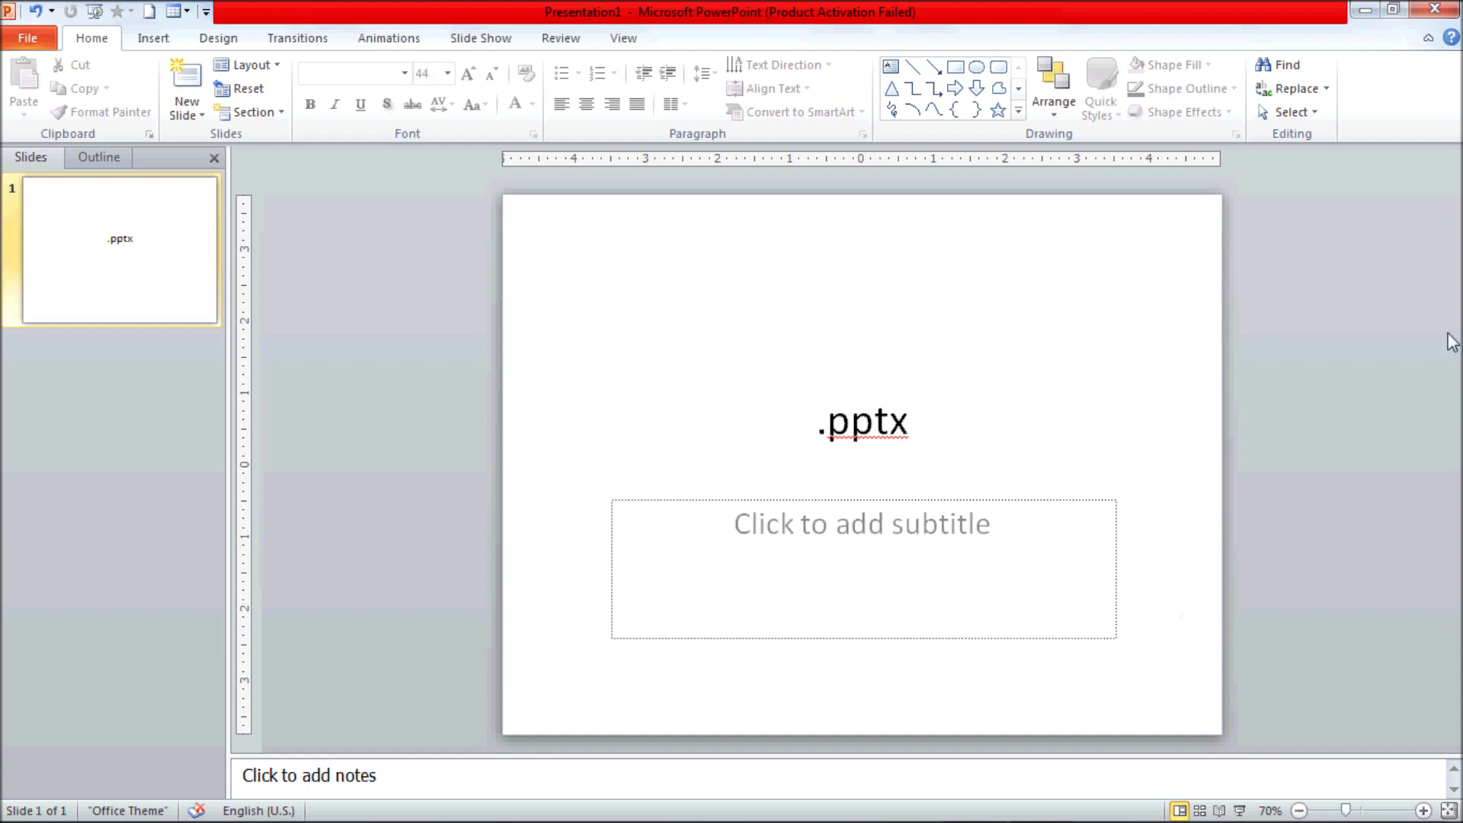
Restore PowerPoint to a window, move and resize it, then dismiss the antivirus splash
click(1392, 11)
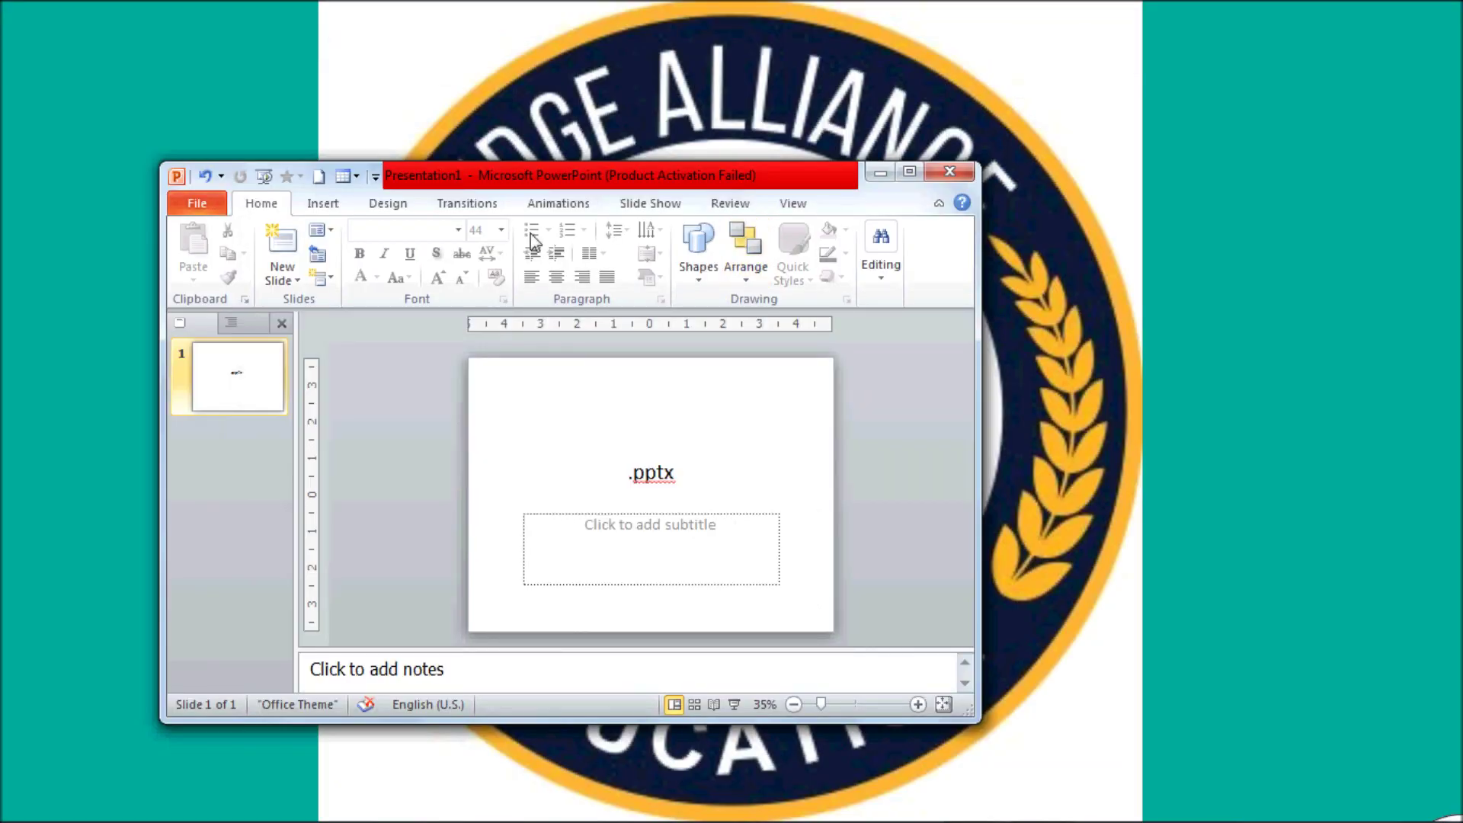
drag(487, 183, 749, 163)
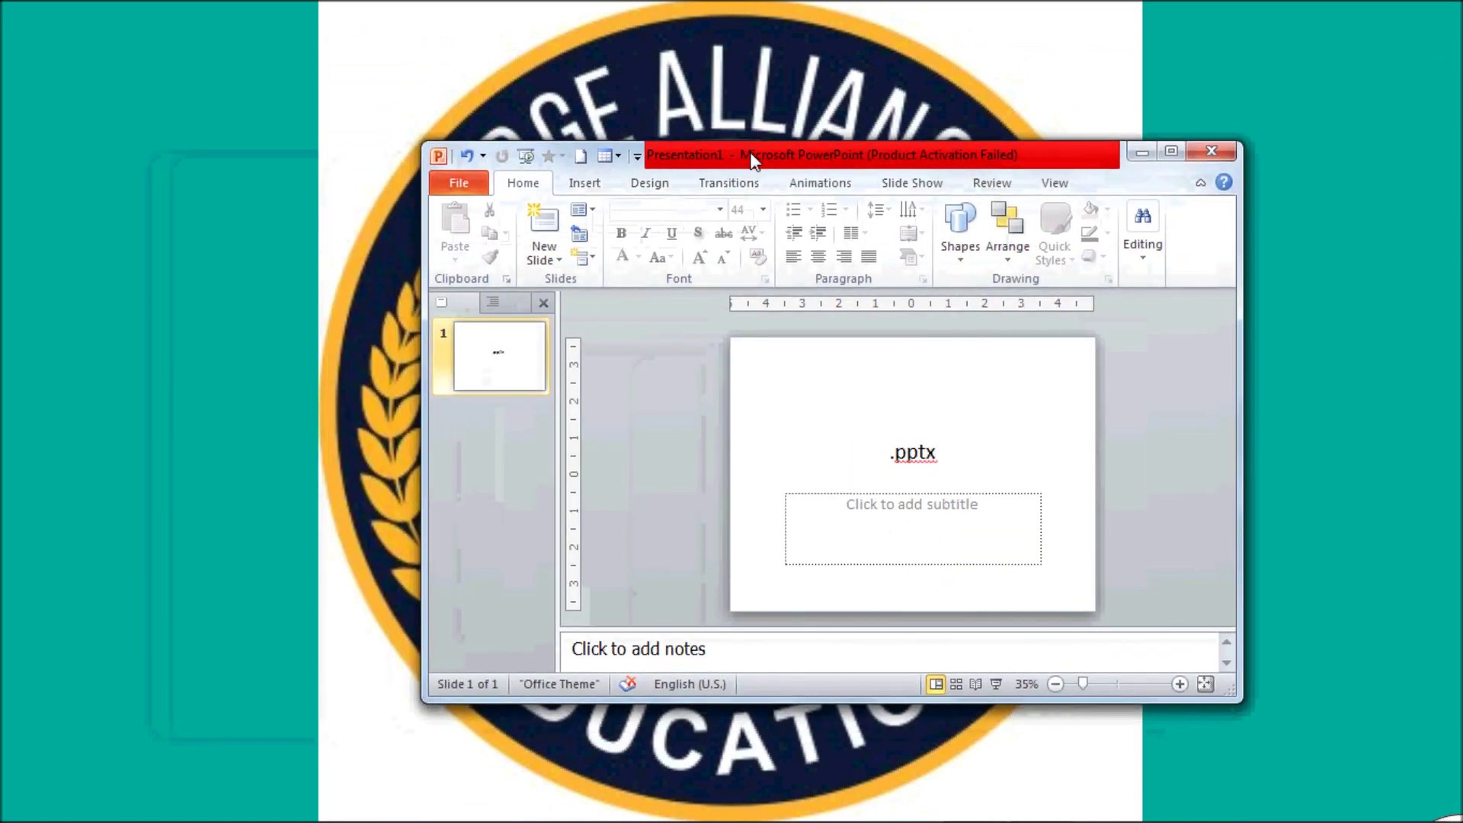
drag(424, 701, 200, 758)
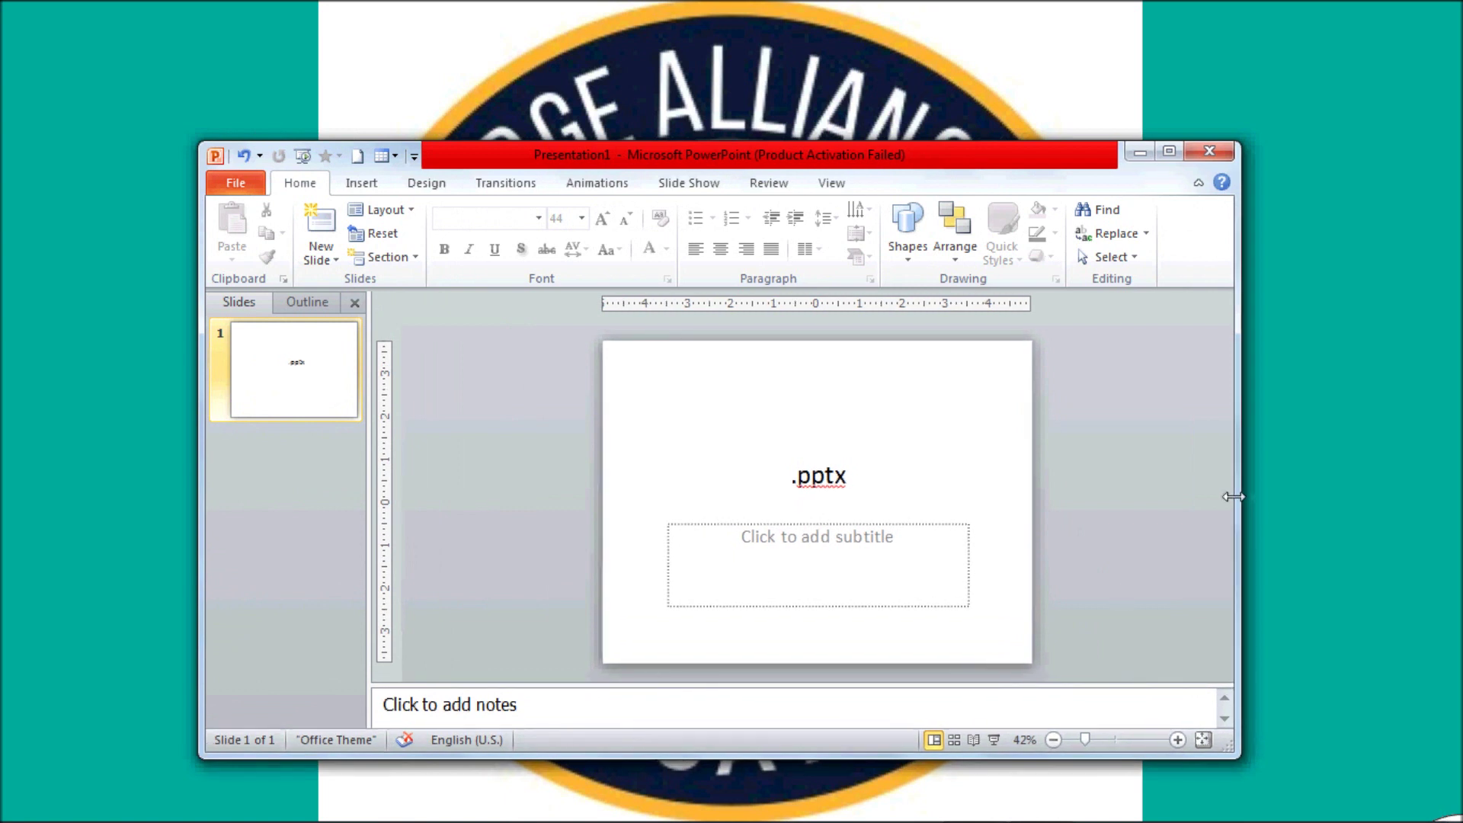
drag(1238, 496, 806, 555)
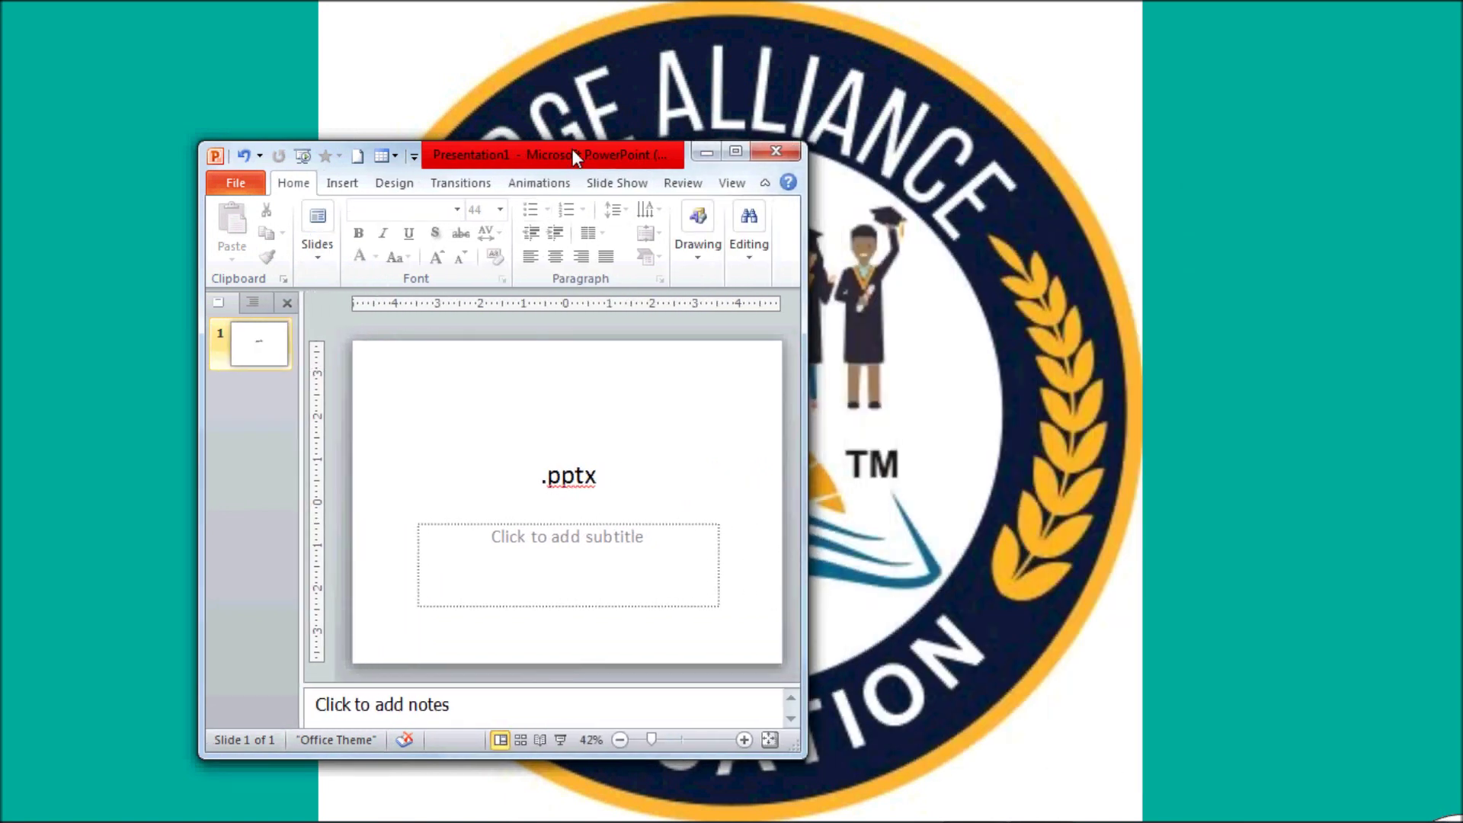
drag(562, 142, 561, 53)
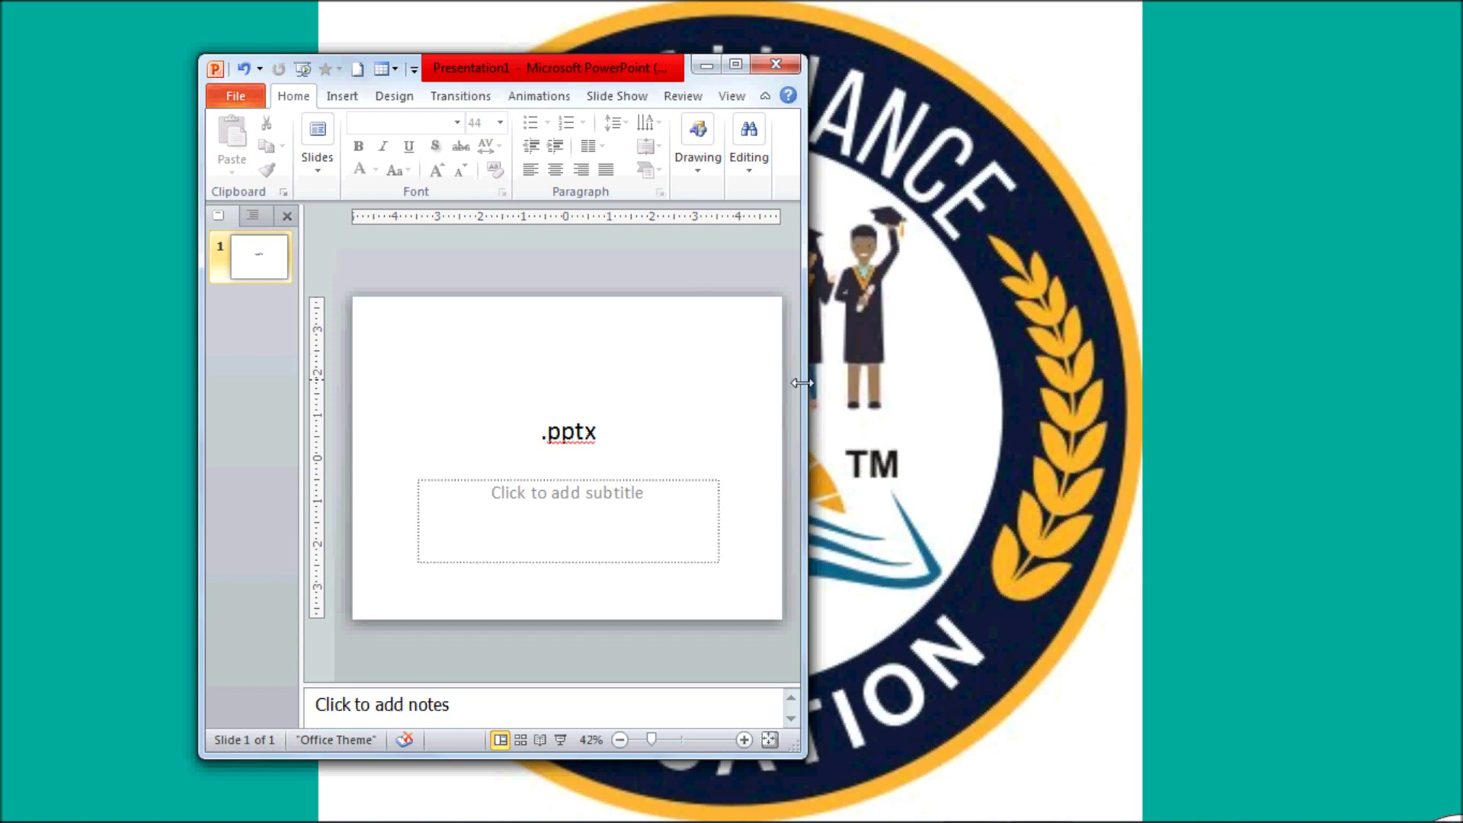
drag(804, 385, 1109, 415)
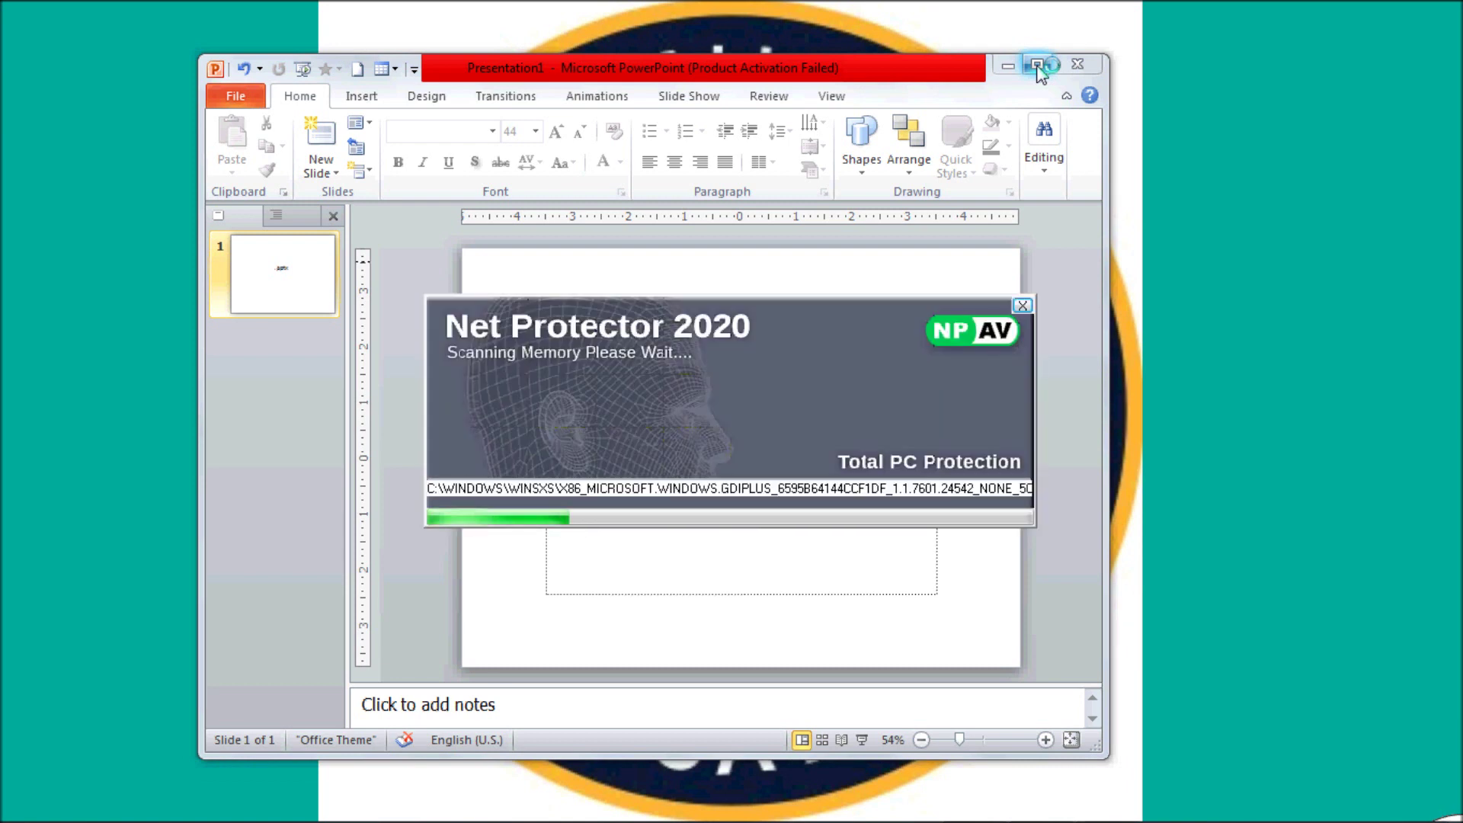
click(1022, 305)
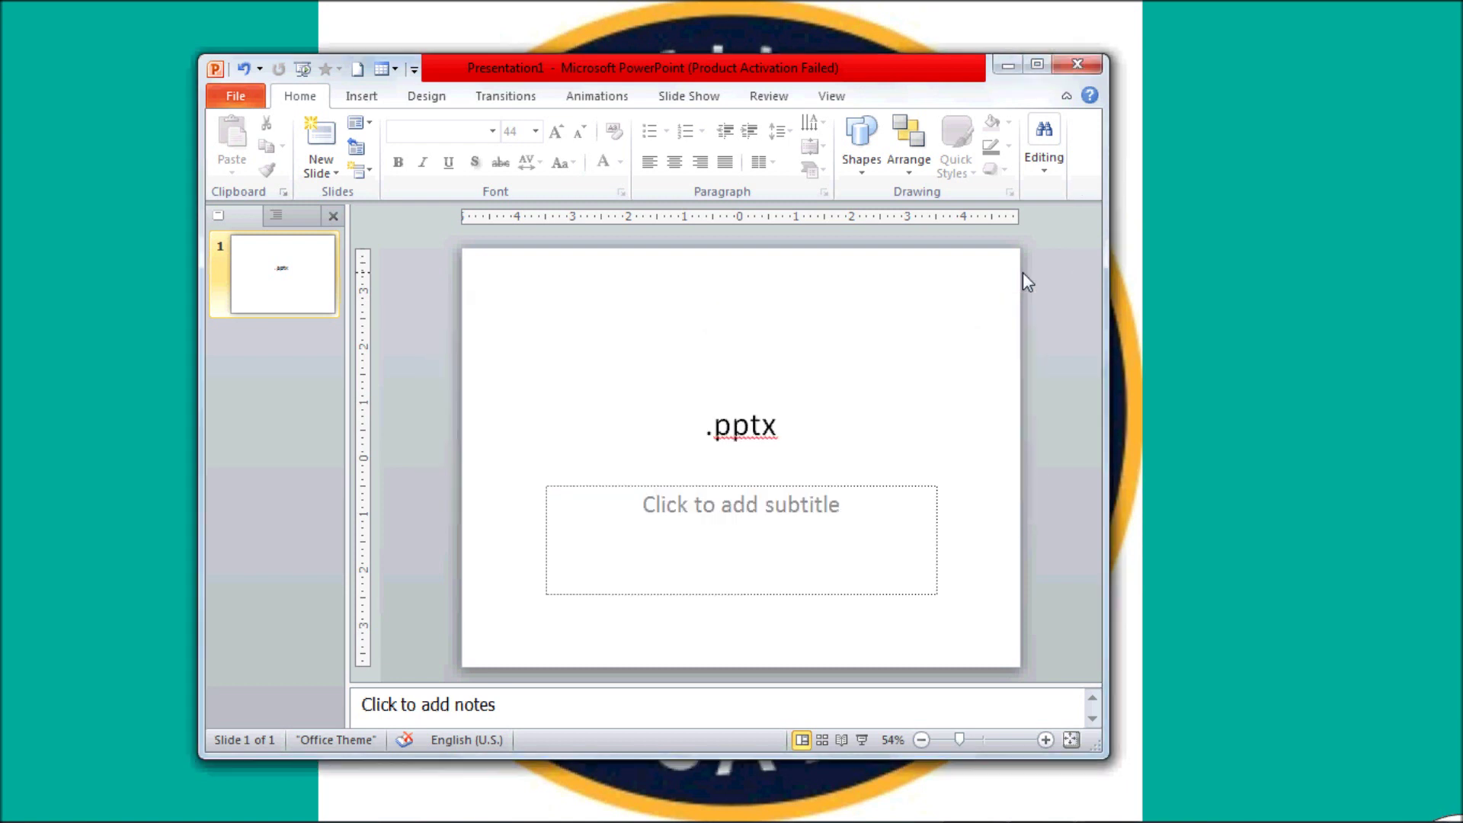
Maximize, restore, shrink and shift the window right, then maximize PowerPoint again
click(1038, 66)
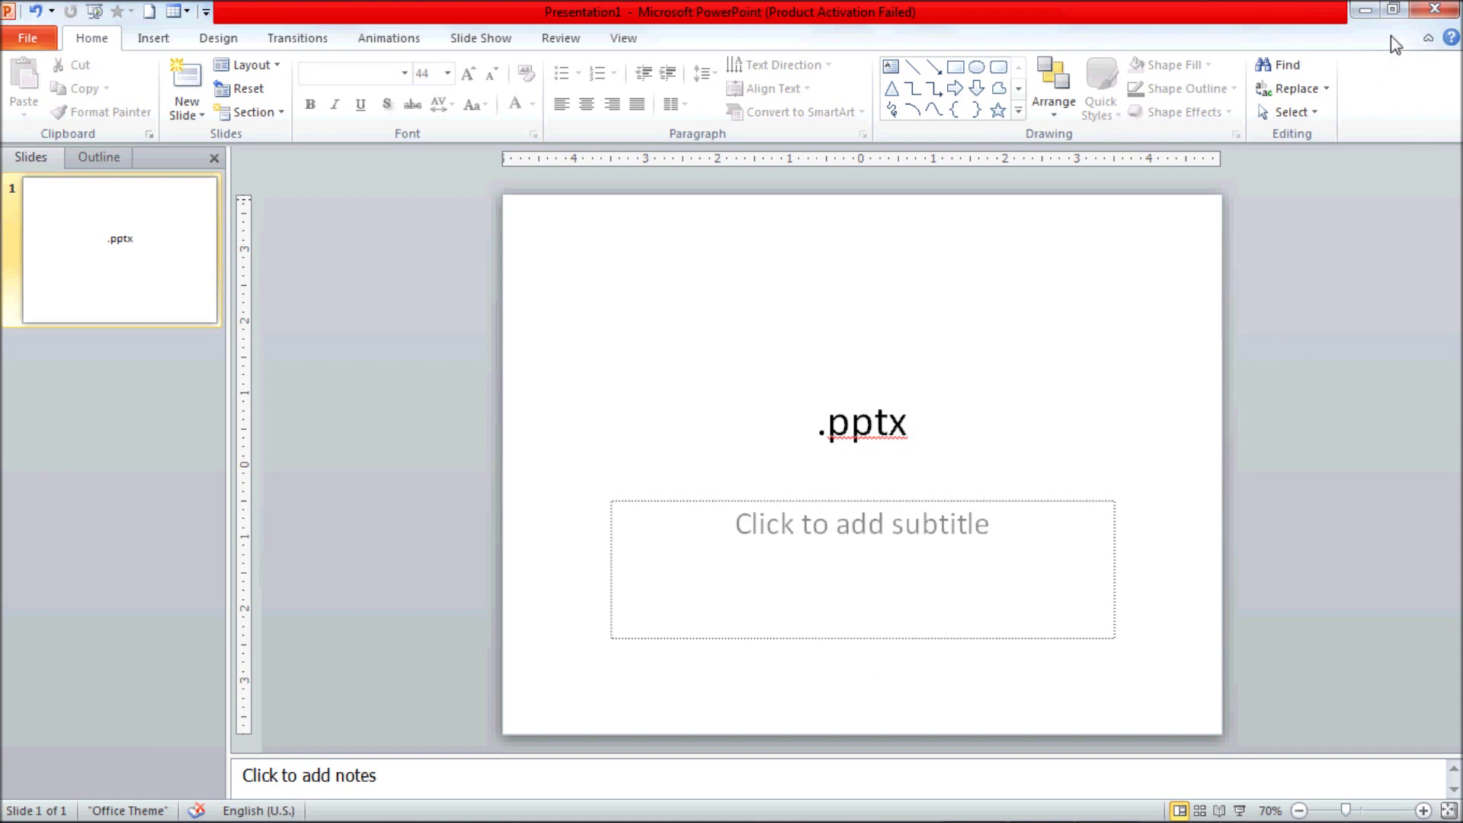
click(1395, 11)
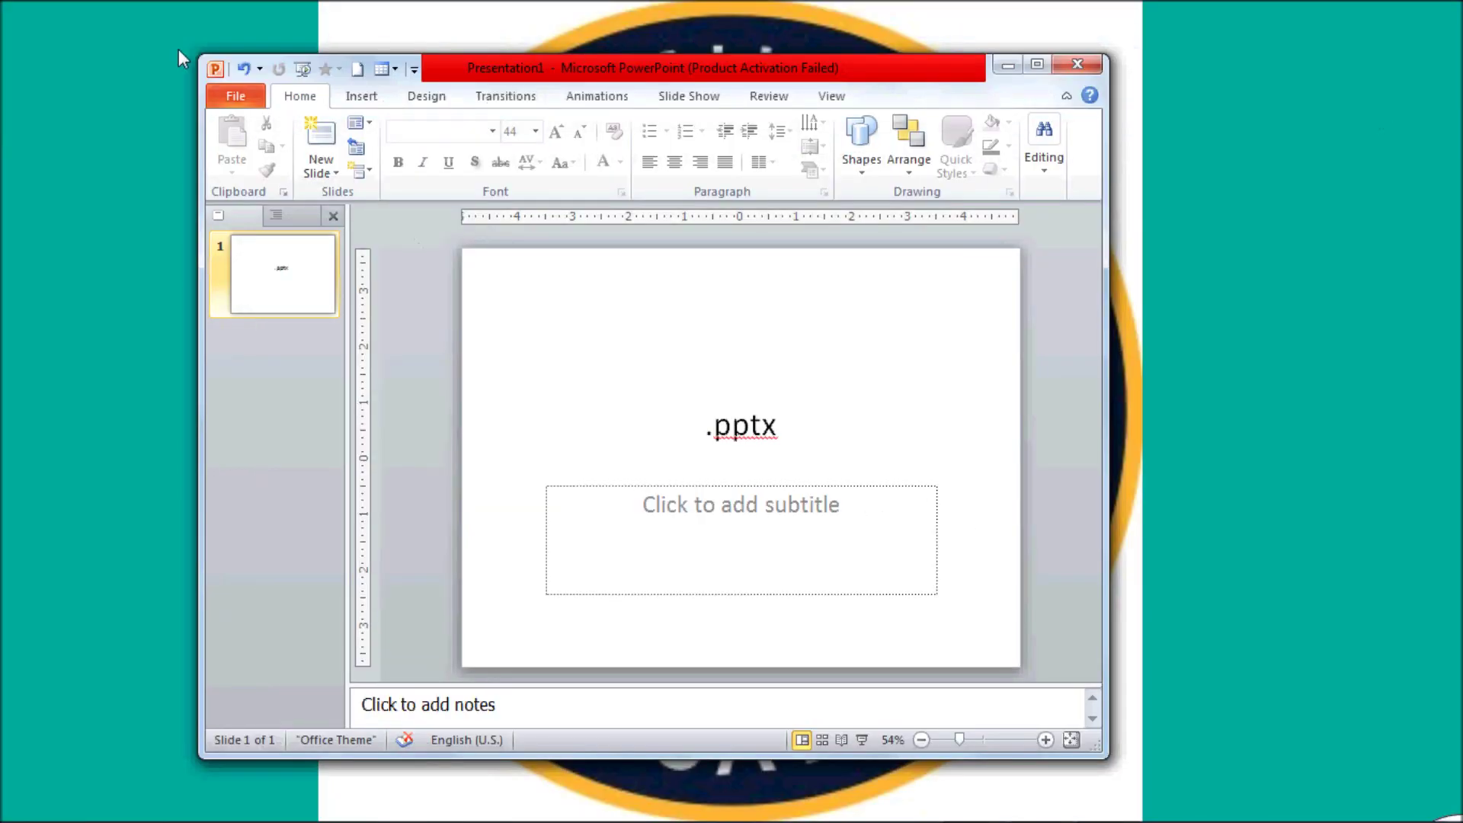
drag(199, 54, 321, 134)
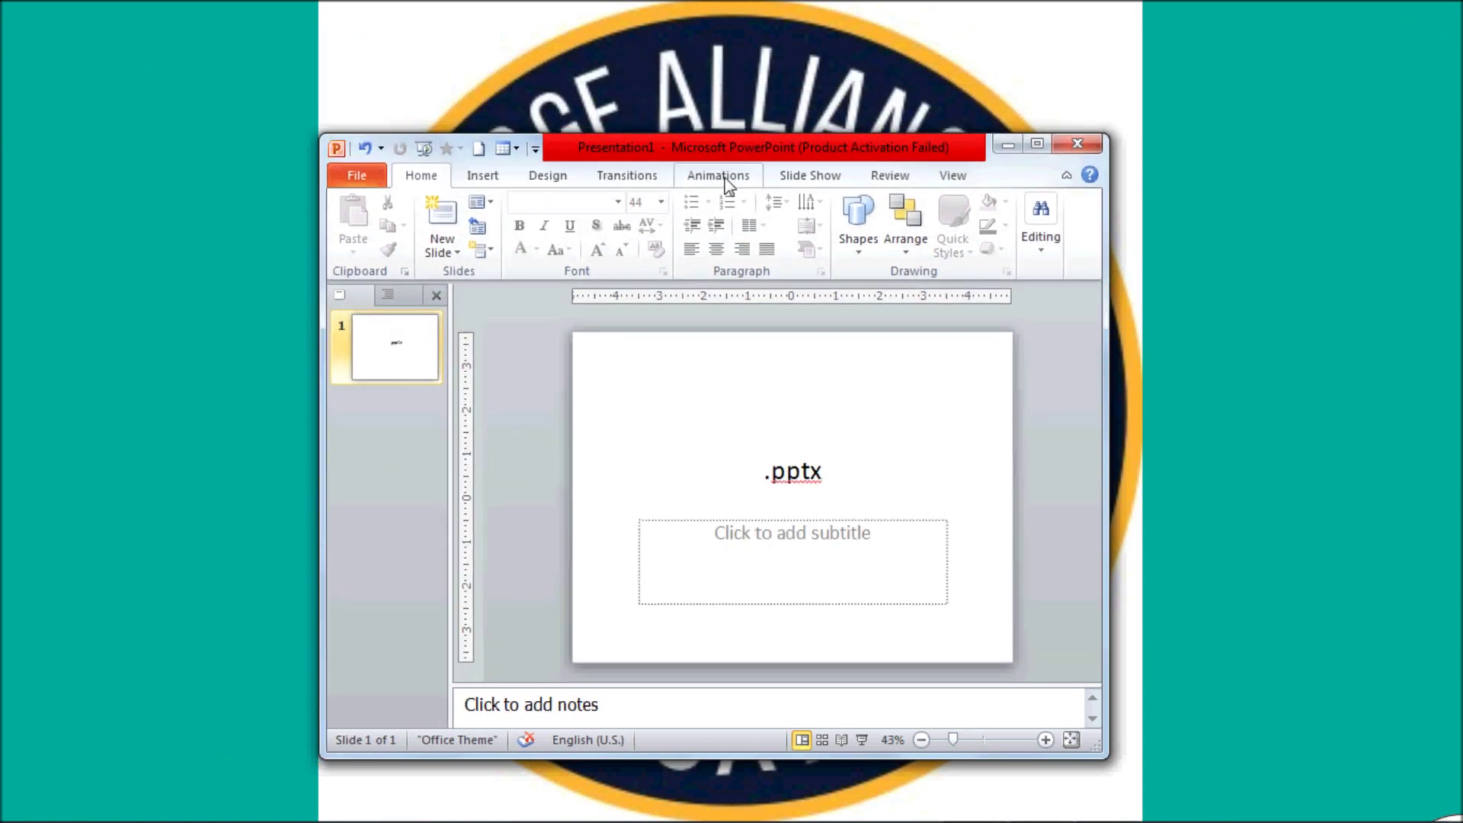
mouse_move(737, 154)
mouse_down()
mouse_move(941, 143)
mouse_move(687, 125)
mouse_up()
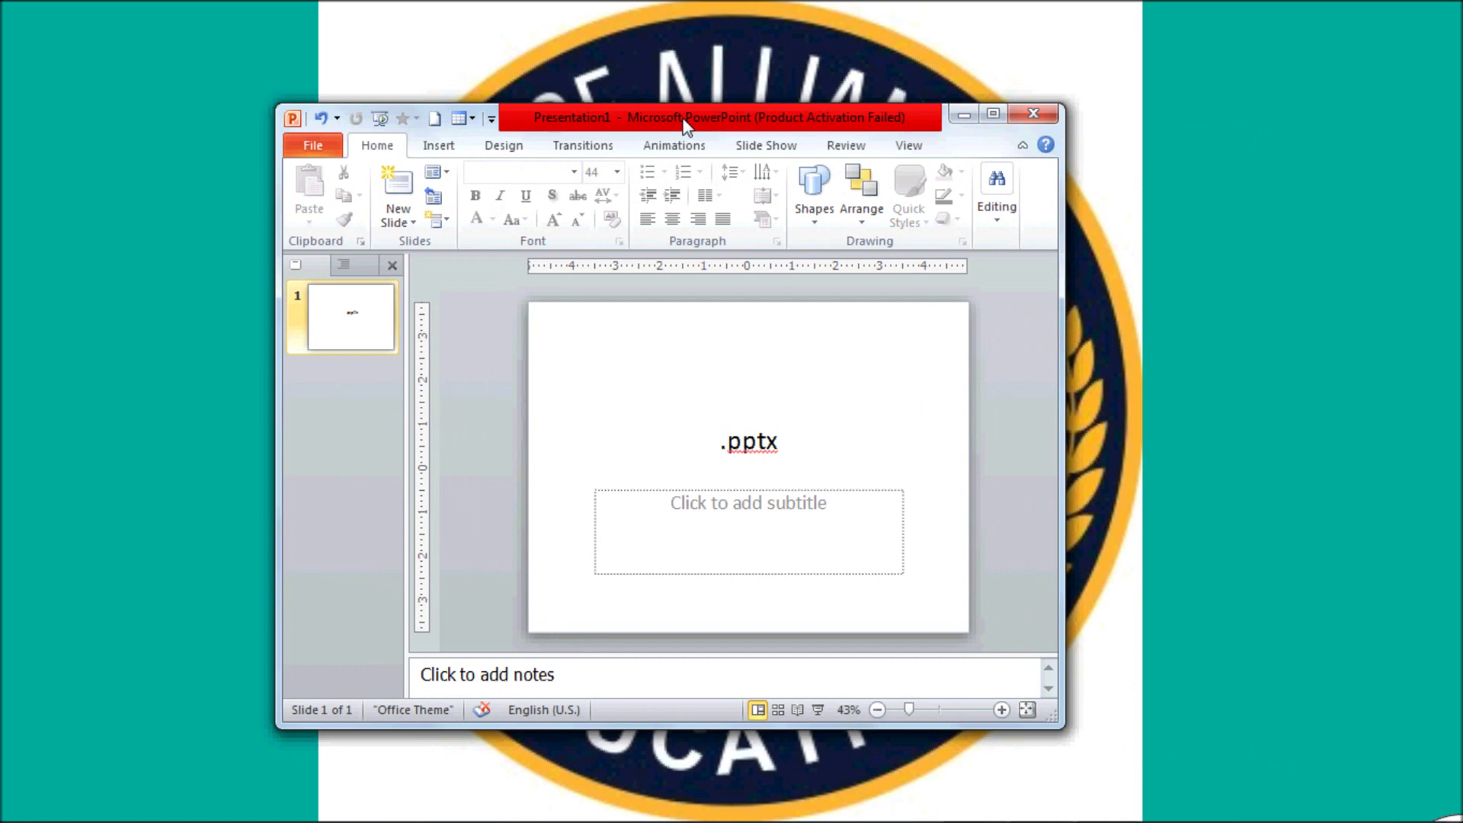
click(993, 113)
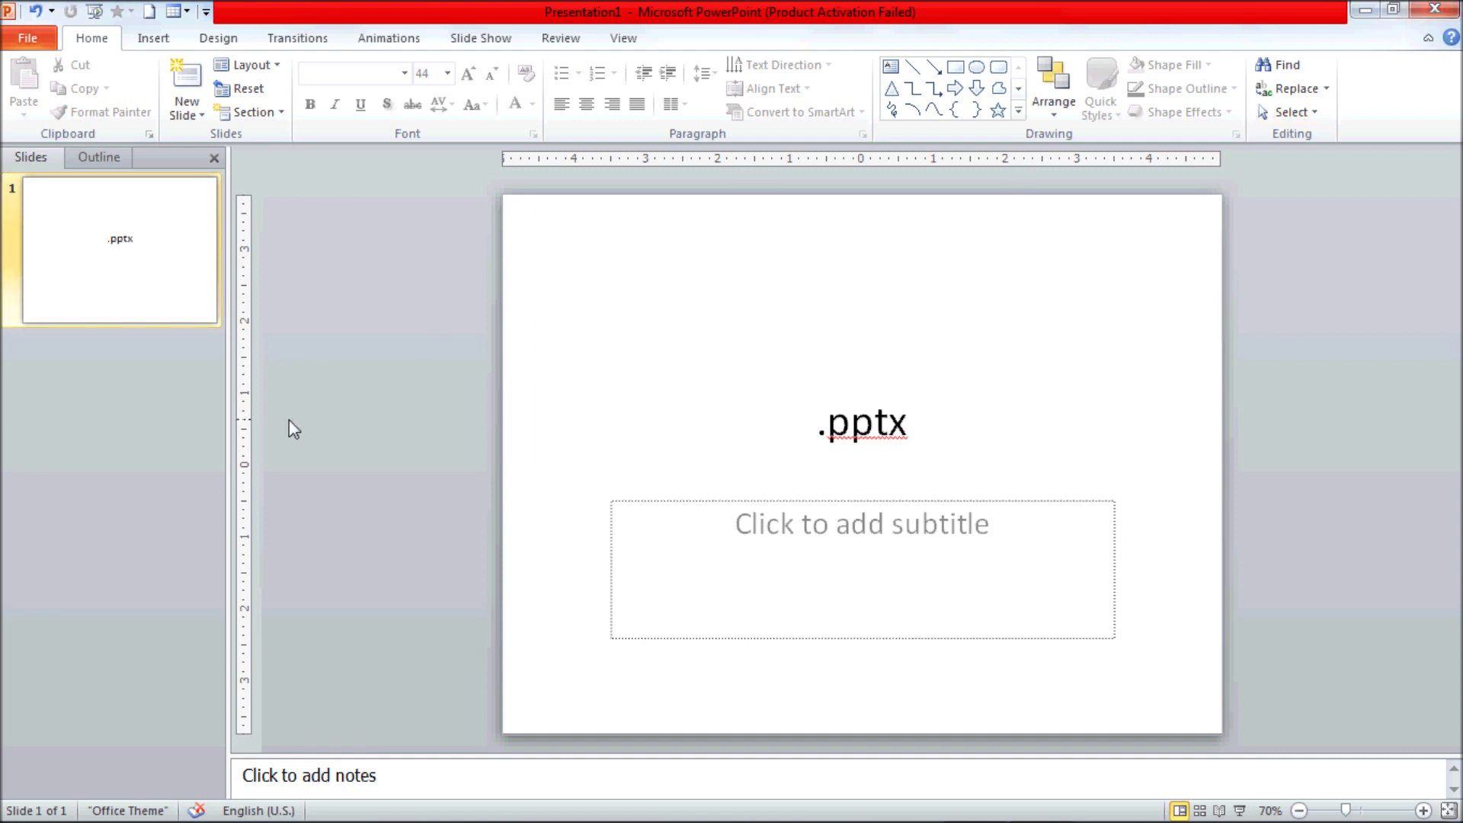
click(12, 39)
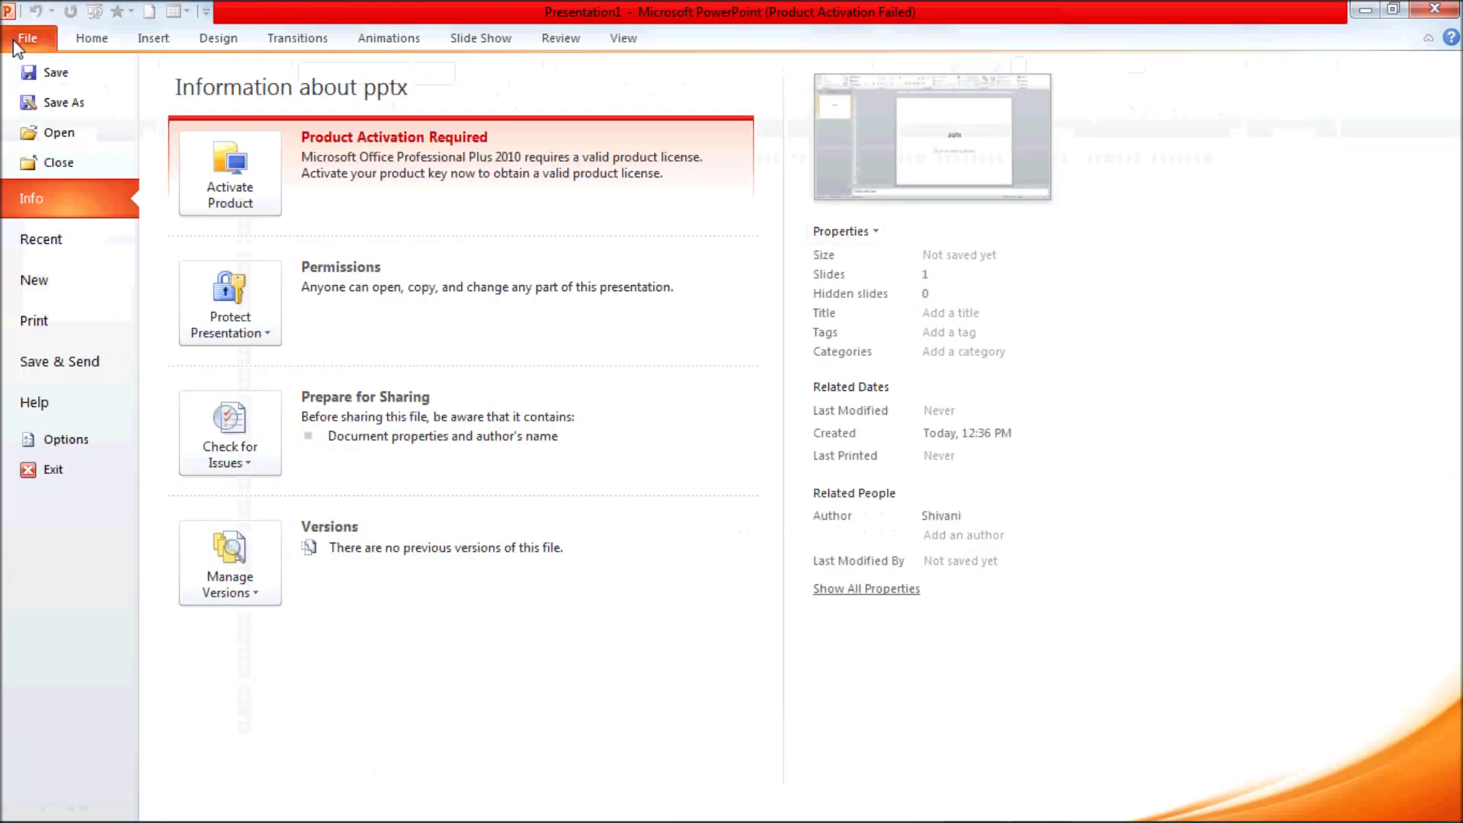
click(82, 39)
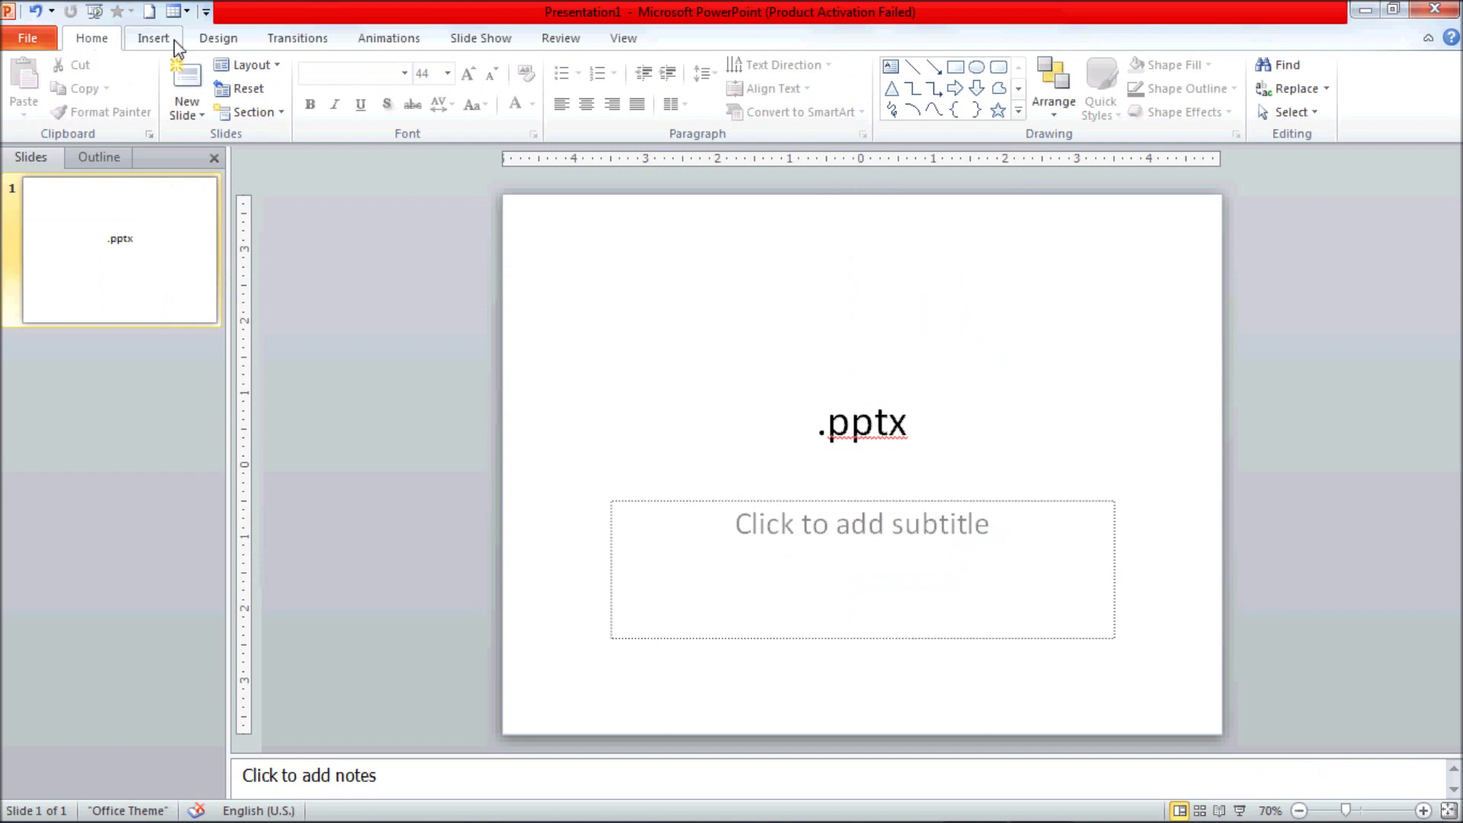
click(175, 45)
click(221, 44)
click(299, 44)
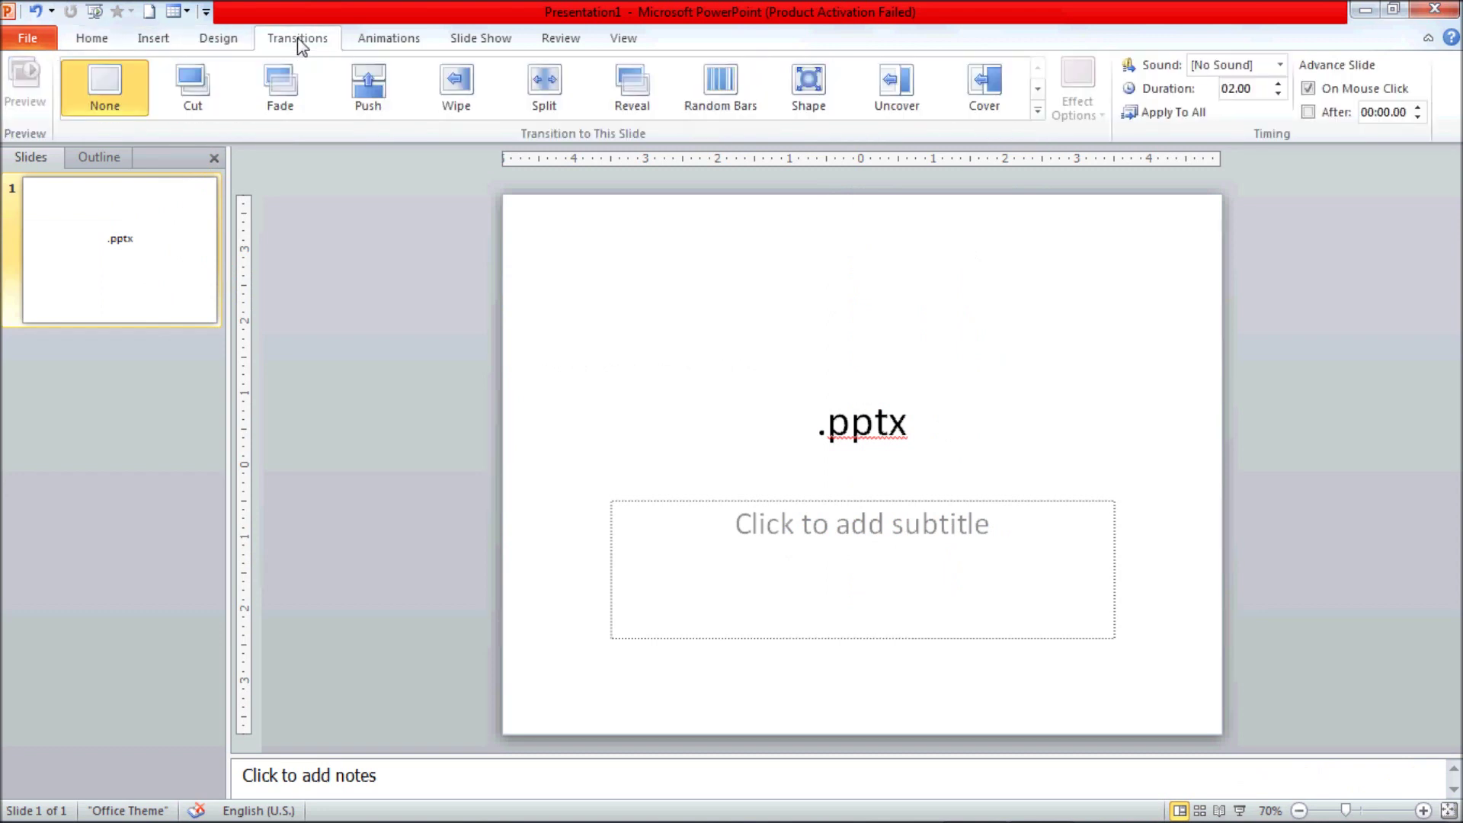
click(30, 42)
click(88, 39)
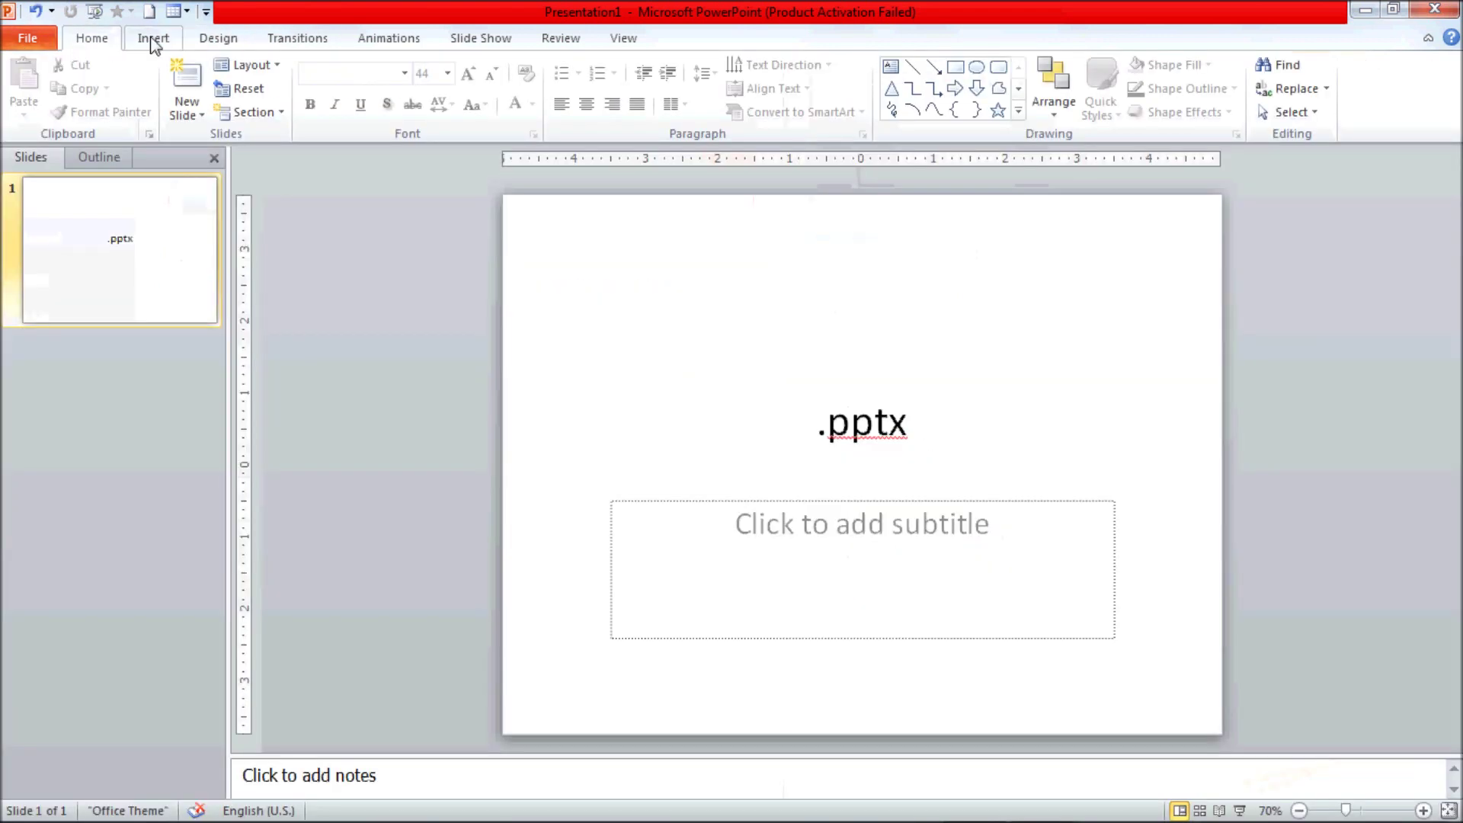
click(221, 41)
click(35, 42)
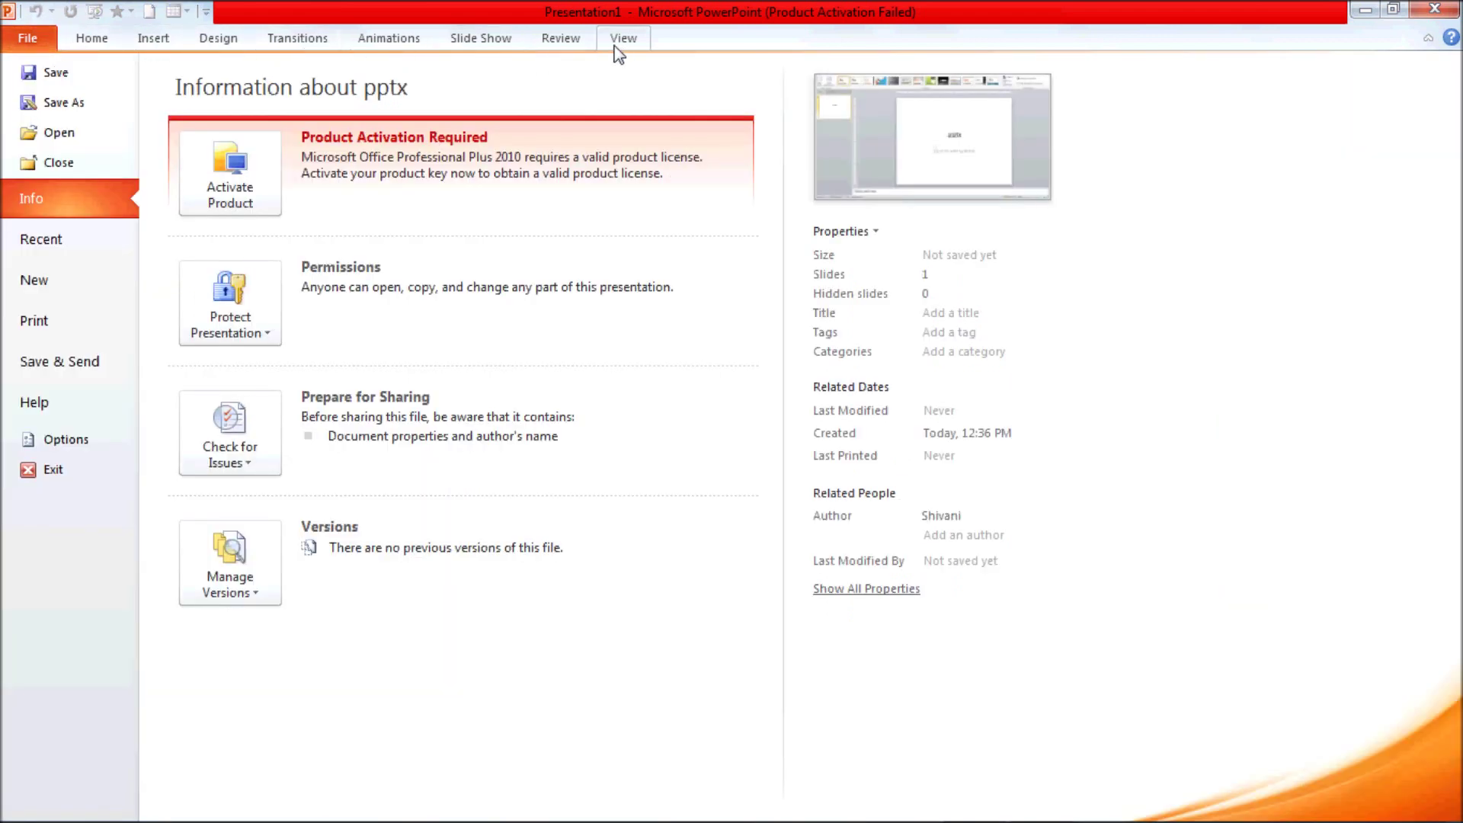
click(96, 44)
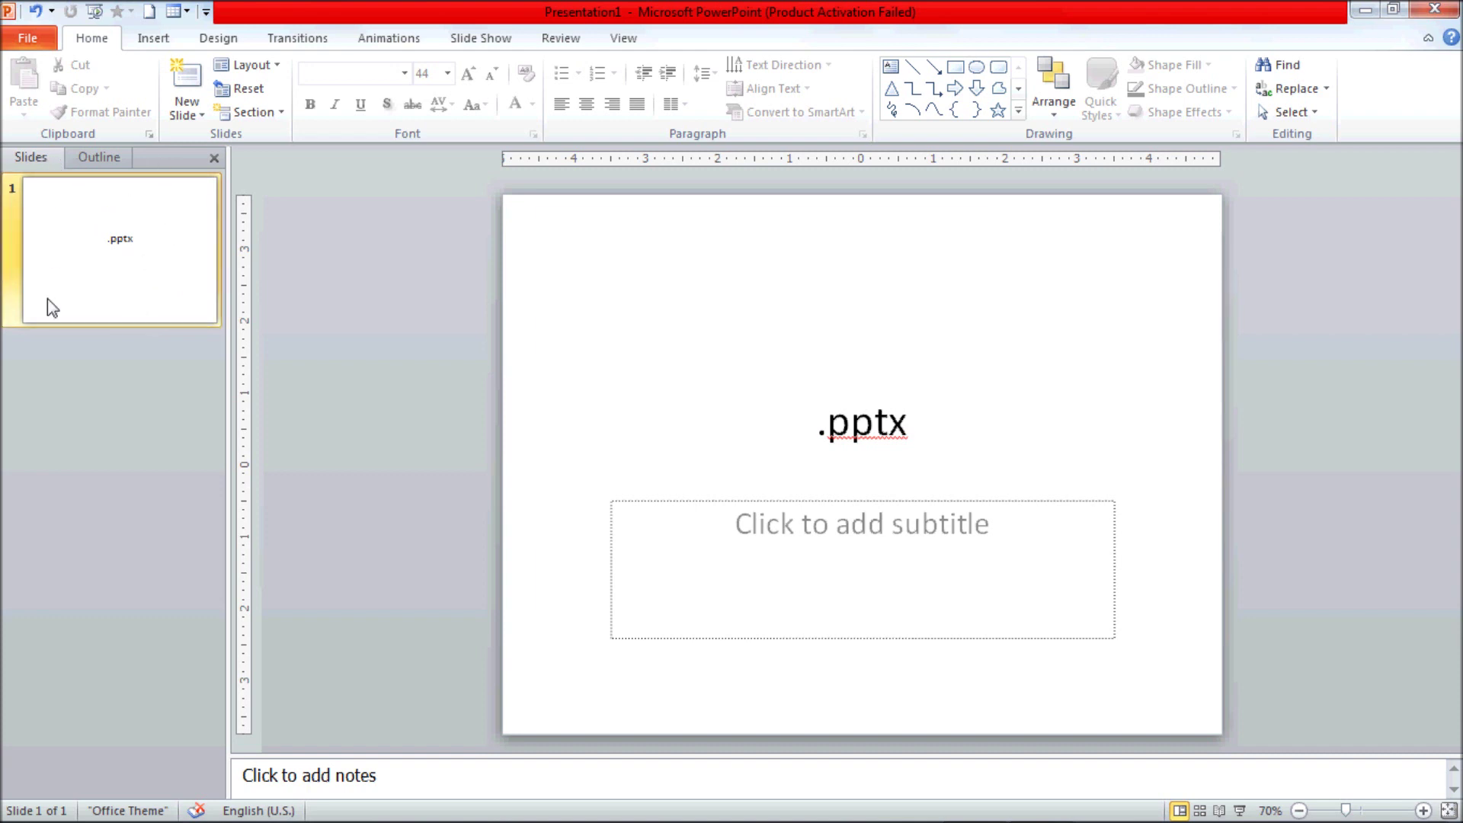
Insert slides 2 and 3 from the Slides pane, then place the cursor in slide 3's title
click(74, 288)
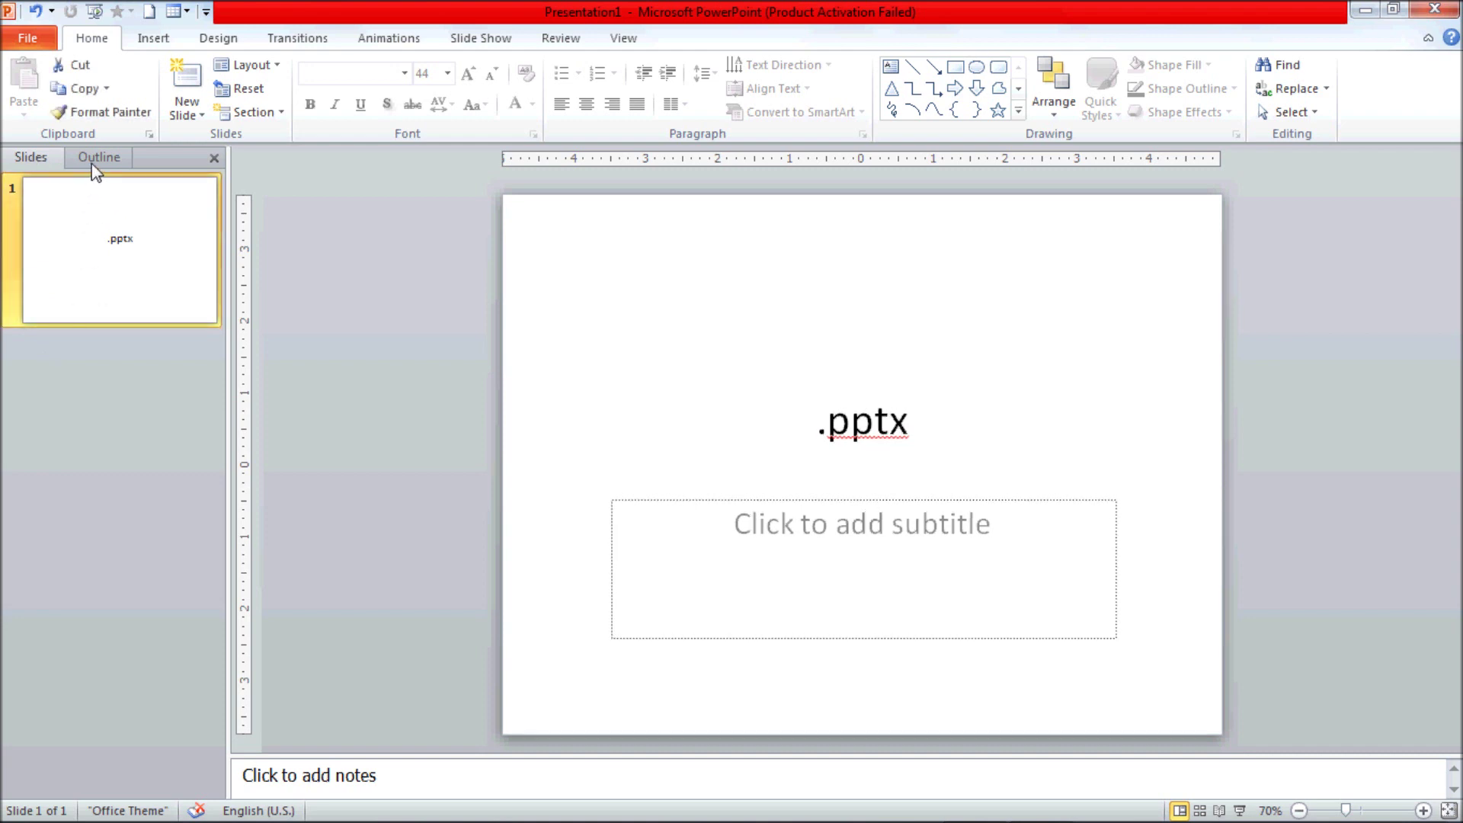
click(70, 344)
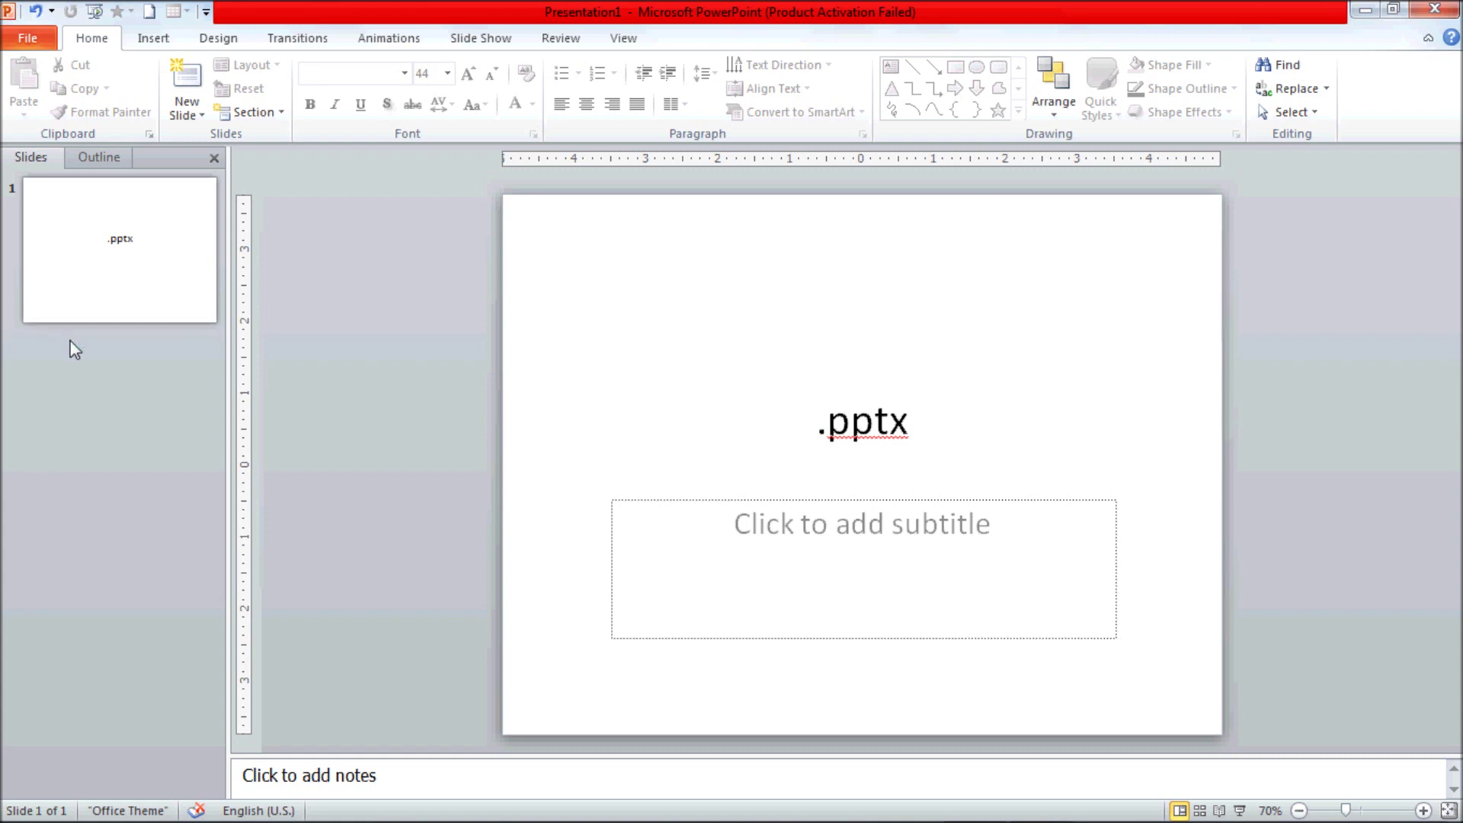
key(Return)
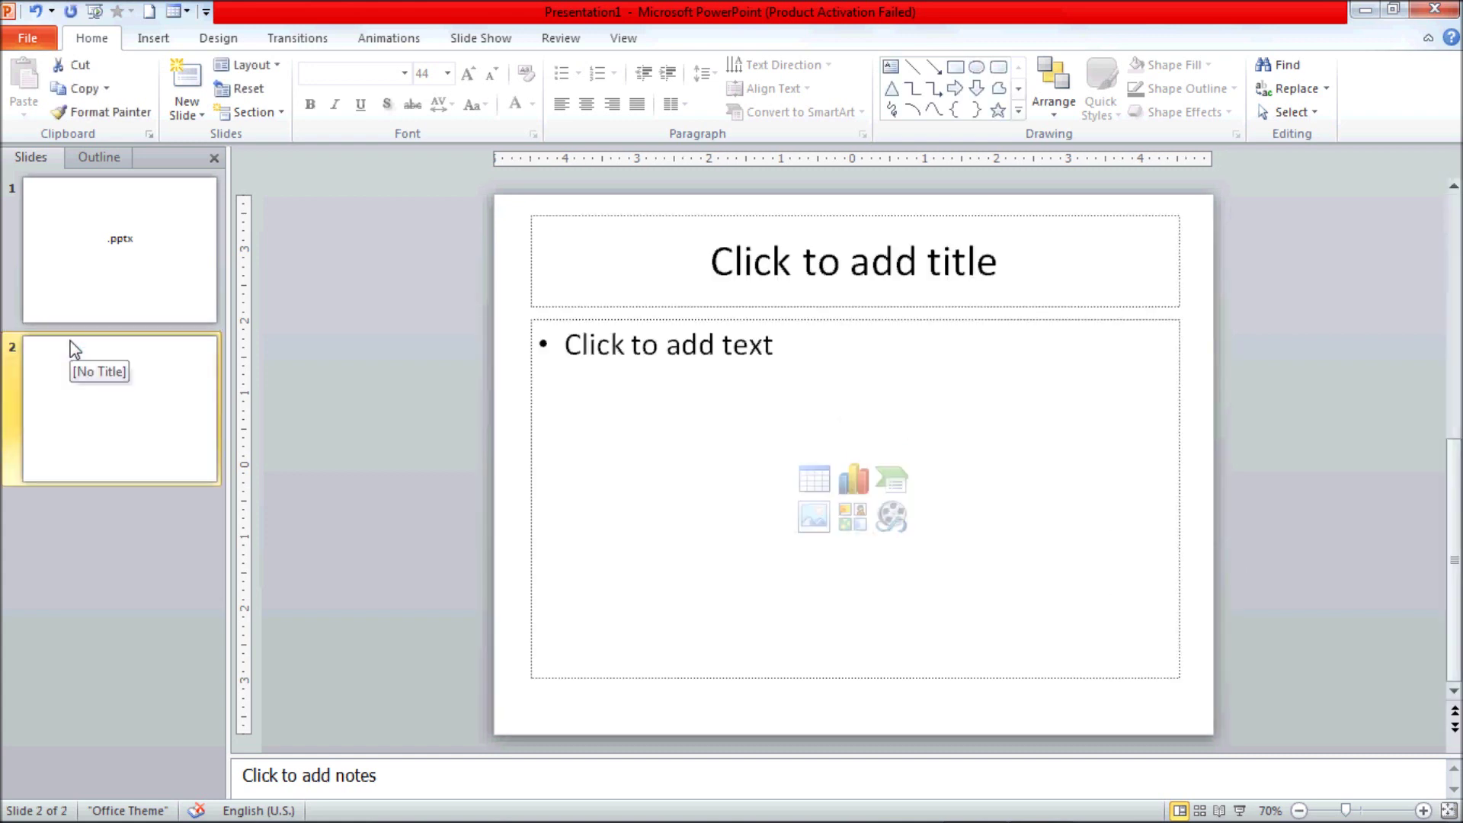
click(80, 299)
click(84, 424)
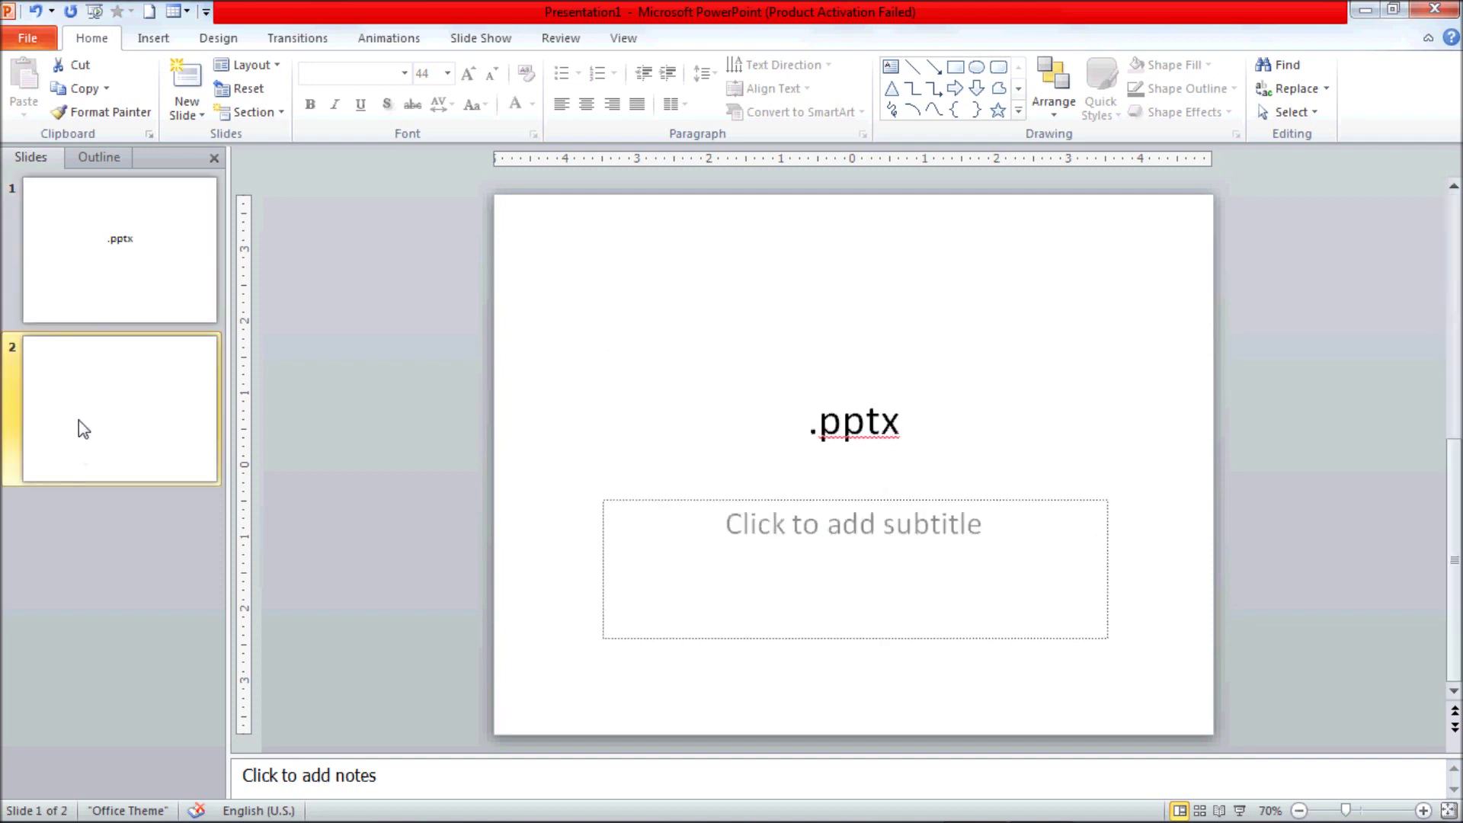
click(111, 506)
key(Return)
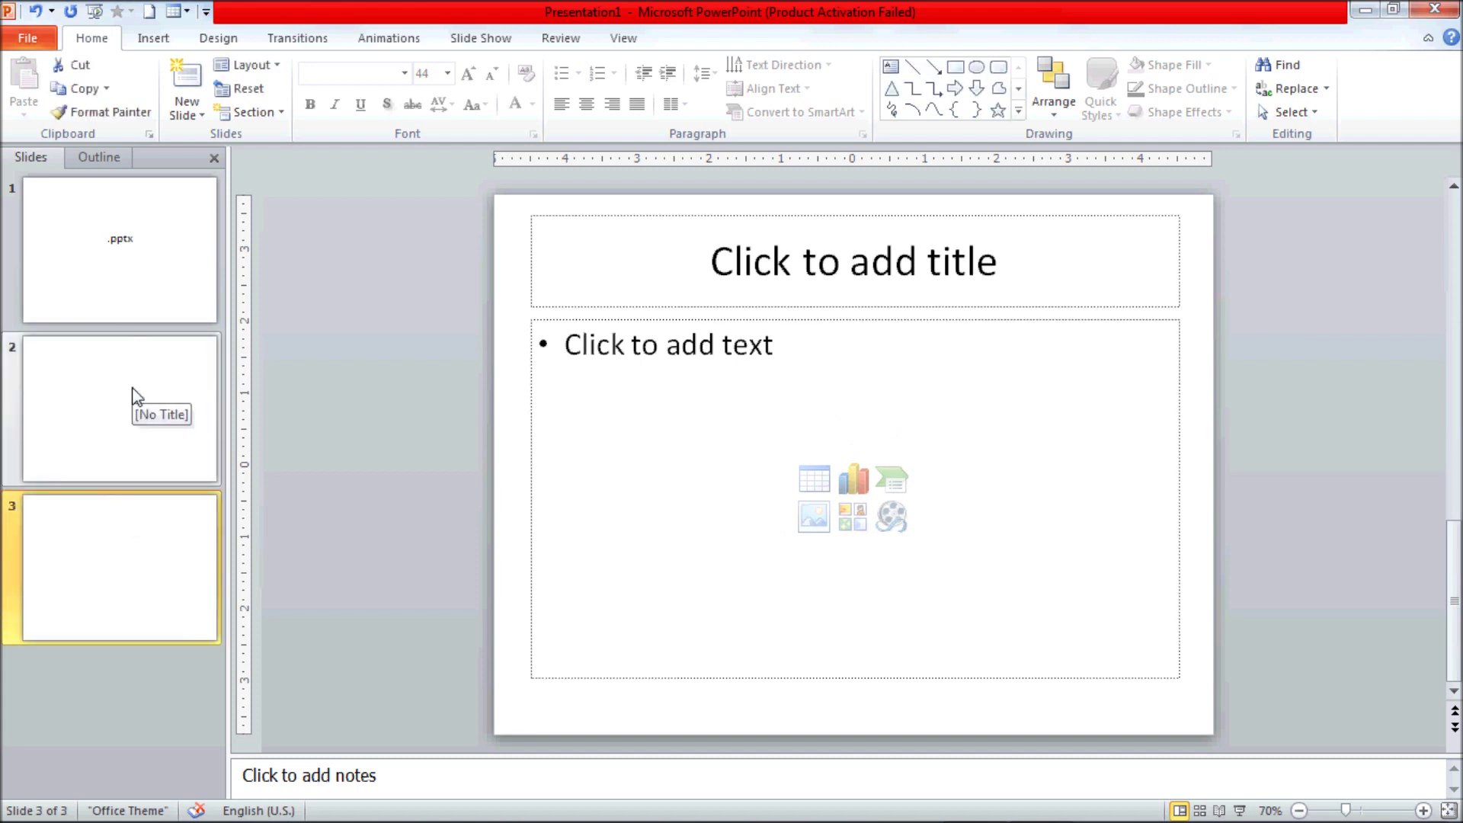
click(816, 285)
Type 'Ctrl + M' as the third slide's title, removing the stray 6
text(Ctrl)
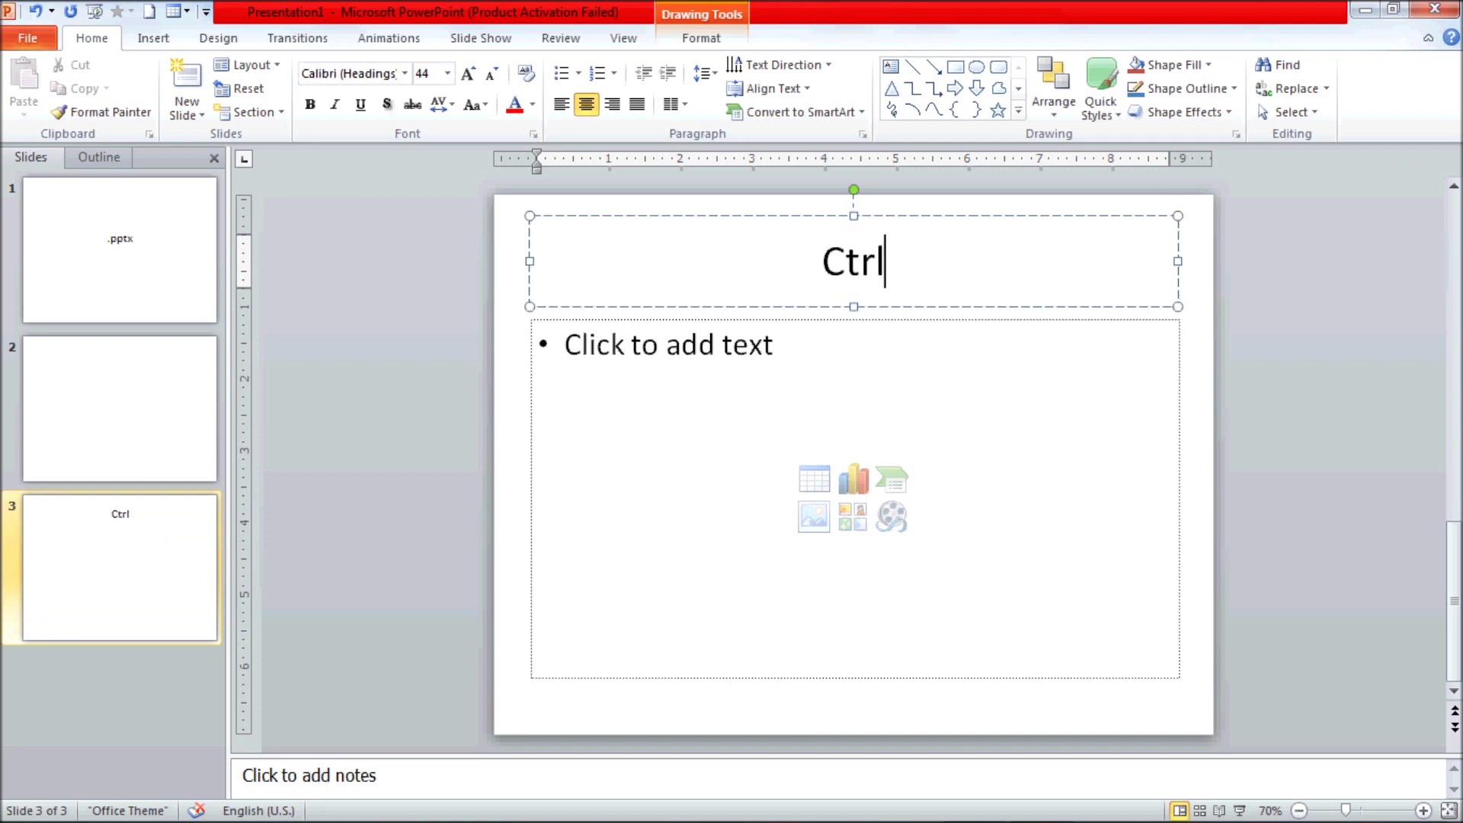
text(+6)
key(BackSpace)
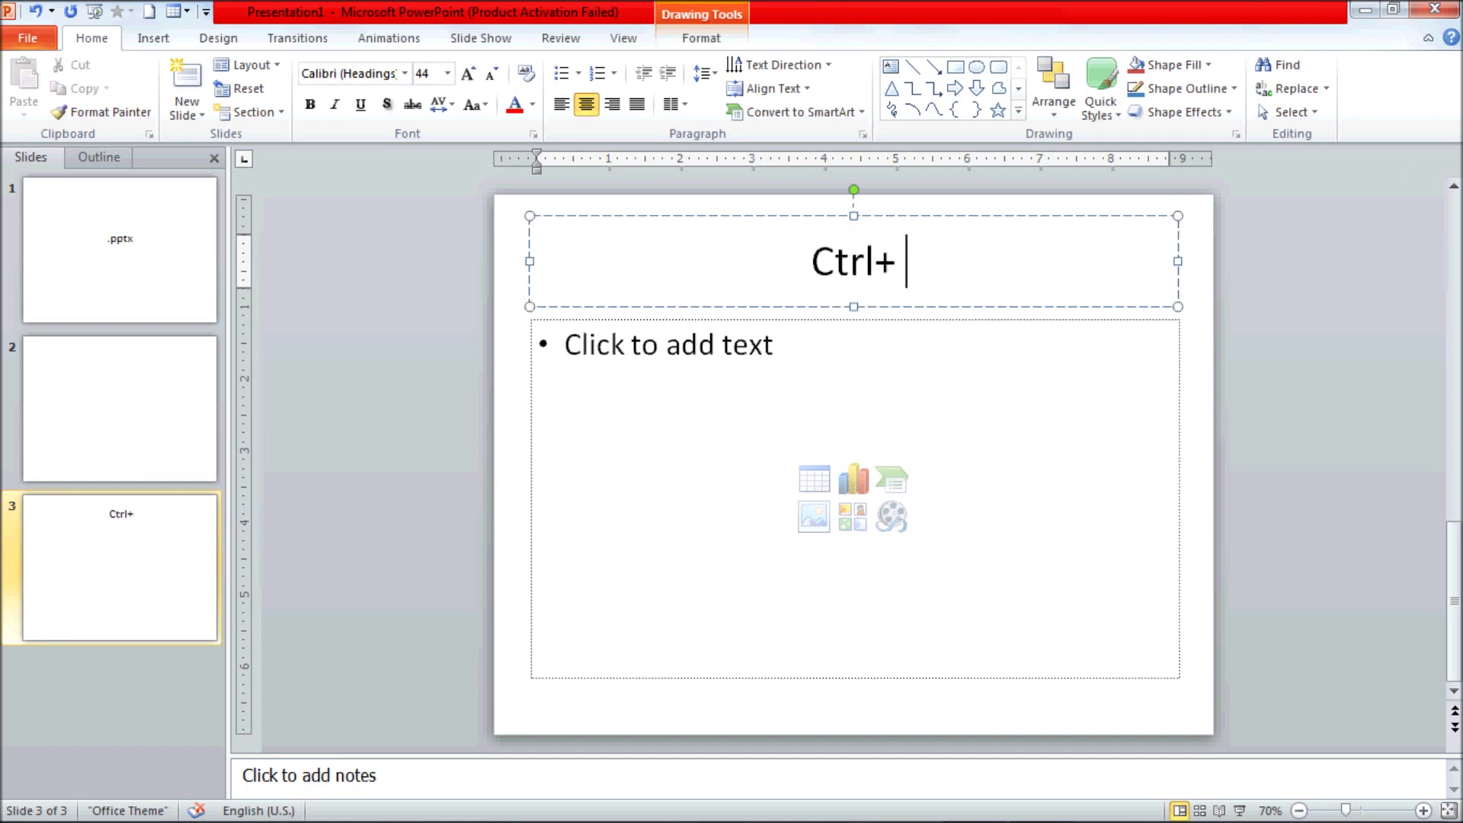
text(M)
key(Left)
key(Left)
key(Left)
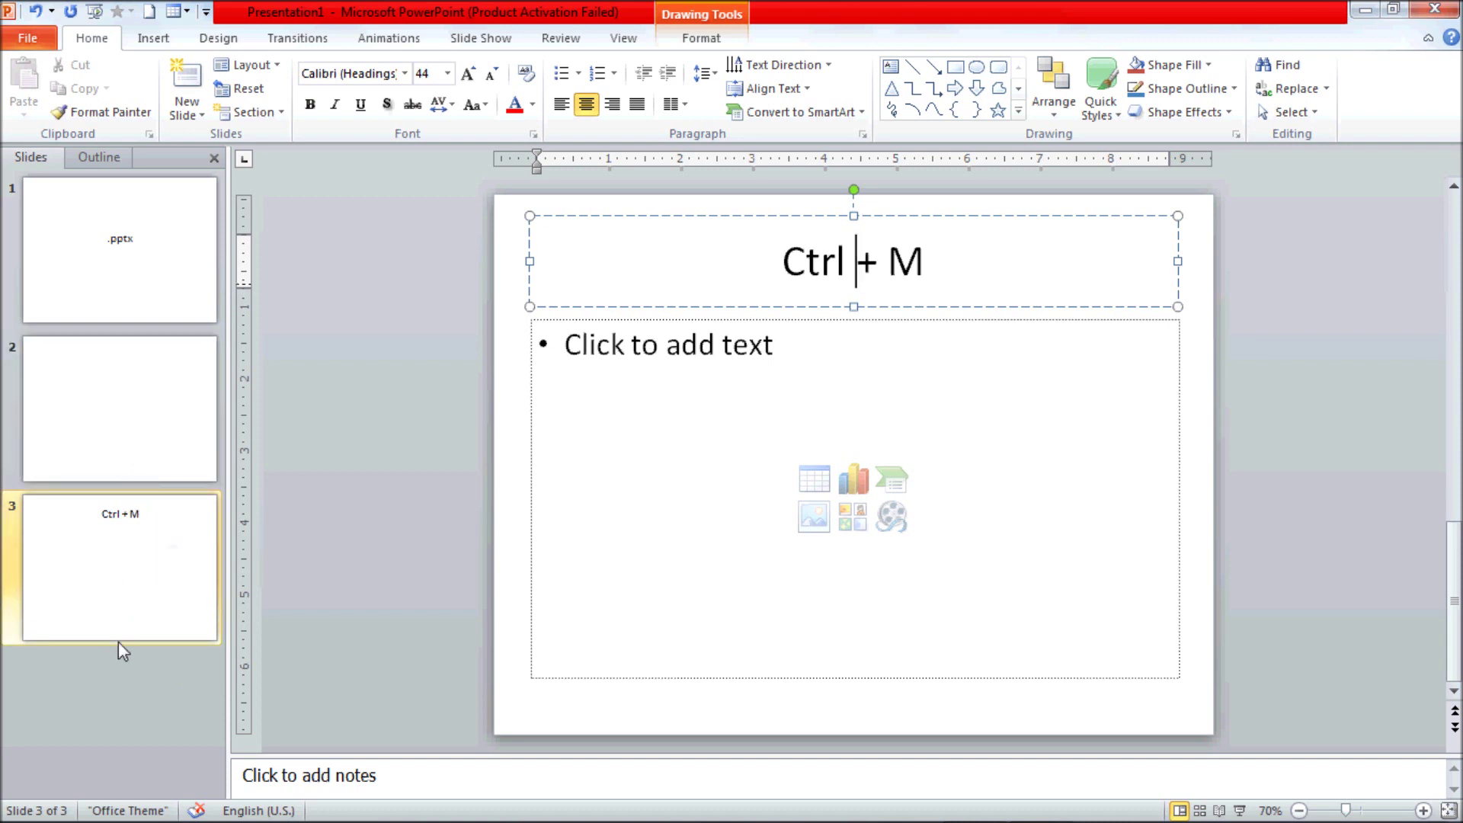
click(153, 291)
click(149, 412)
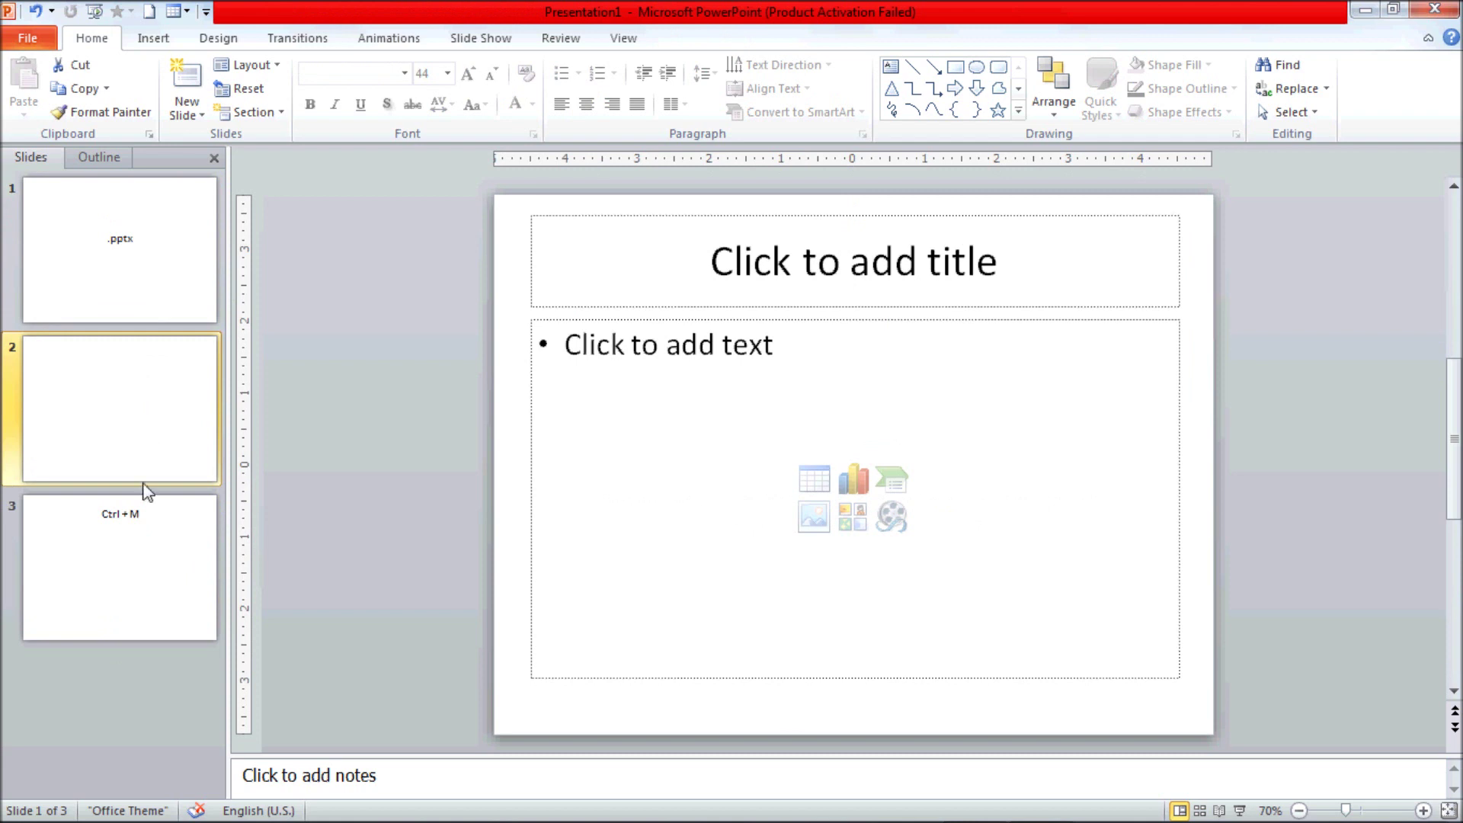
click(117, 555)
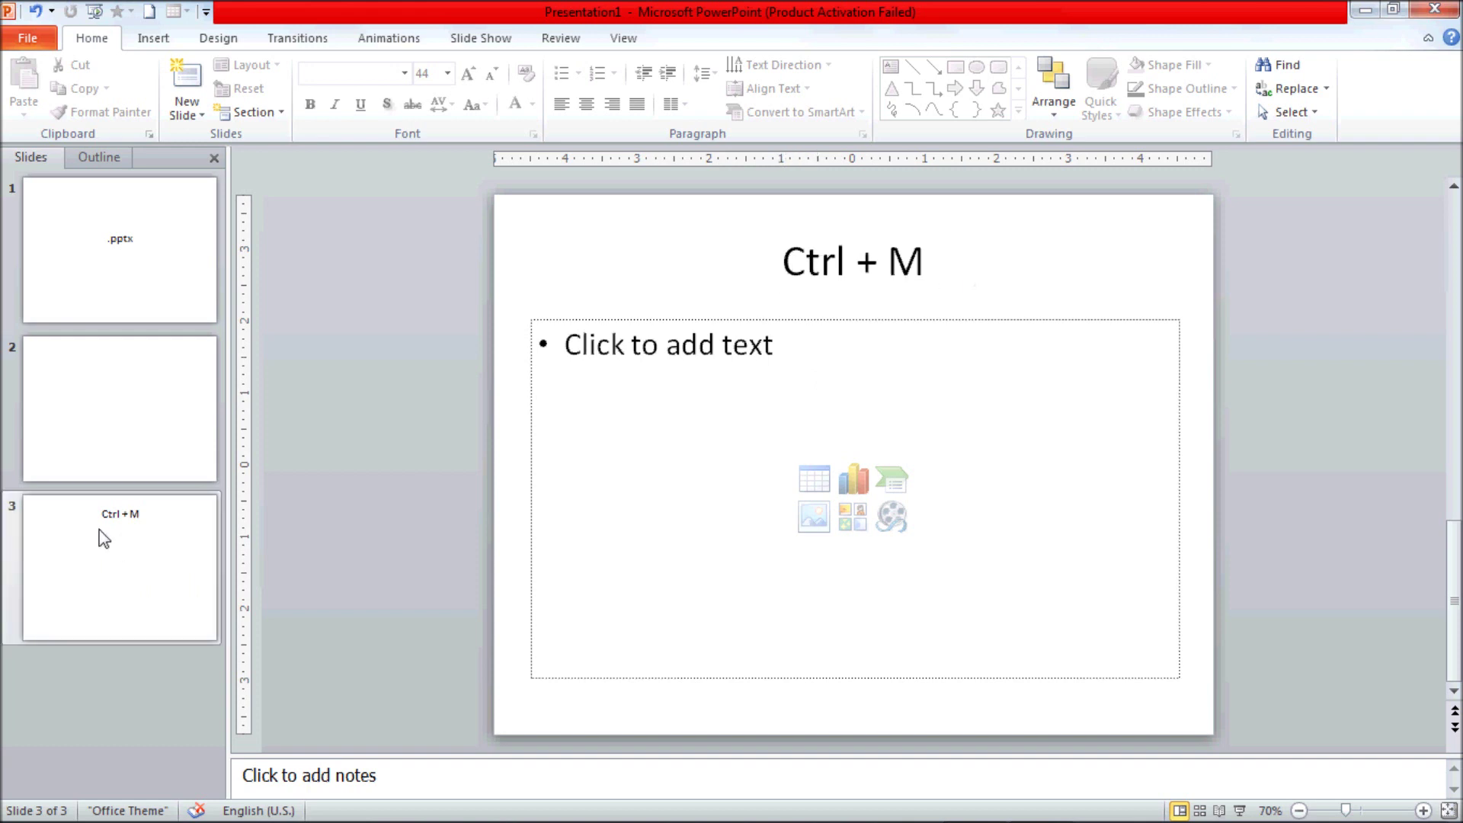
click(156, 556)
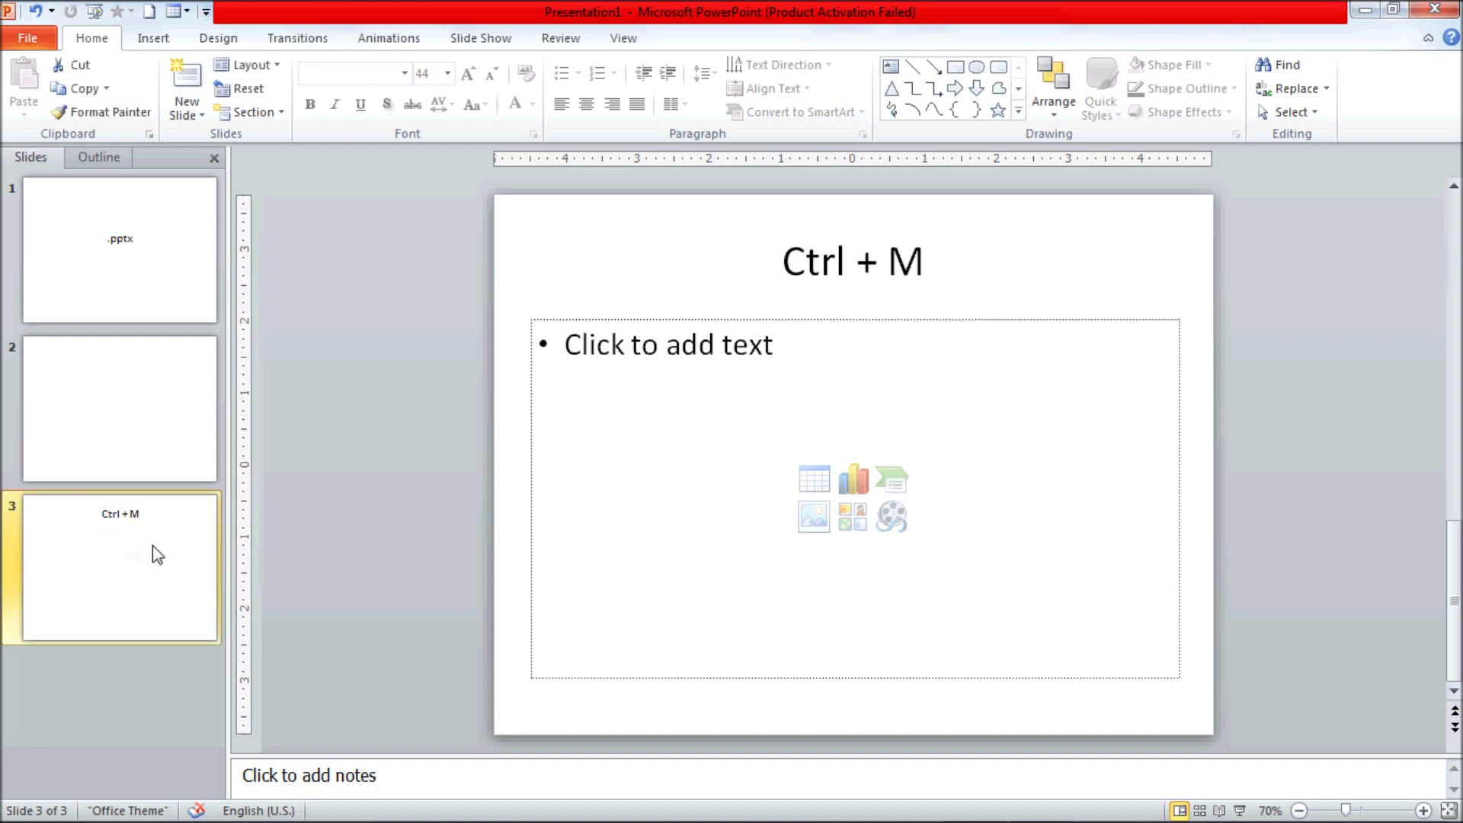
click(620, 388)
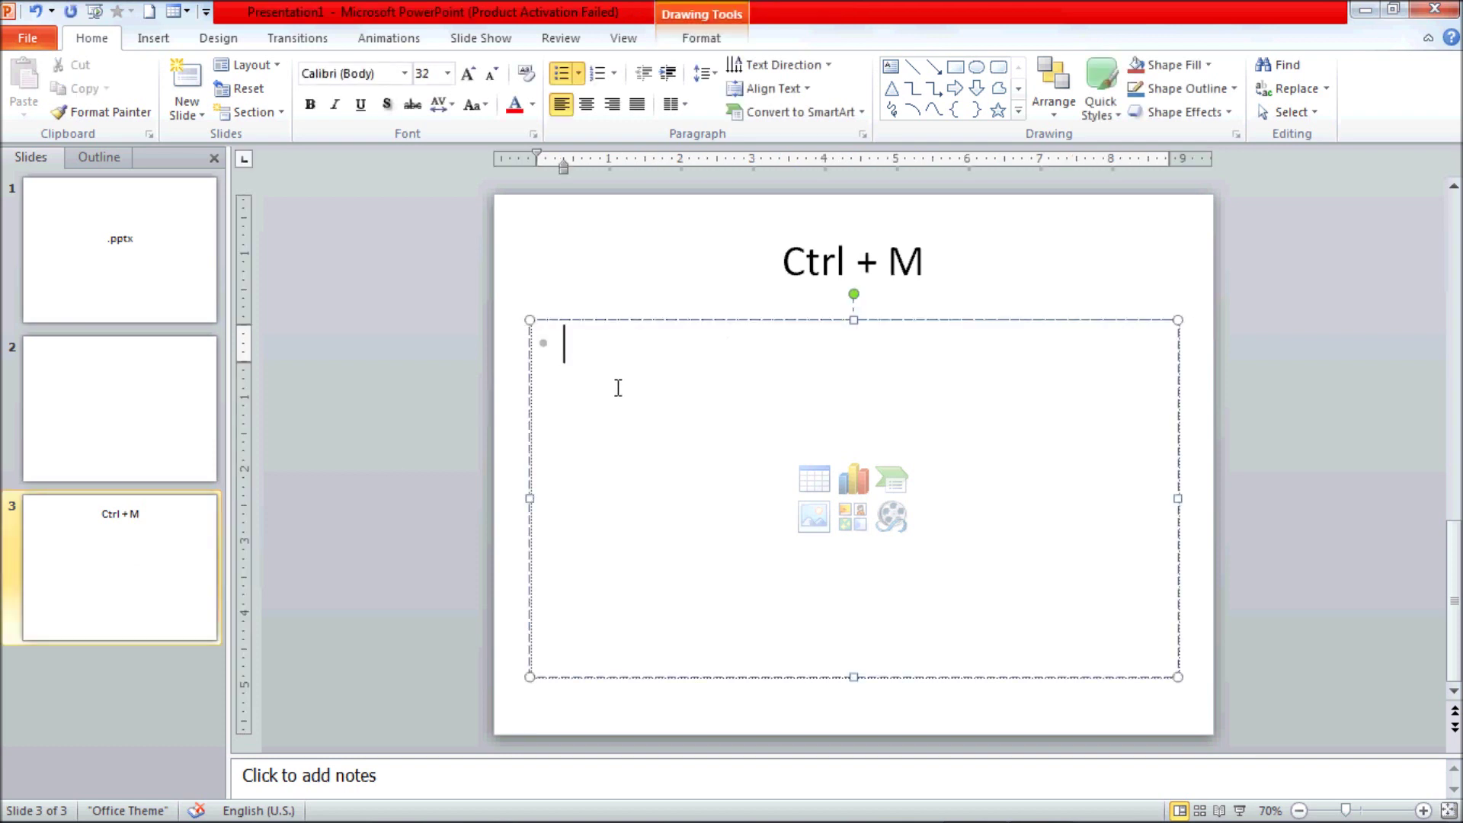
click(144, 415)
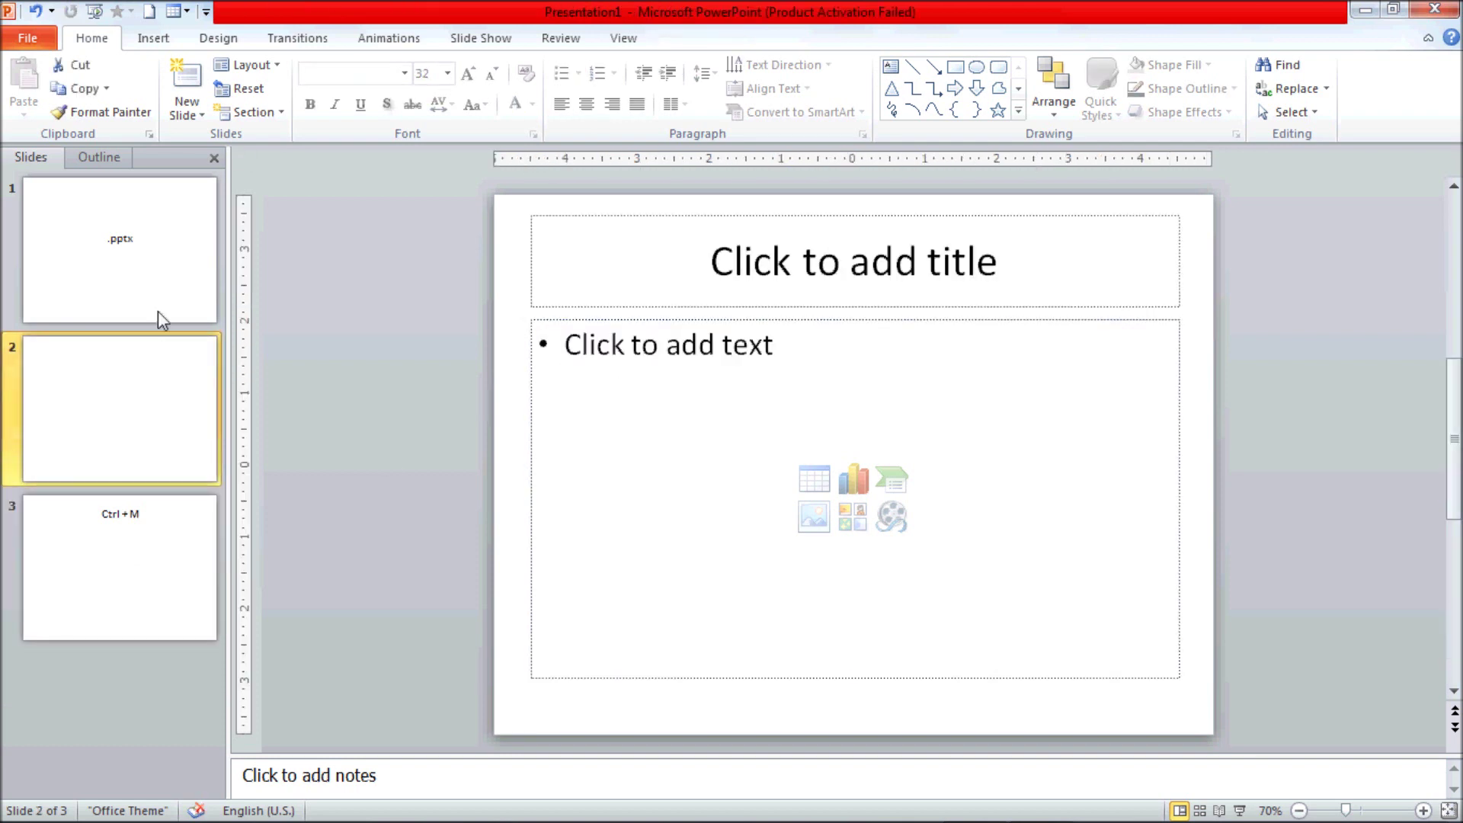
click(160, 285)
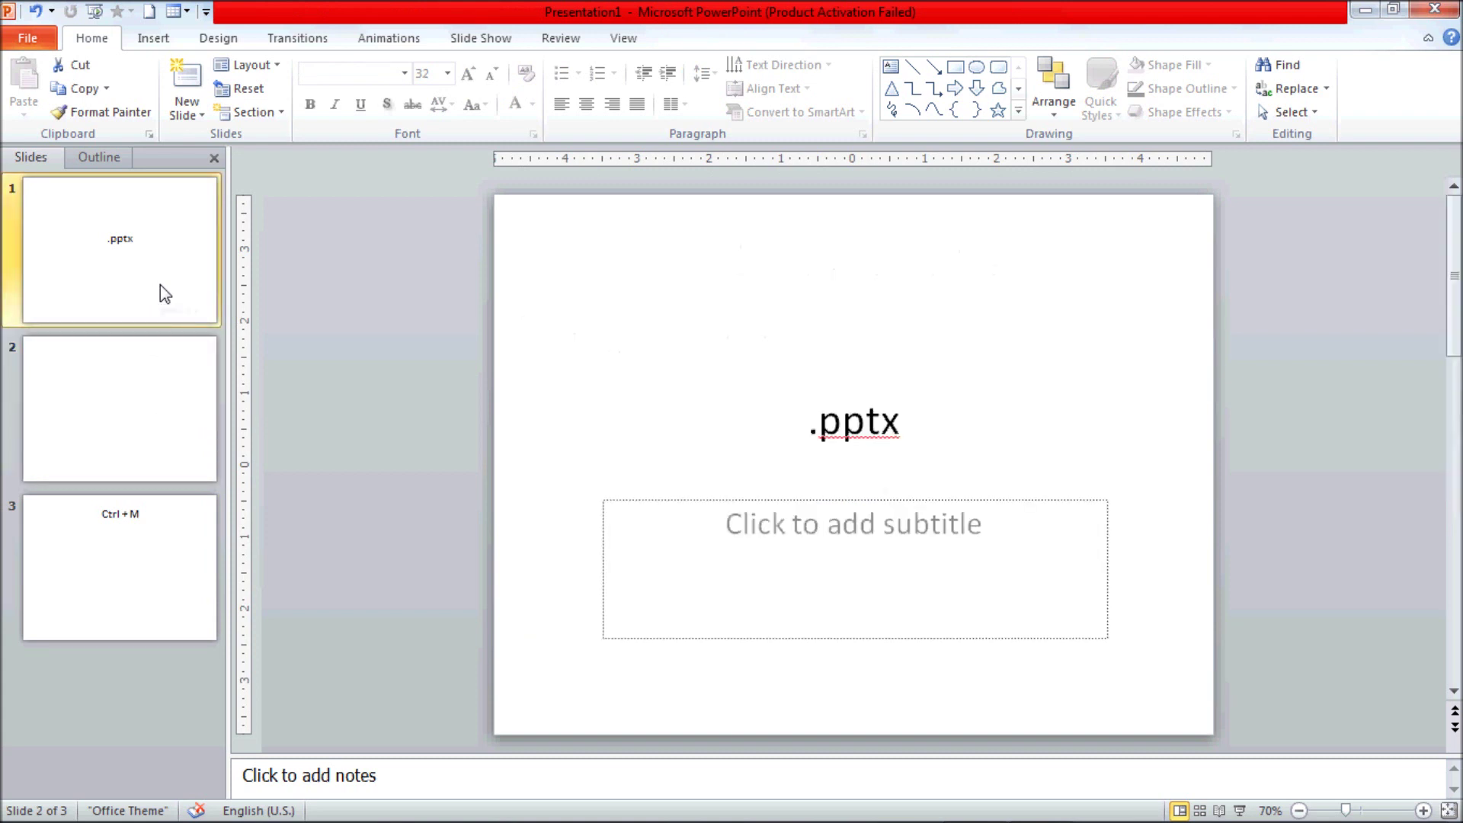
click(158, 358)
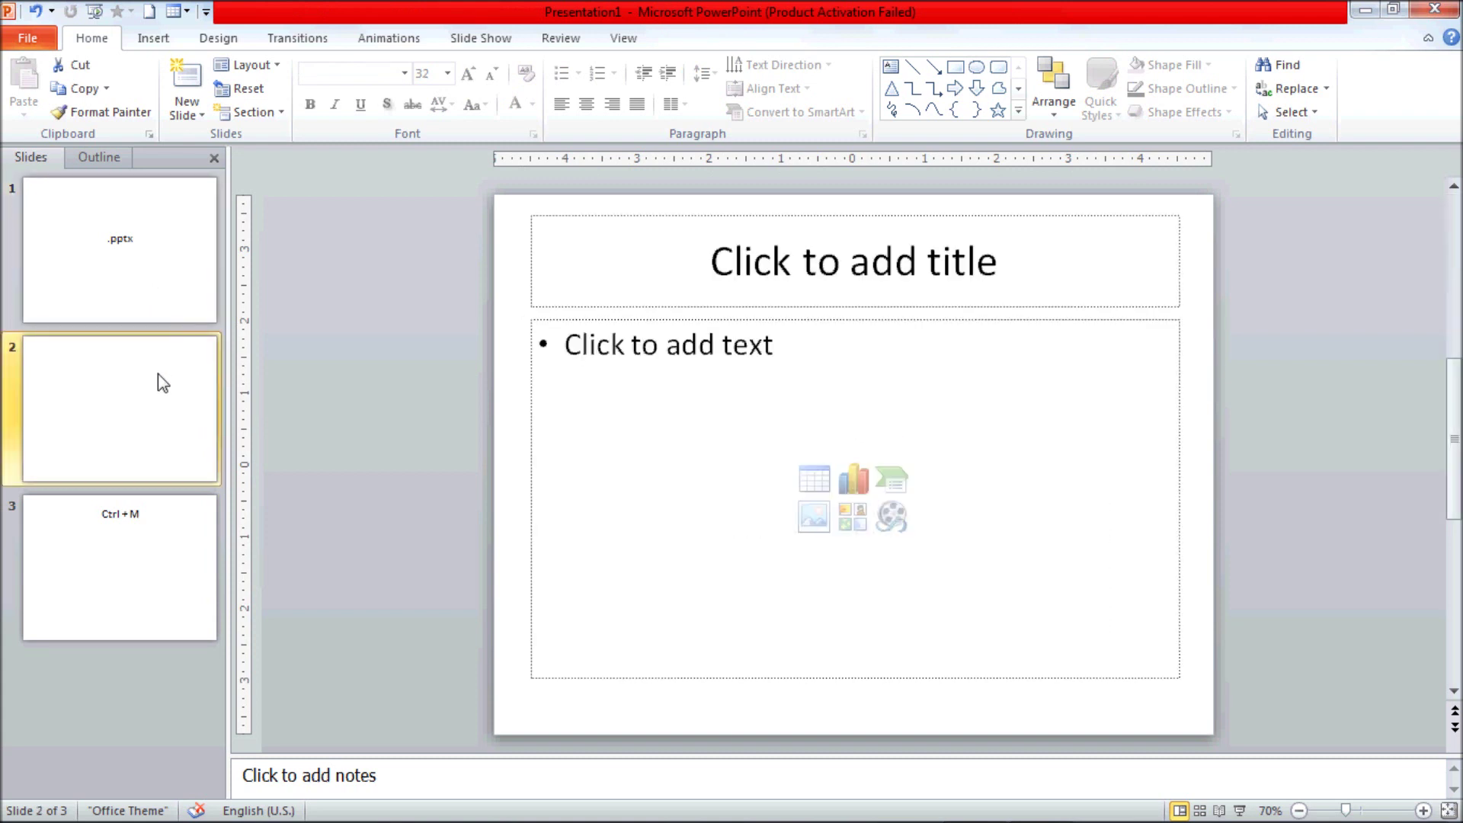
click(135, 688)
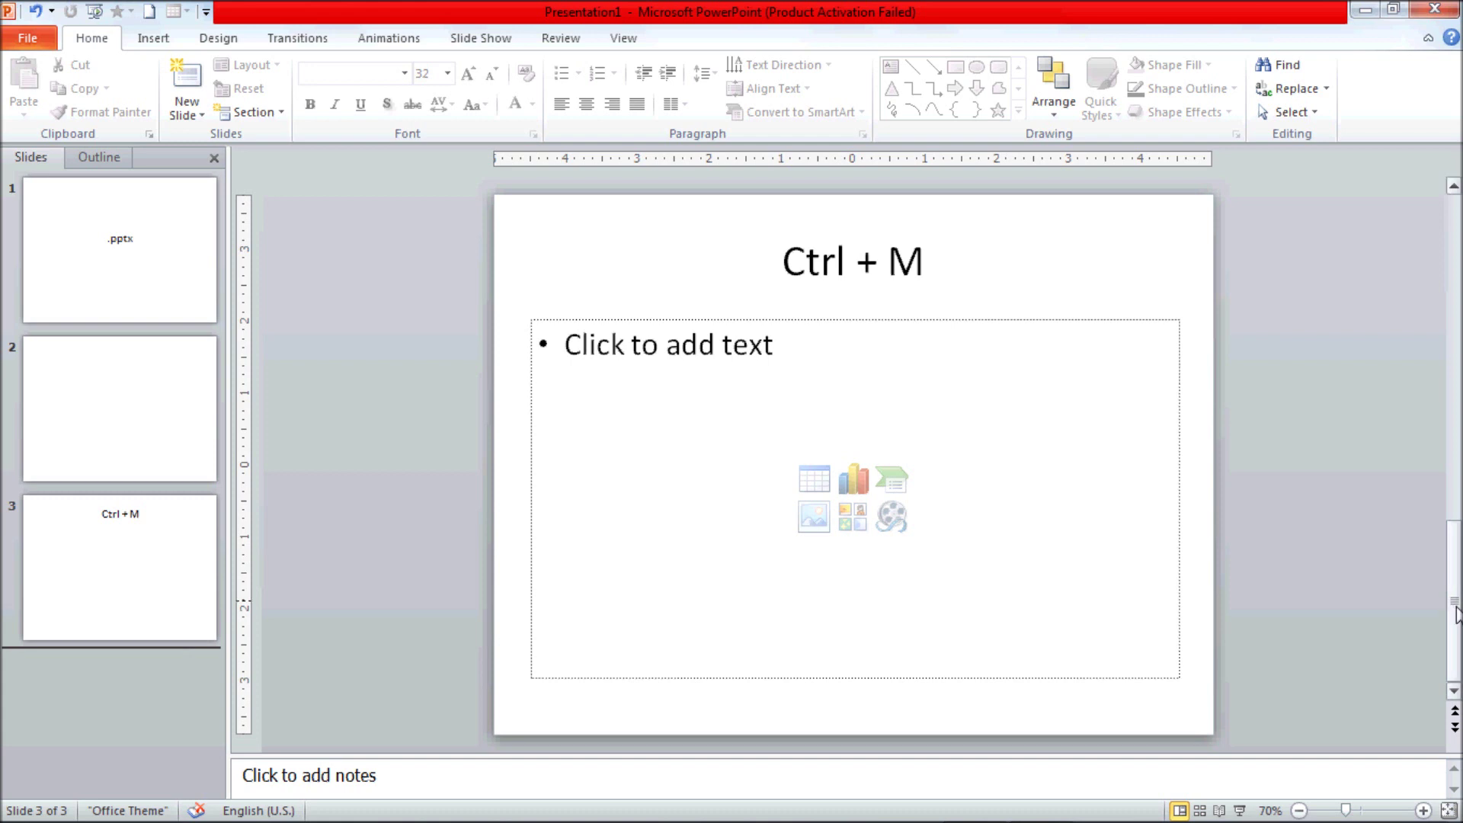
Scroll through the slides with the scrollbar and return to the .pptx title slide
drag(1458, 614, 1458, 457)
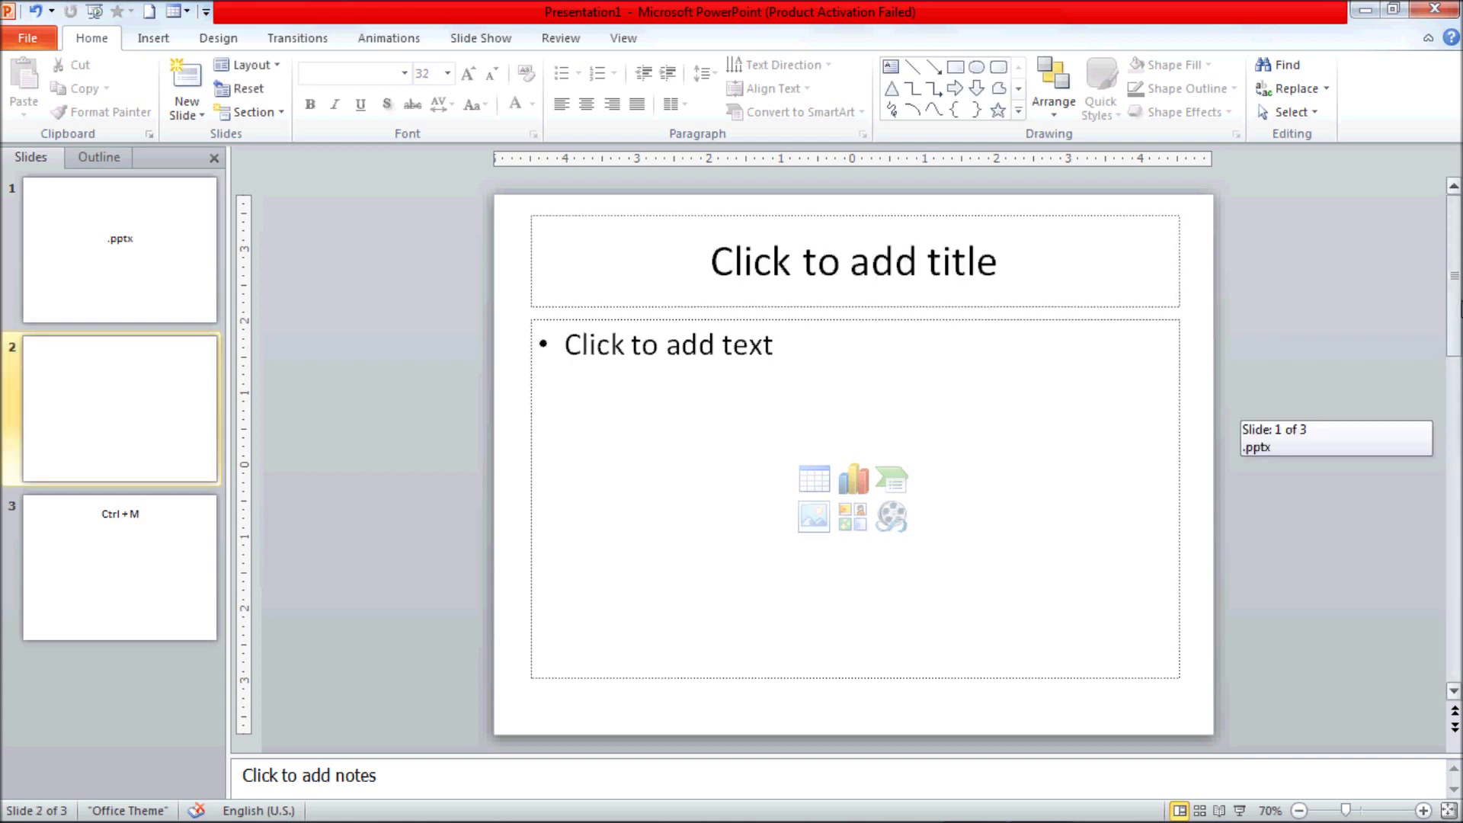
drag(1460, 472, 1461, 293)
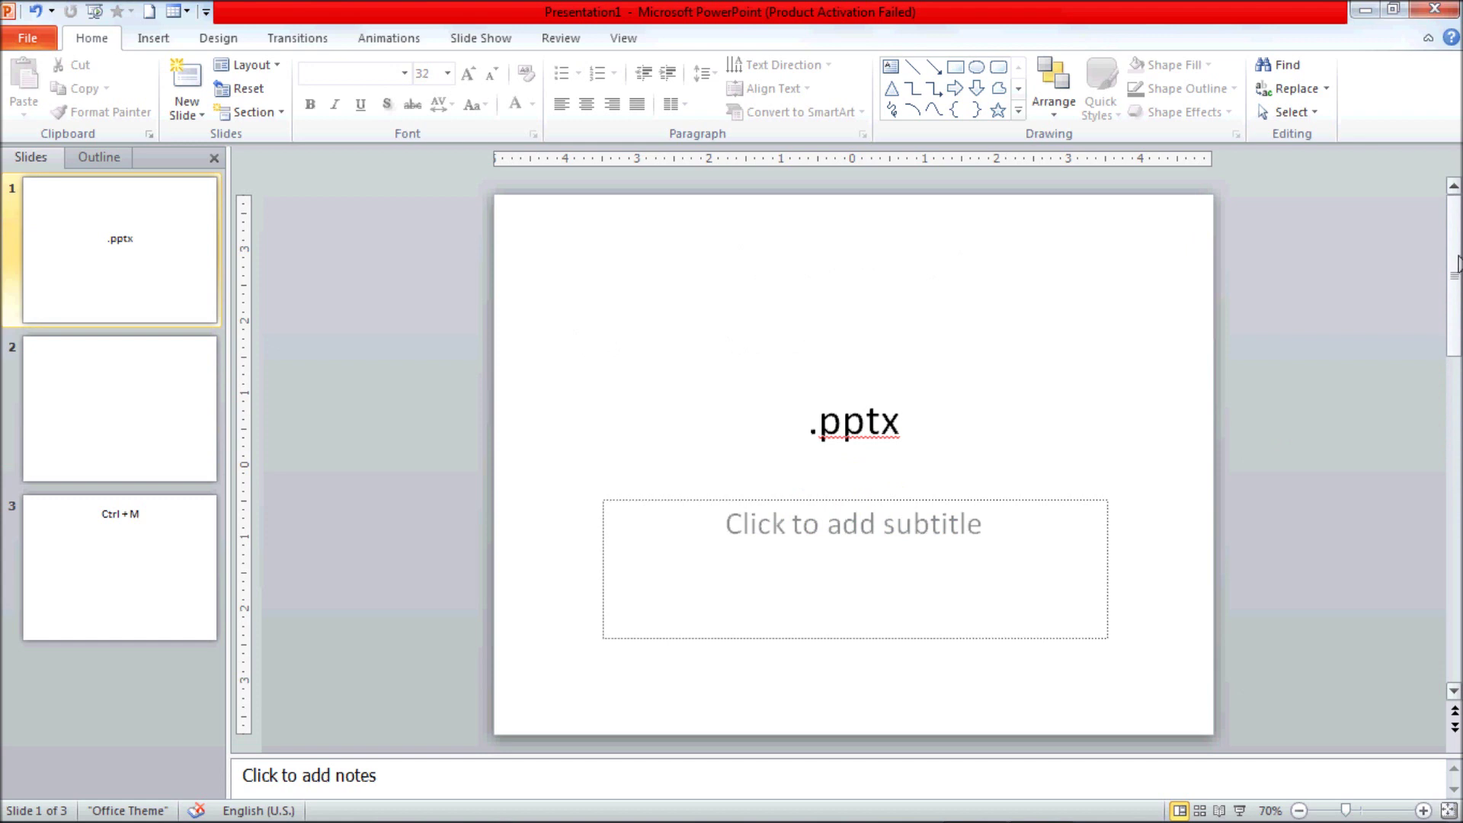
drag(1457, 331, 1460, 541)
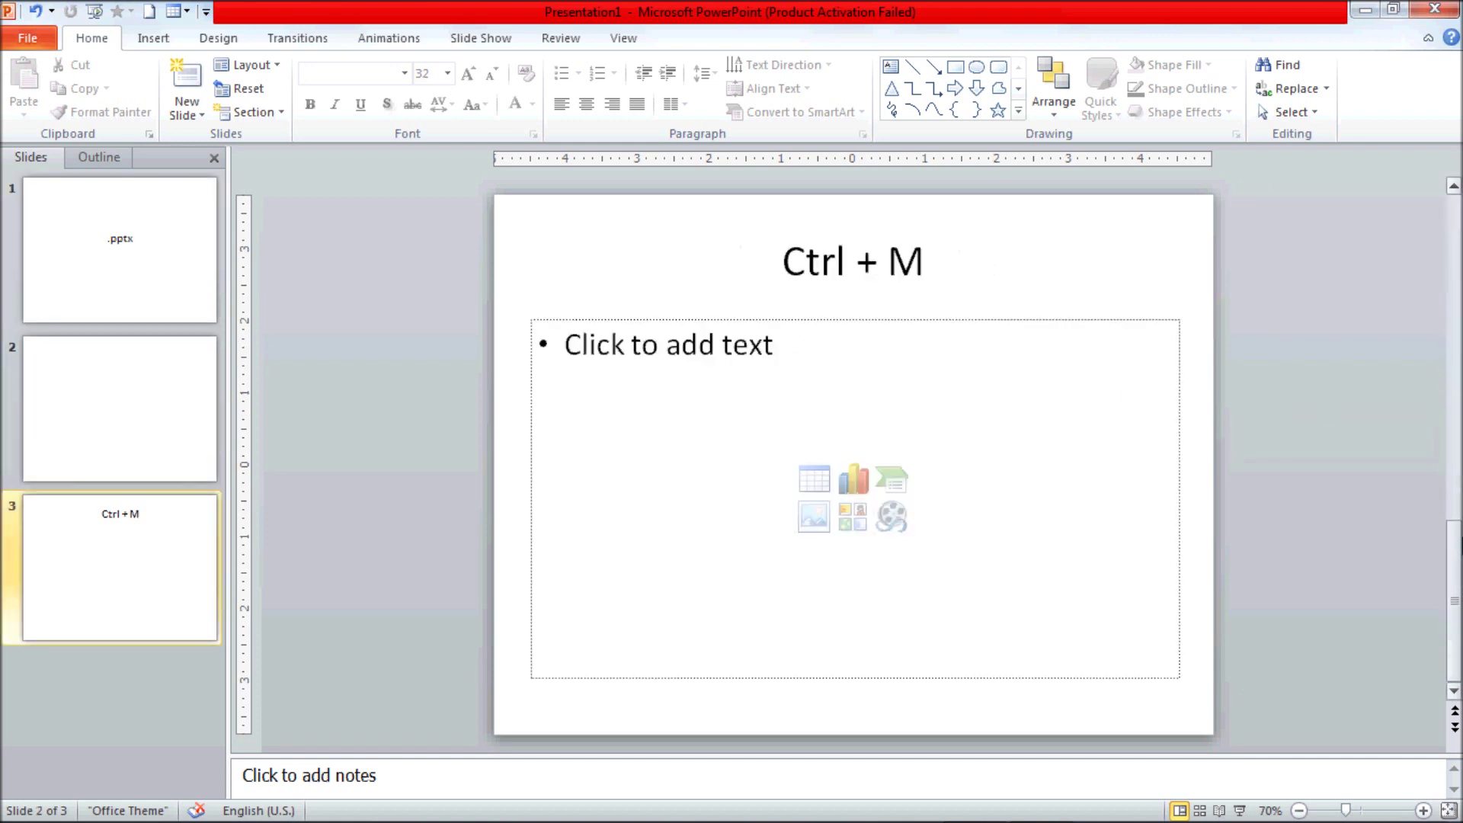
mouse_move(1460, 547)
mouse_down()
mouse_move(1460, 351)
mouse_move(1456, 693)
mouse_up()
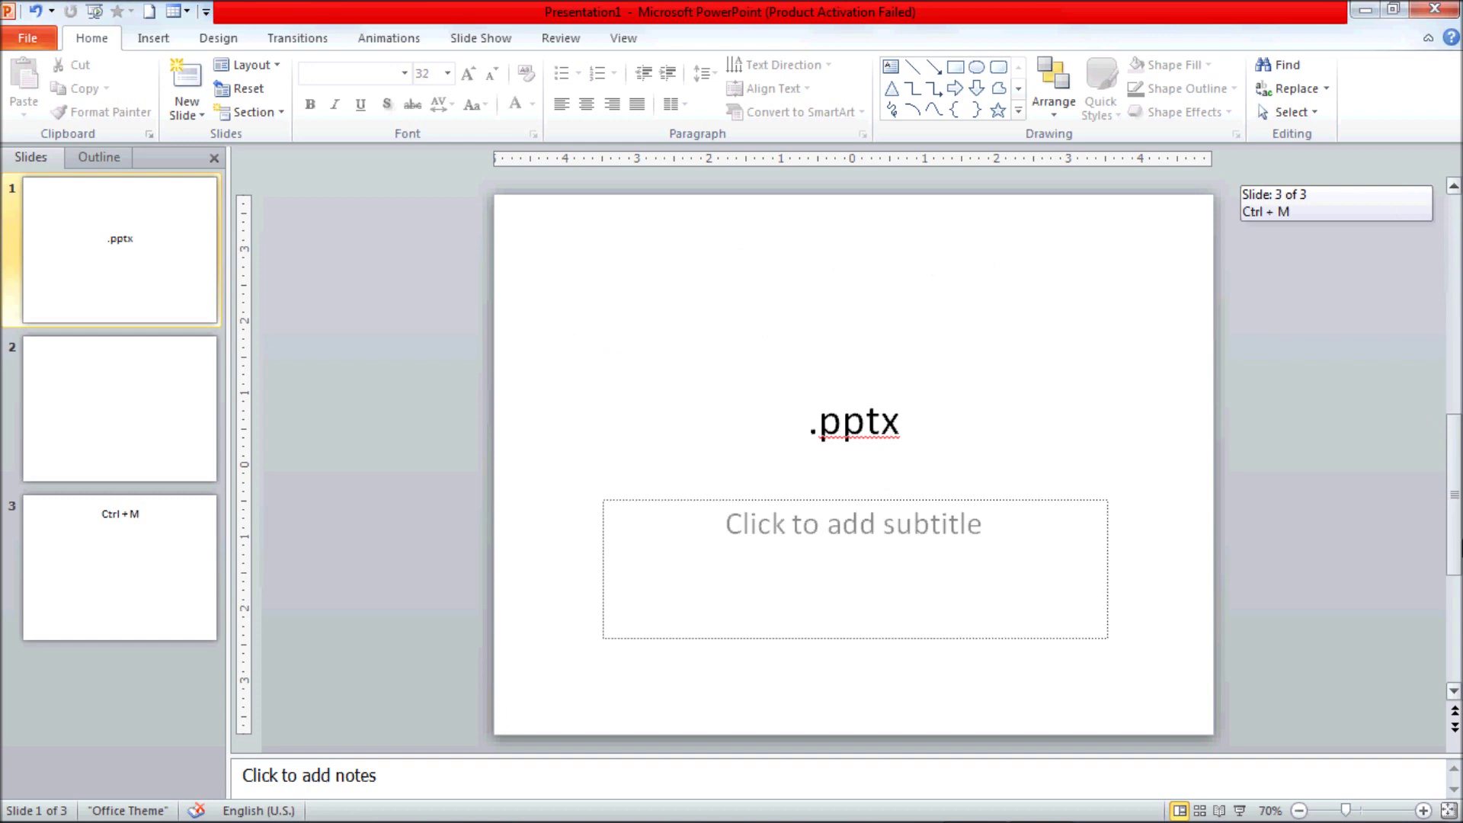
click(117, 275)
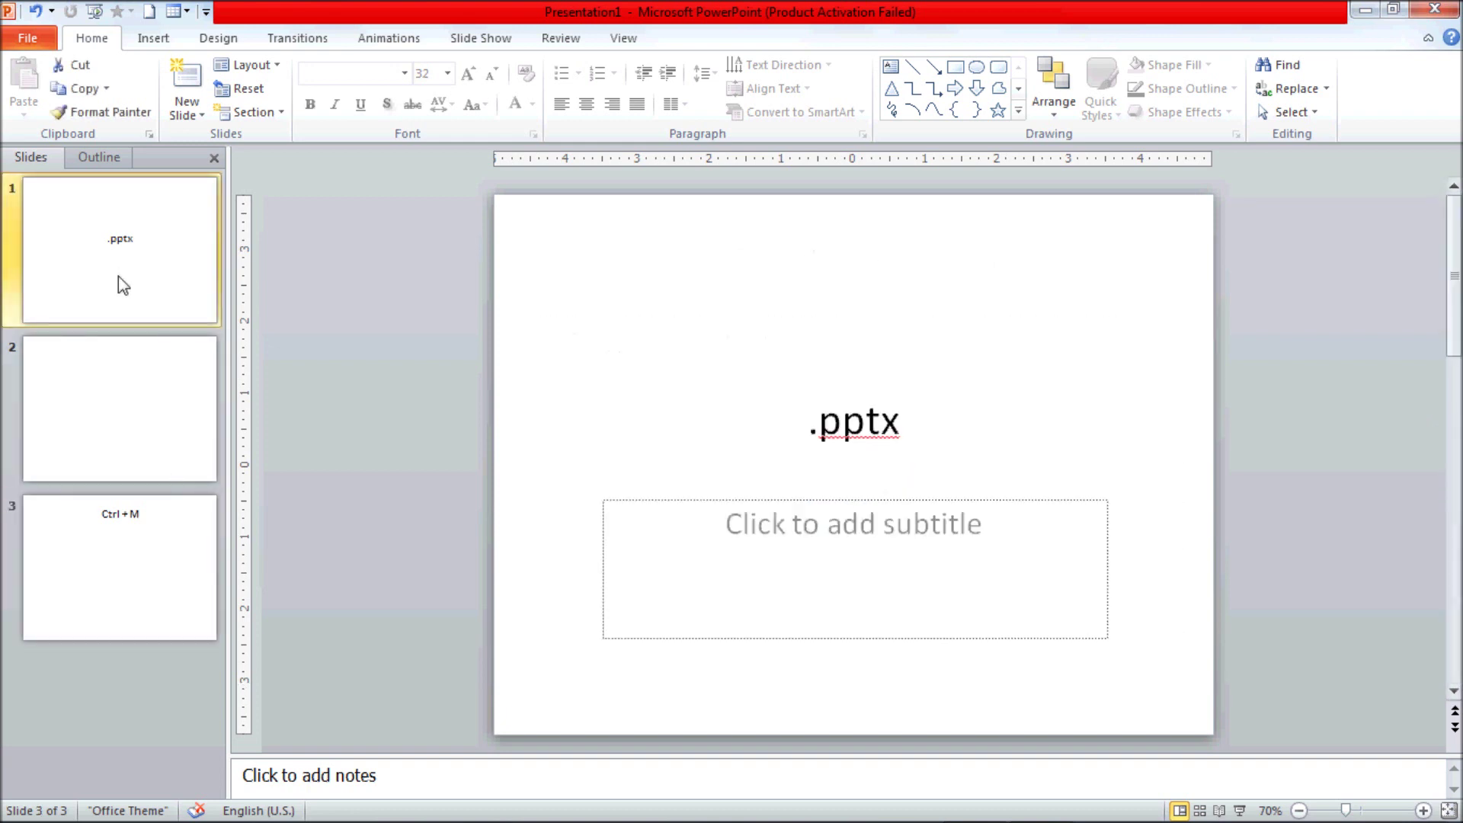
click(145, 368)
key(Down)
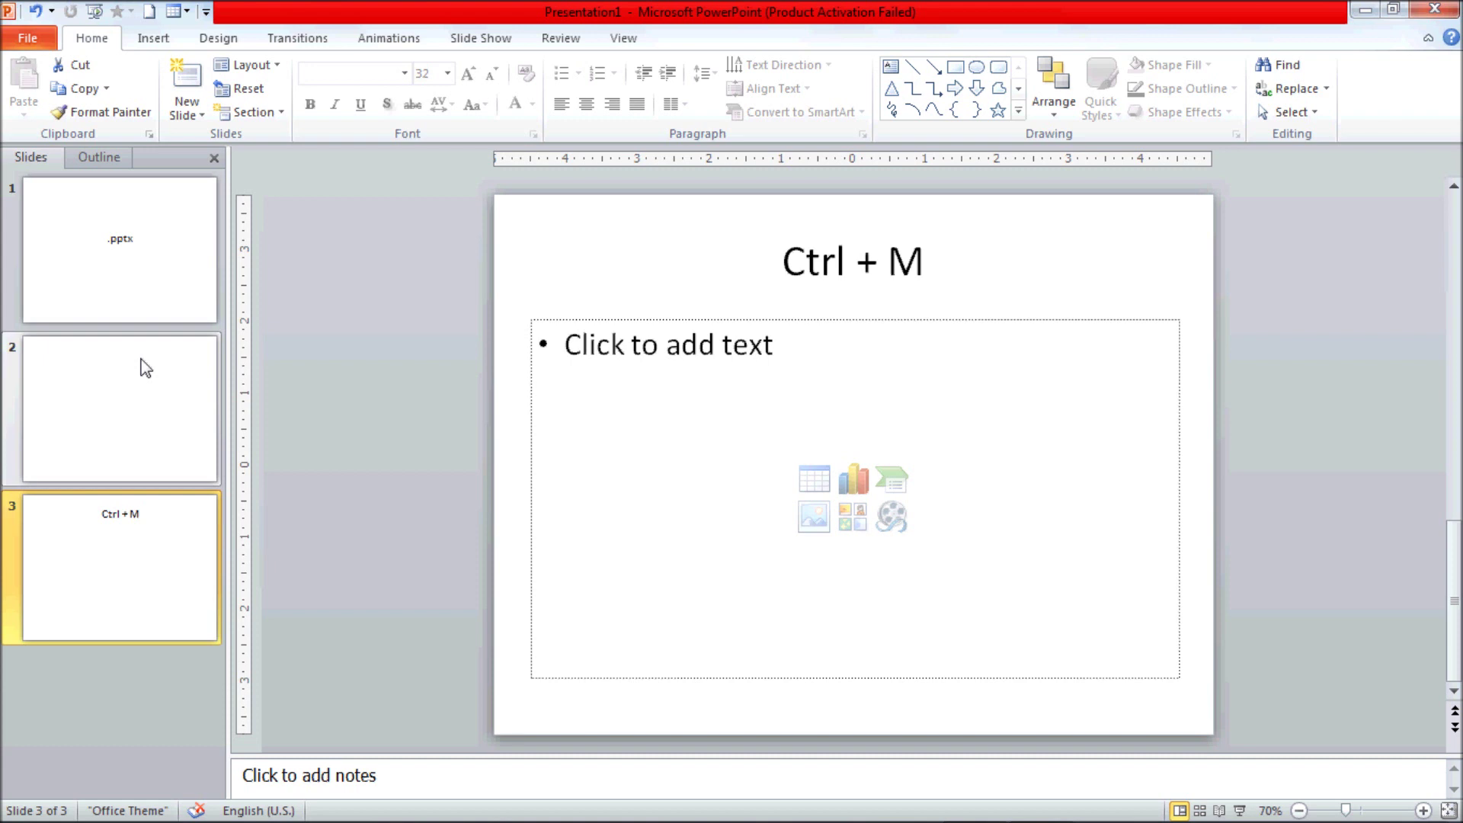
click(146, 368)
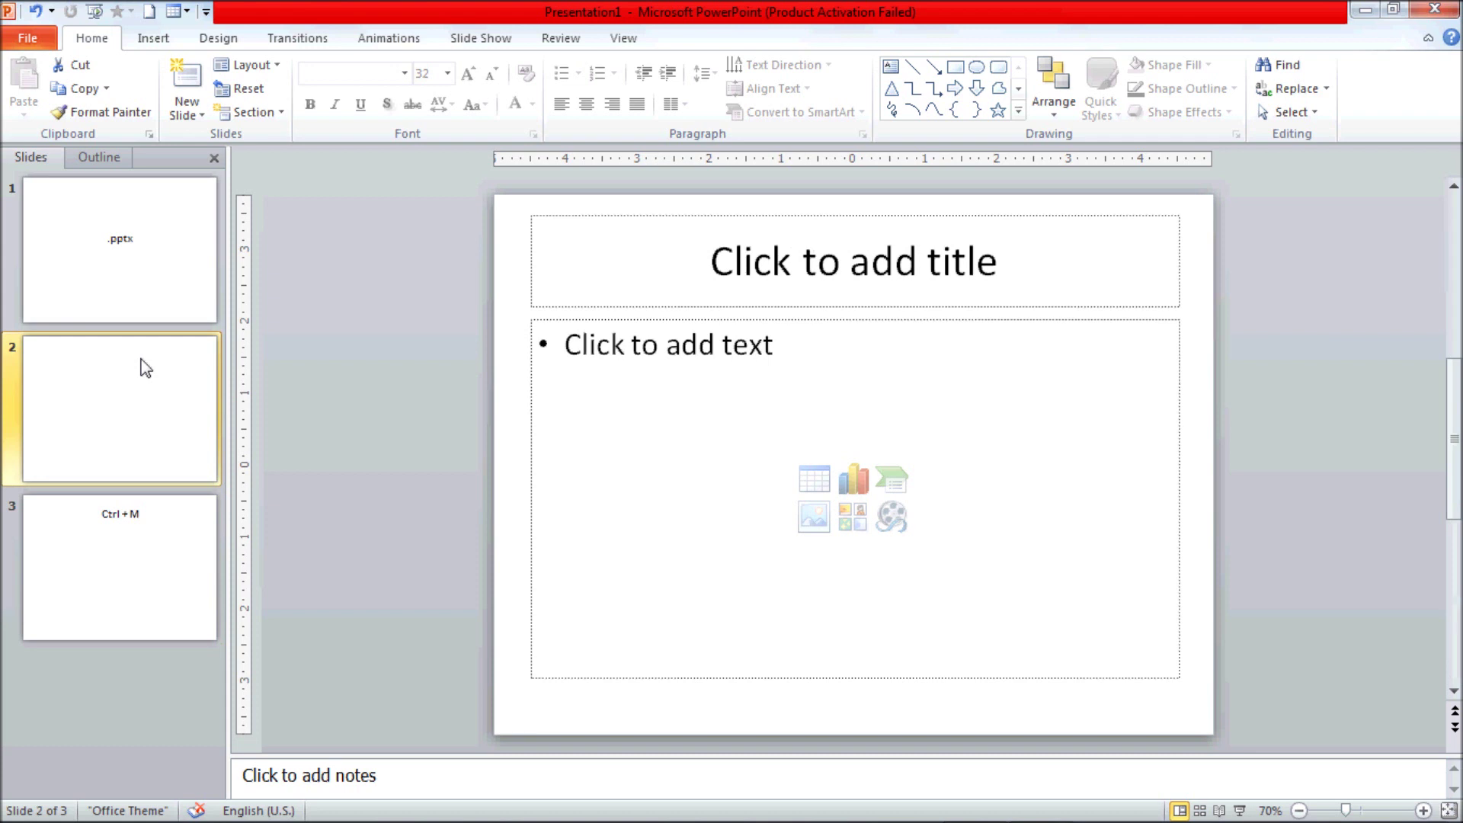
key(Up)
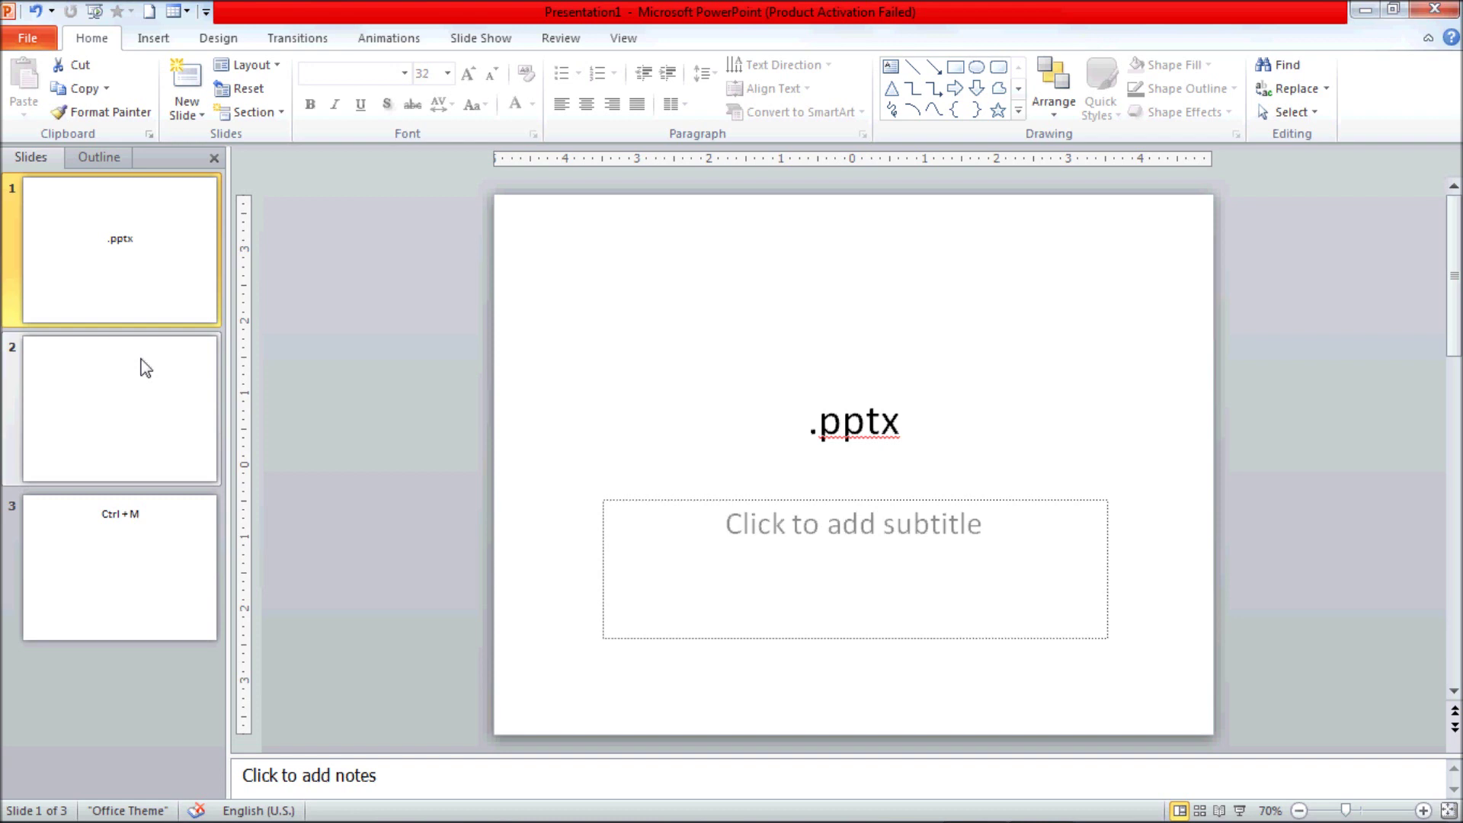
key(Down)
key(Down)
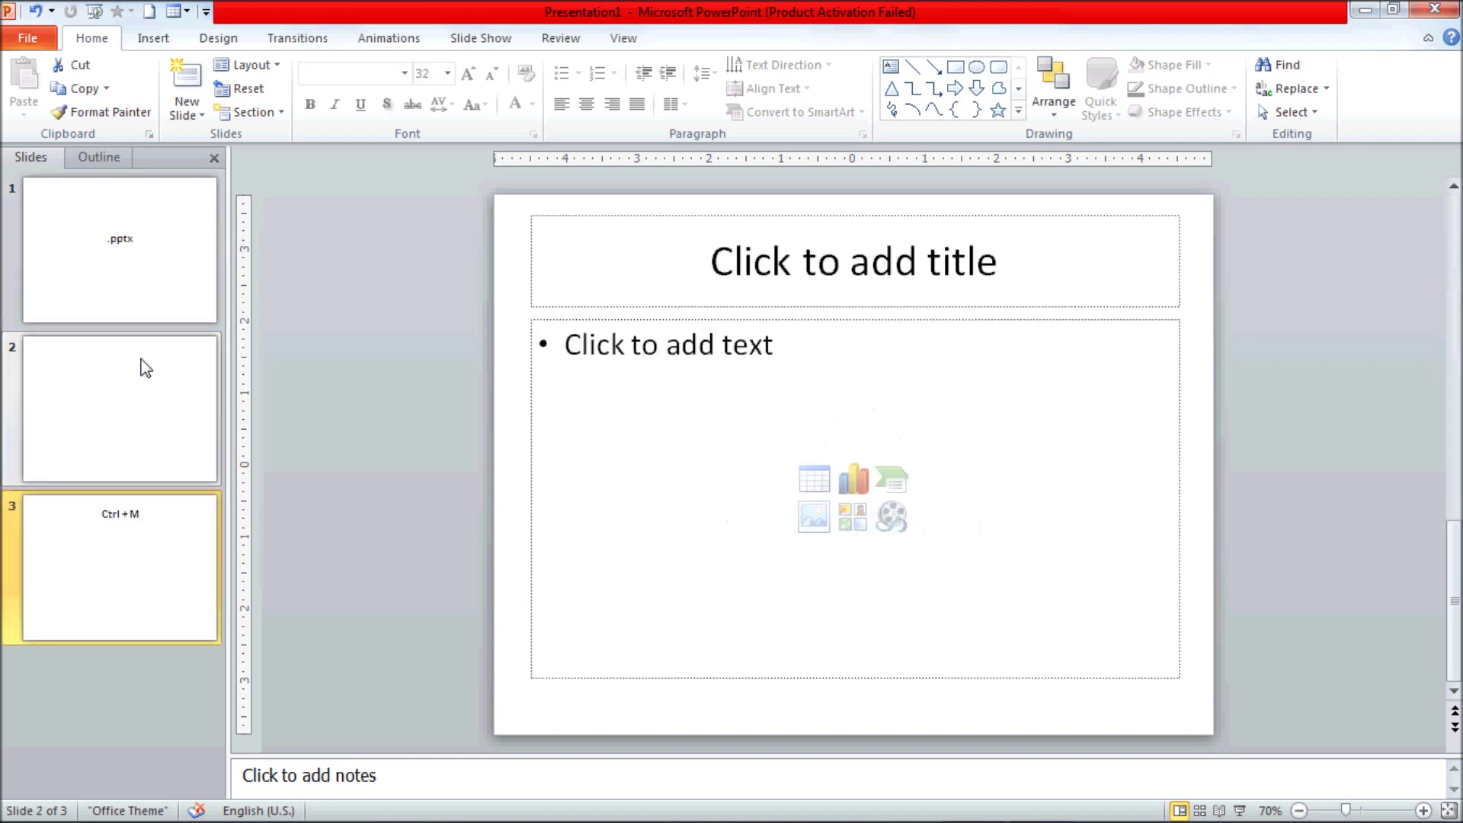
key(Up)
key(Up)
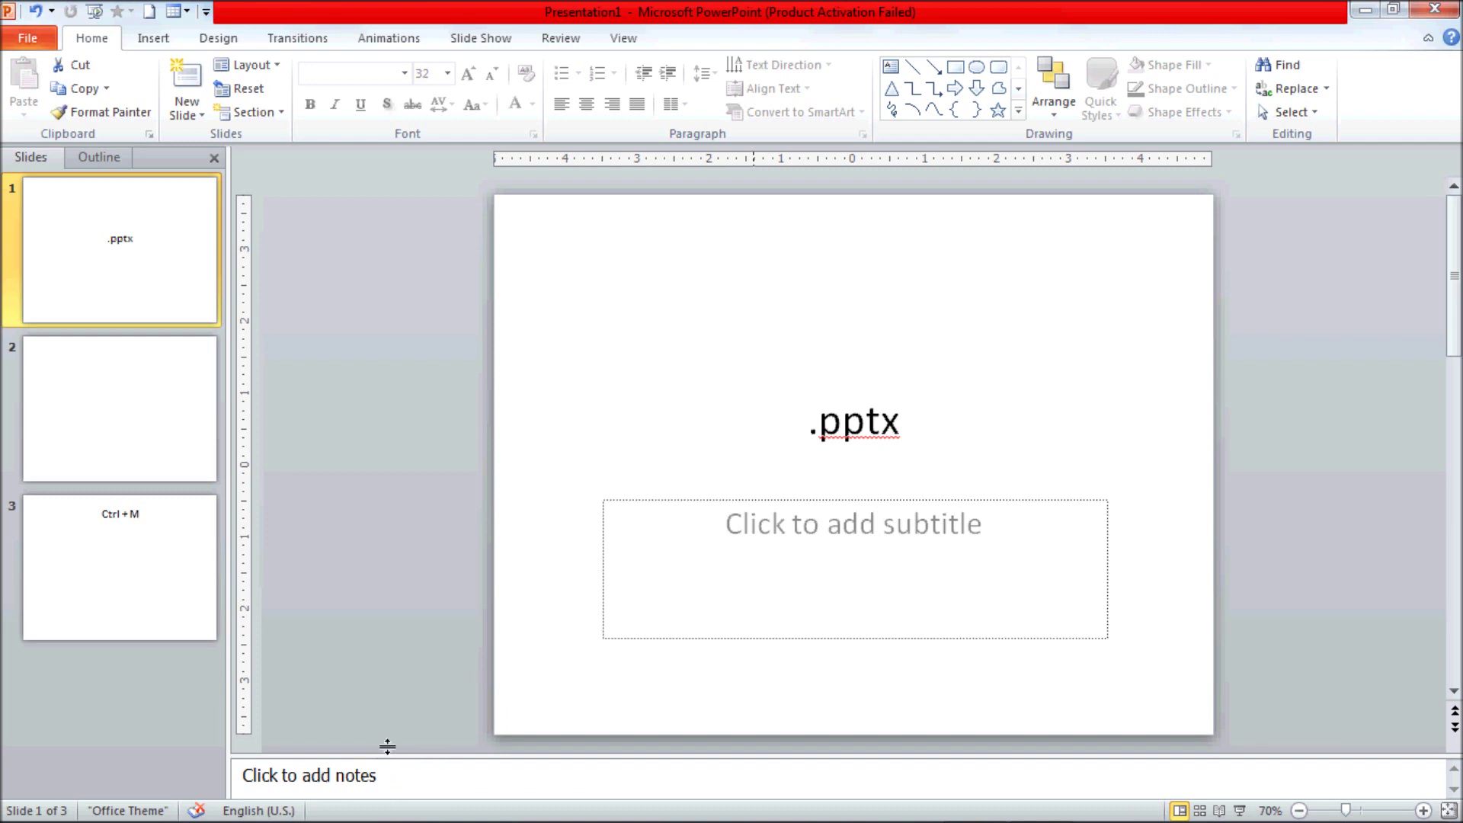
drag(386, 755, 390, 714)
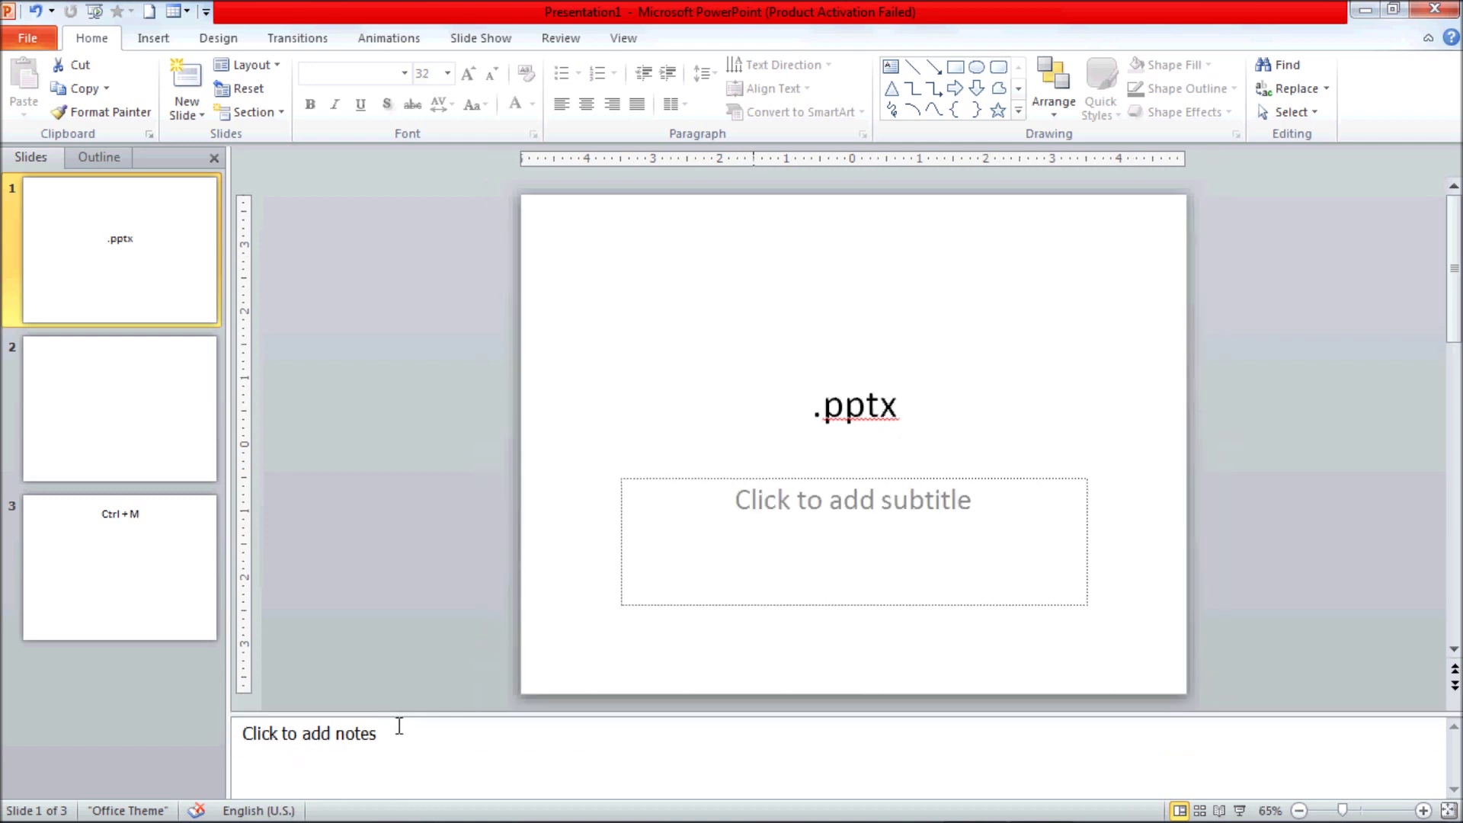
mouse_move(395, 715)
mouse_down()
mouse_move(398, 686)
mouse_move(394, 753)
mouse_up()
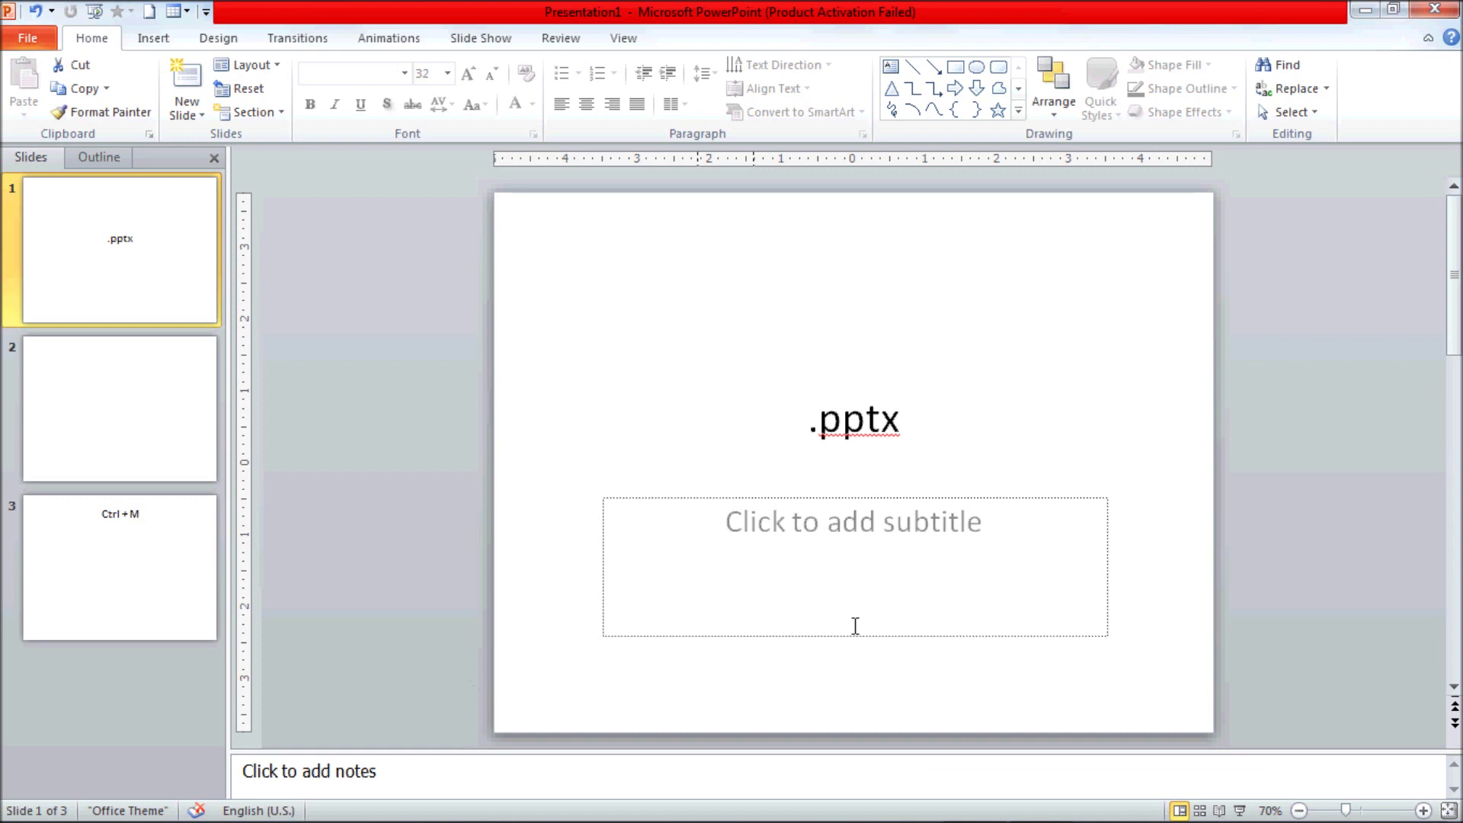
Switch to Slide Sorter, select each of the three slides, then open slide 1 in Reading View
click(640, 34)
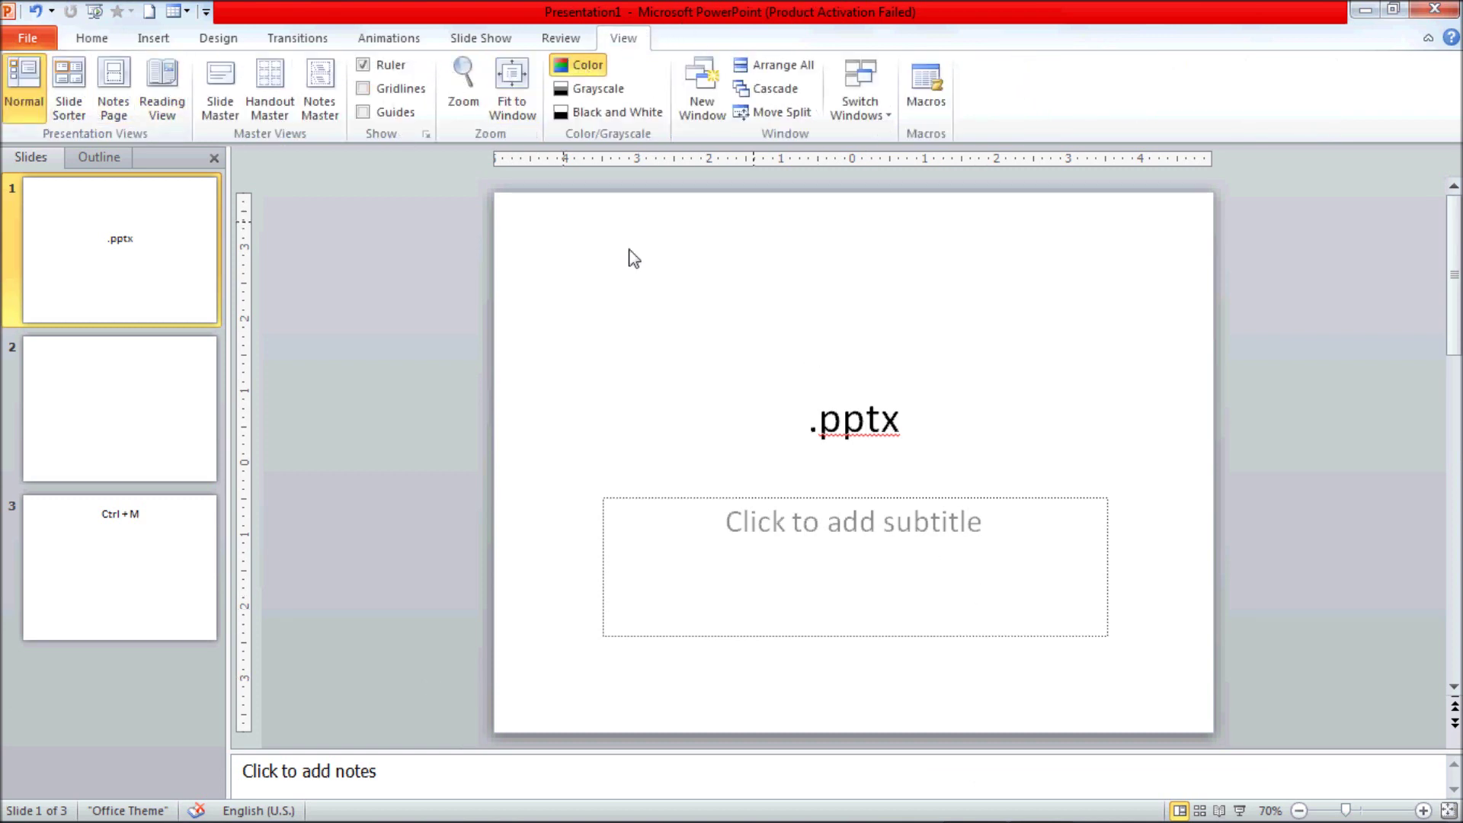
click(96, 42)
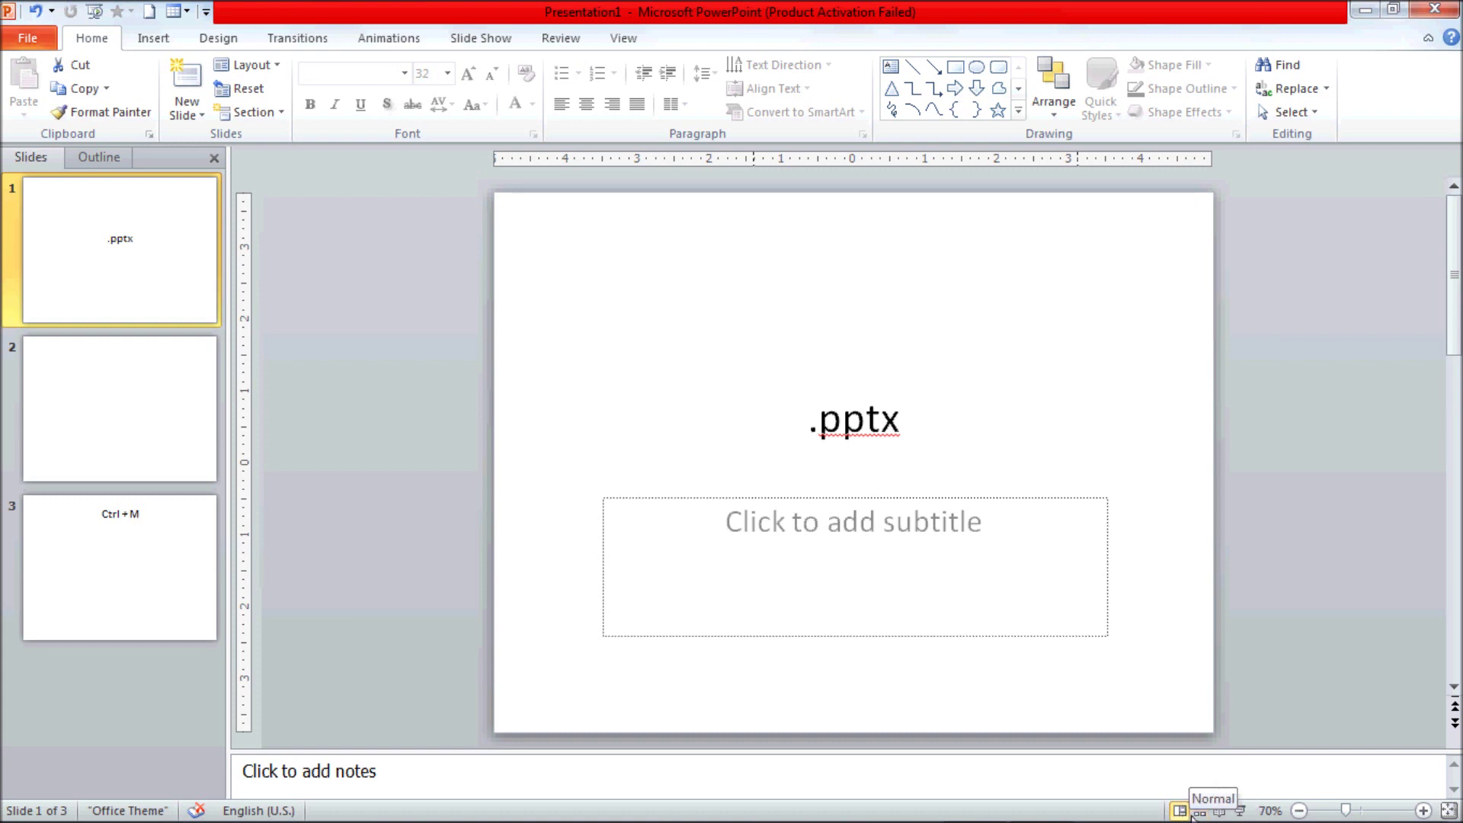
click(1199, 812)
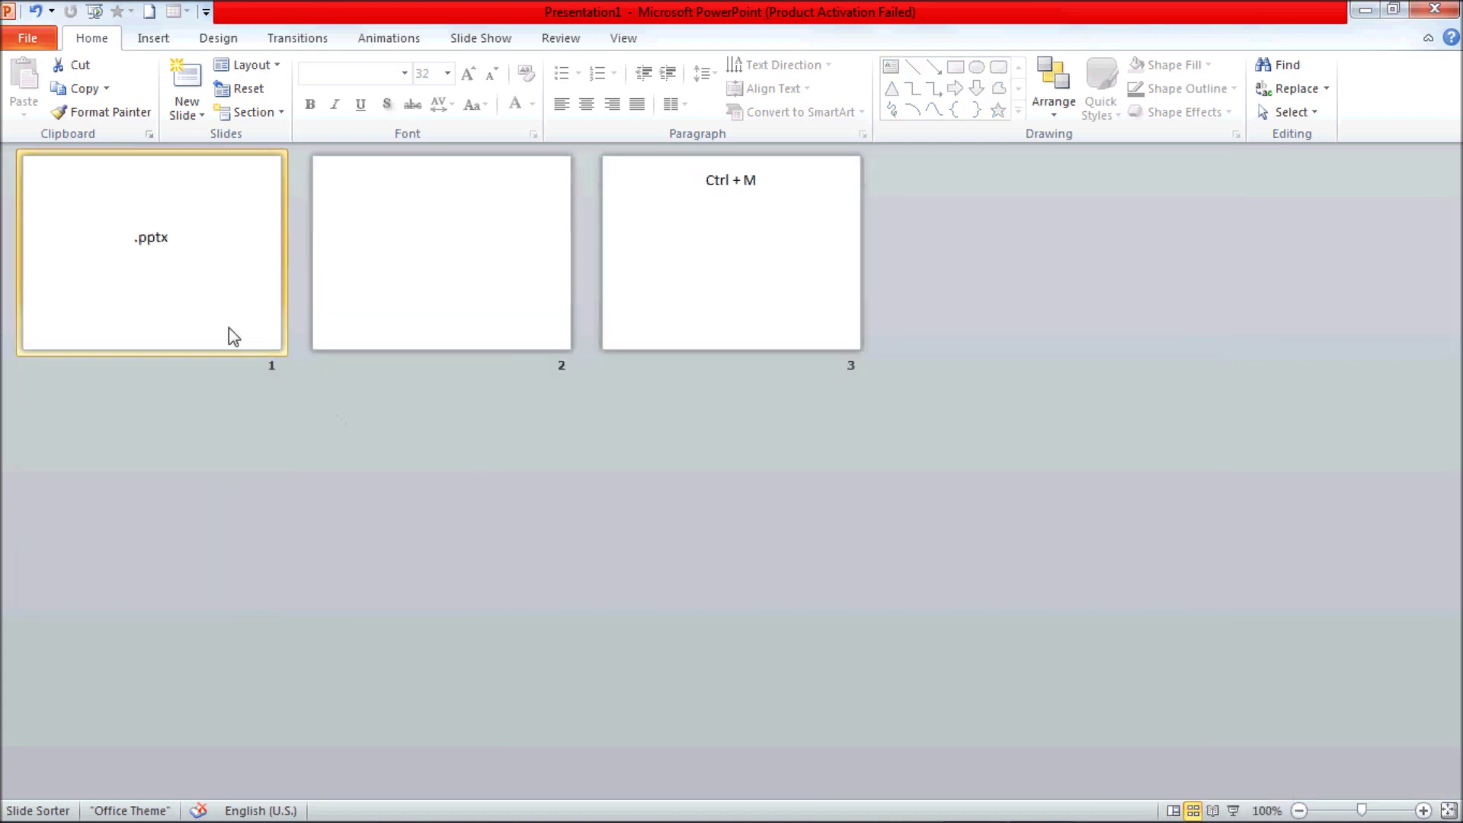
click(415, 329)
click(715, 333)
click(198, 320)
click(1213, 812)
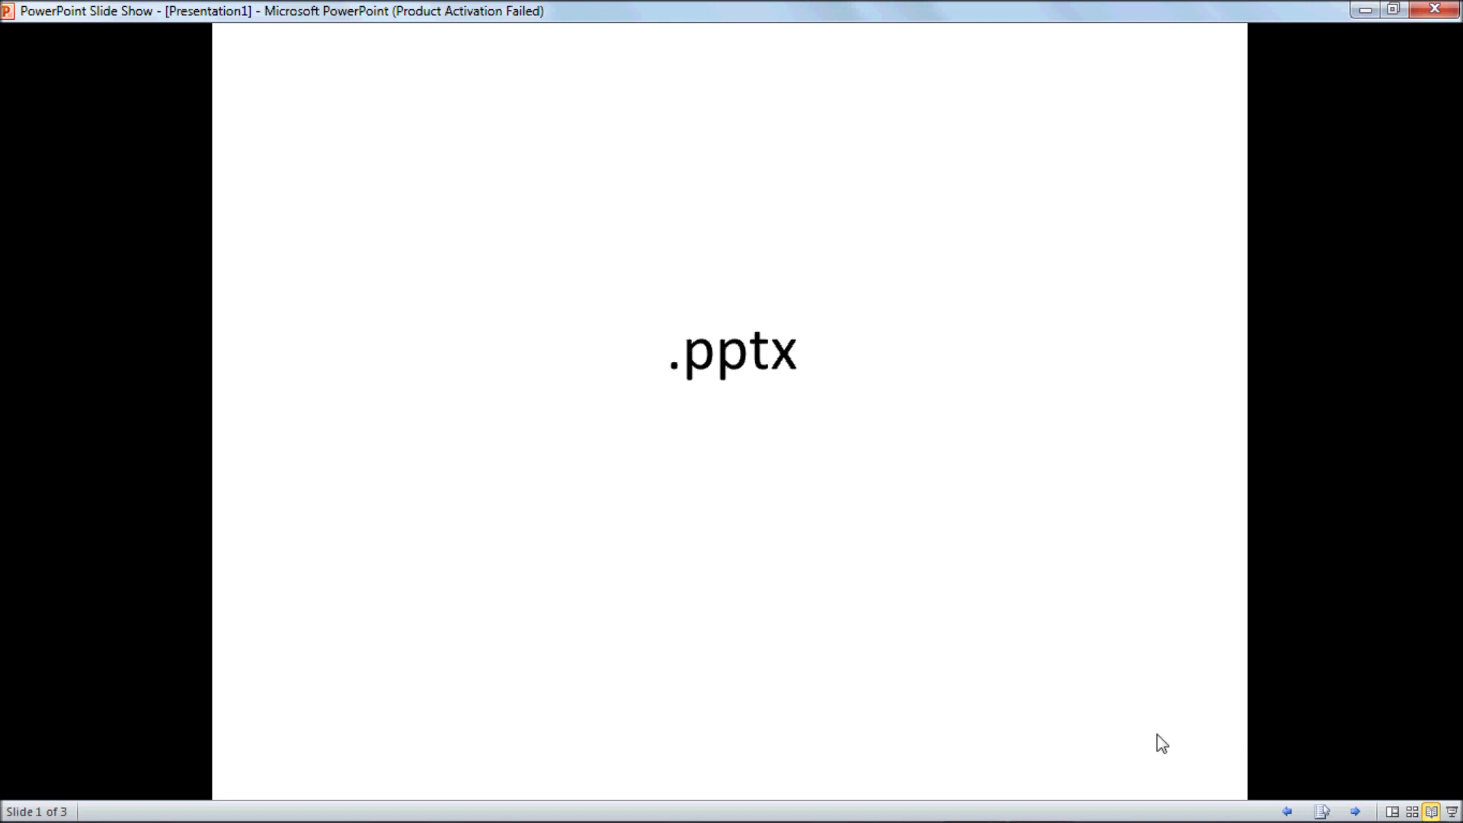
Page forward and back in Reading View, then run and end the slide show
click(1359, 813)
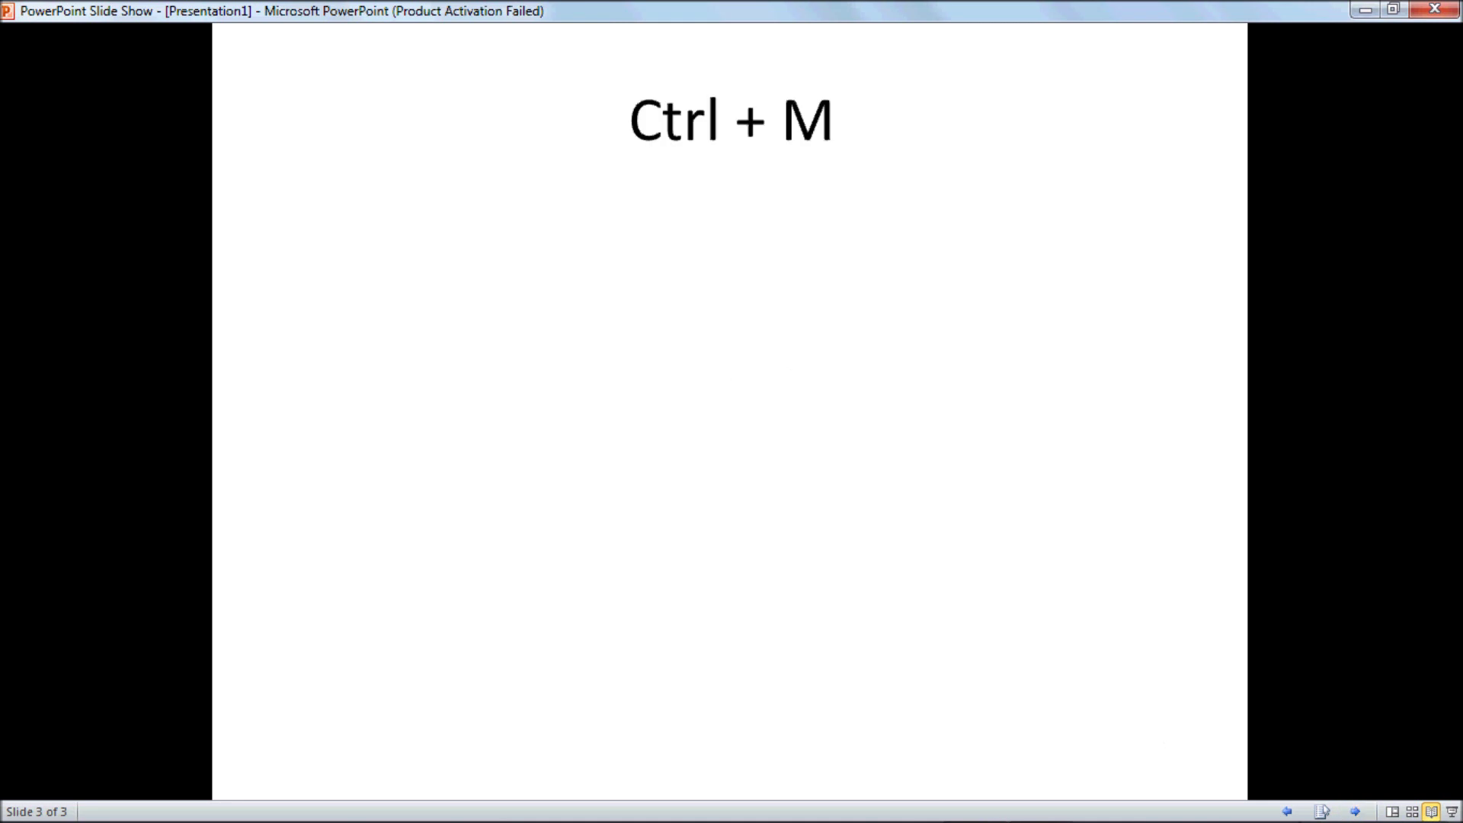
click(1288, 812)
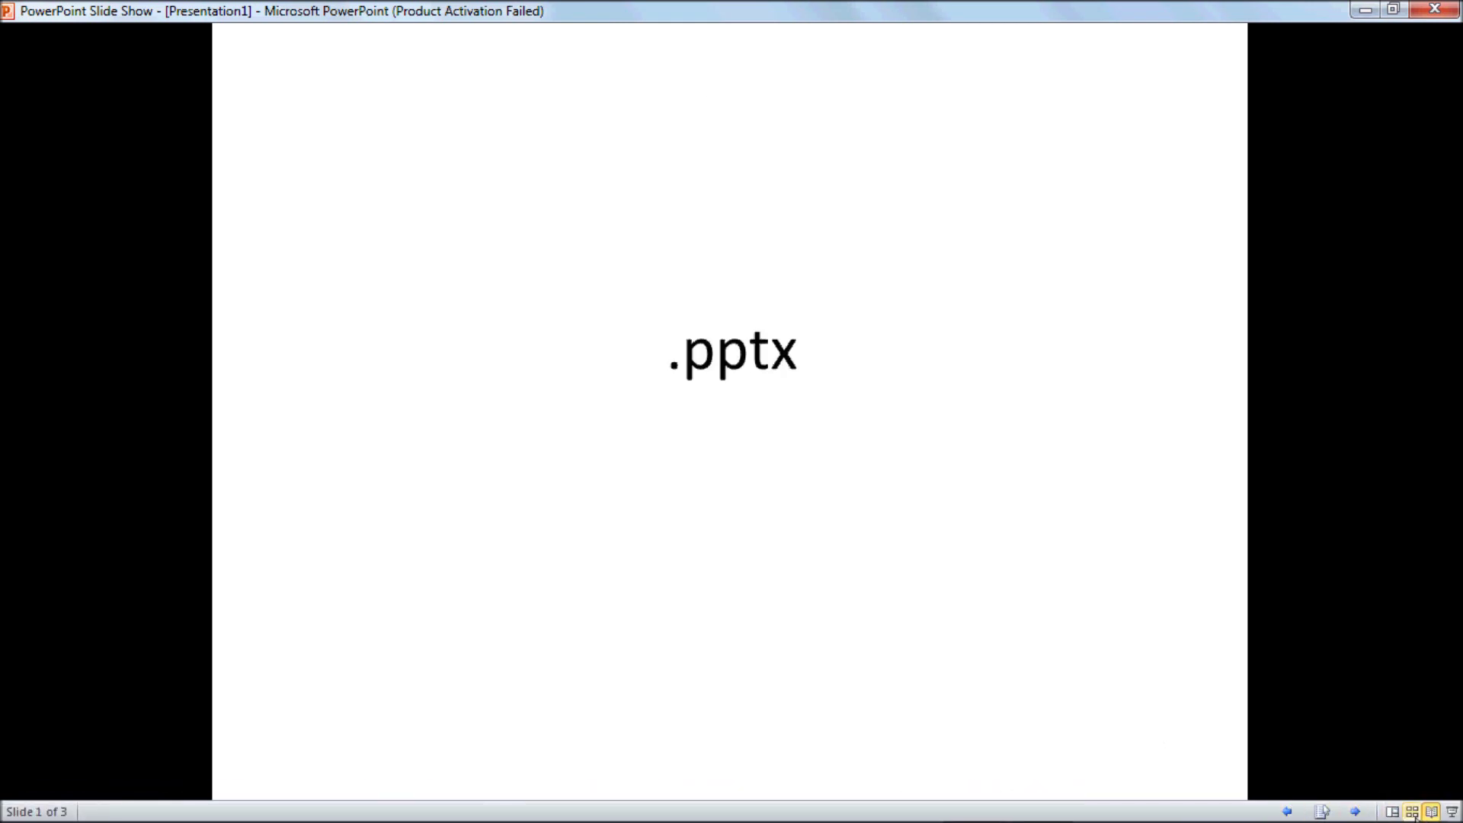
click(1453, 812)
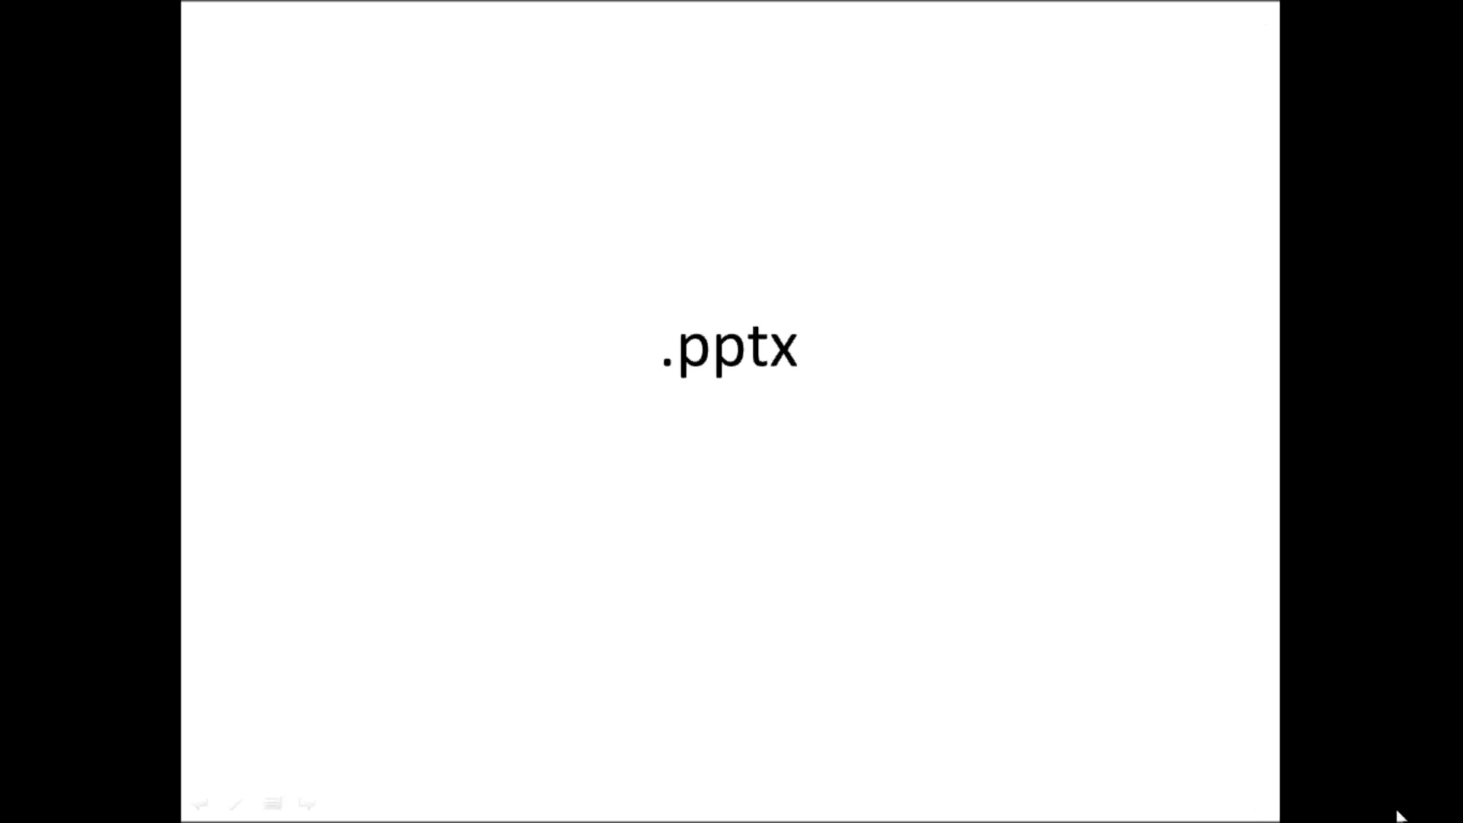
key(Escape)
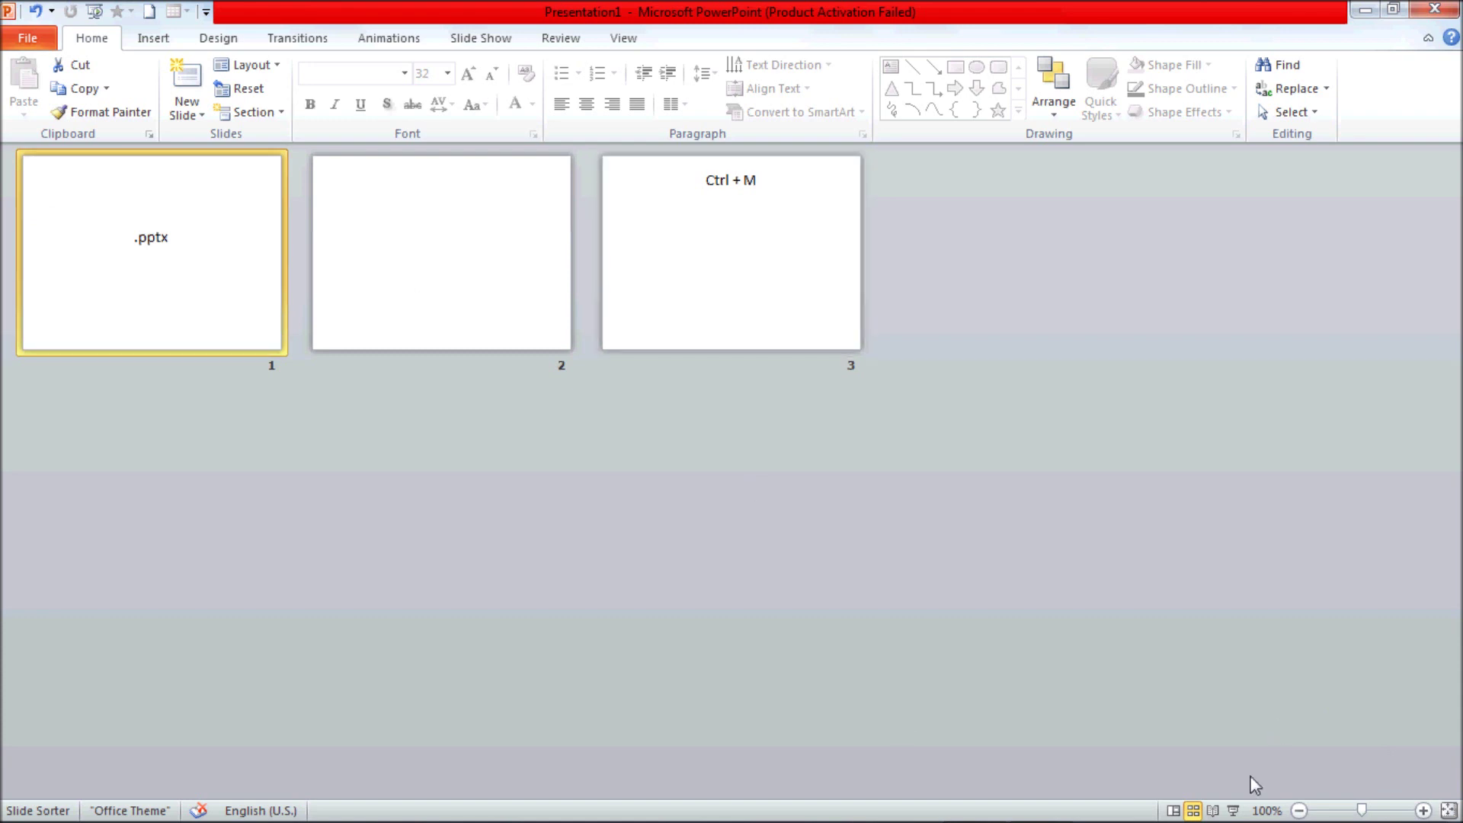
Switch to Normal view from the status bar
click(1173, 811)
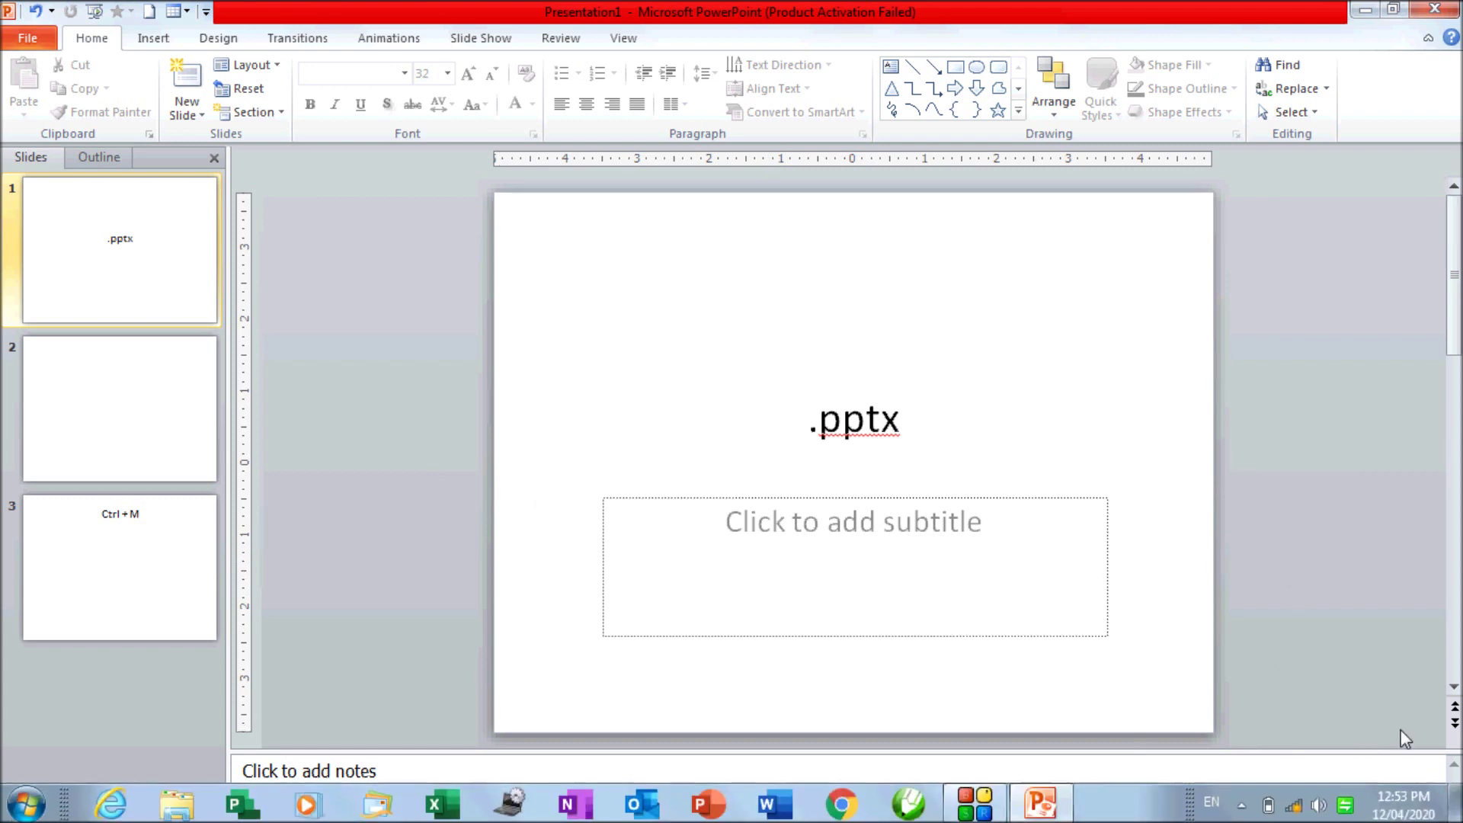
drag(1349, 812, 1331, 812)
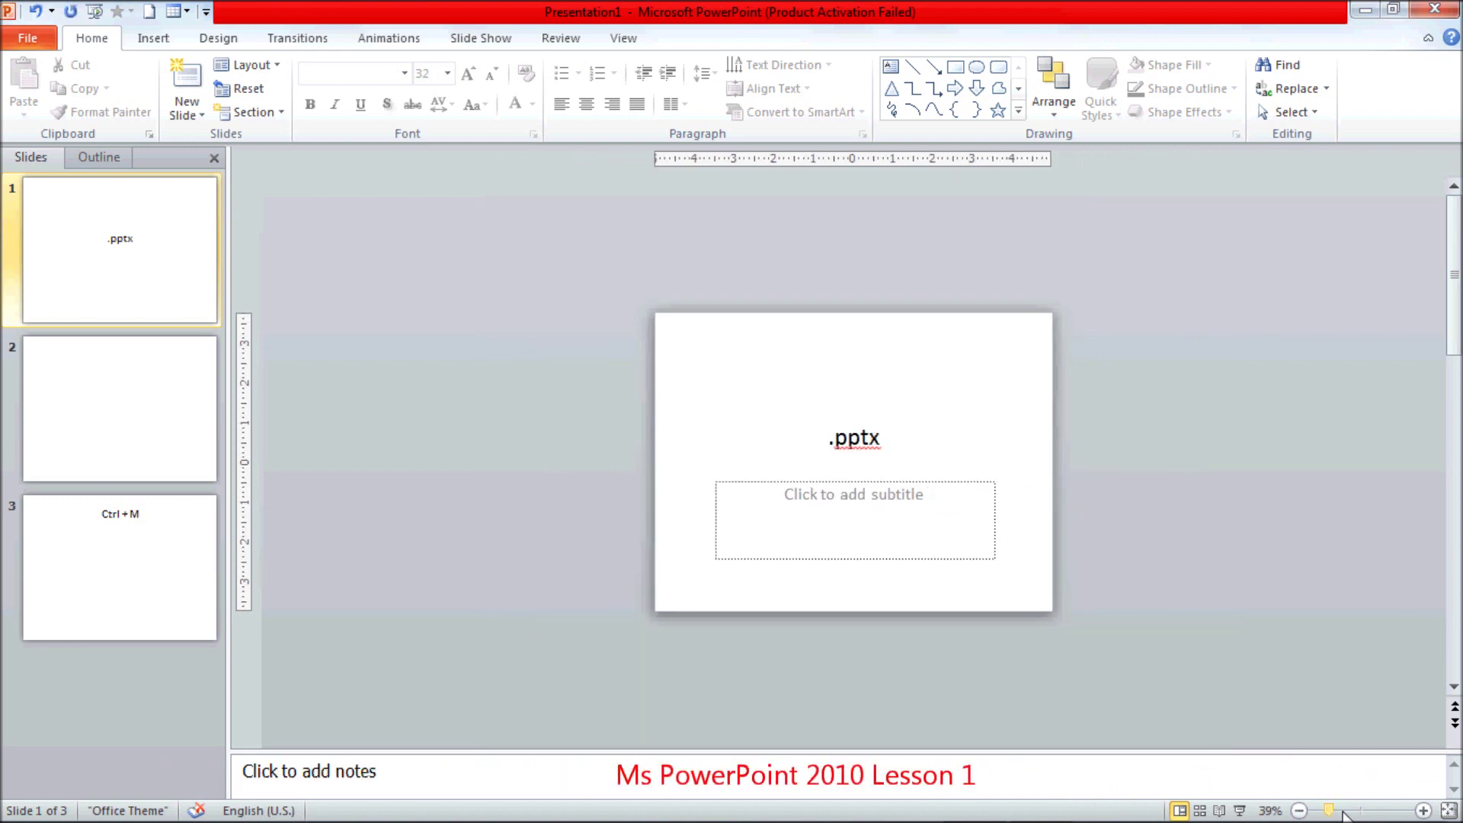
mouse_move(1329, 811)
mouse_down()
mouse_move(1401, 812)
mouse_move(1350, 813)
mouse_move(1376, 812)
mouse_up()
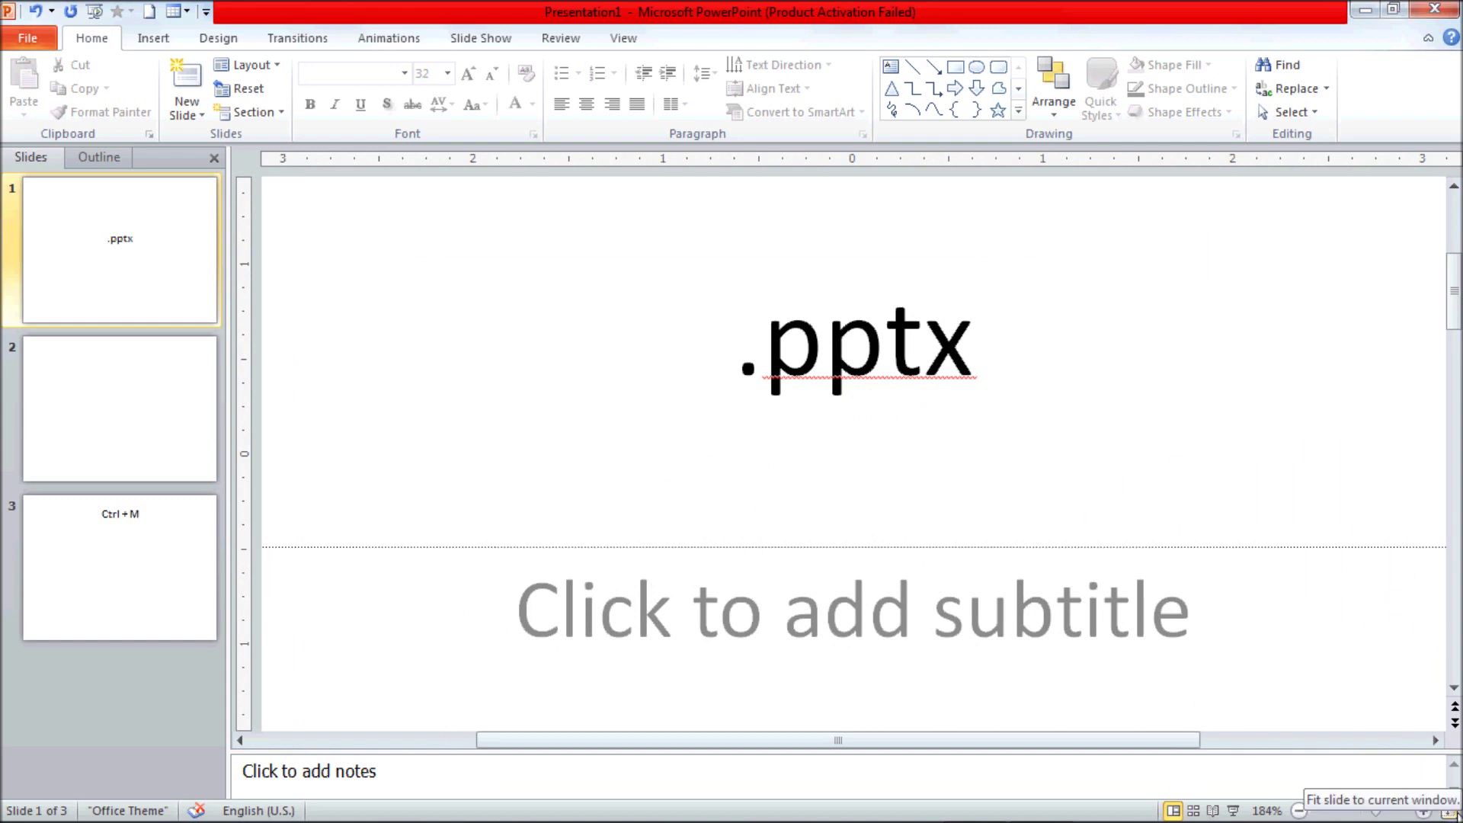
click(1451, 812)
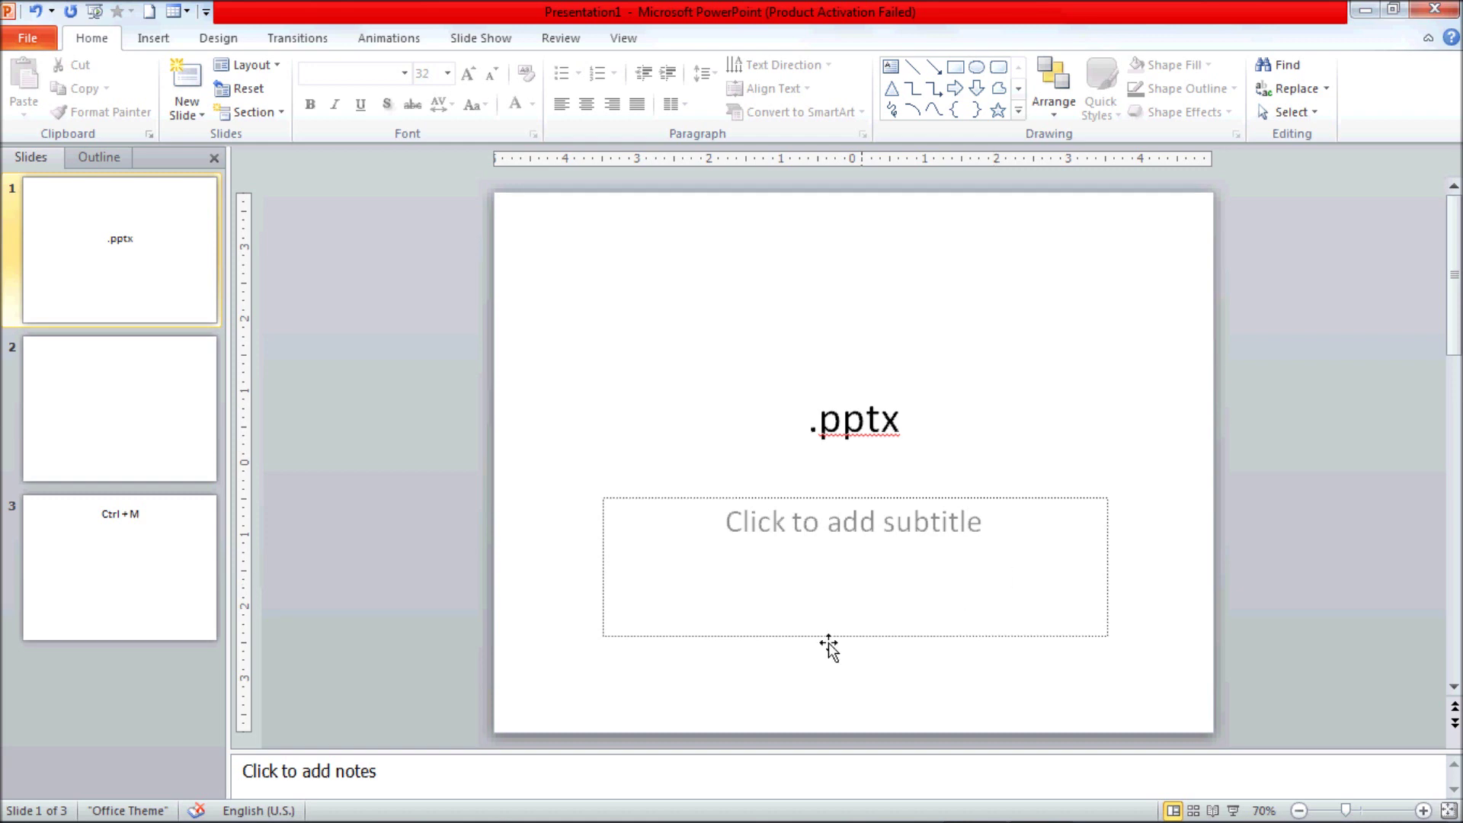
click(504, 755)
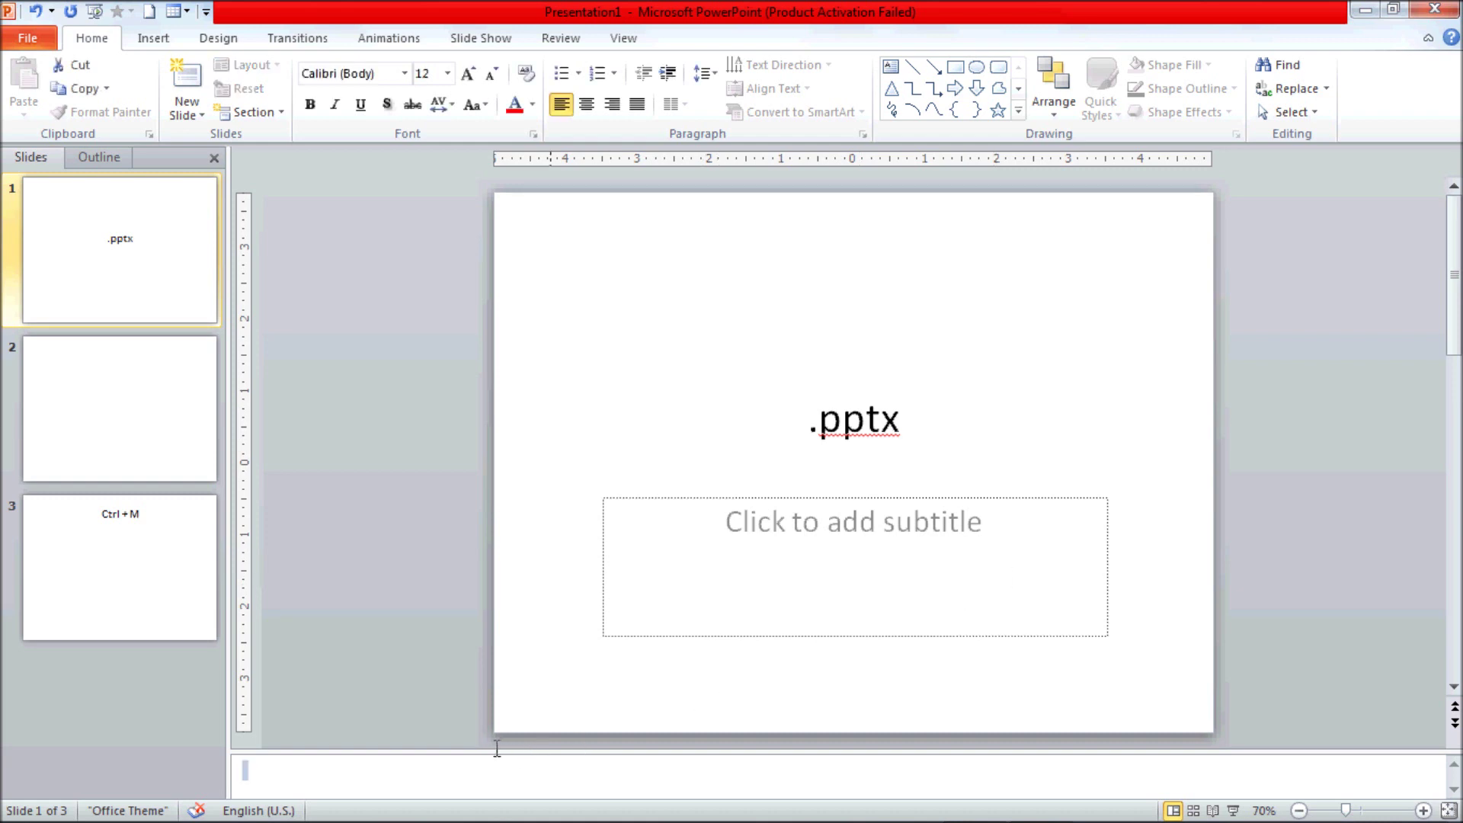
click(335, 589)
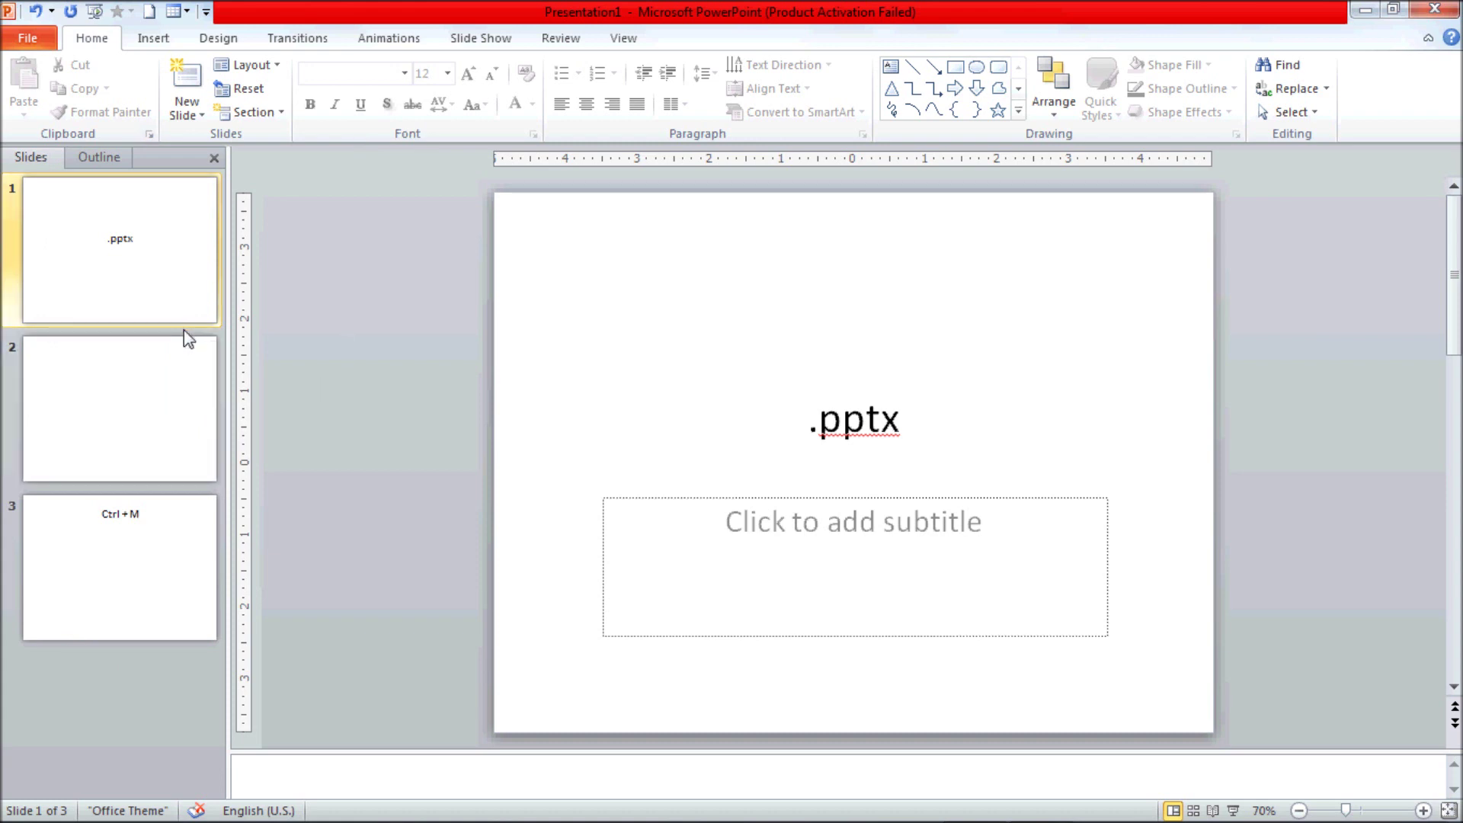
click(137, 446)
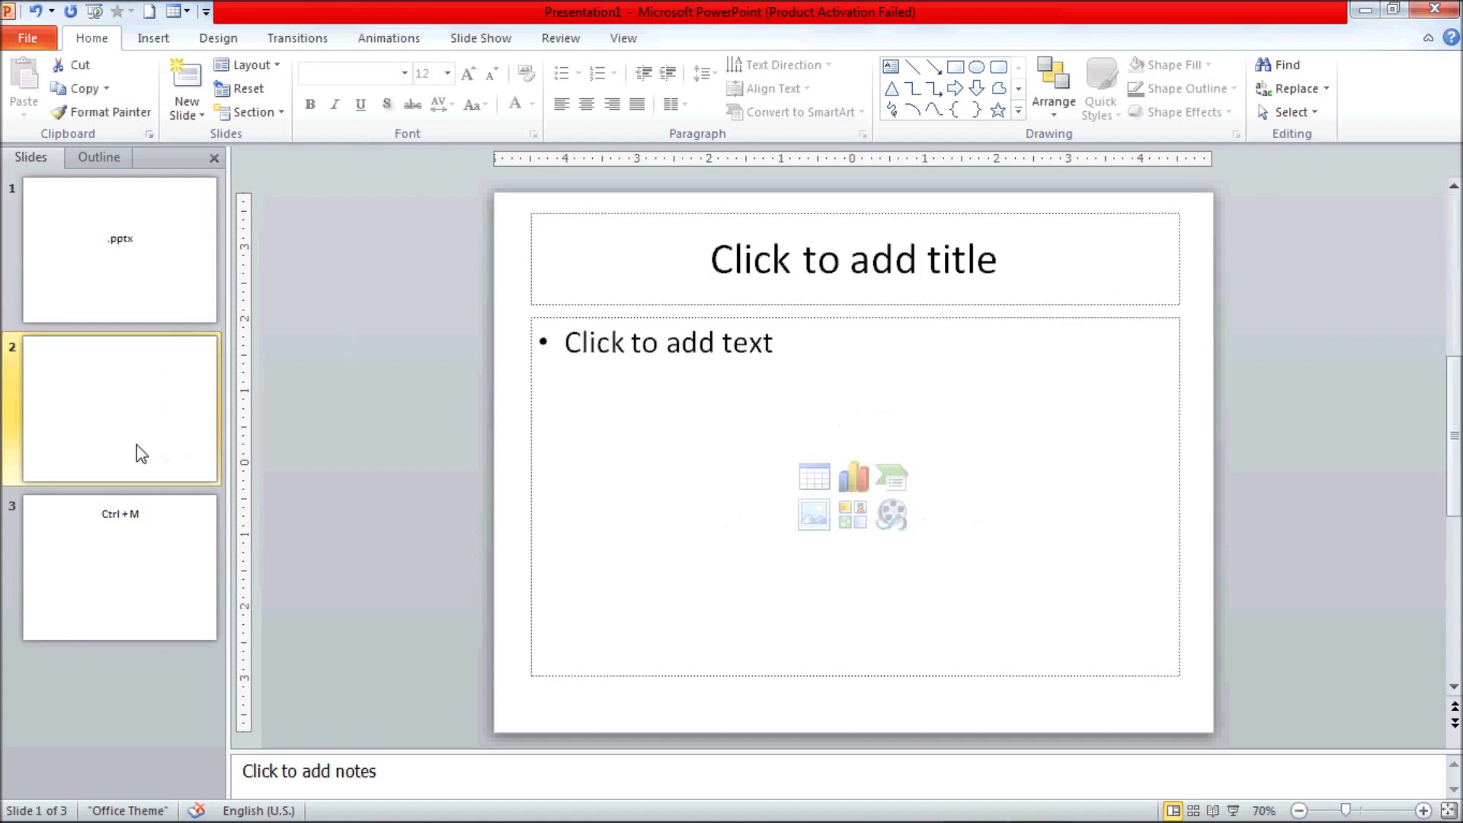
click(131, 512)
click(138, 266)
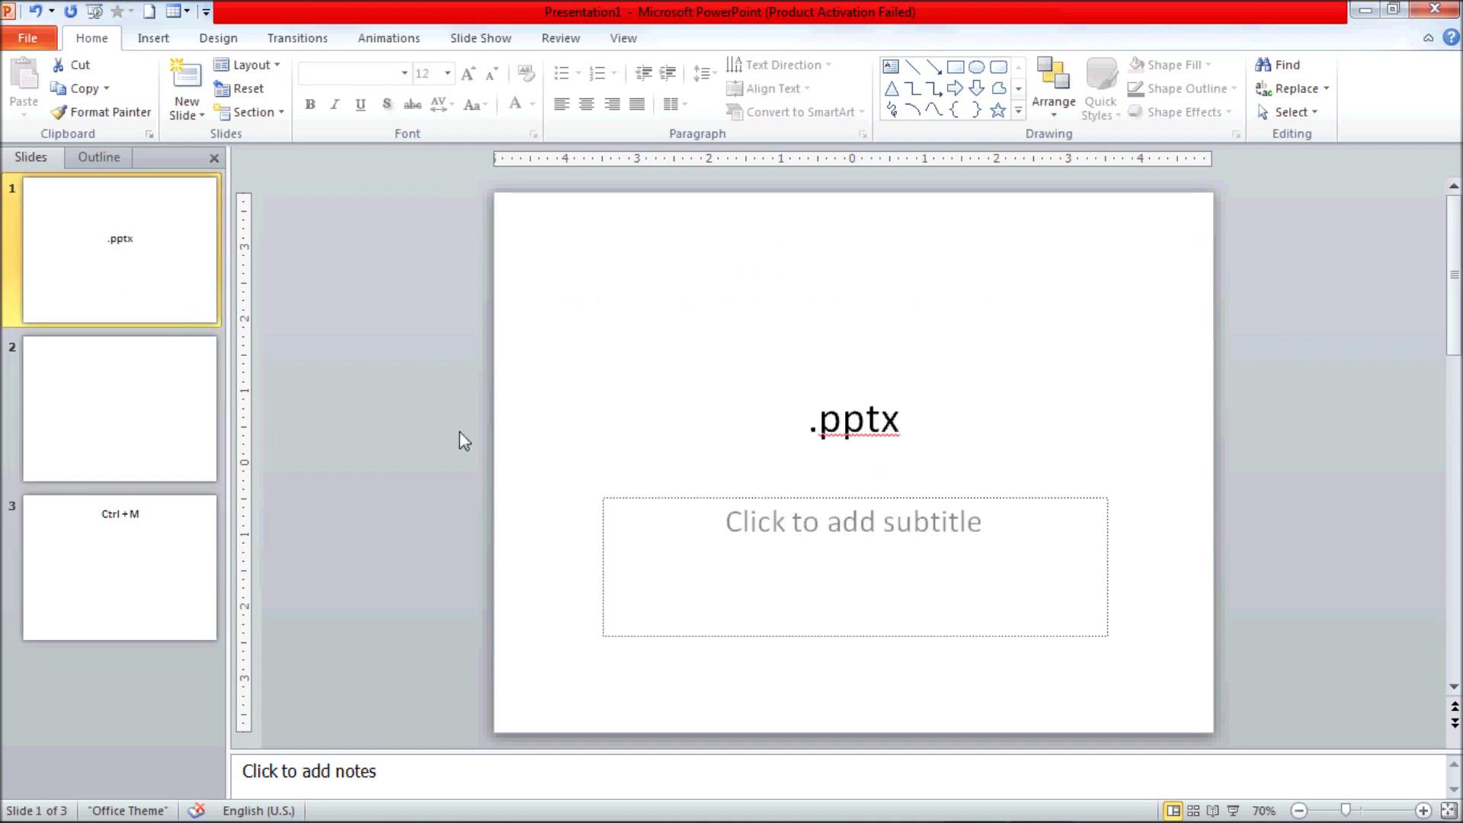
click(831, 431)
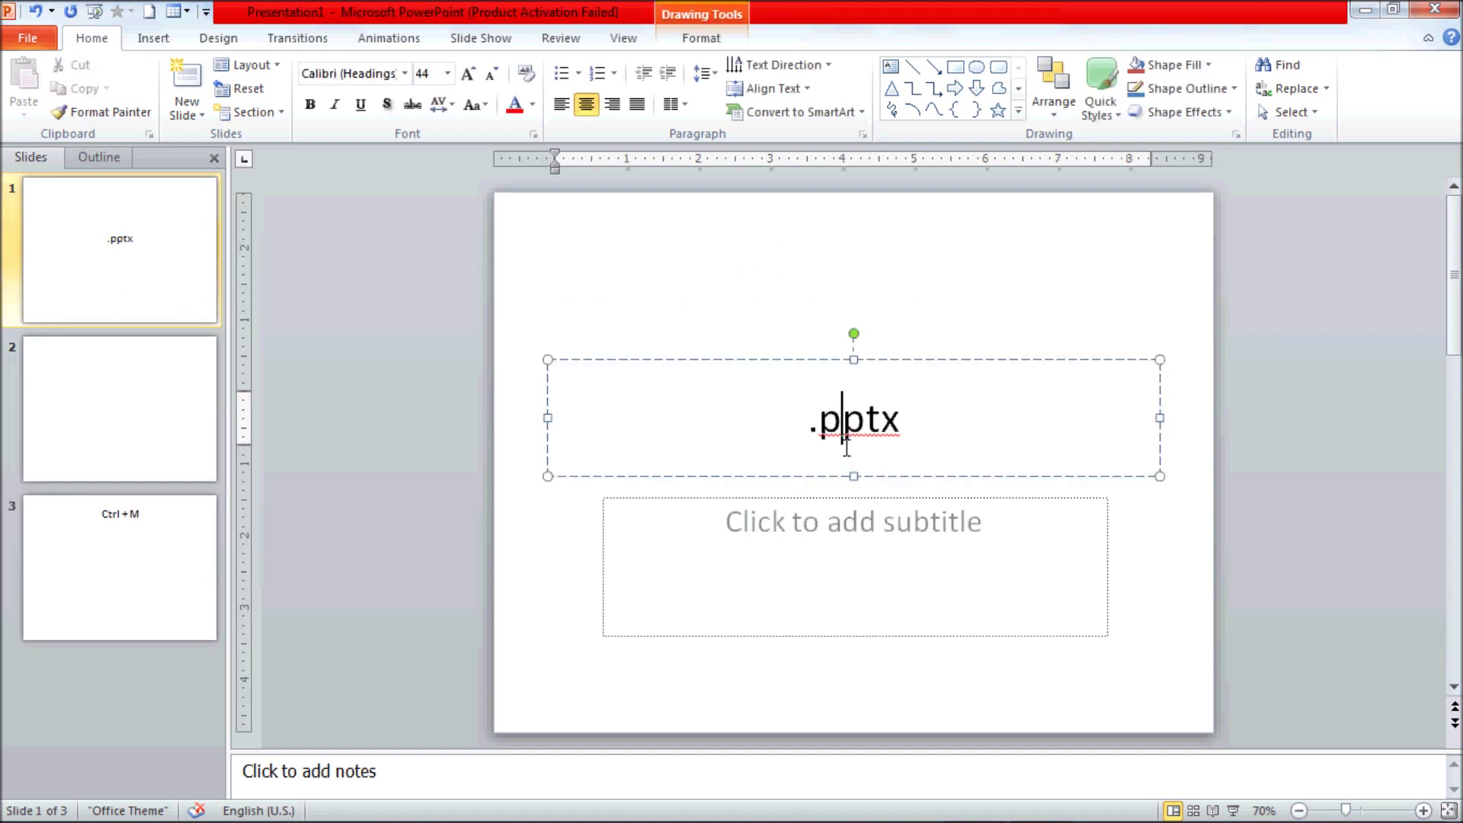
Type 'Powerpoint 2010' as slide 1's subtitle, then move on to slide 2
click(818, 478)
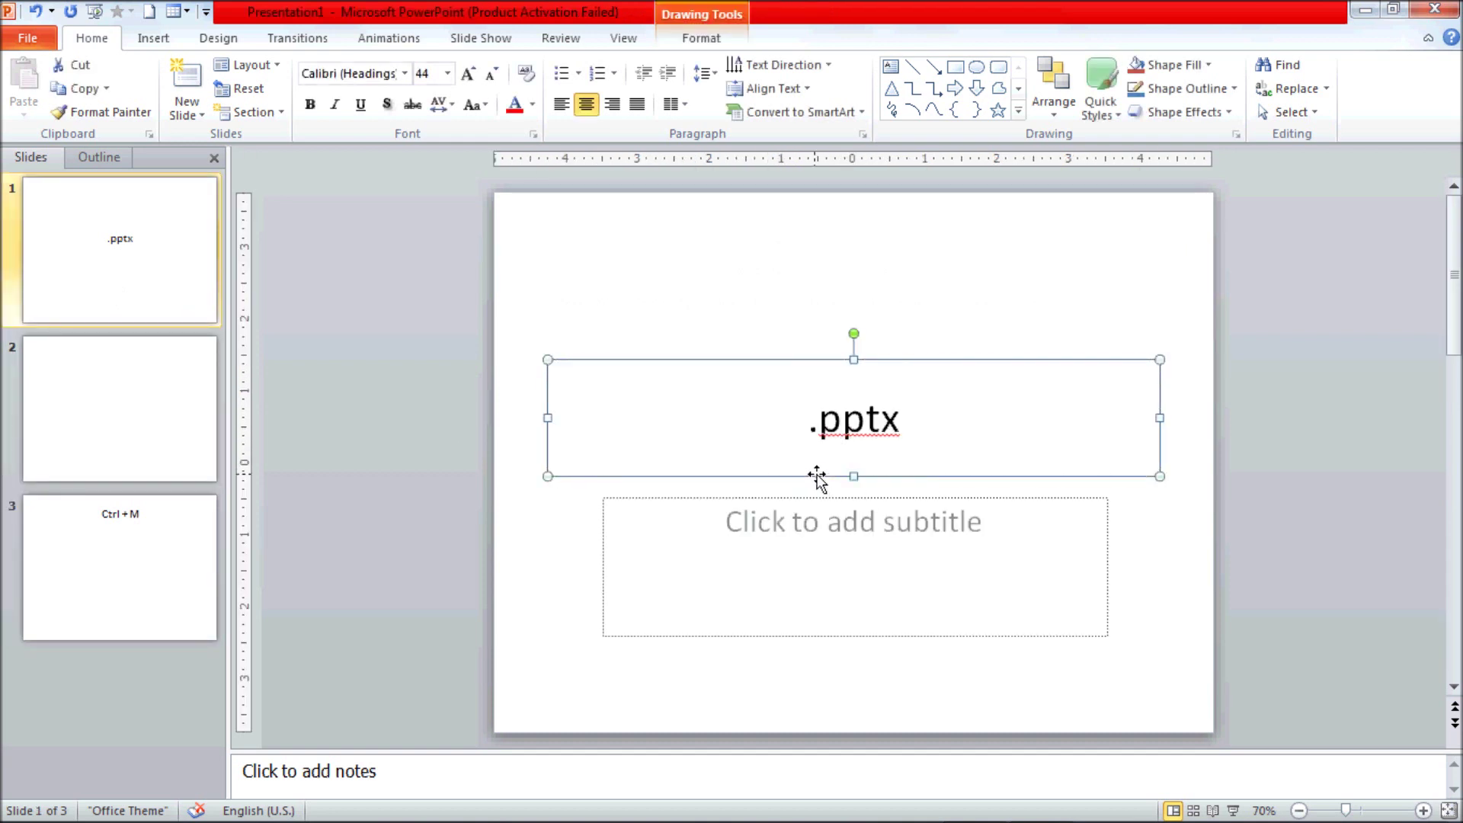
click(814, 535)
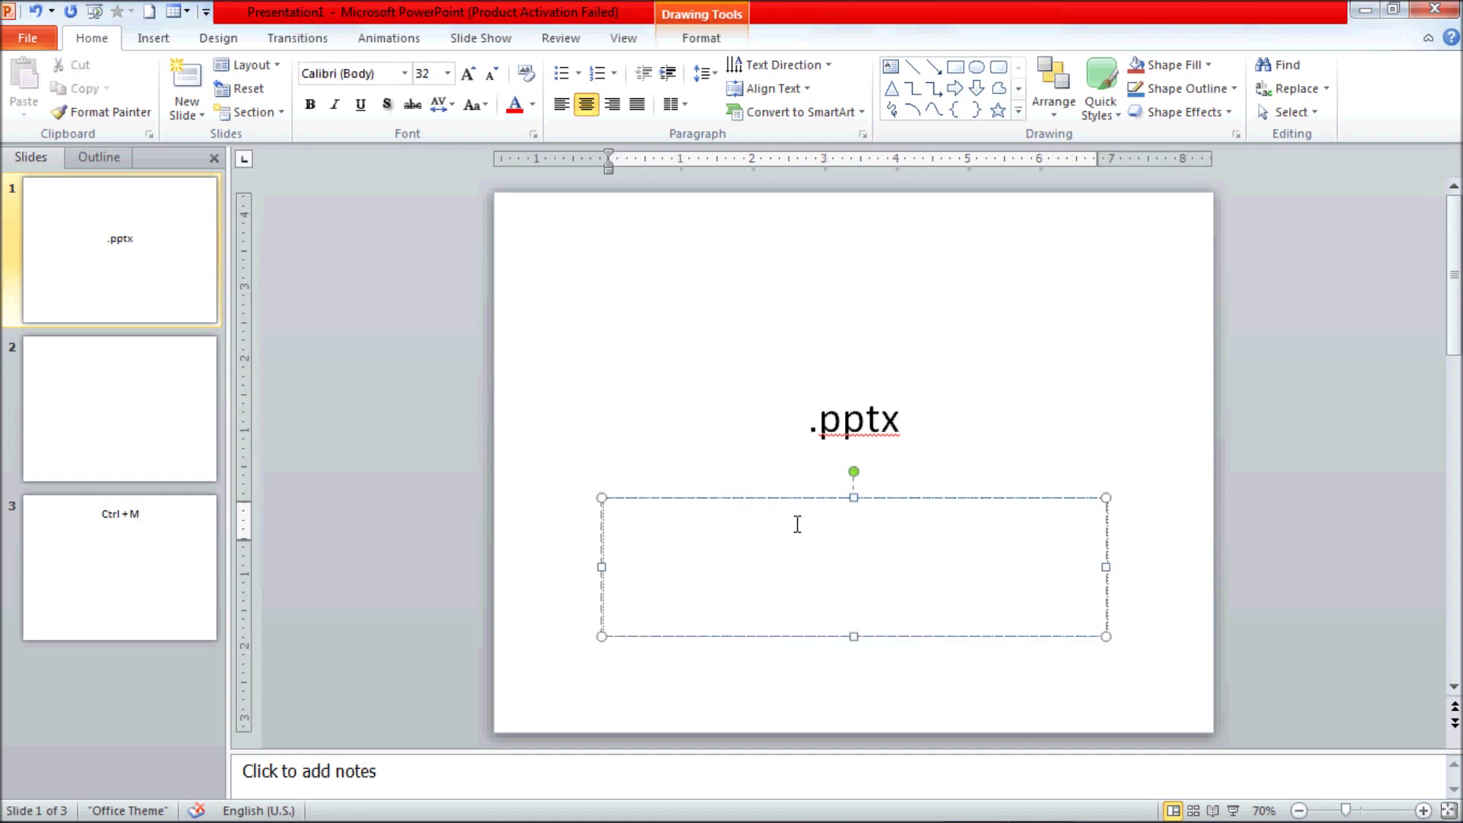
text(Powerpoint)
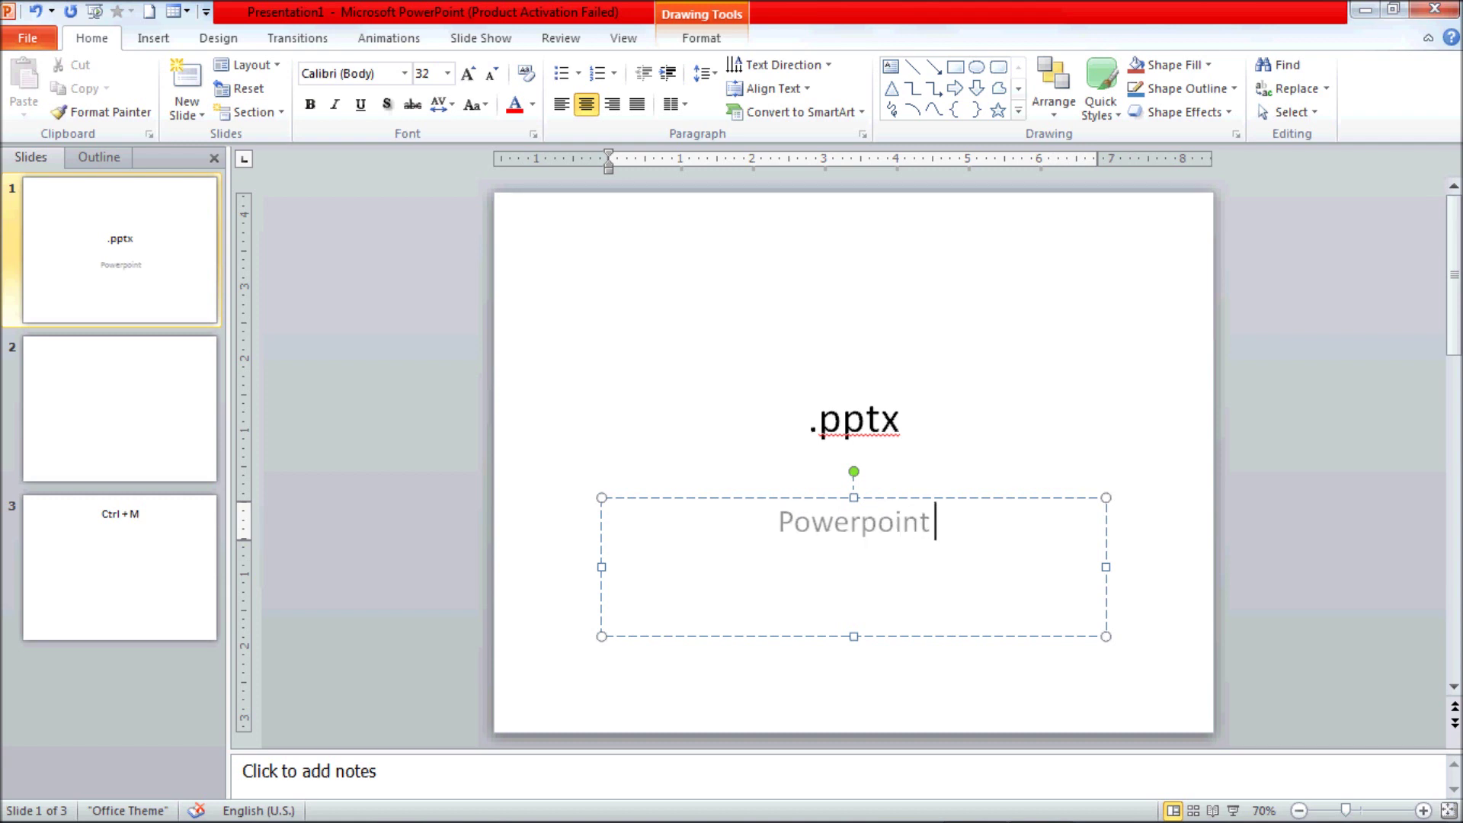
text( 2010)
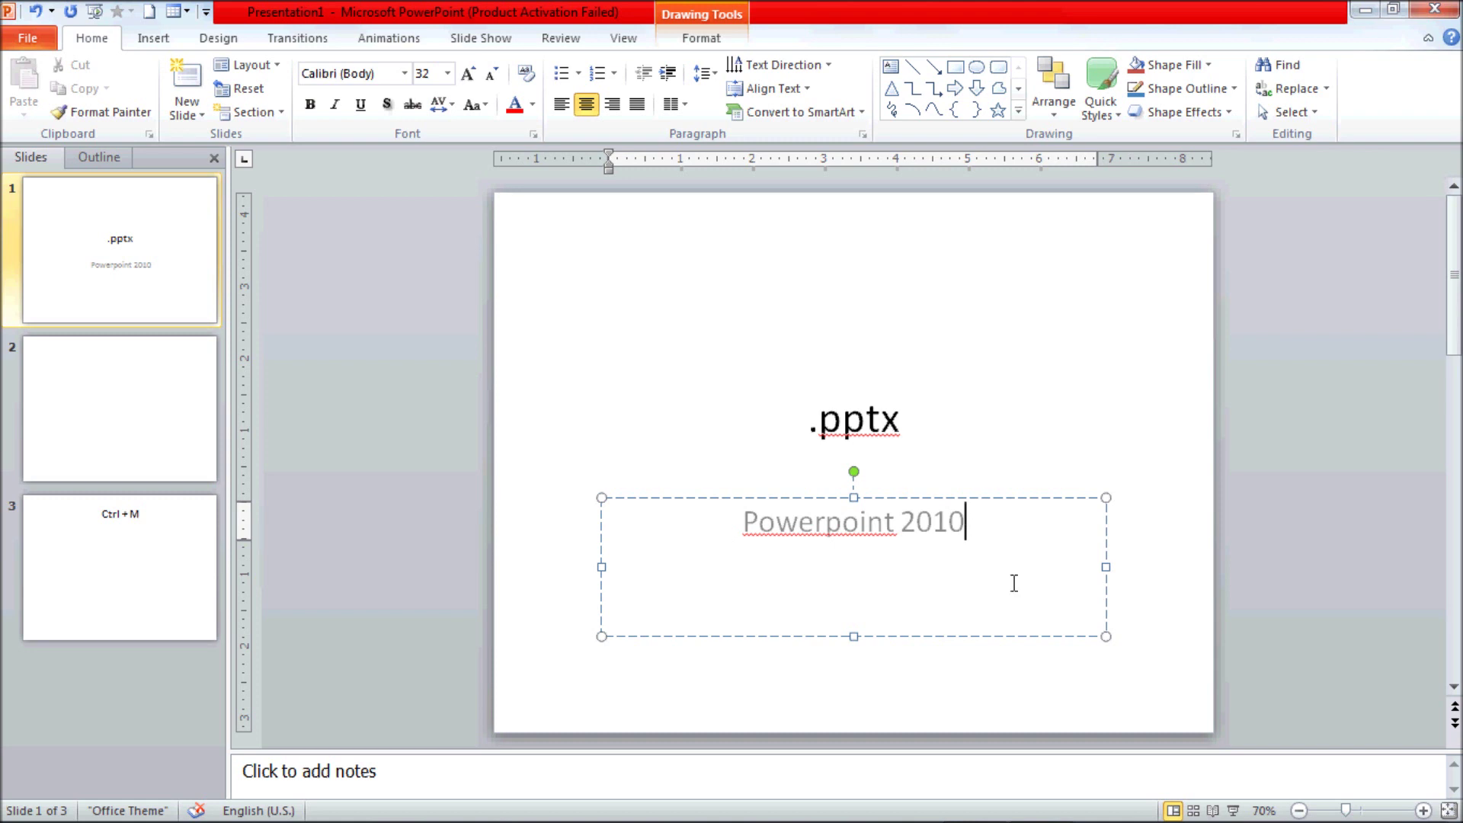
click(1210, 582)
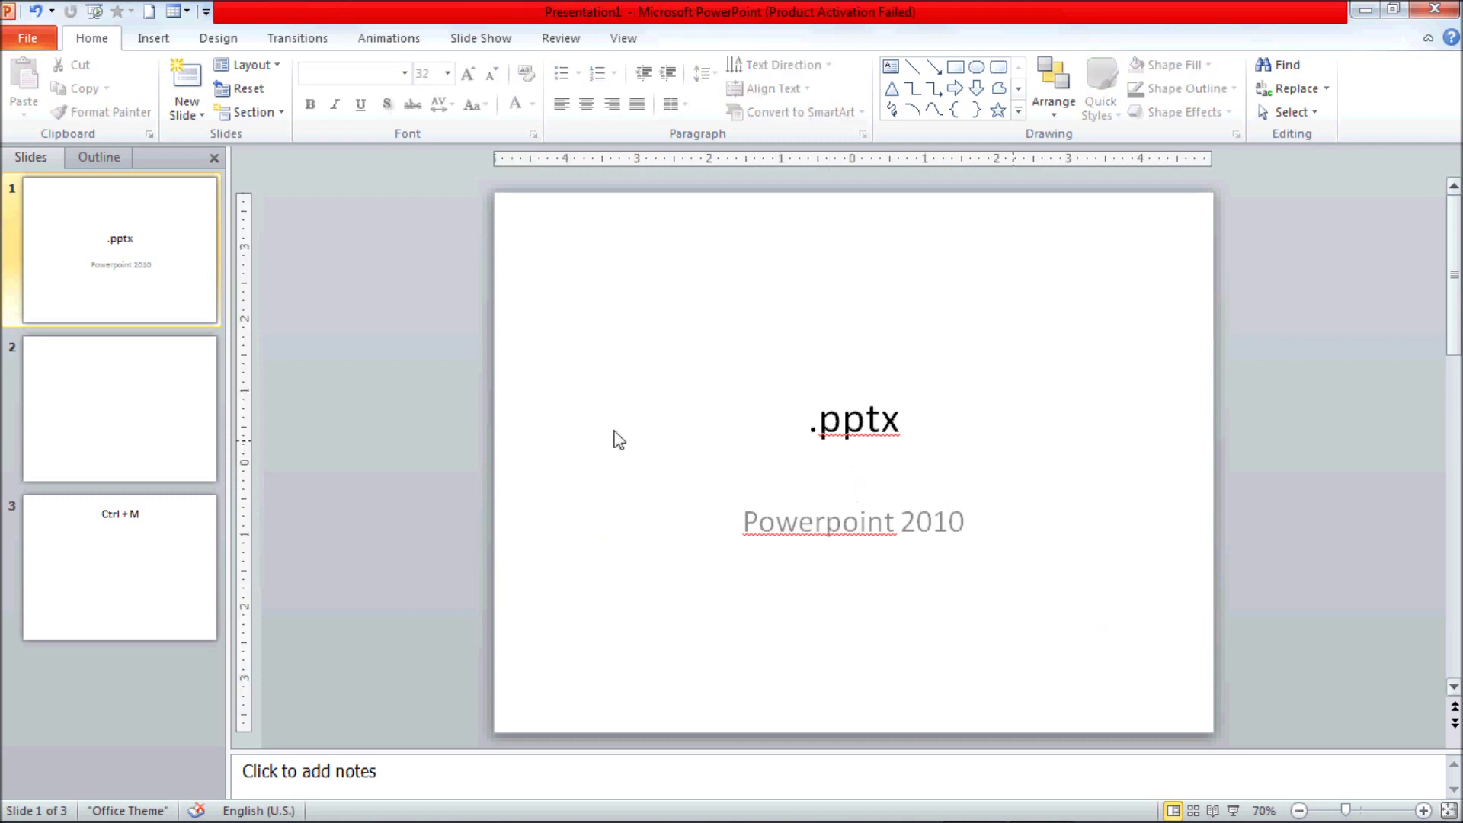
click(129, 453)
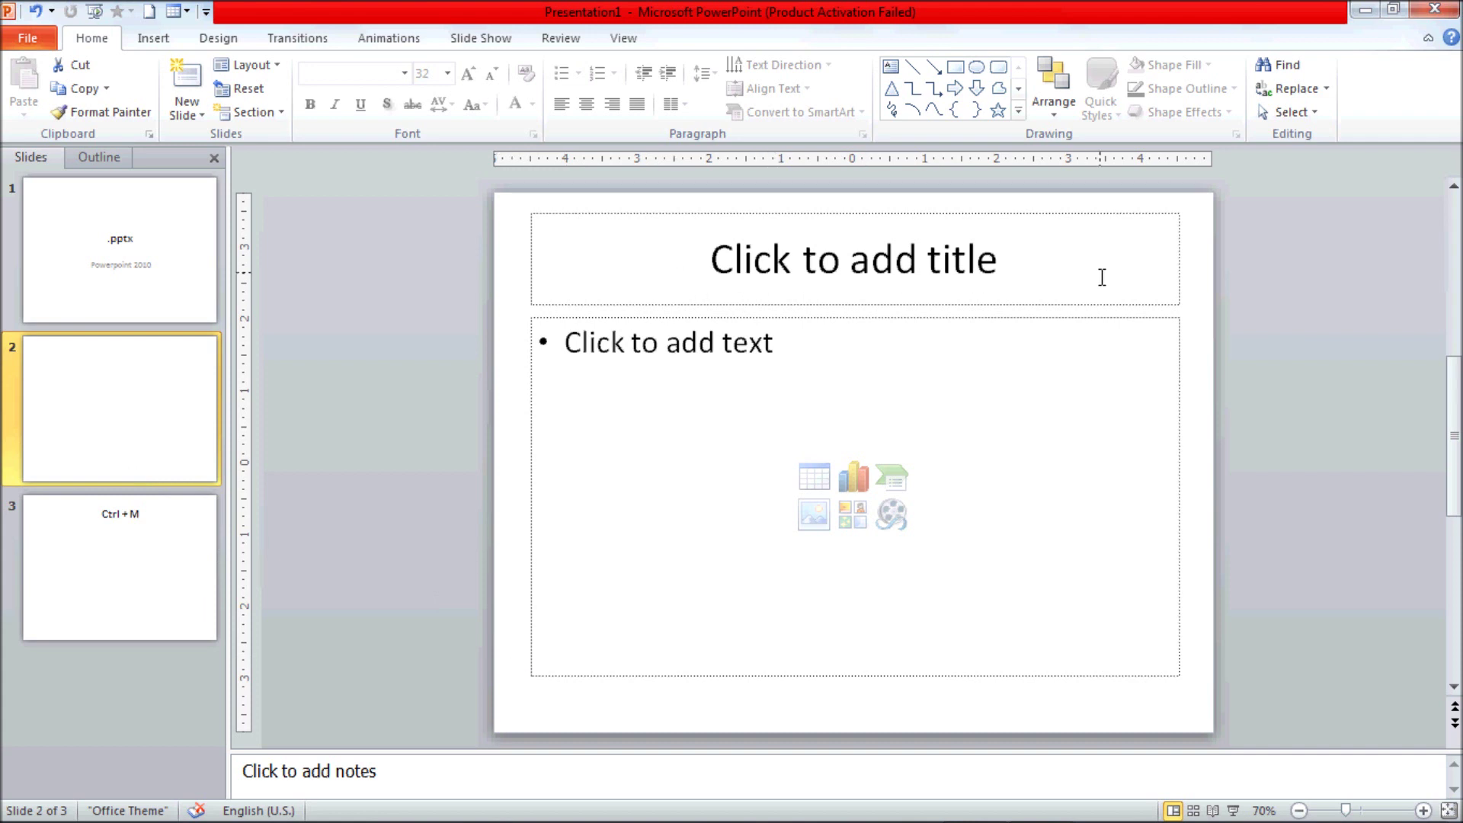
Delete slide 2's title placeholder, undoing the stray 'vnv' text along the way
click(1064, 303)
click(1063, 304)
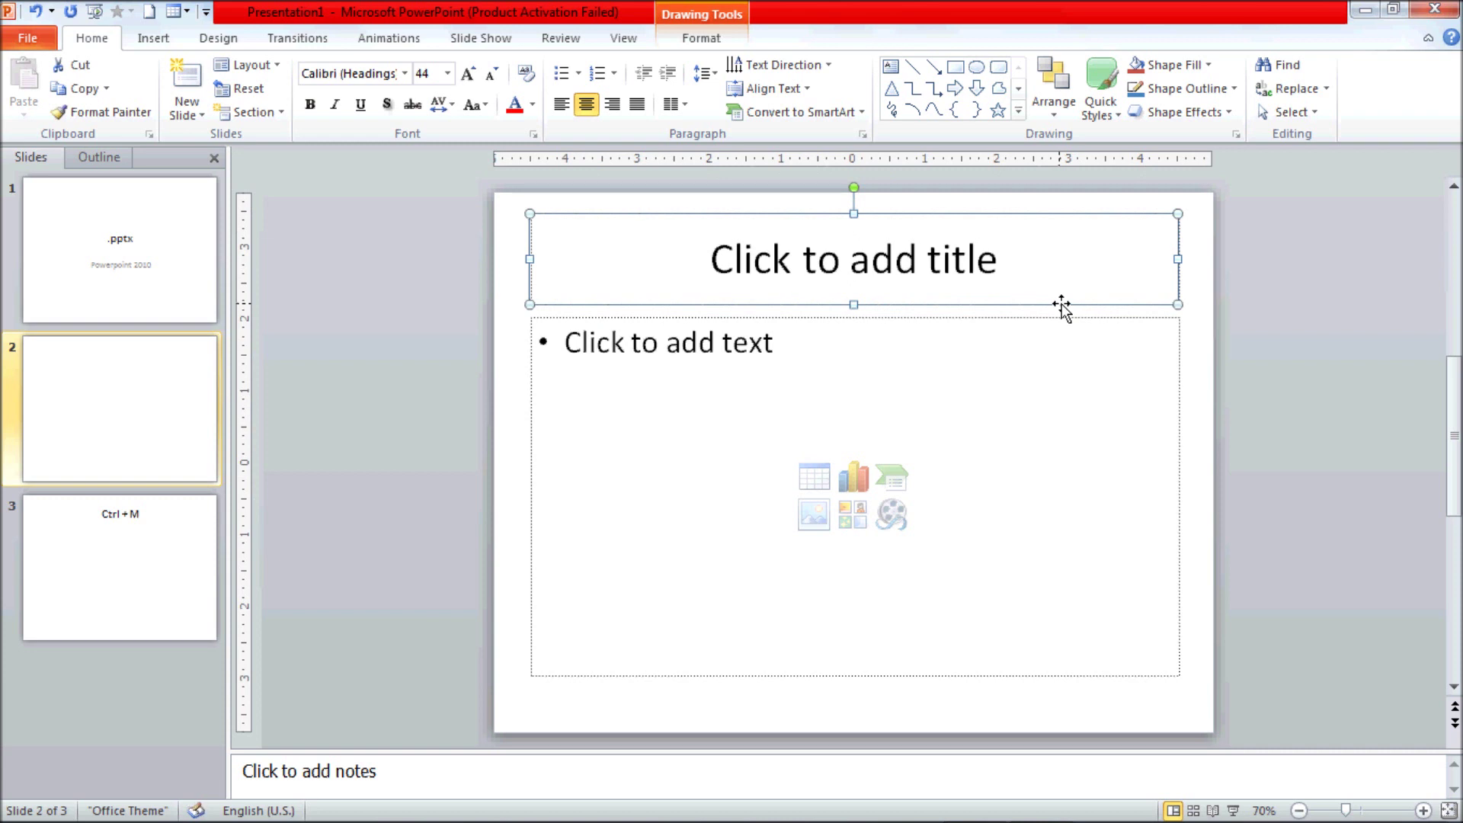
key(Delete)
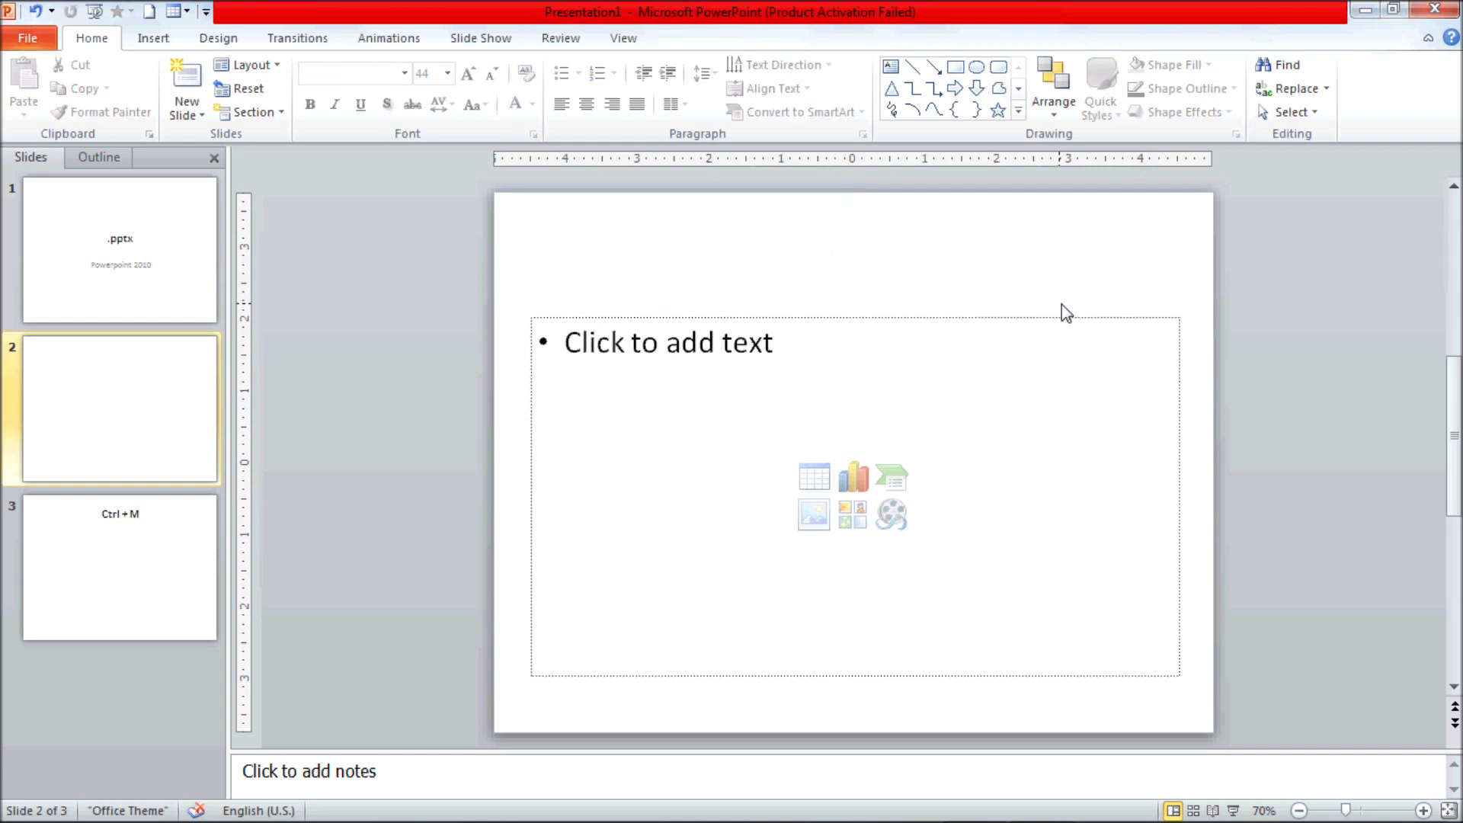
click(1025, 318)
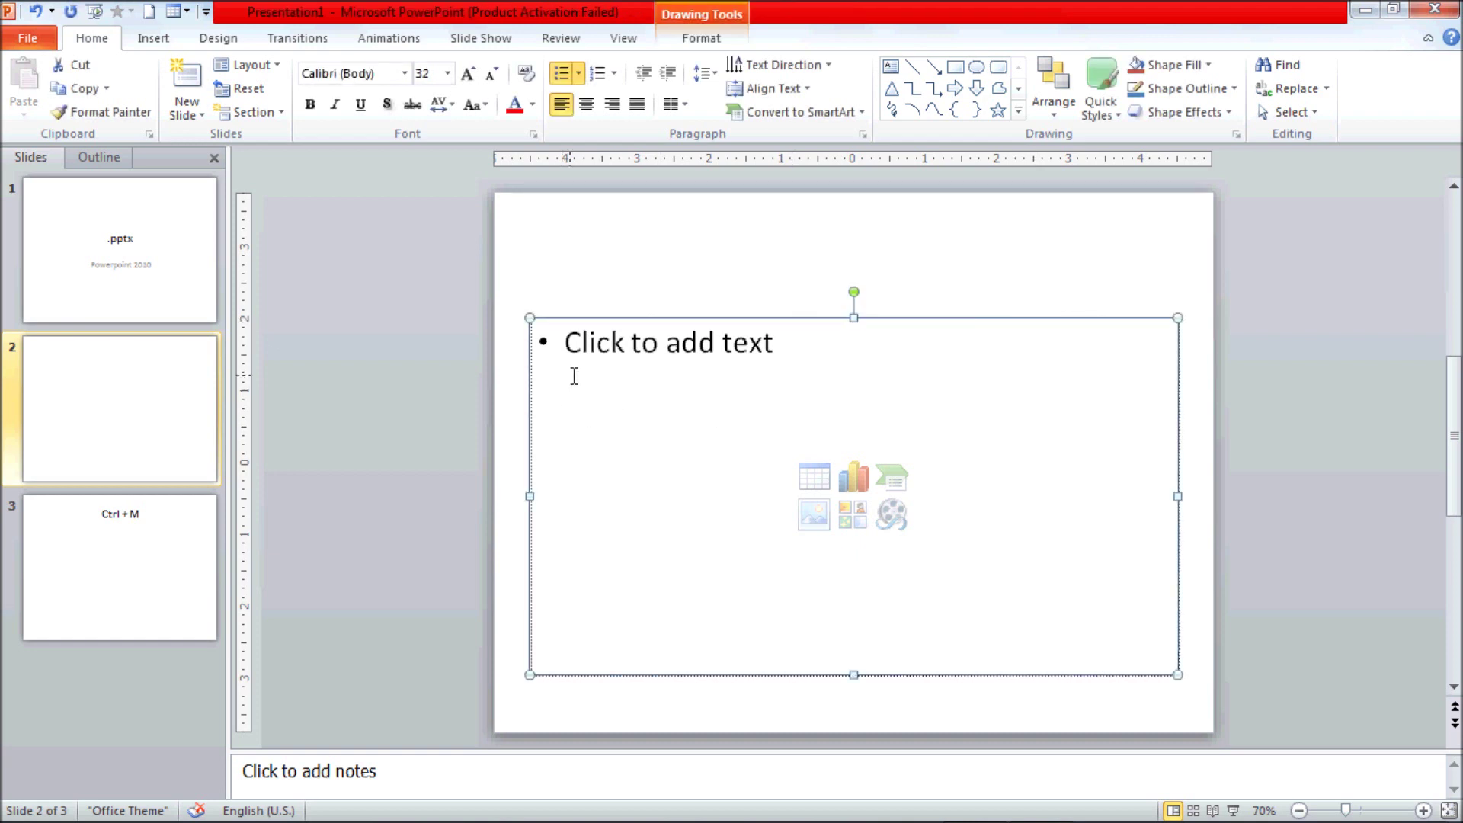
click(755, 356)
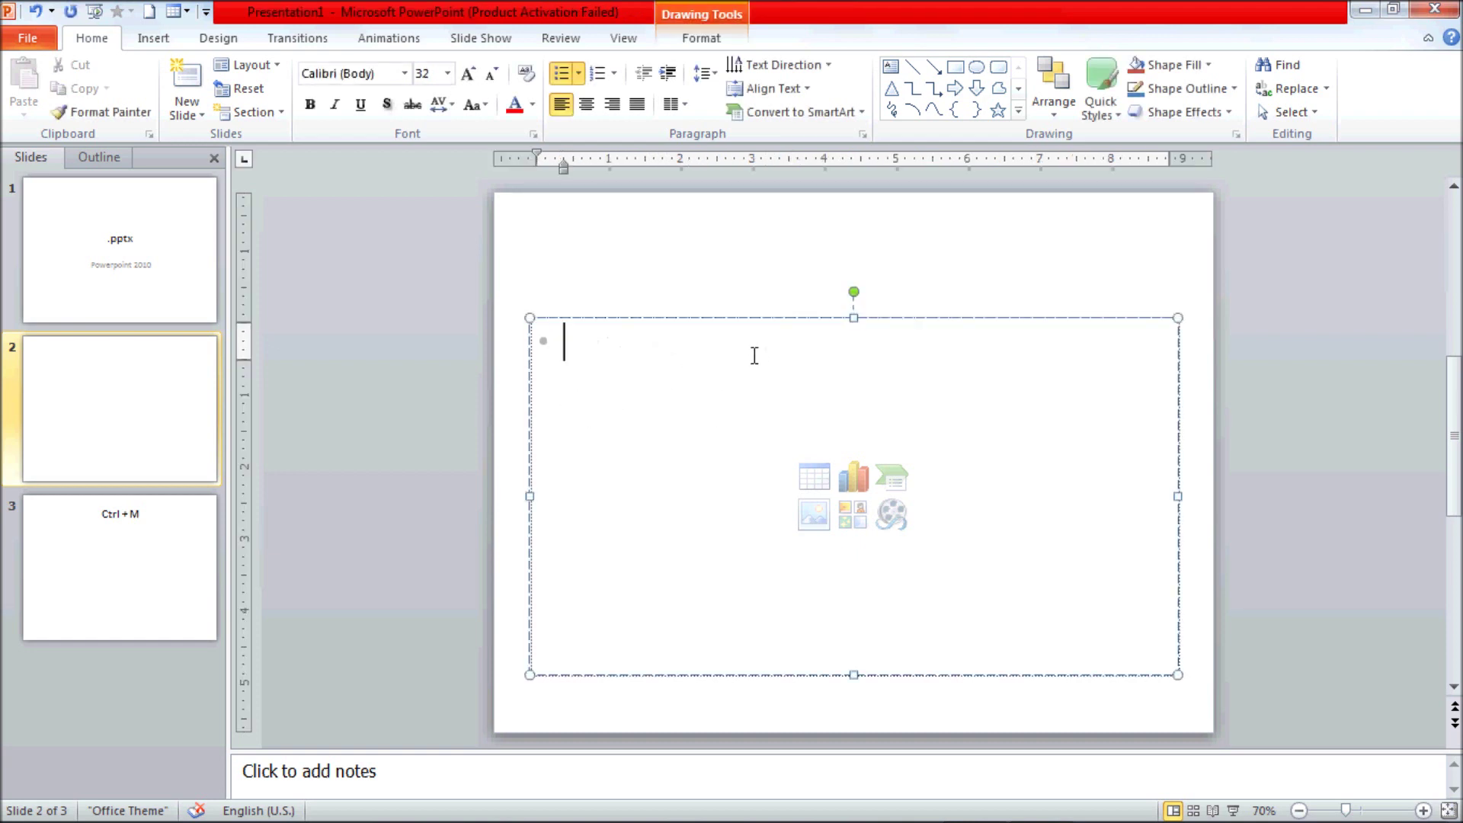
text(vnv)
key(ctrl+z)
key(ctrl+z)
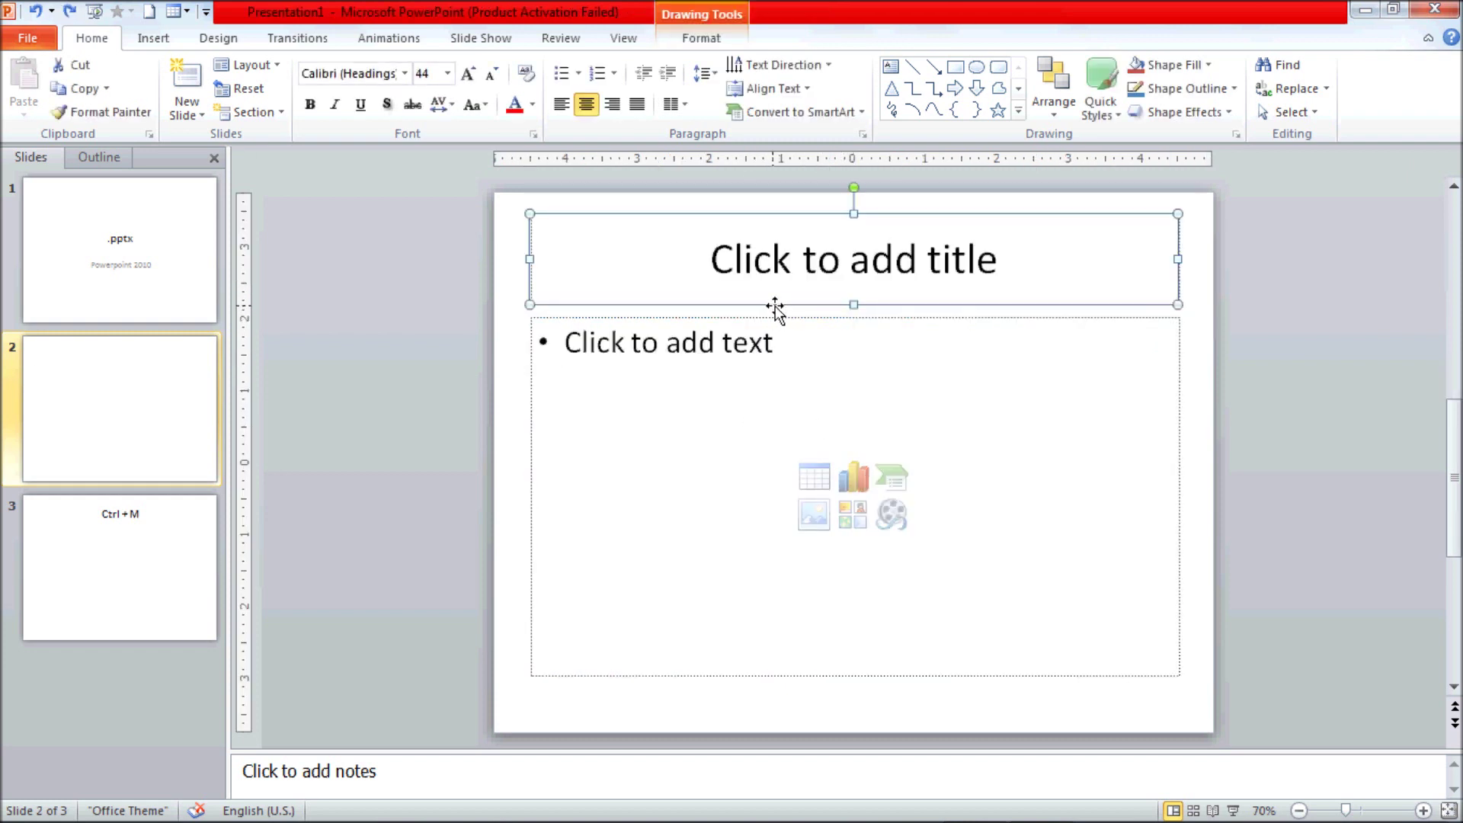
key(Delete)
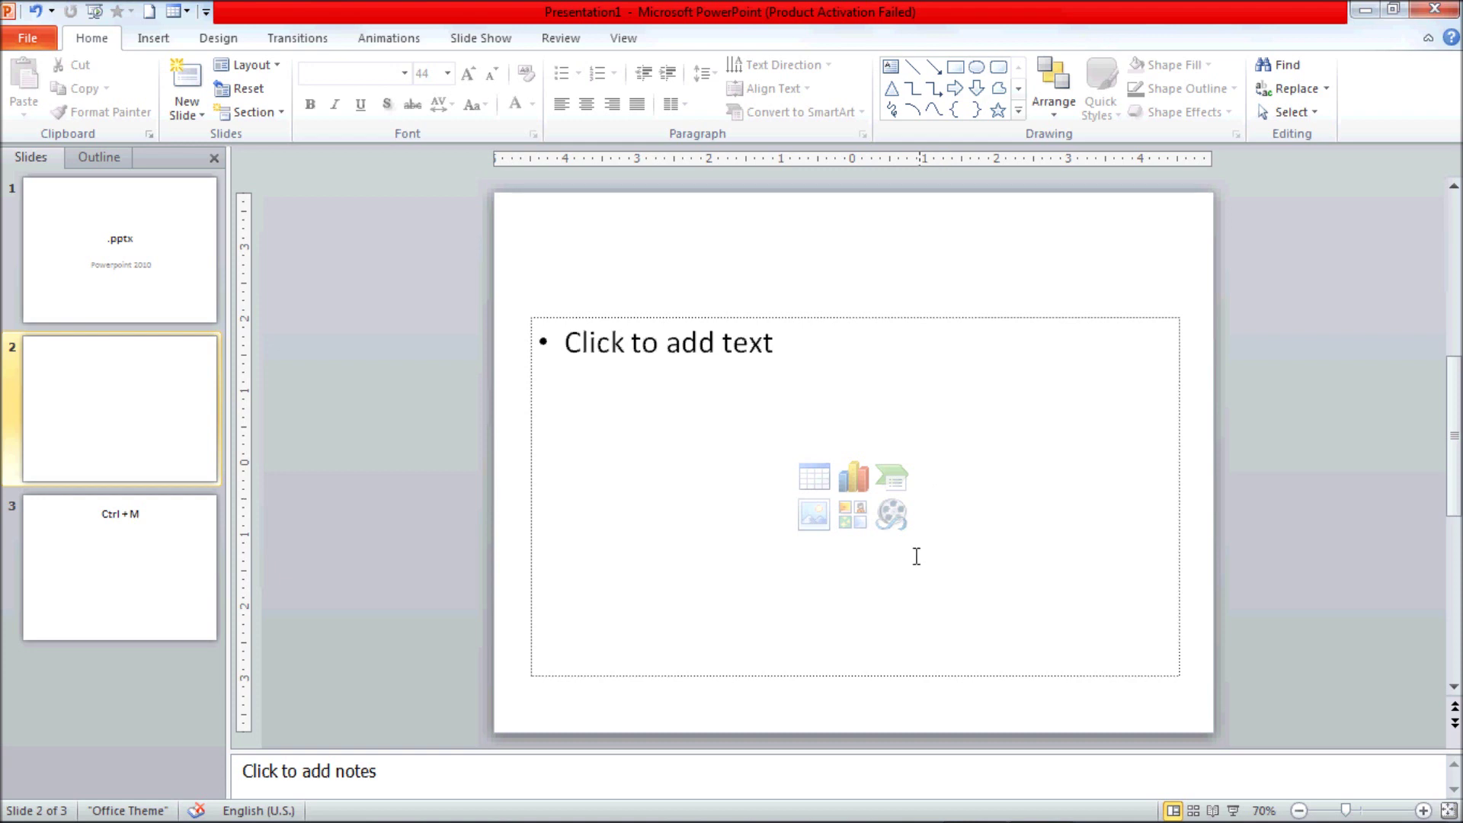
Try a 5-row table in slide 2's content placeholder, undo it, and click into the empty bulleted box
click(812, 483)
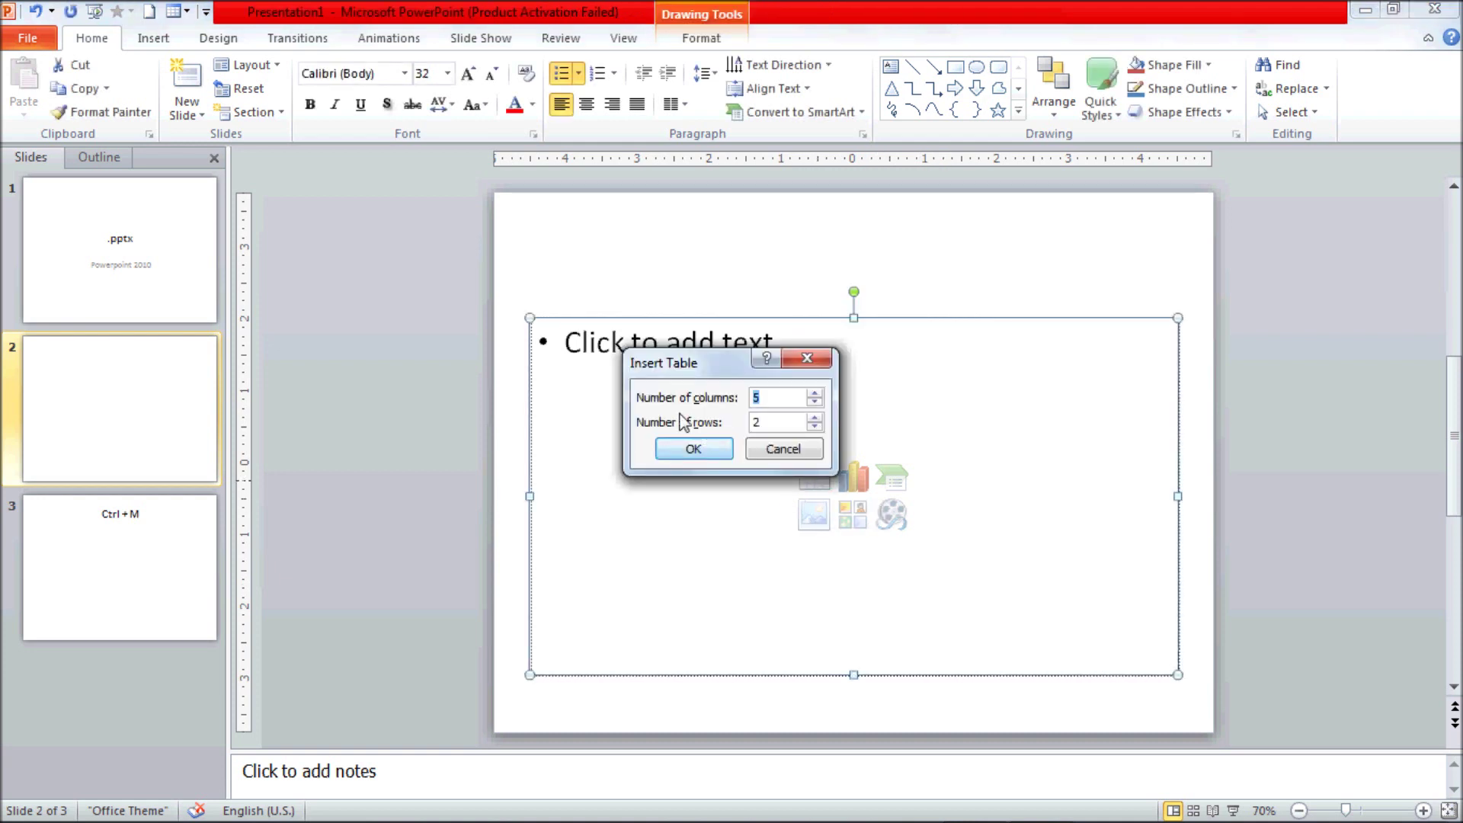
double_click(758, 421)
text(5)
click(660, 456)
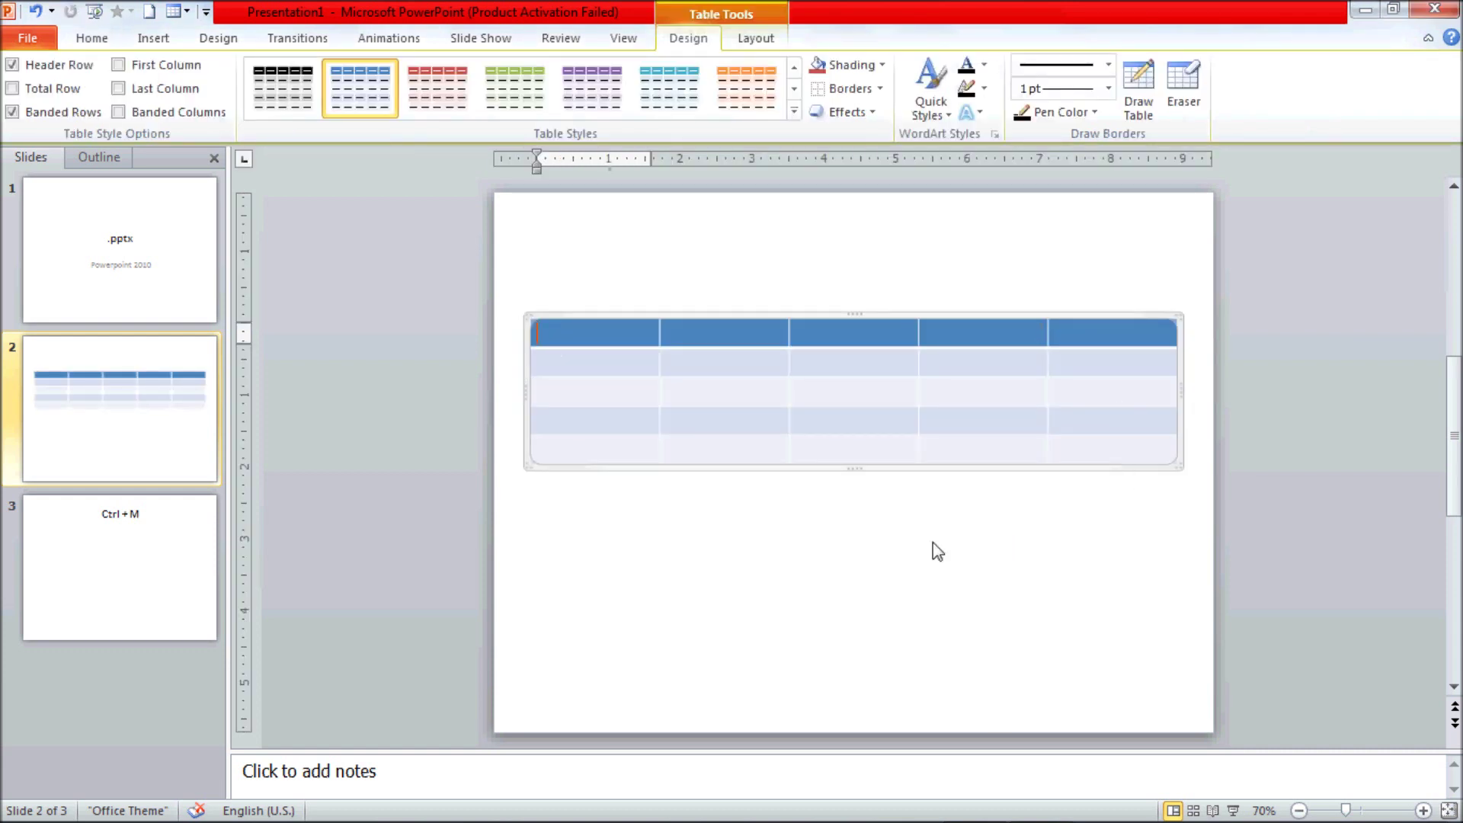
key(ctrl+z)
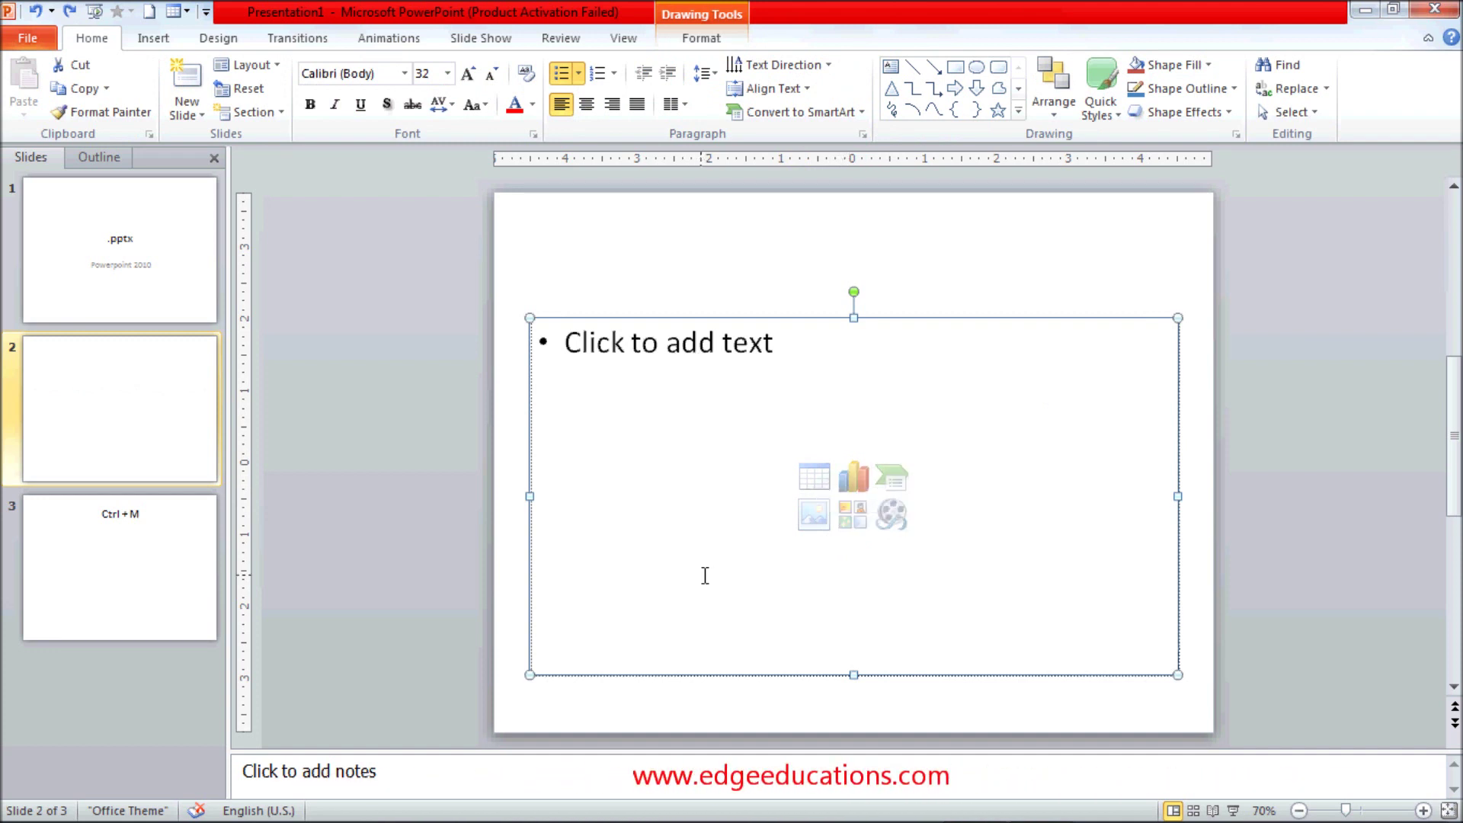
click(657, 346)
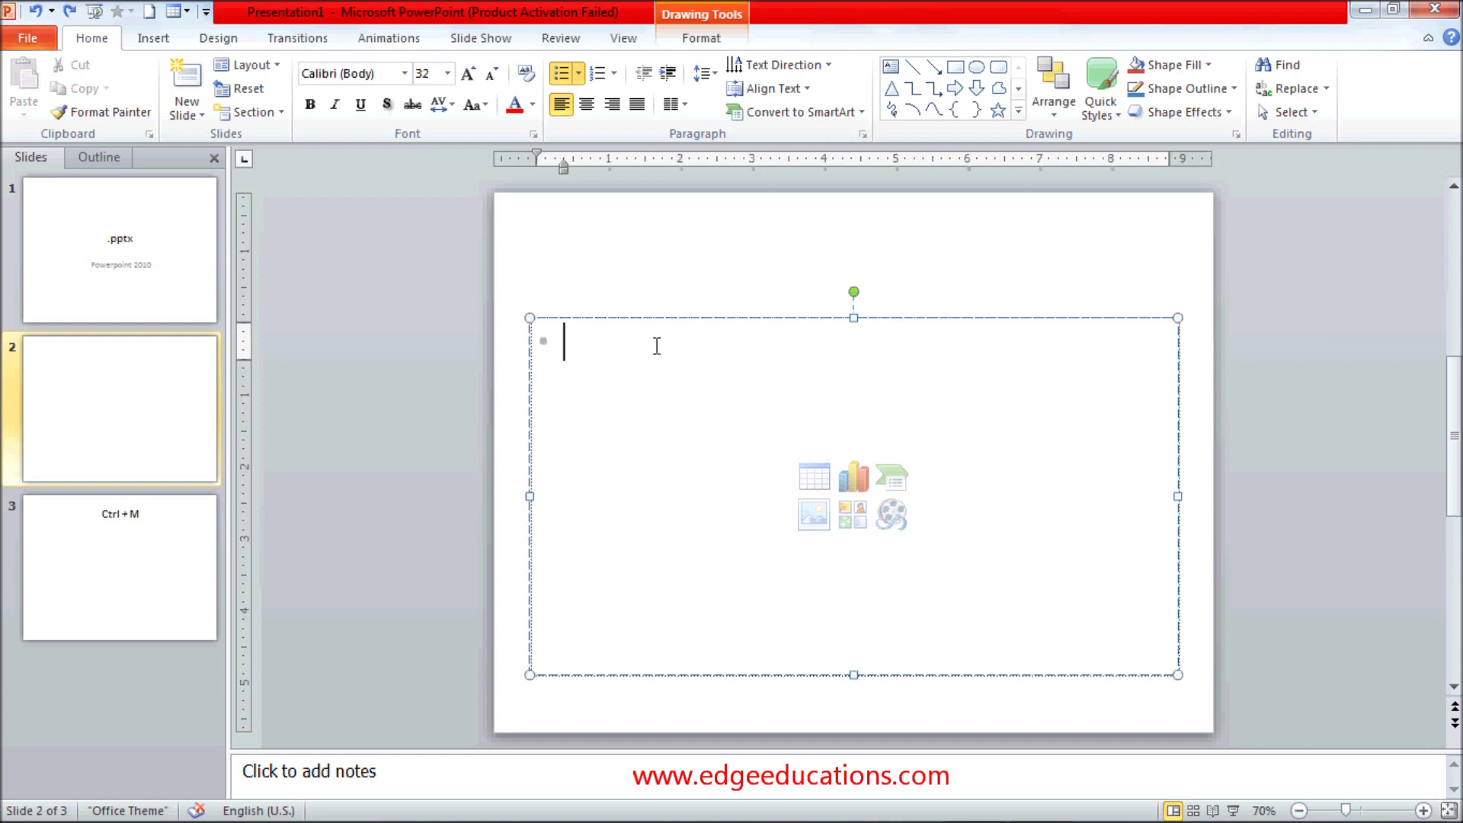
Type the bullets First, Second, Third, Fourth and Fifth on slide 2, then select slide 3
text(First)
key(Return)
text(Second)
key(Return)
text(Third)
key(Return)
text(Fourth)
key(Return)
text(Fifth)
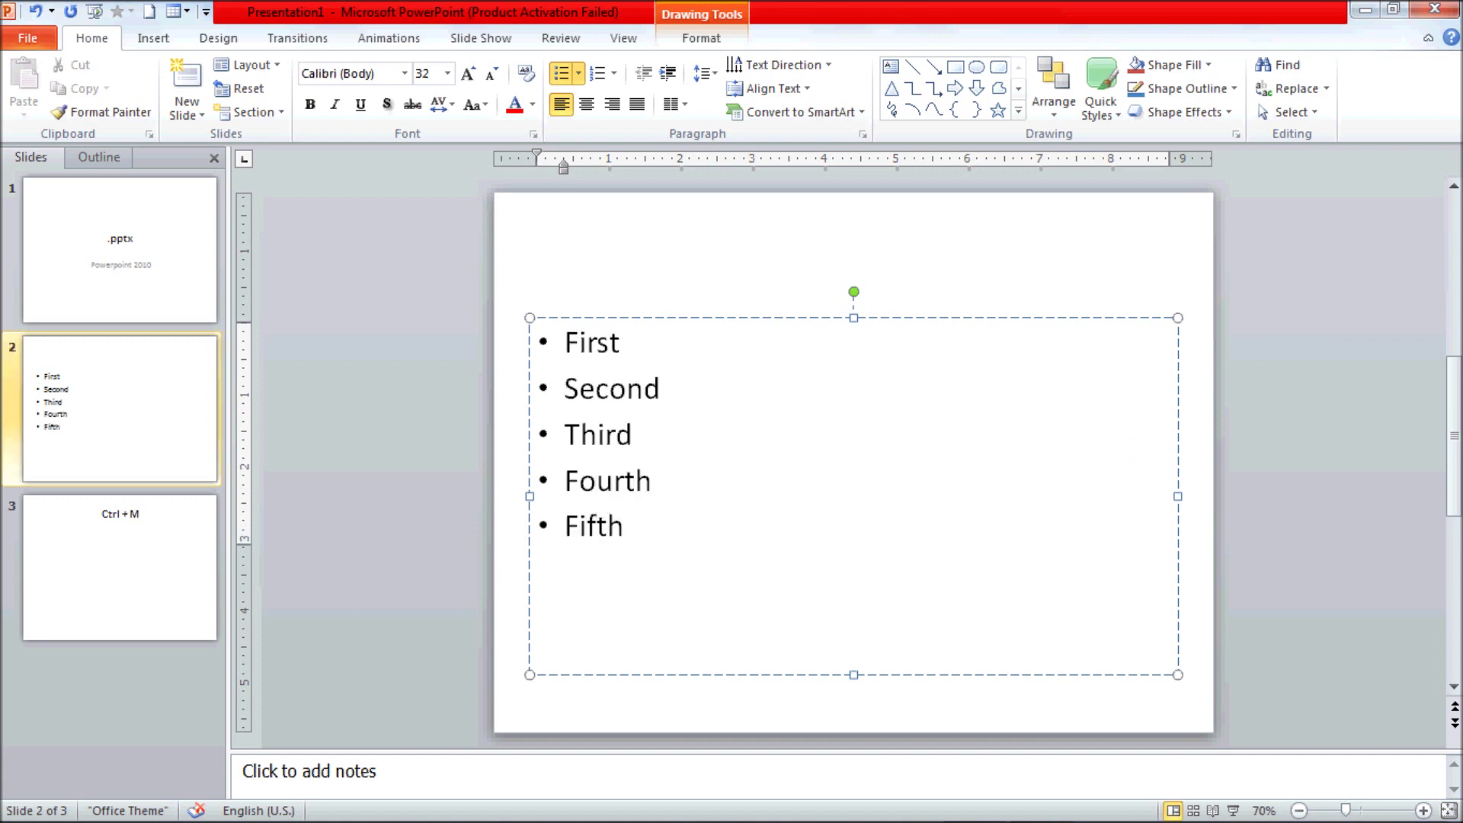
click(81, 553)
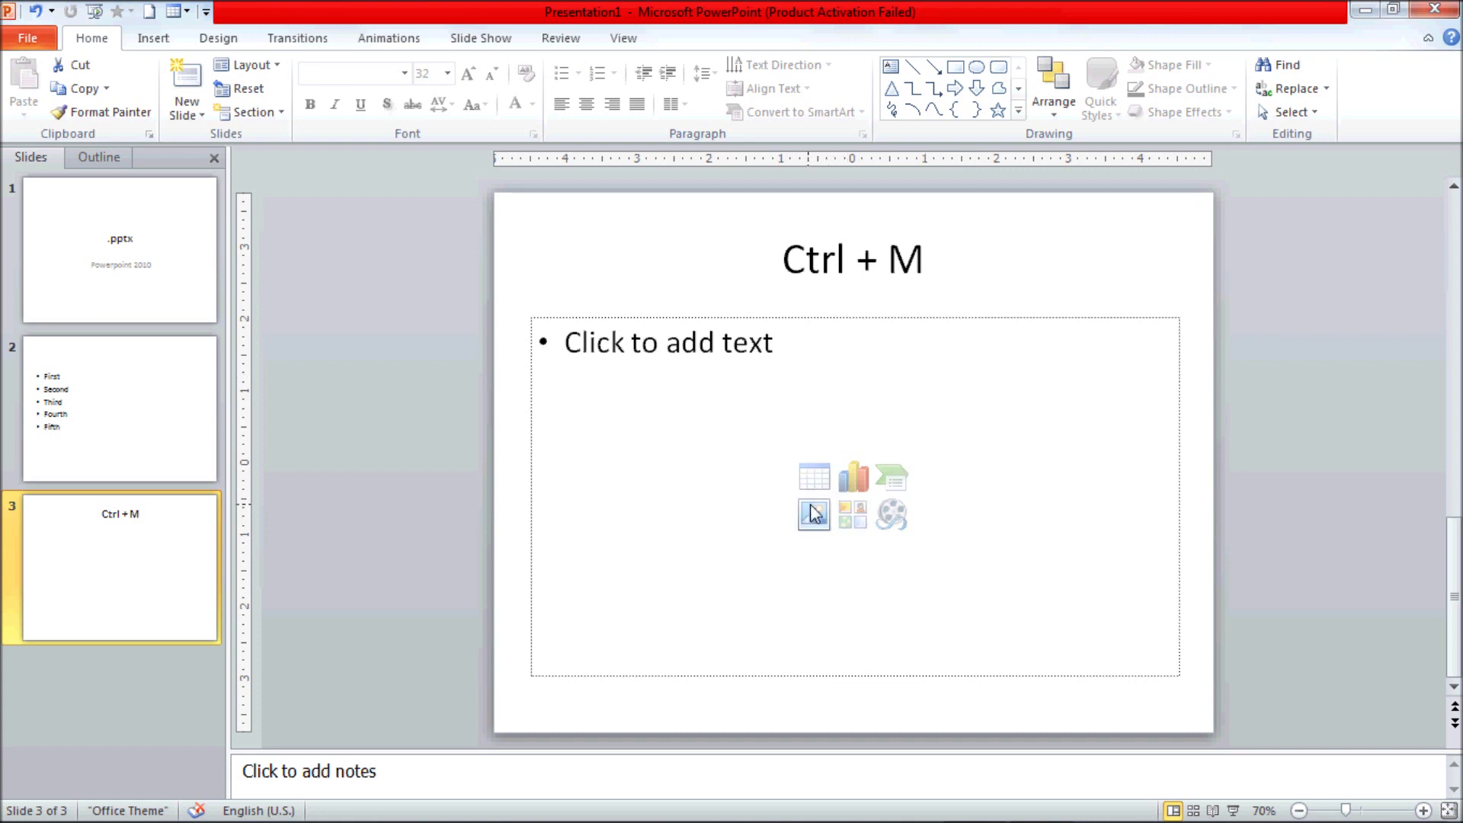
Enter the bullet 'Slide Show :- F5' on slide 3, then select slide 1's thumbnail
click(50, 645)
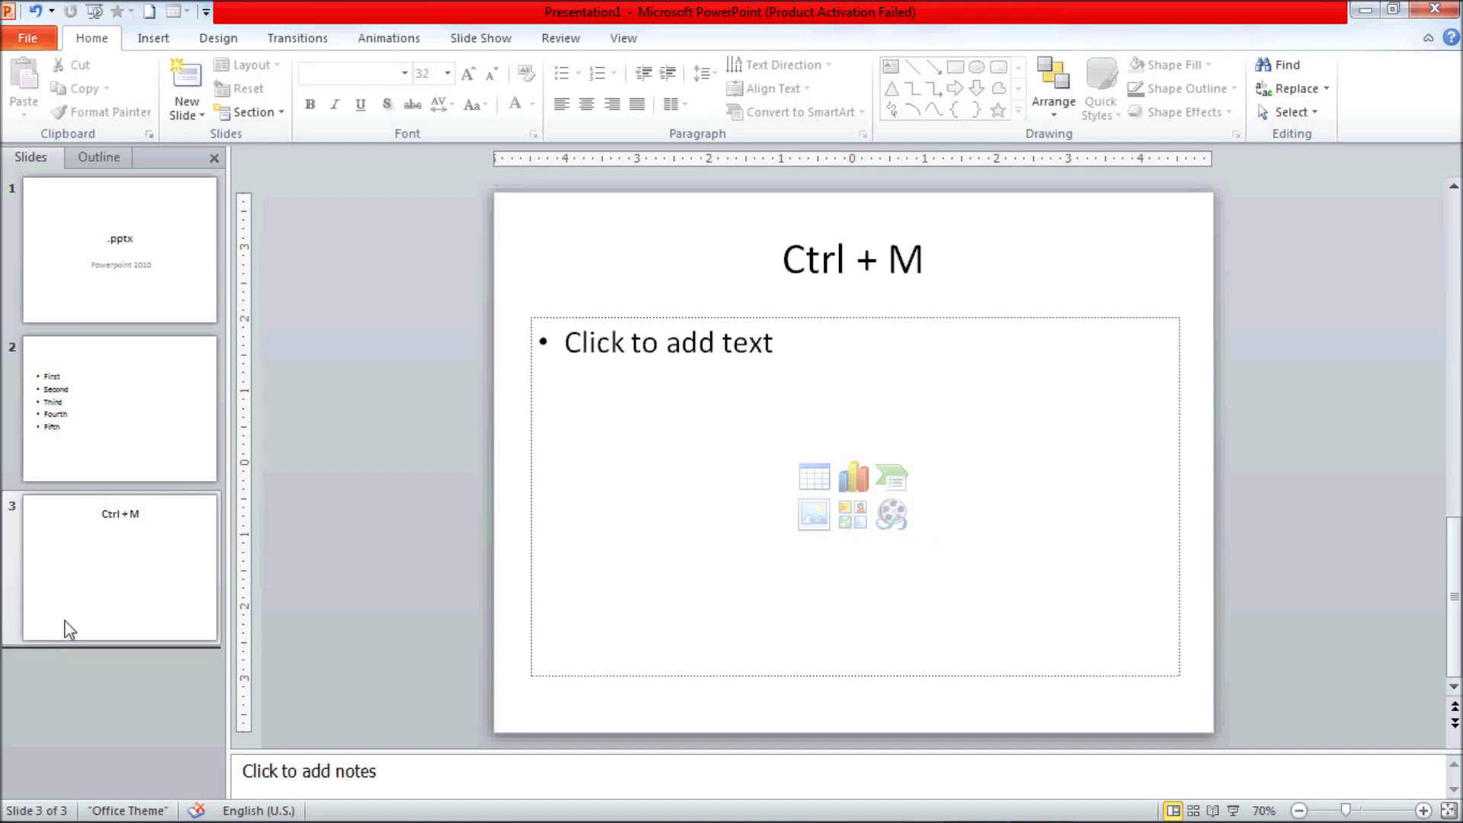
click(697, 356)
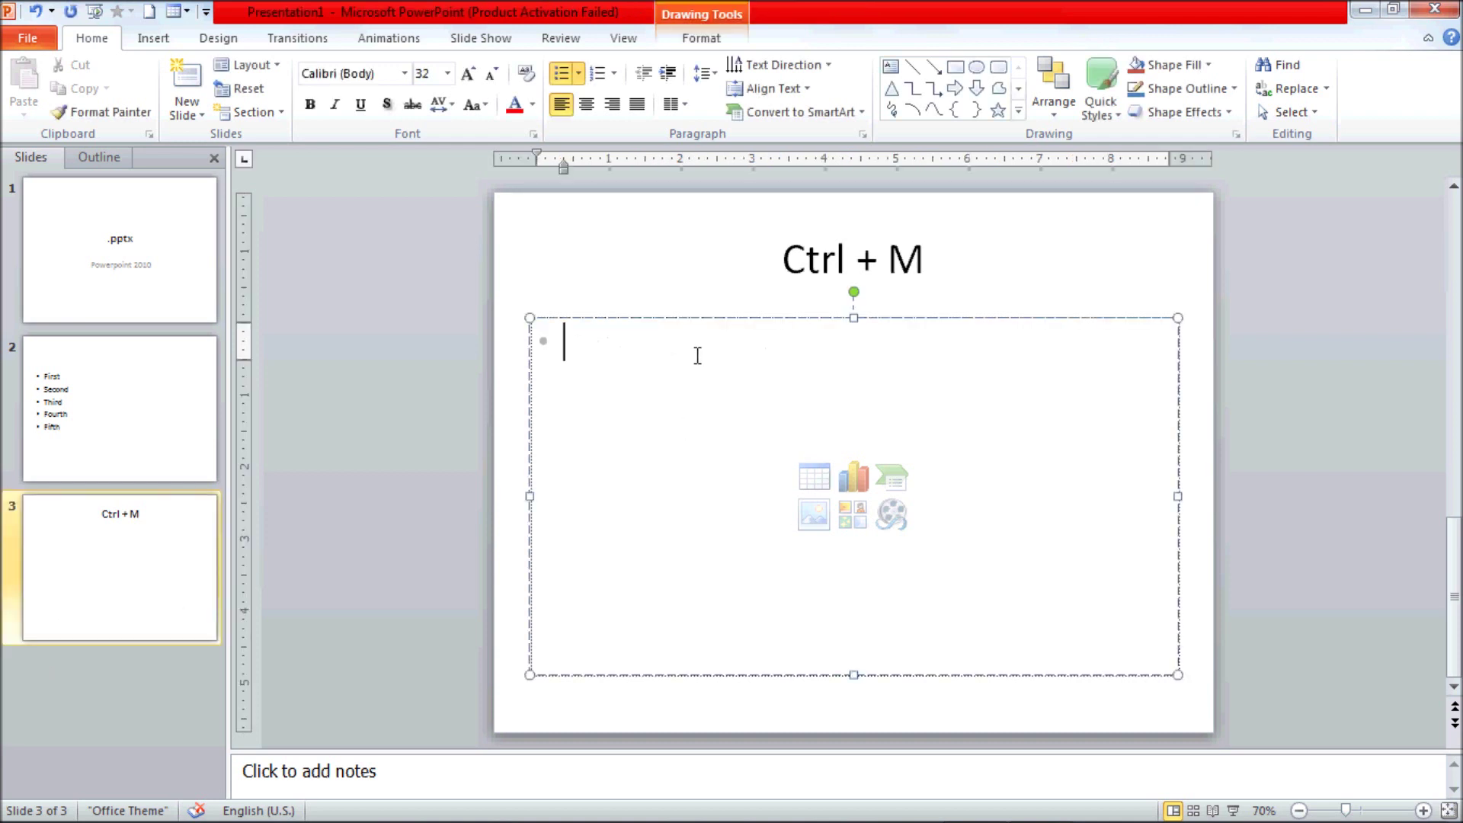
text(Slide Show :-)
key(Tab)
key(BackSpace)
text(F5)
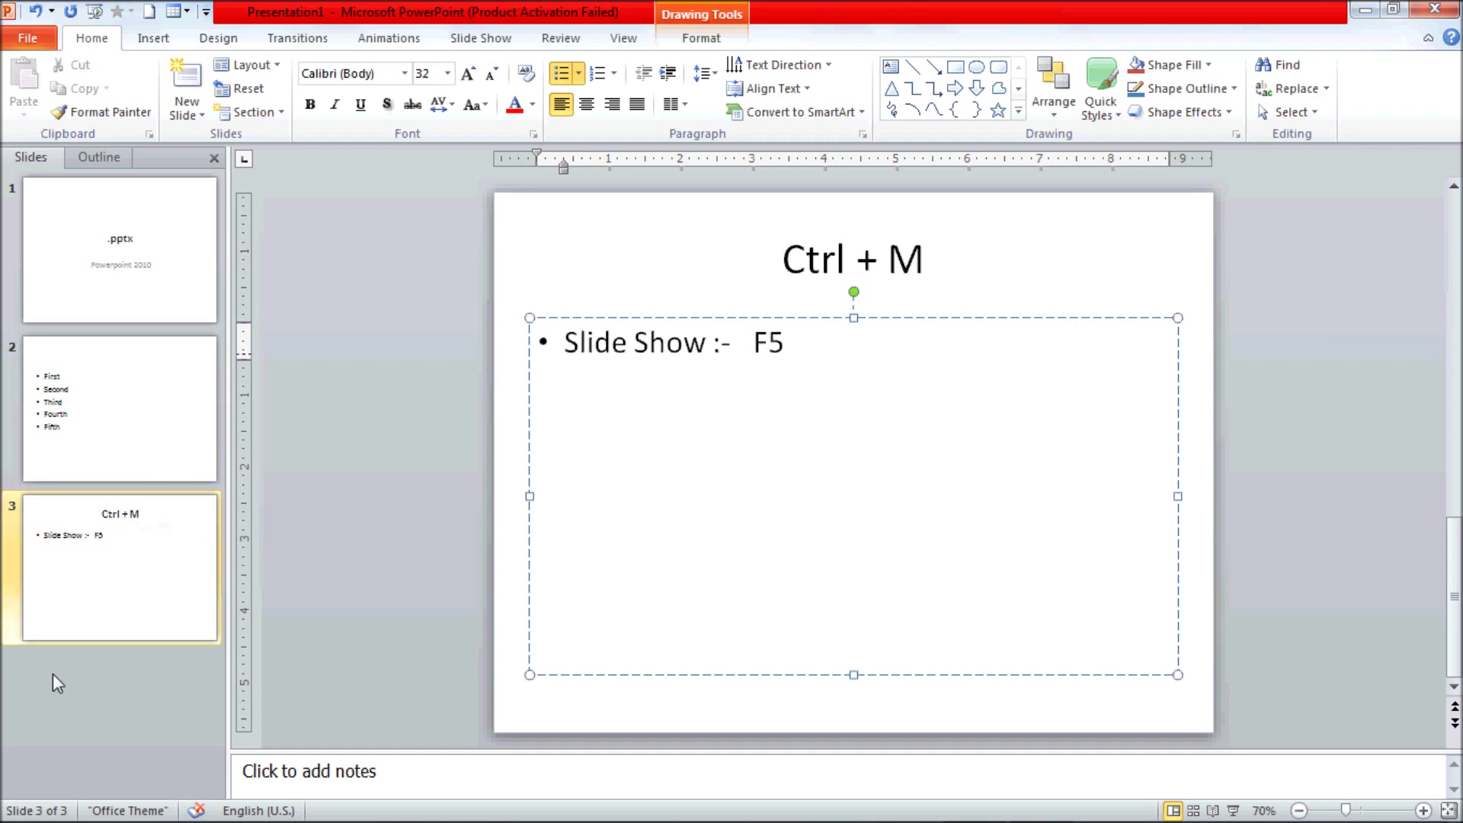
click(127, 334)
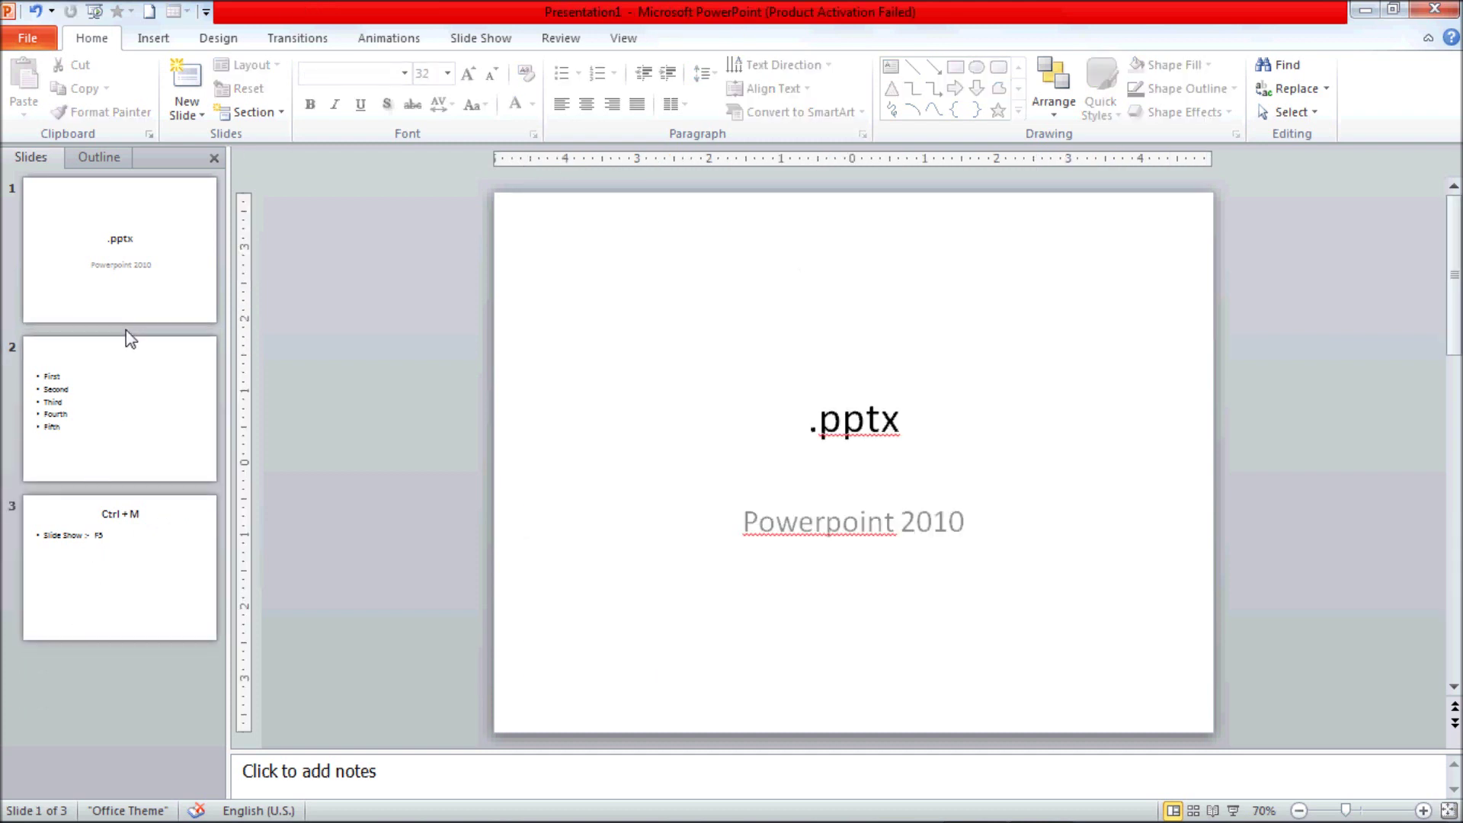
Insert a new slide after slide 1 titled 'edge Education', then go to slide 4
key(ctrl+m)
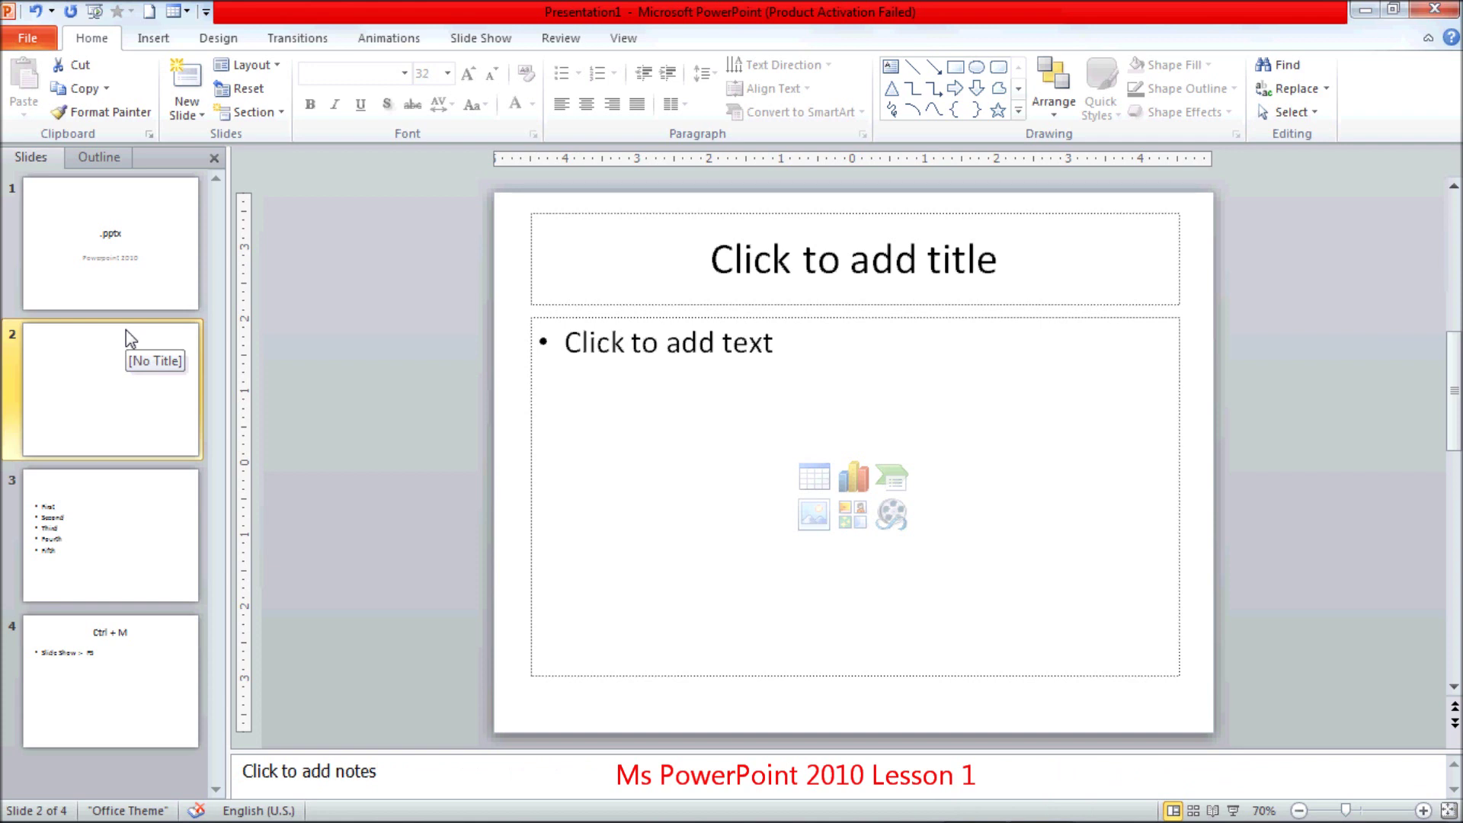
click(786, 254)
text(edge )
text(Education)
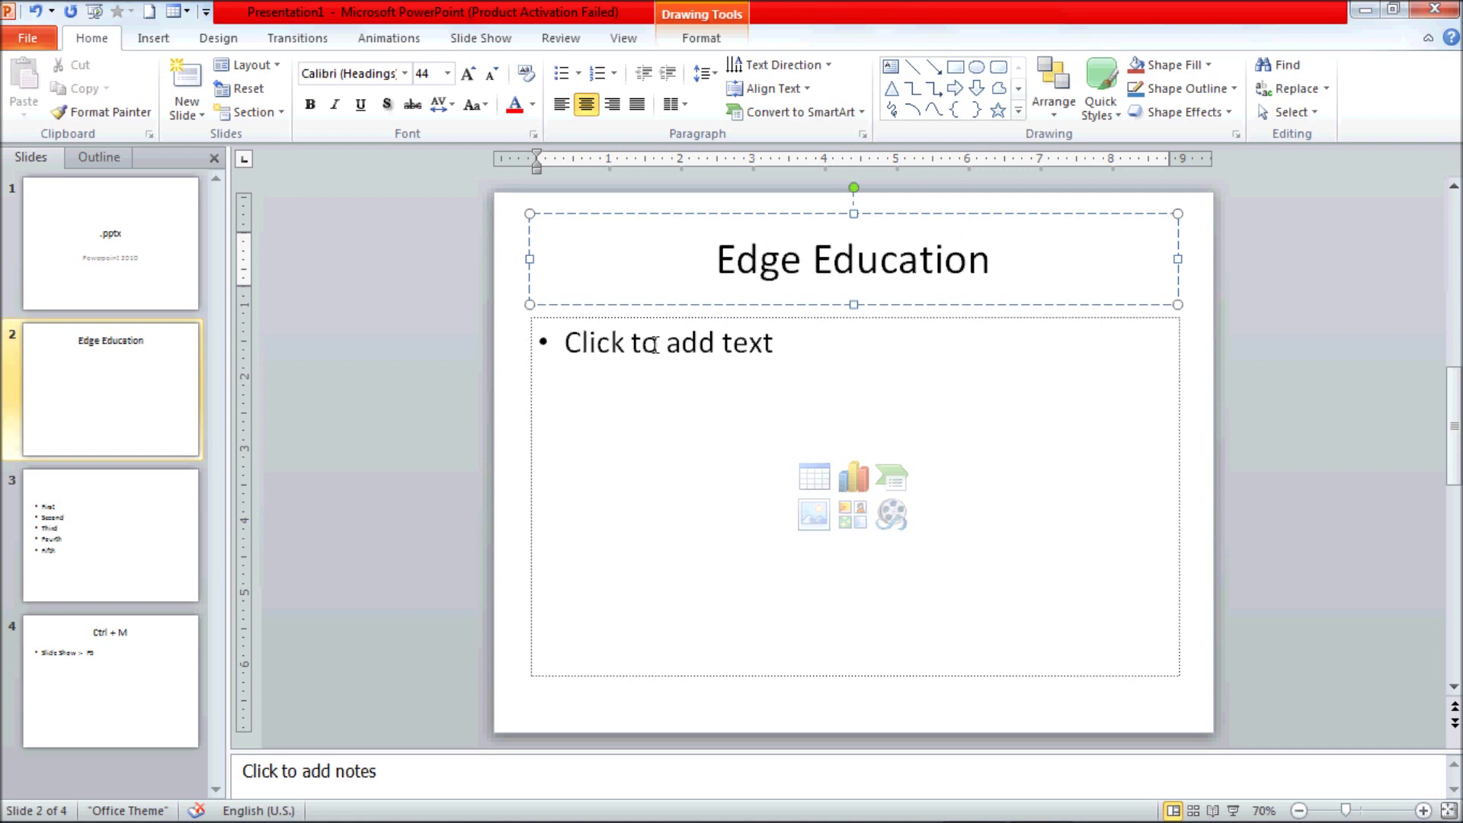
click(91, 655)
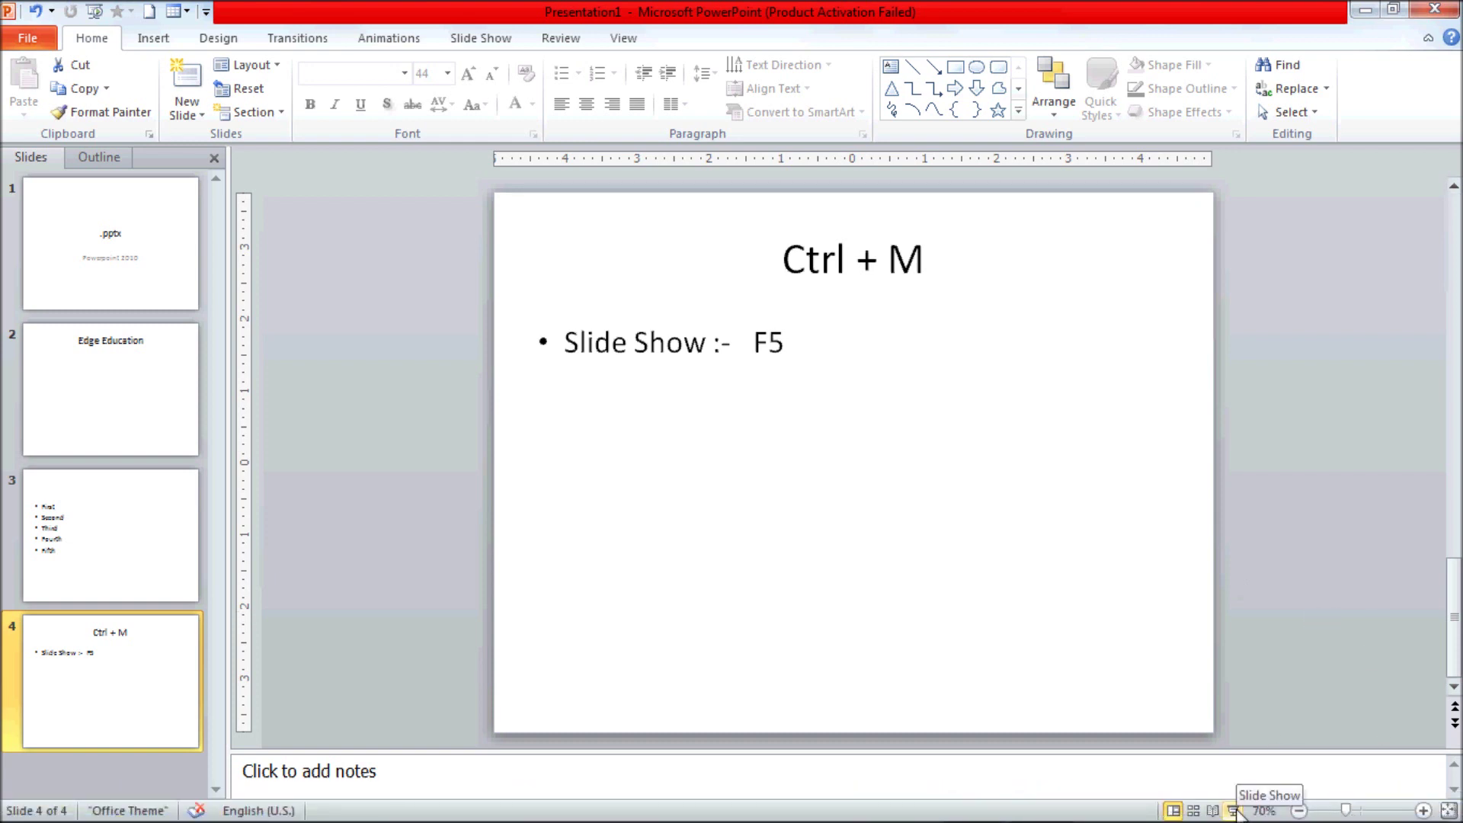
click(1154, 589)
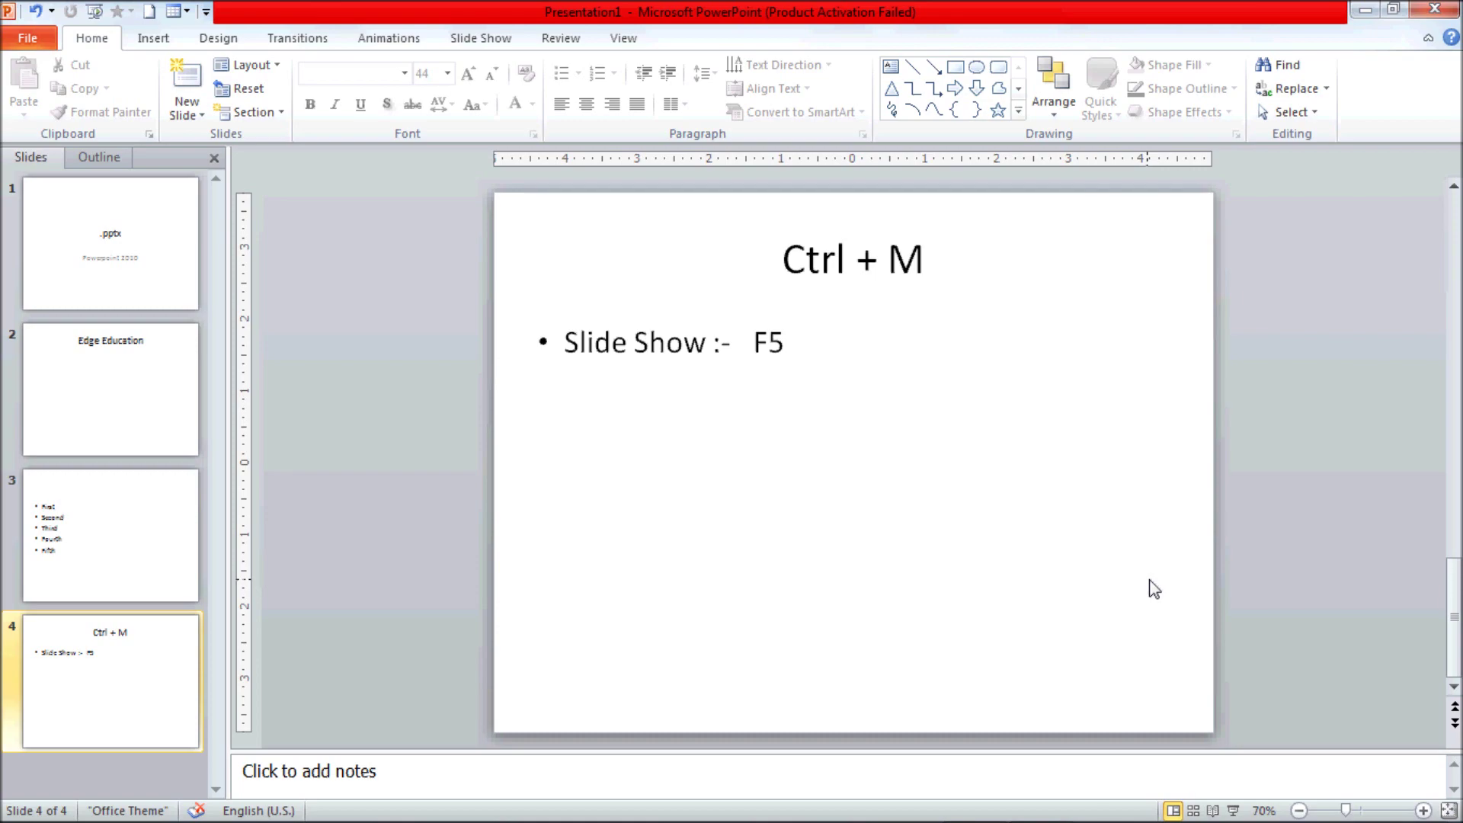
Run the slide show with F5 through all four slides to the end screen, then exit
key(F5)
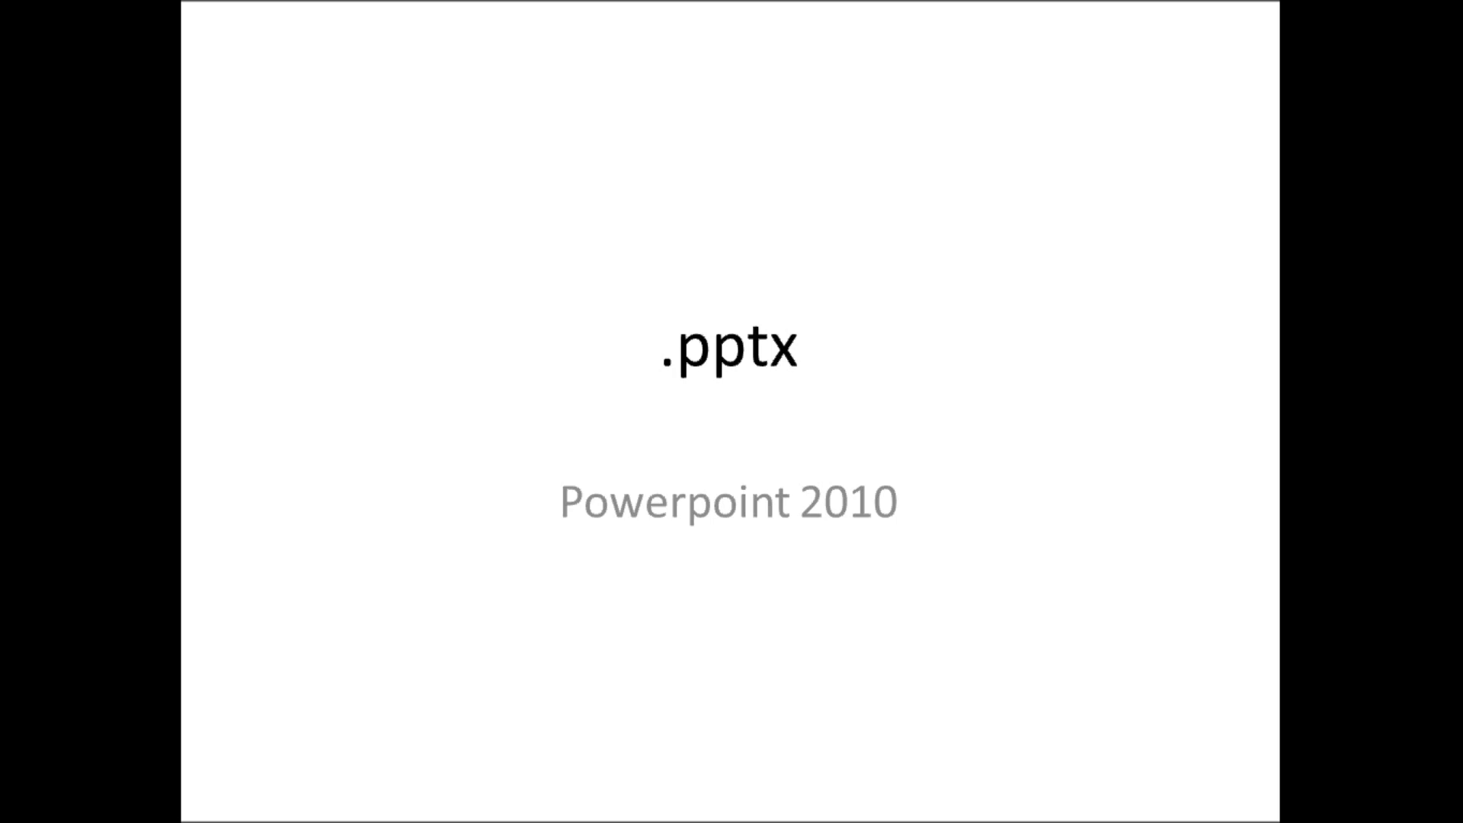
key(Right)
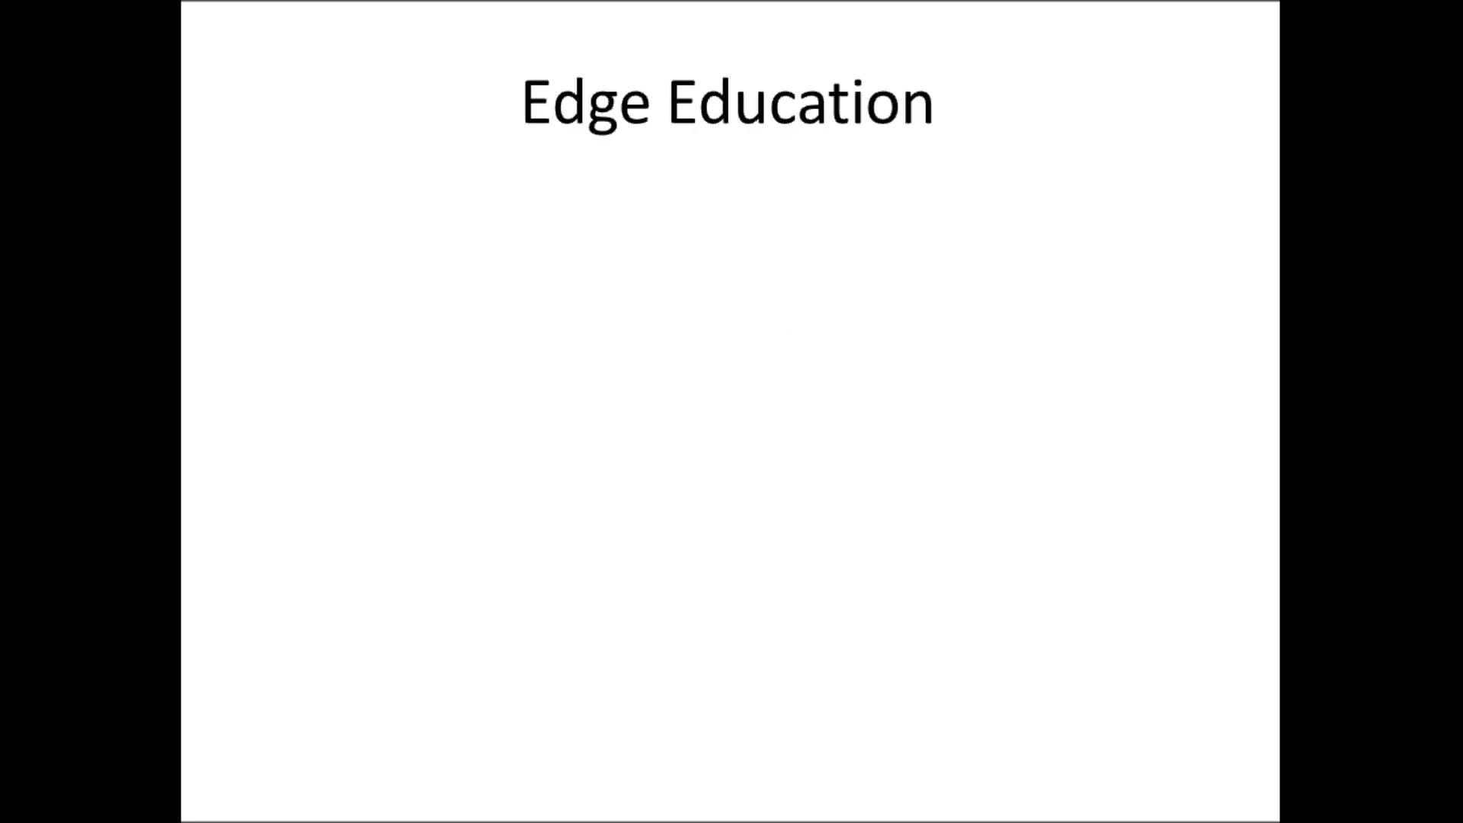
key(Right)
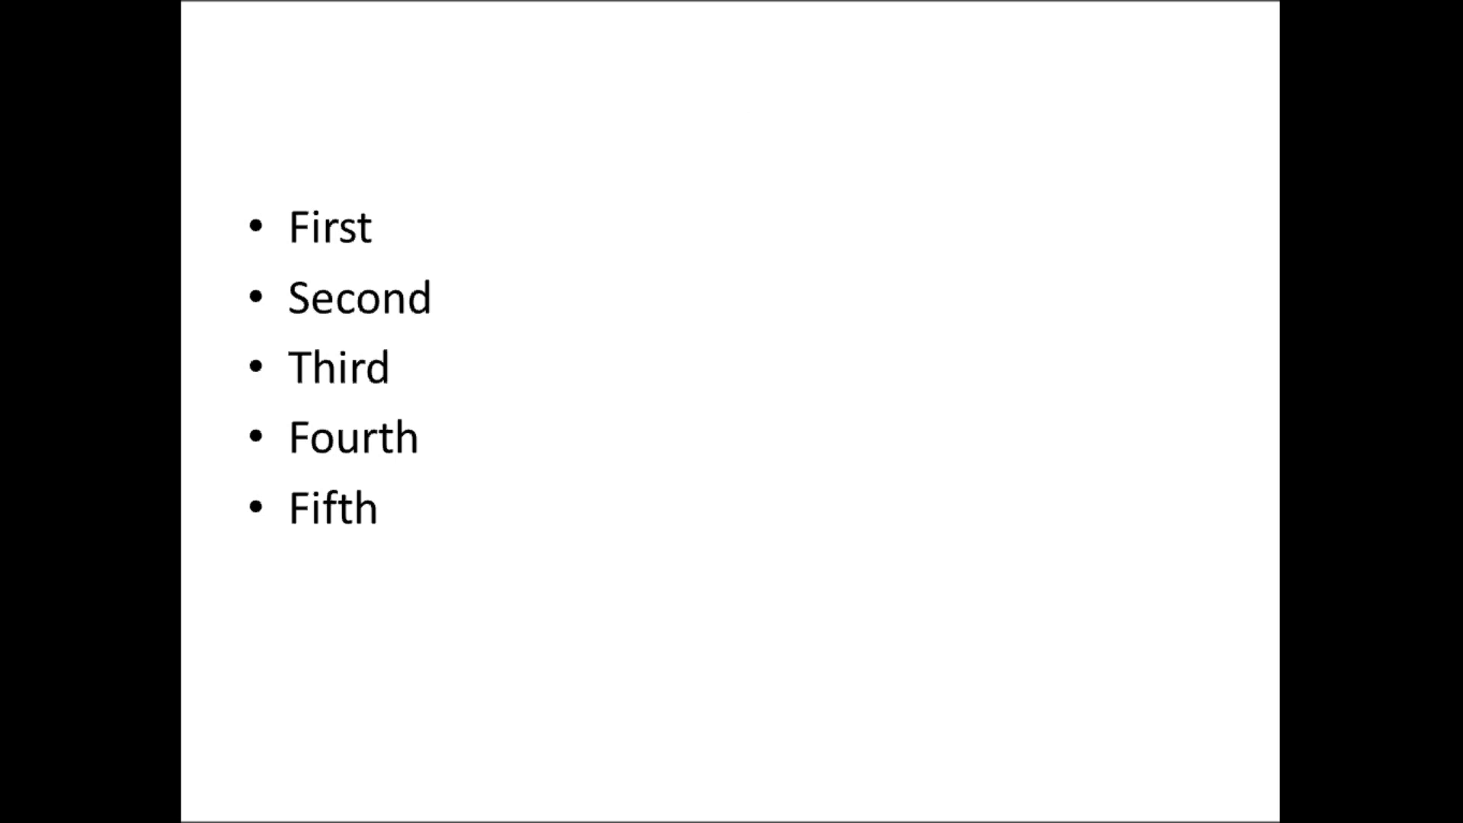
key(Right)
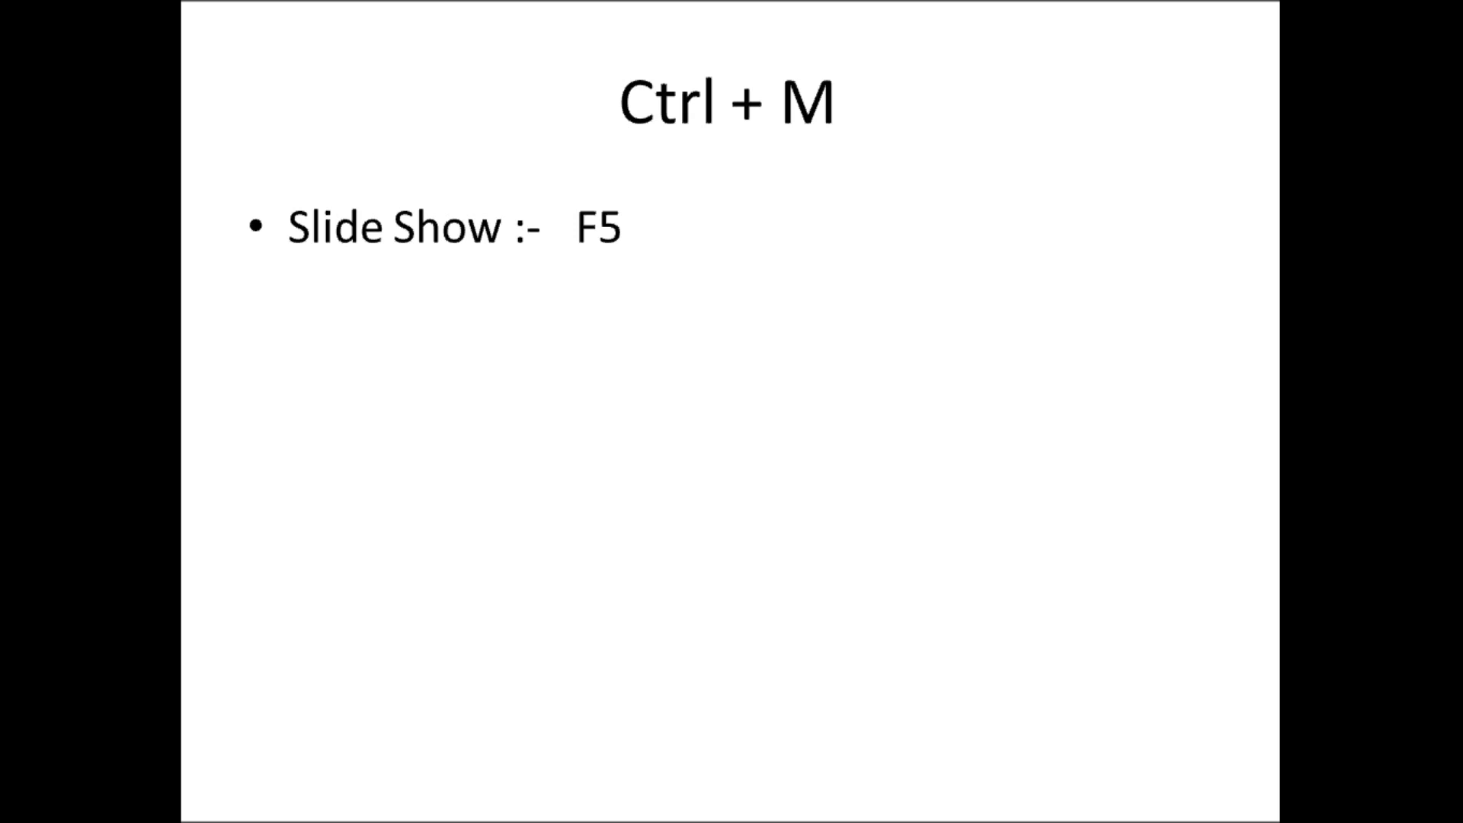
key(Right)
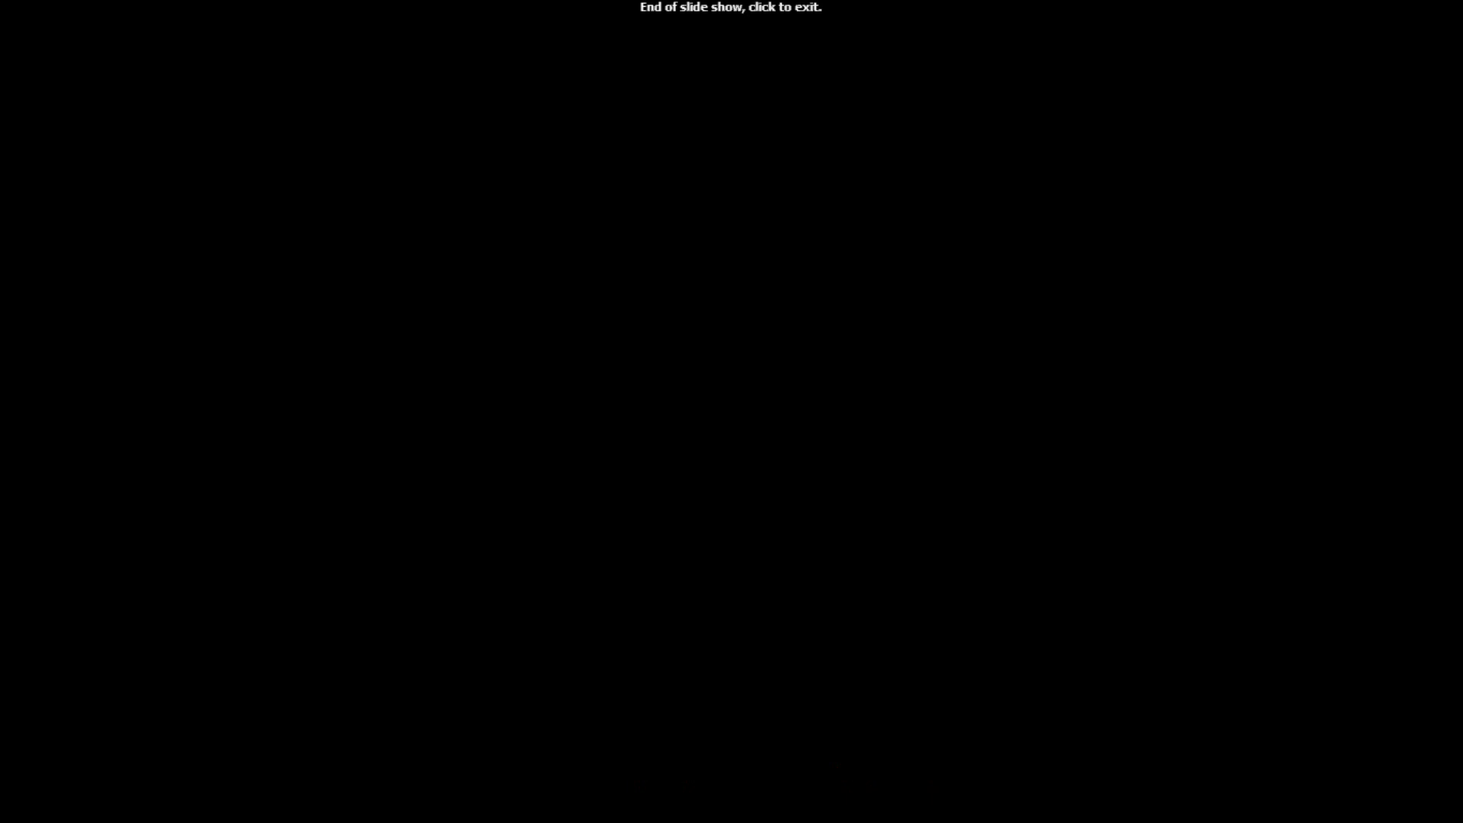
click(1154, 588)
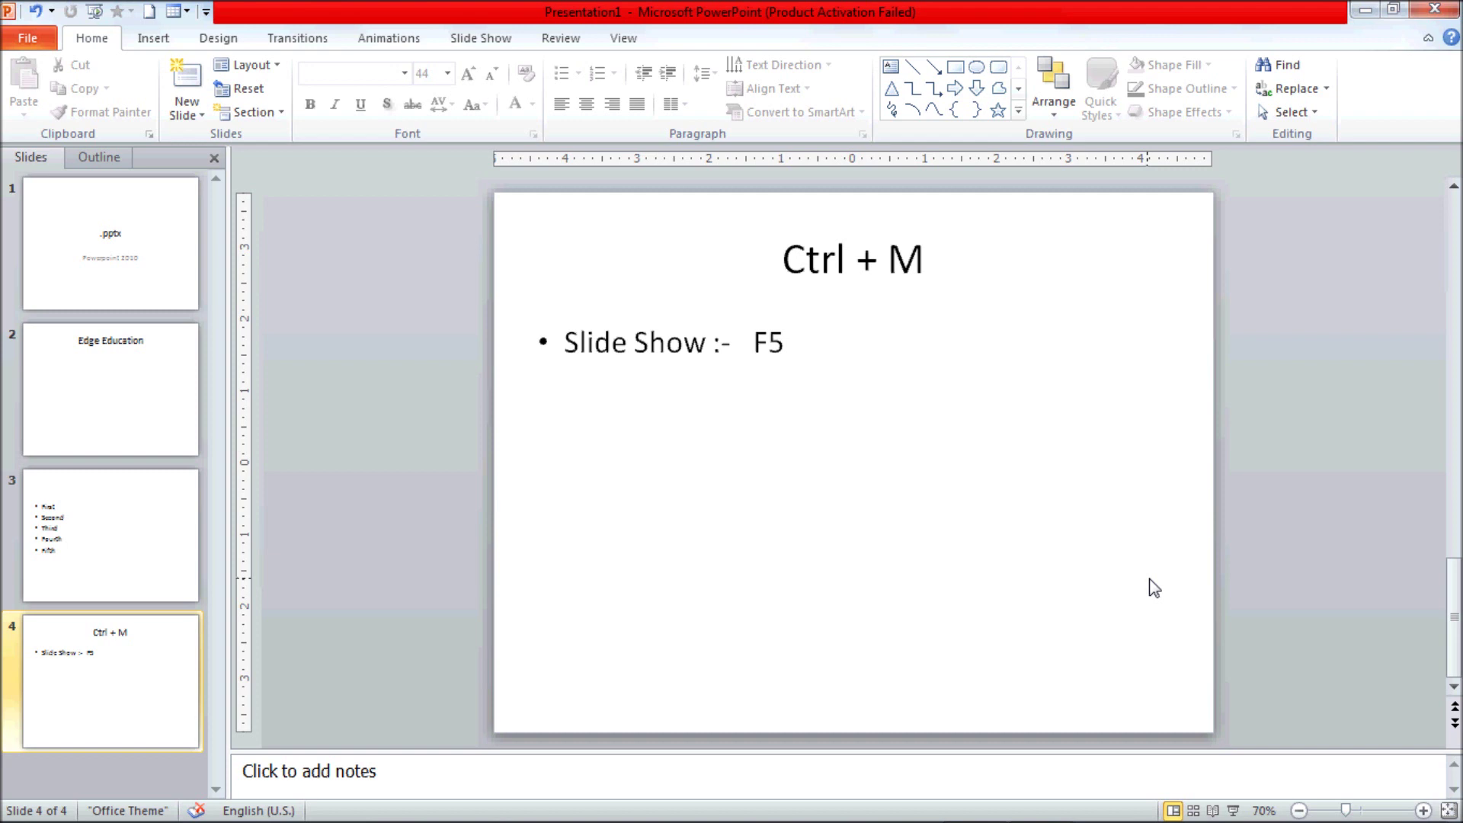
click(9, 44)
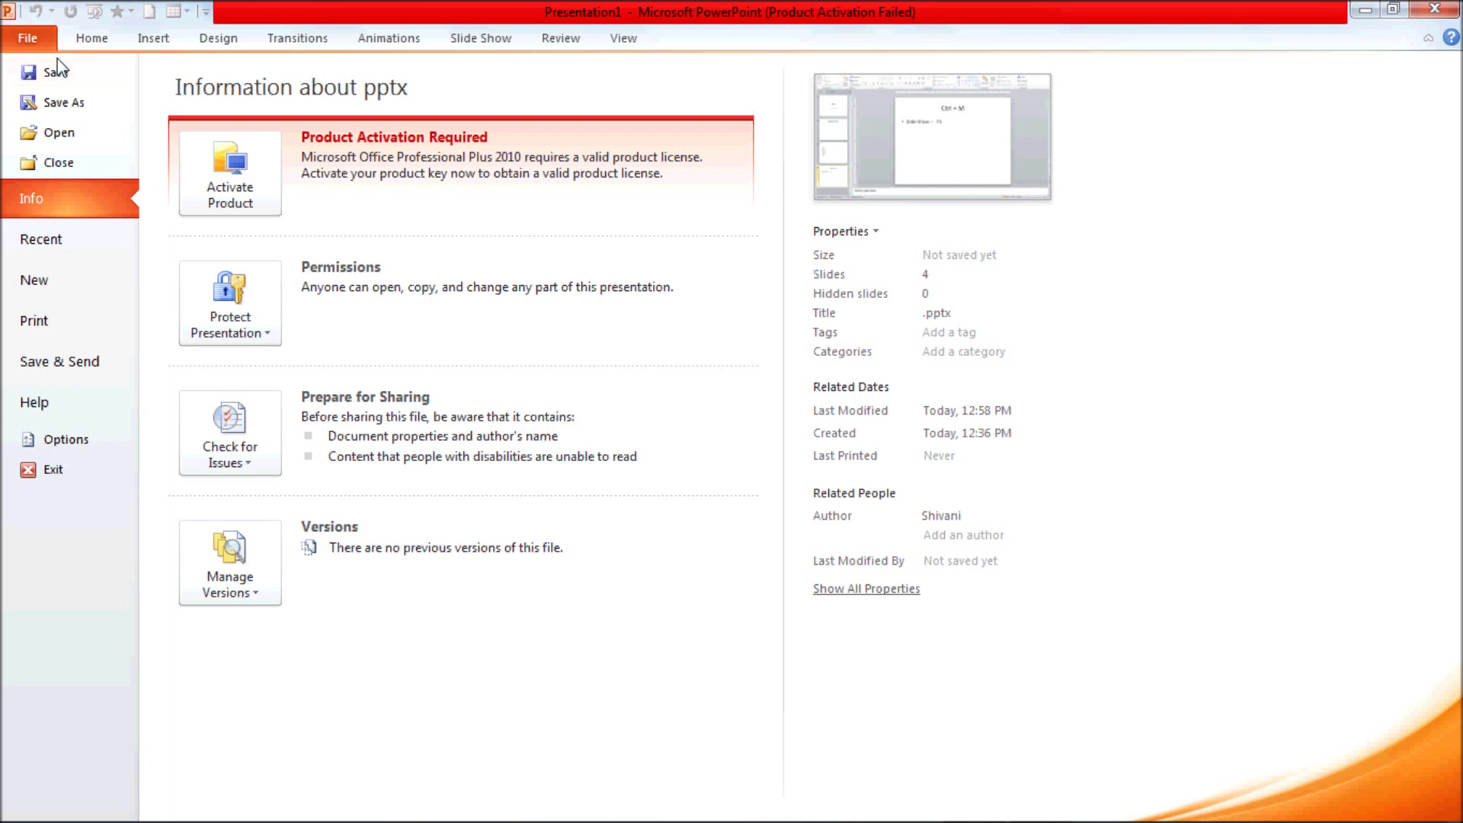
key(Escape)
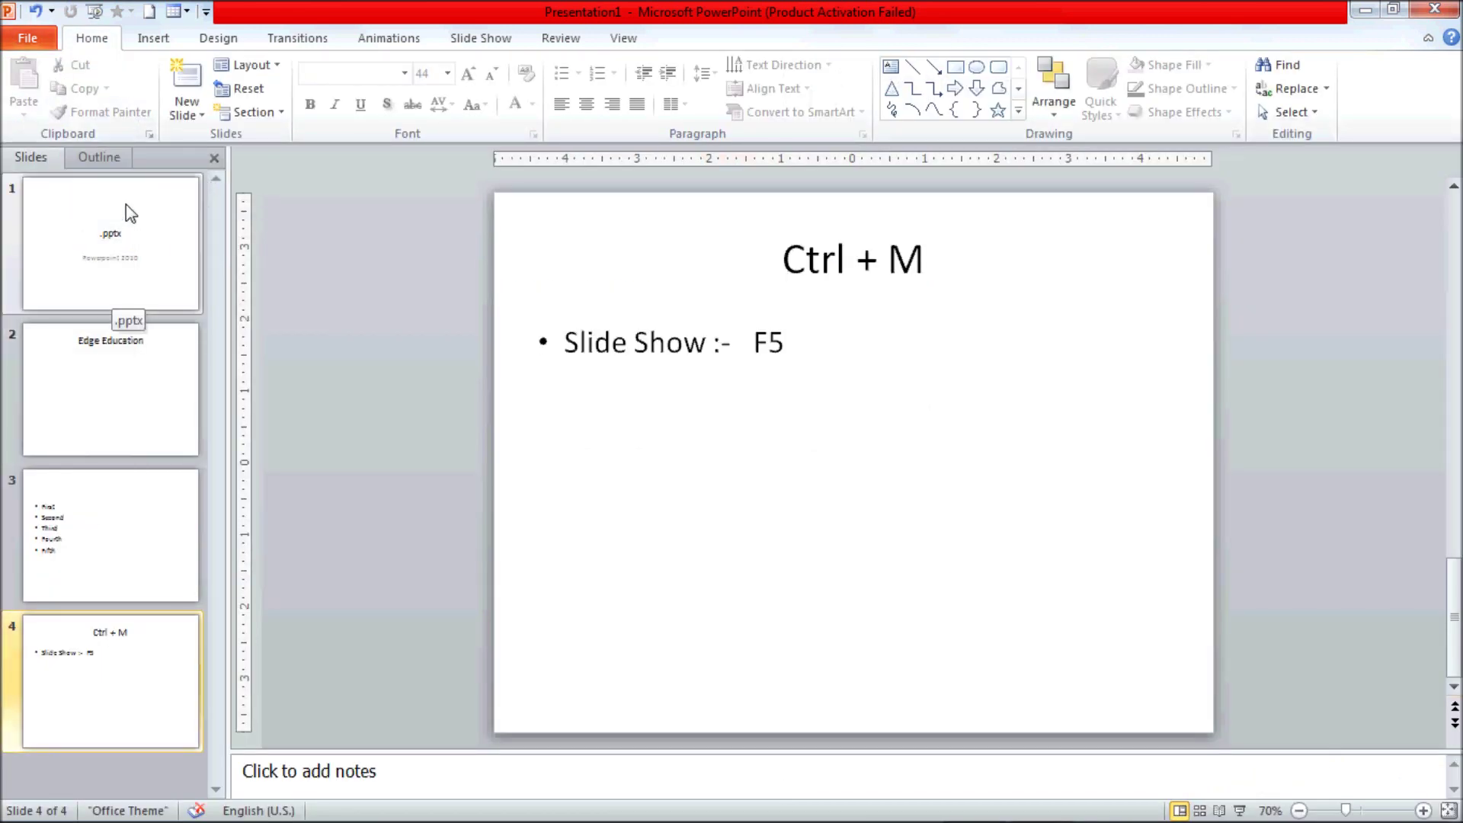
Start Save As and choose the Documents library as the save location
click(28, 38)
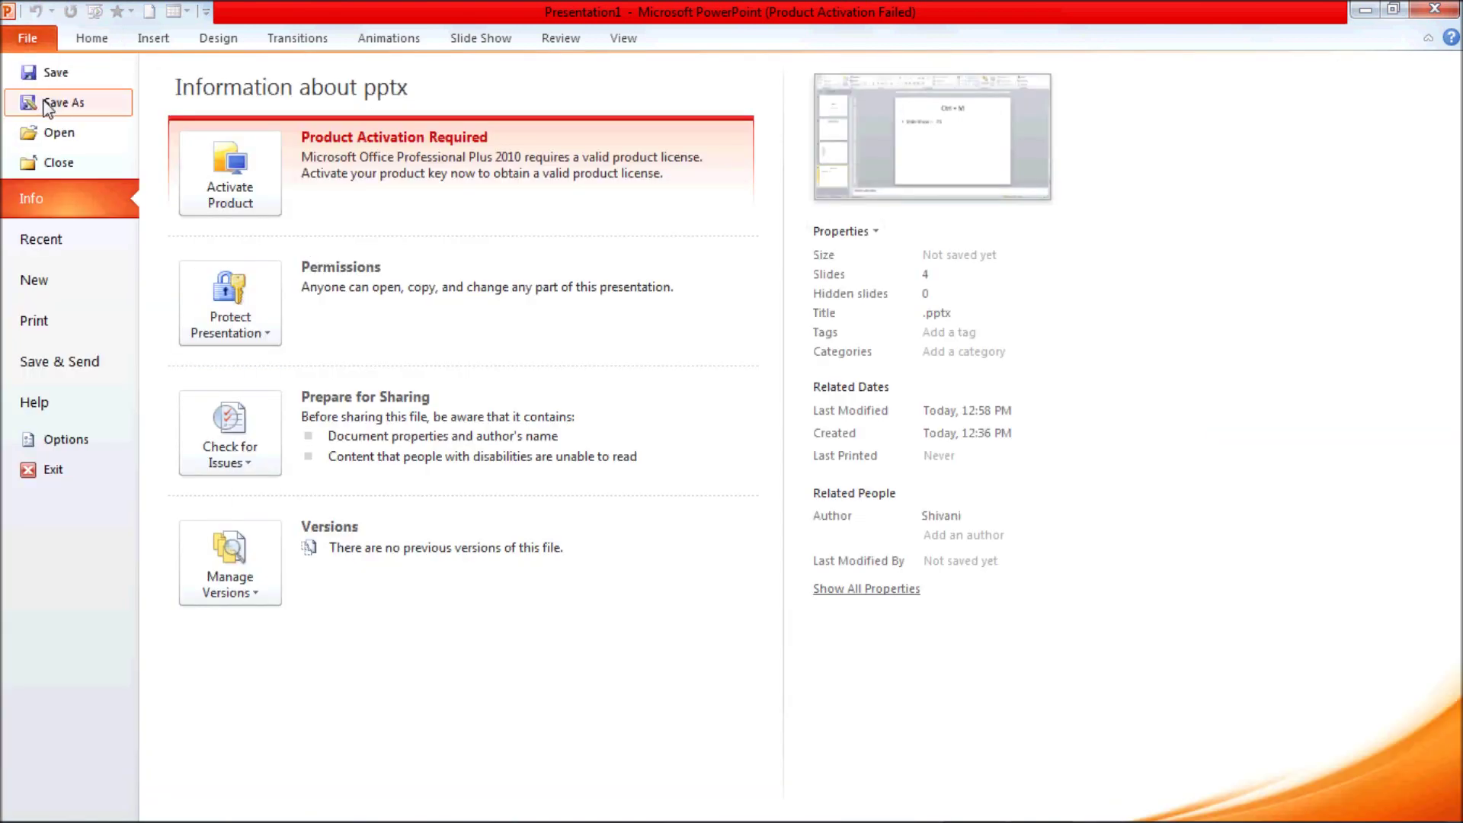
click(45, 104)
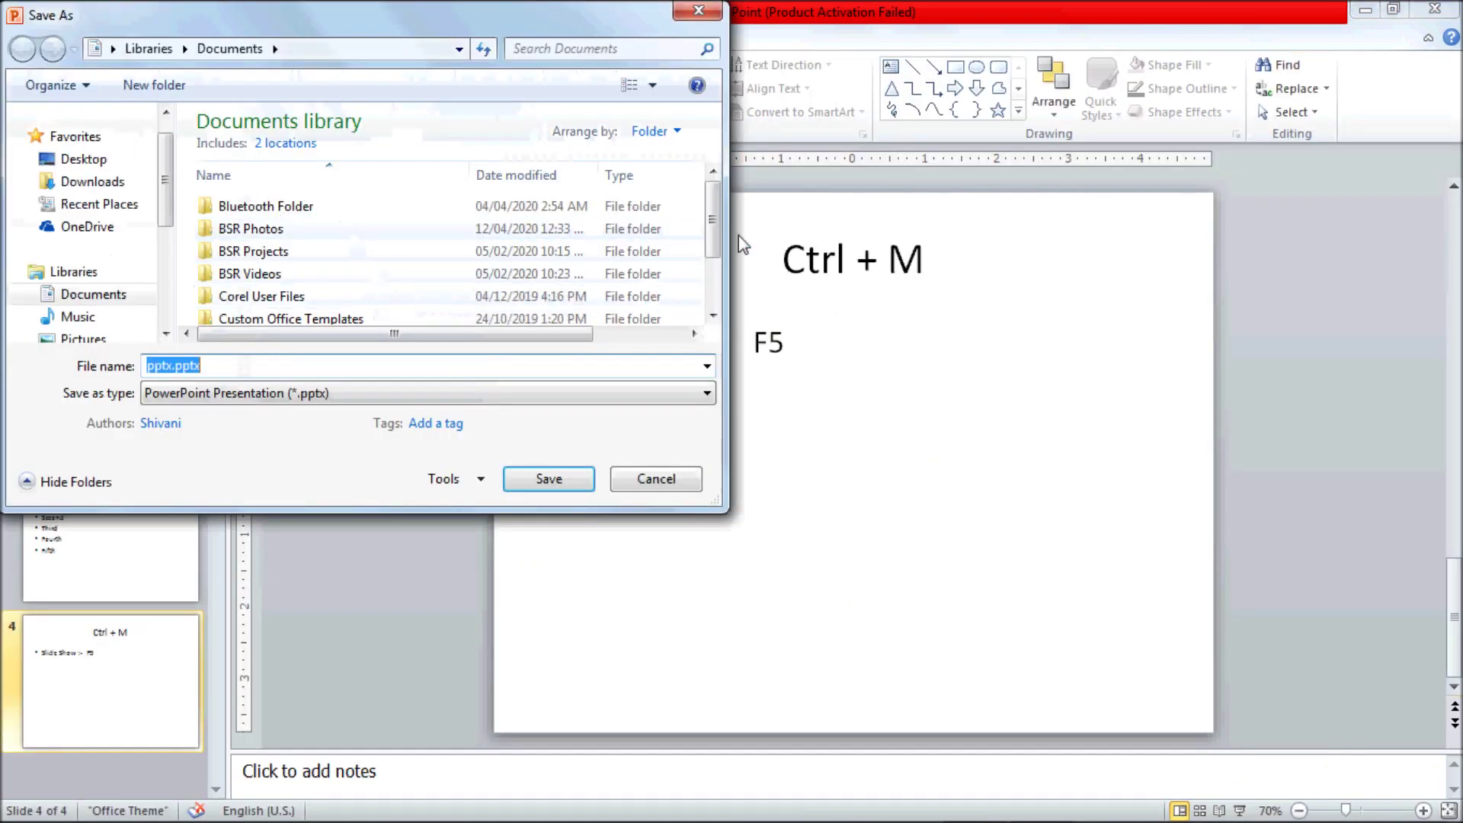
drag(713, 220, 722, 270)
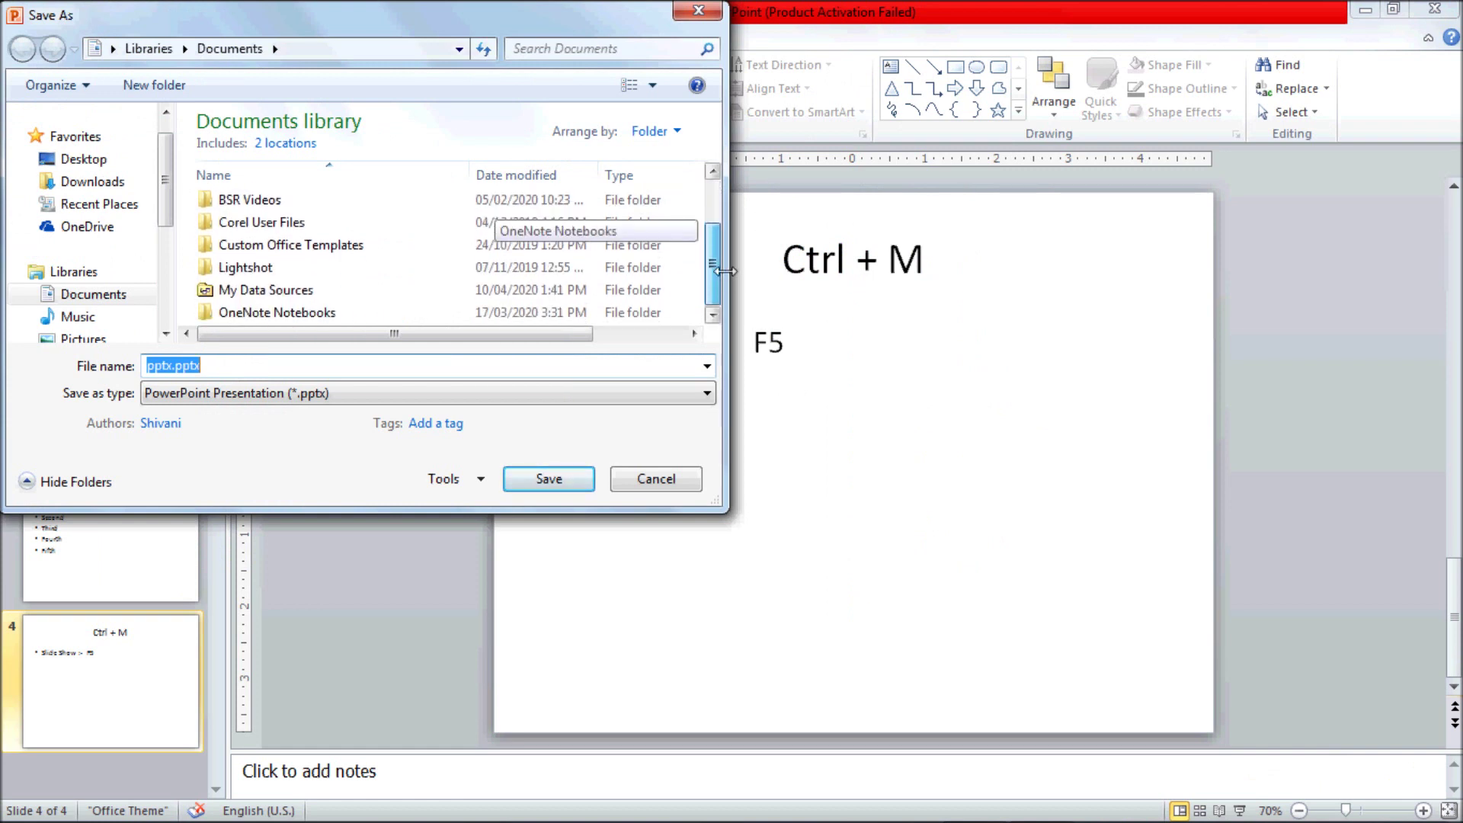
click(72, 296)
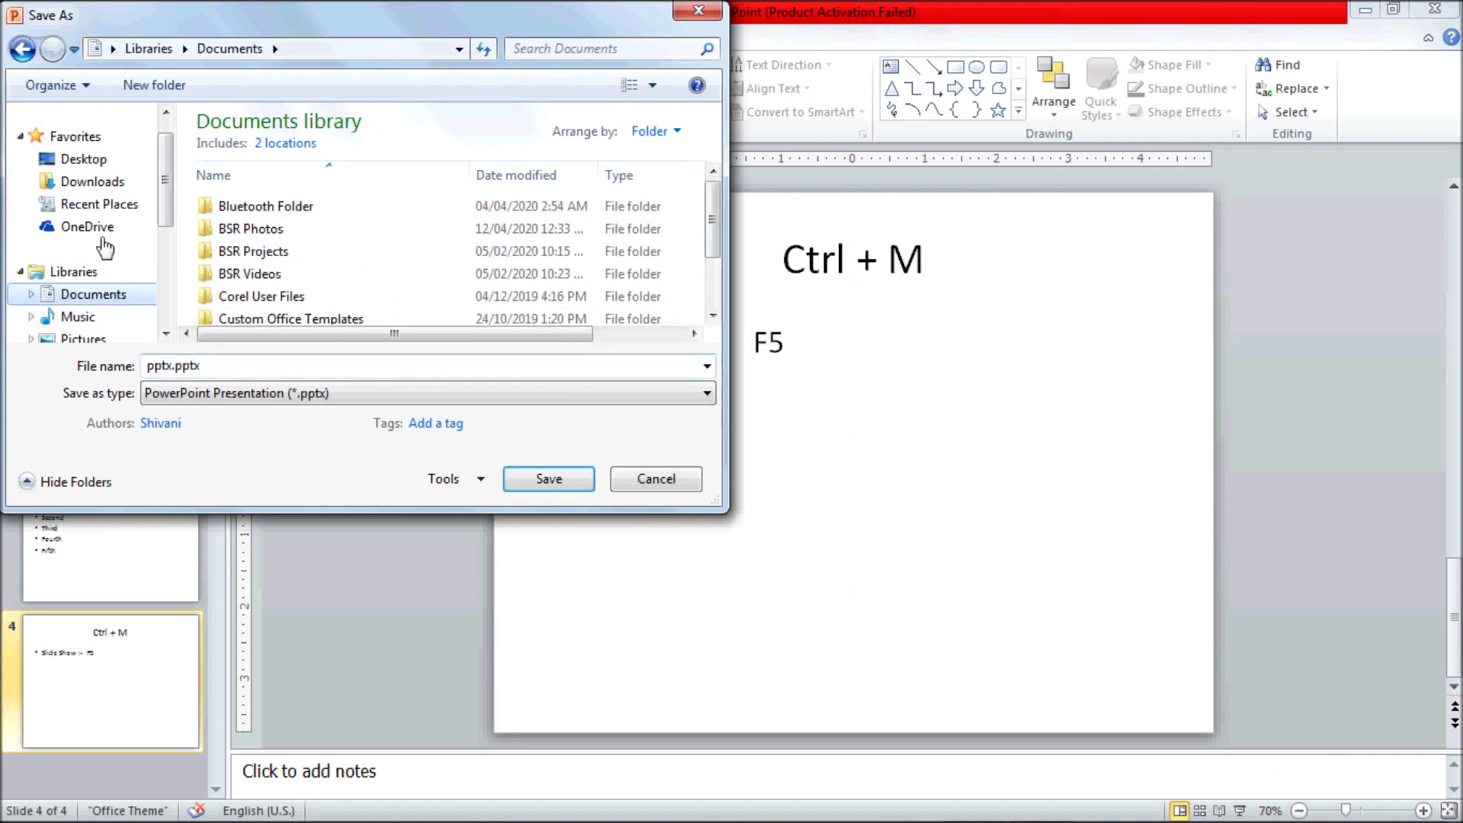
click(98, 163)
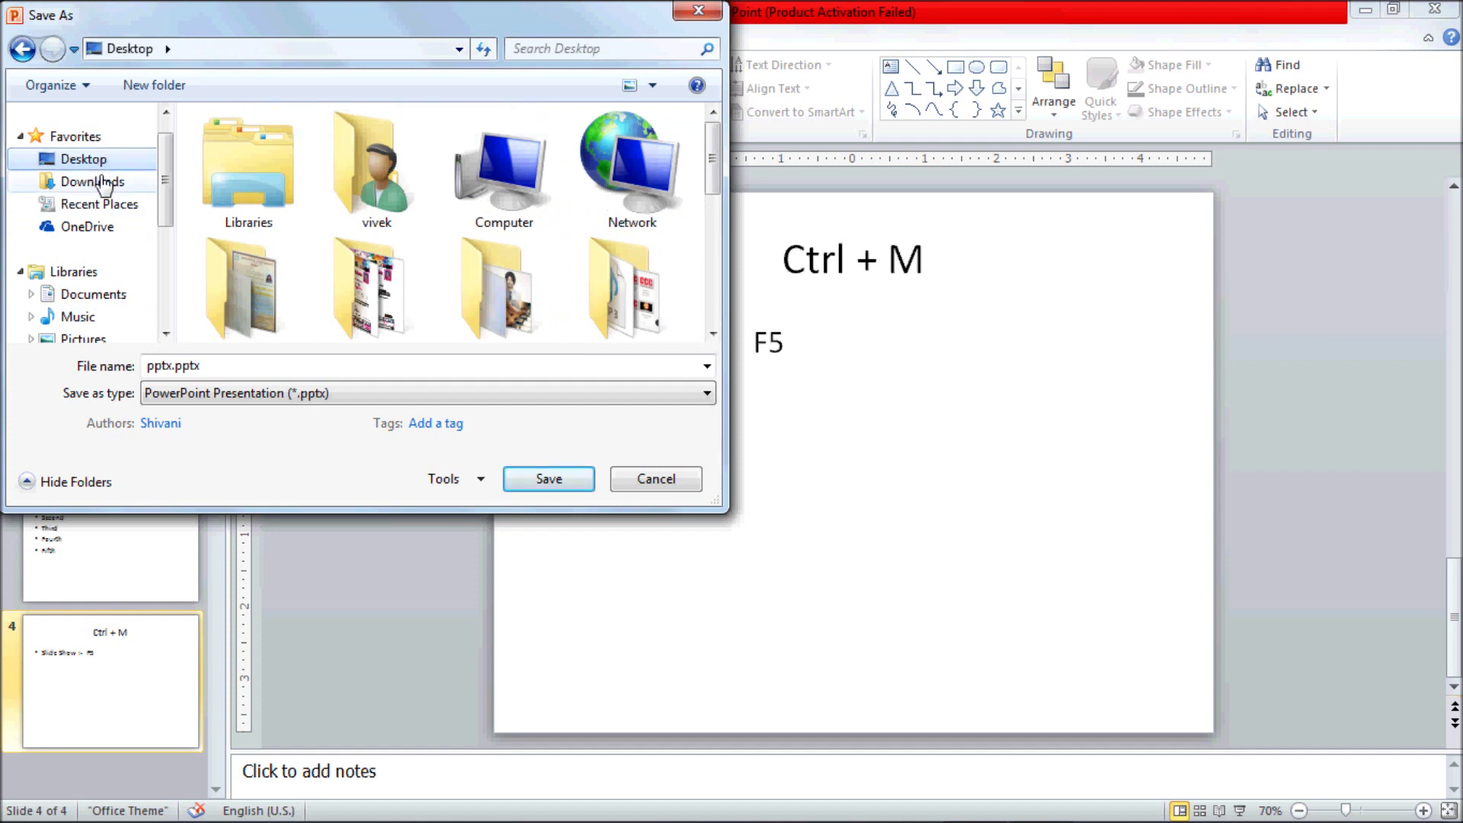
click(103, 178)
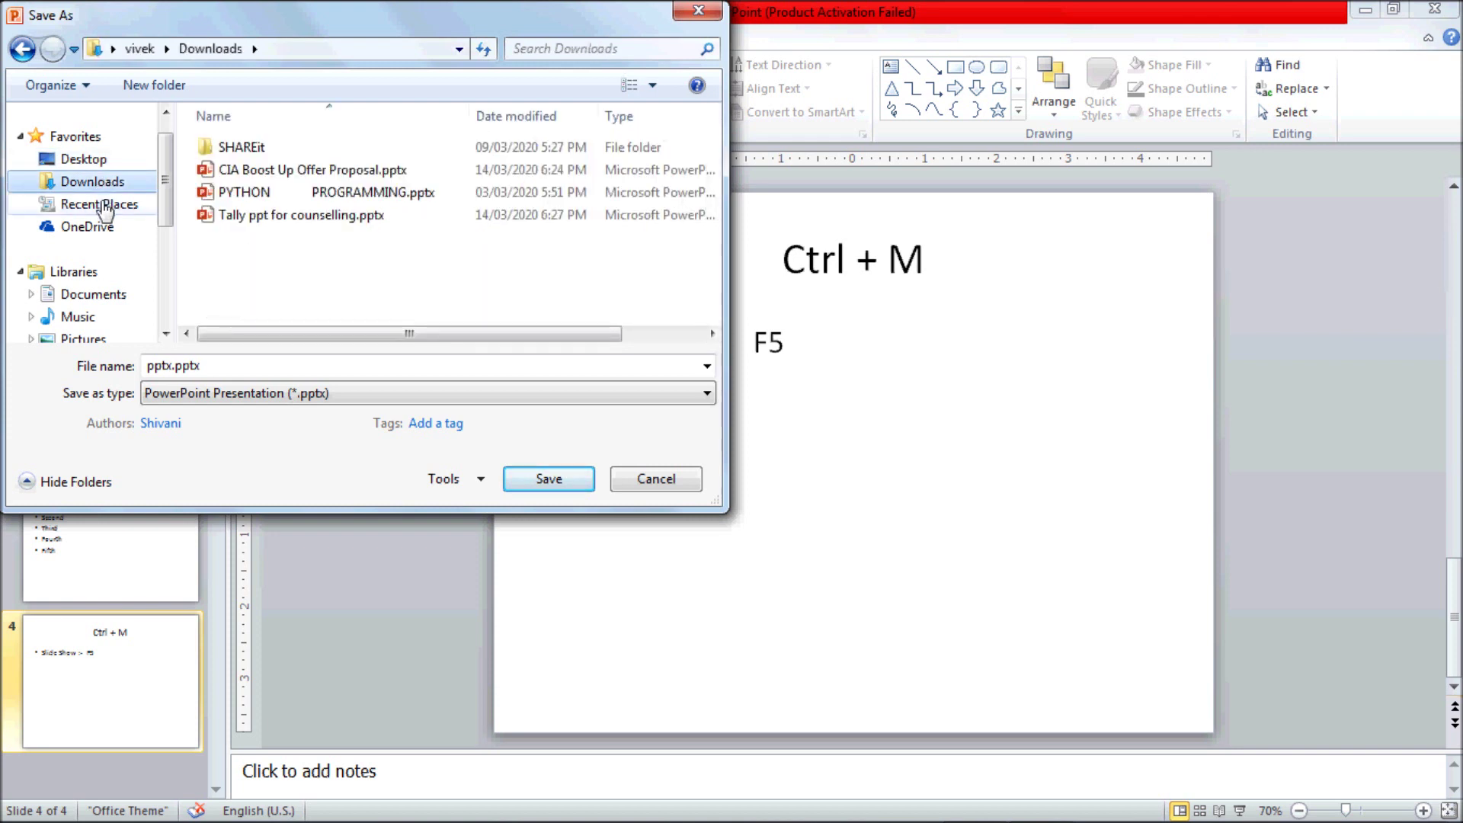
click(107, 209)
click(89, 185)
click(108, 304)
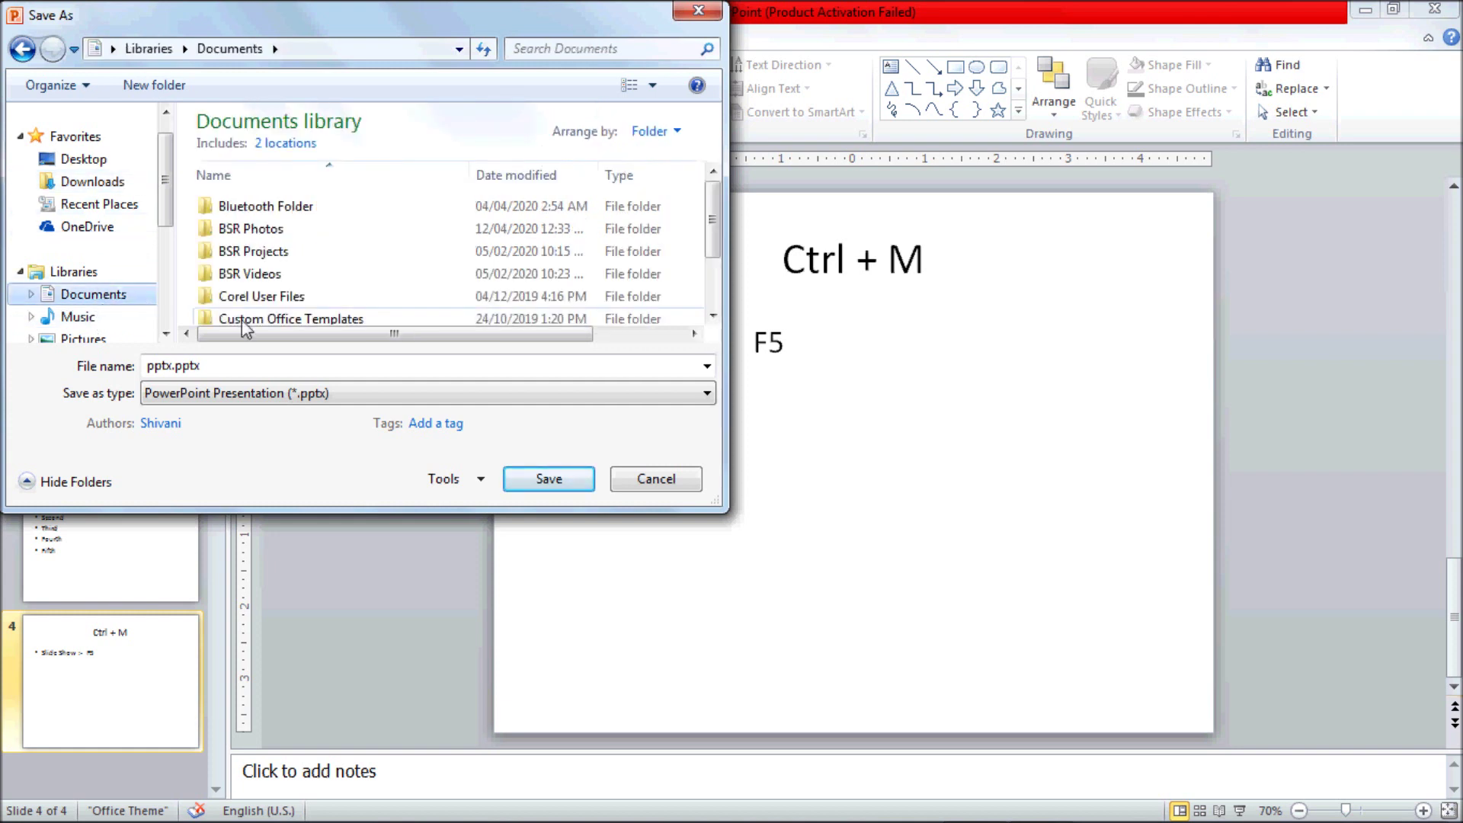
Name the file 'edge educations' and save it
click(216, 365)
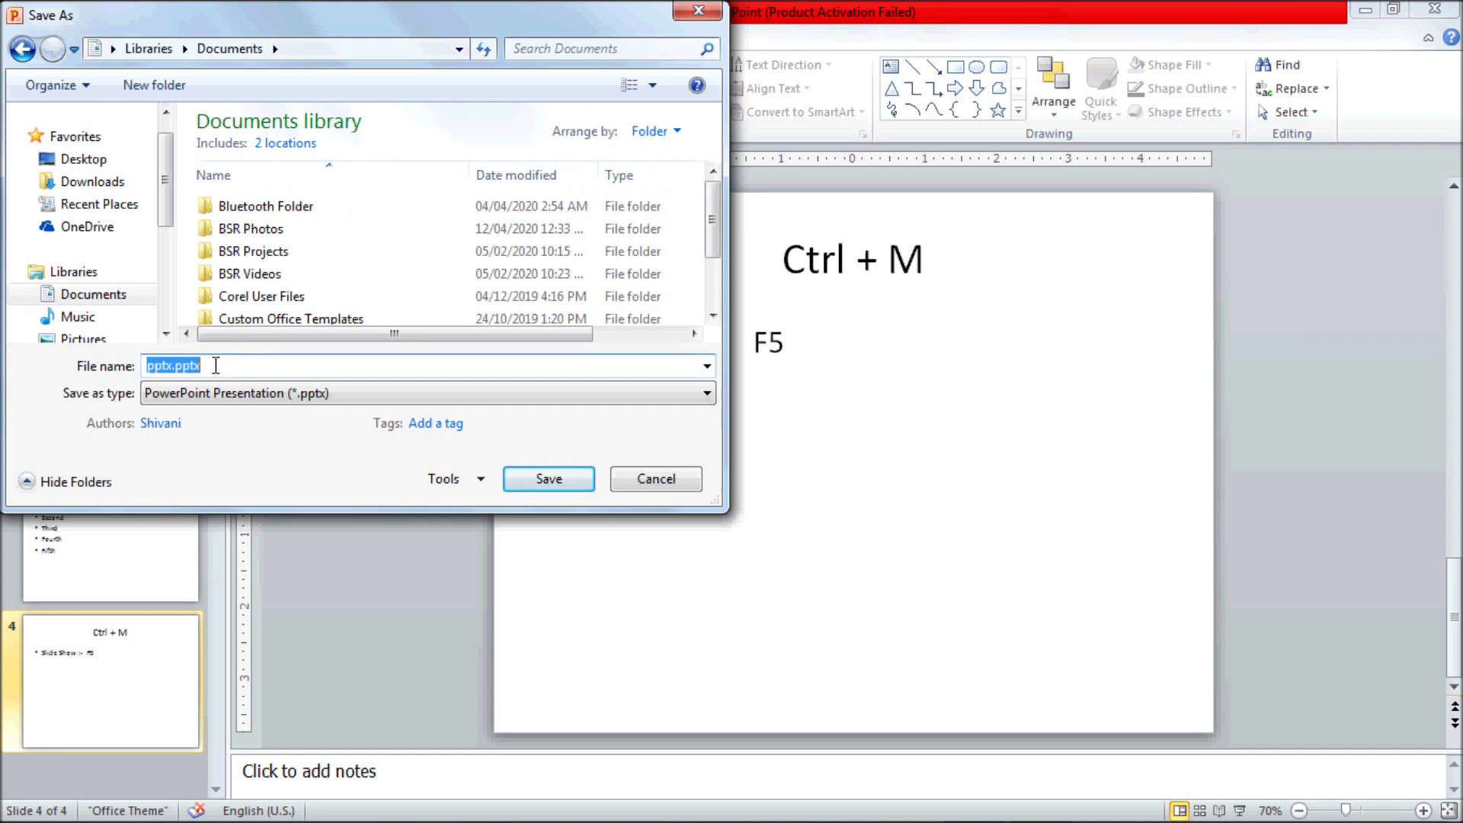
key(BackSpace)
text(edge ed)
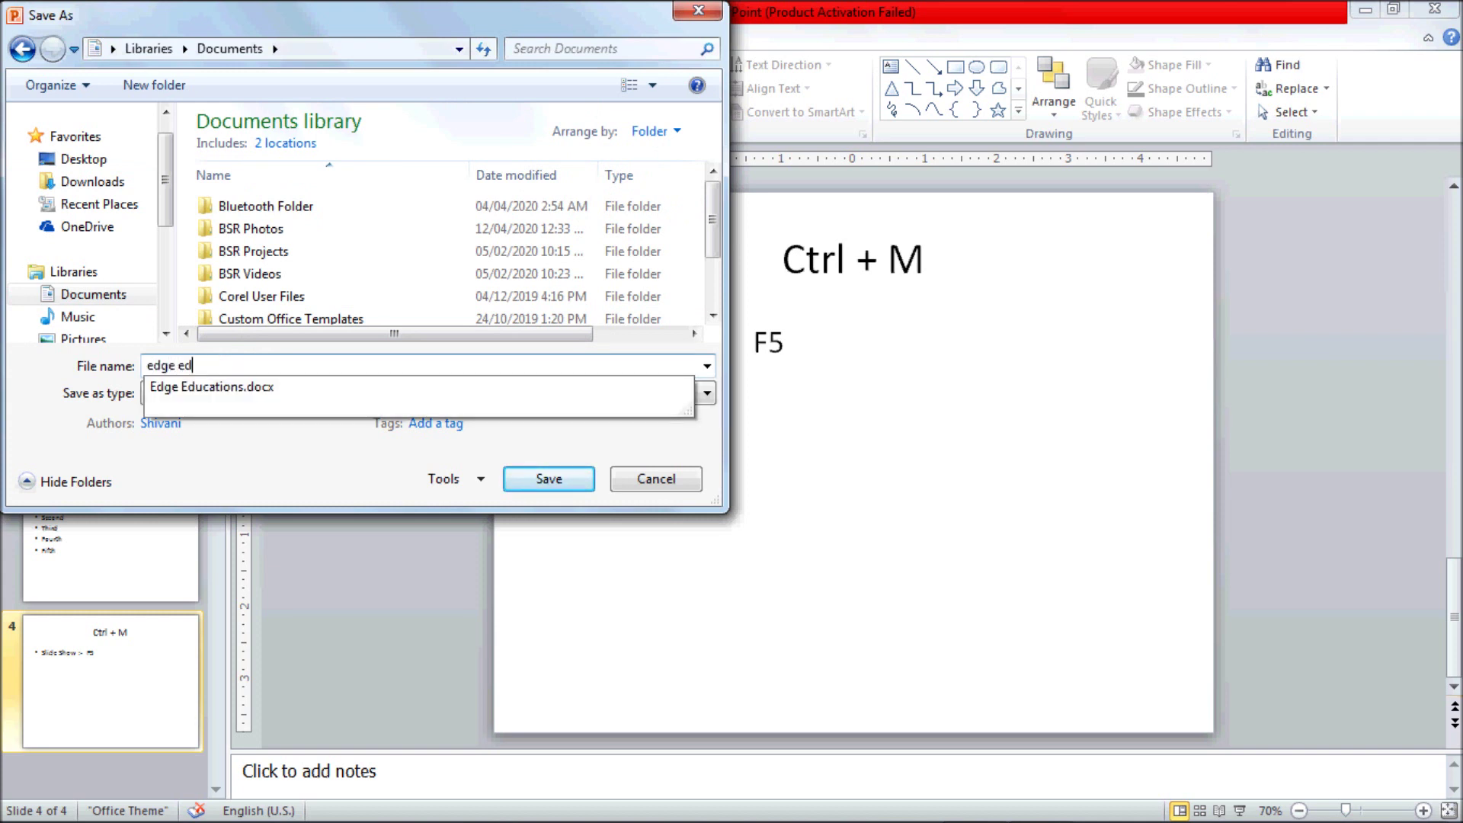
text(ucations)
click(215, 366)
key(ctrl+a)
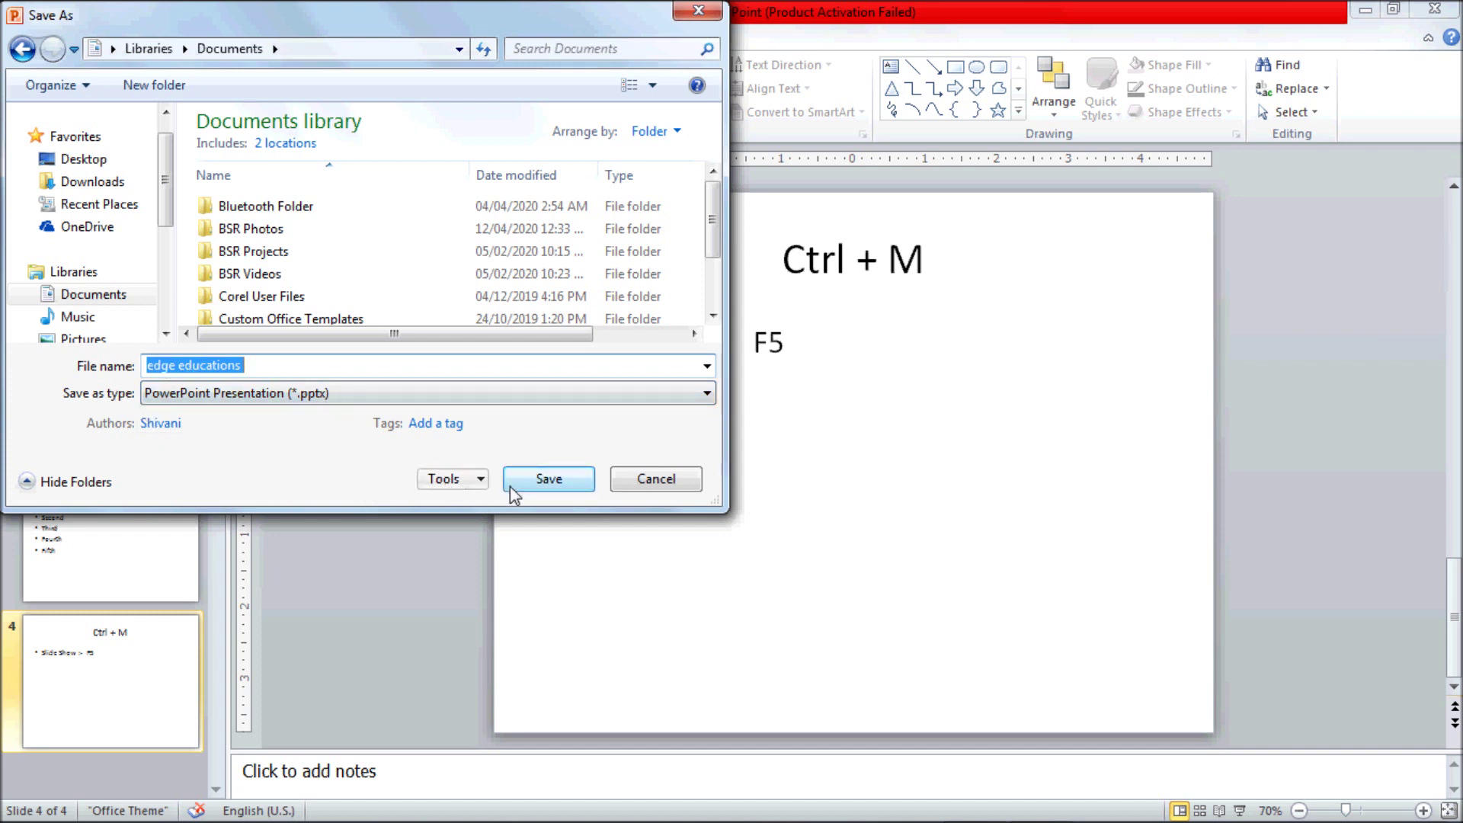
click(533, 483)
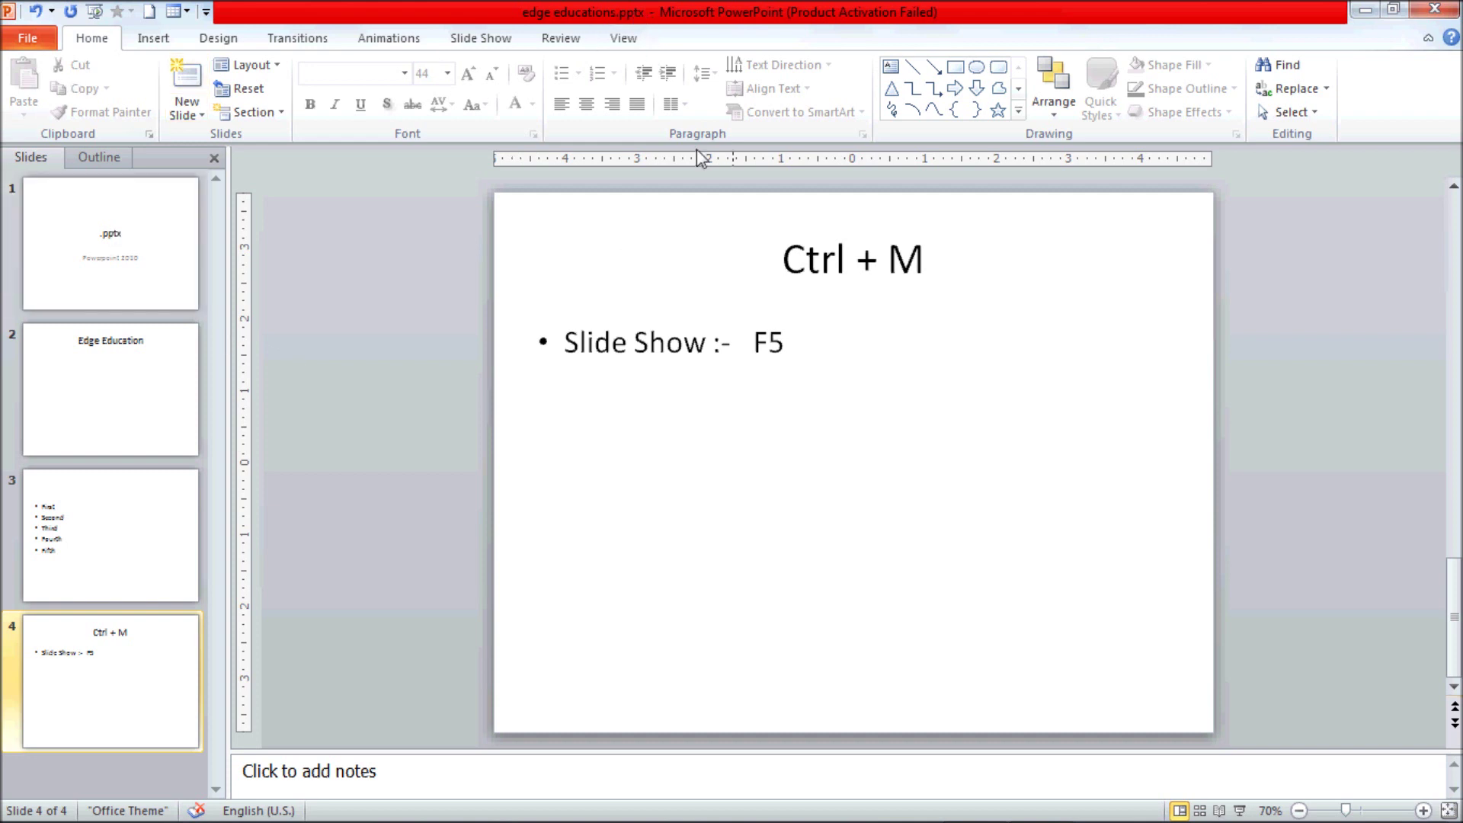
click(28, 38)
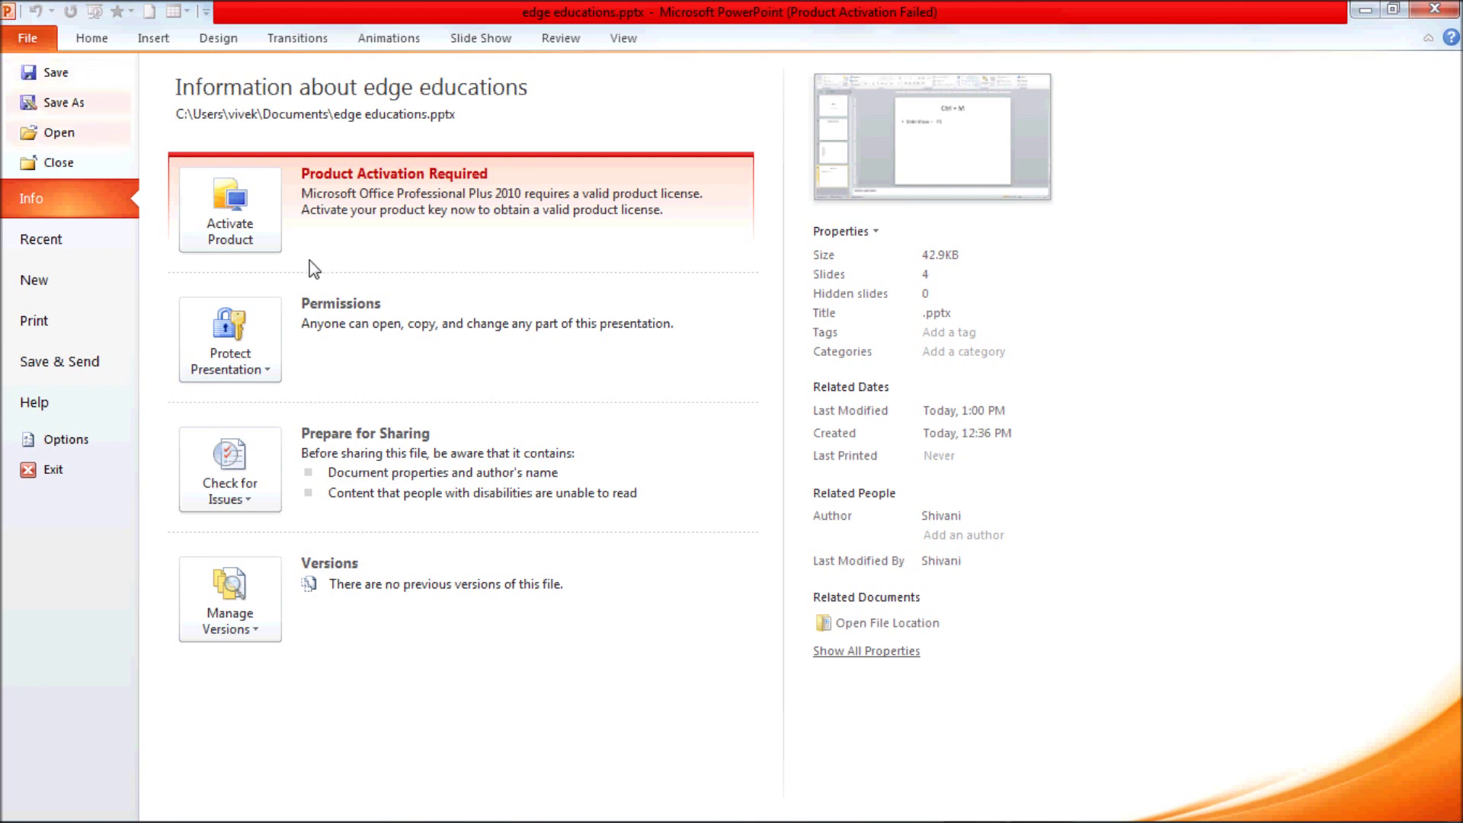
key(Escape)
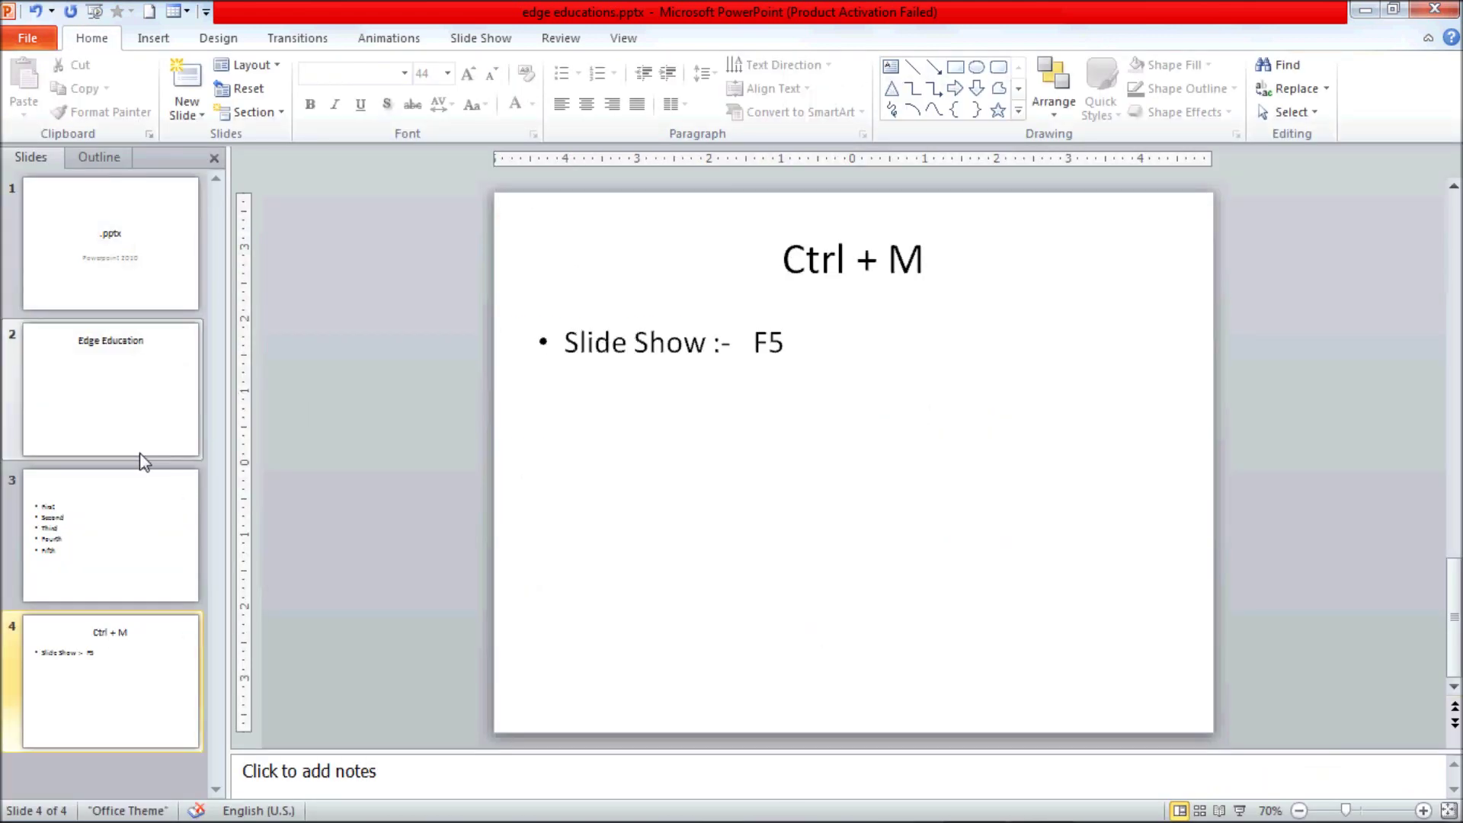
Delete slide 3, the First-to-Fifth bullet slide, and go to the File tab
click(98, 523)
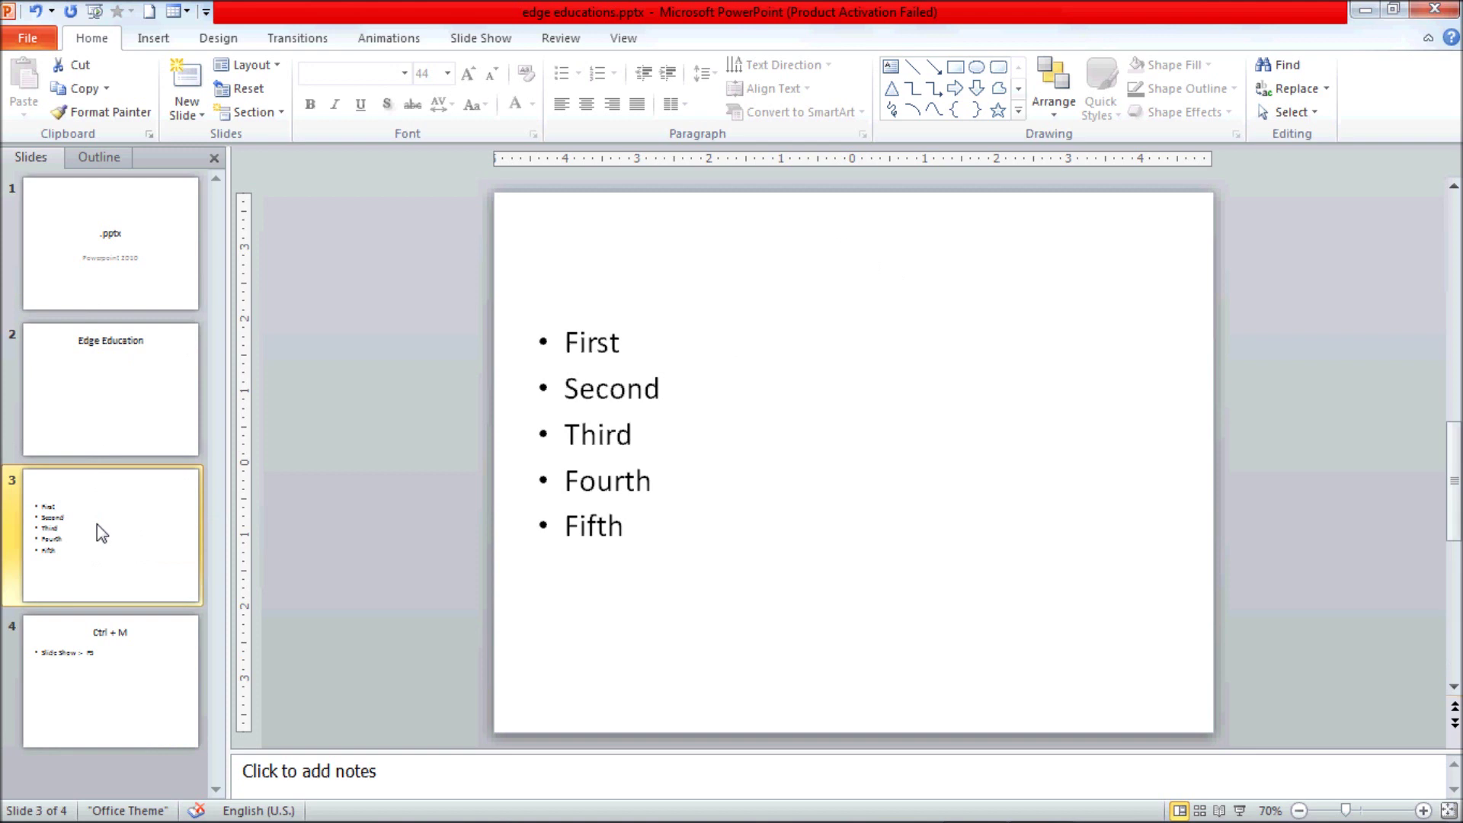
click(604, 332)
click(605, 332)
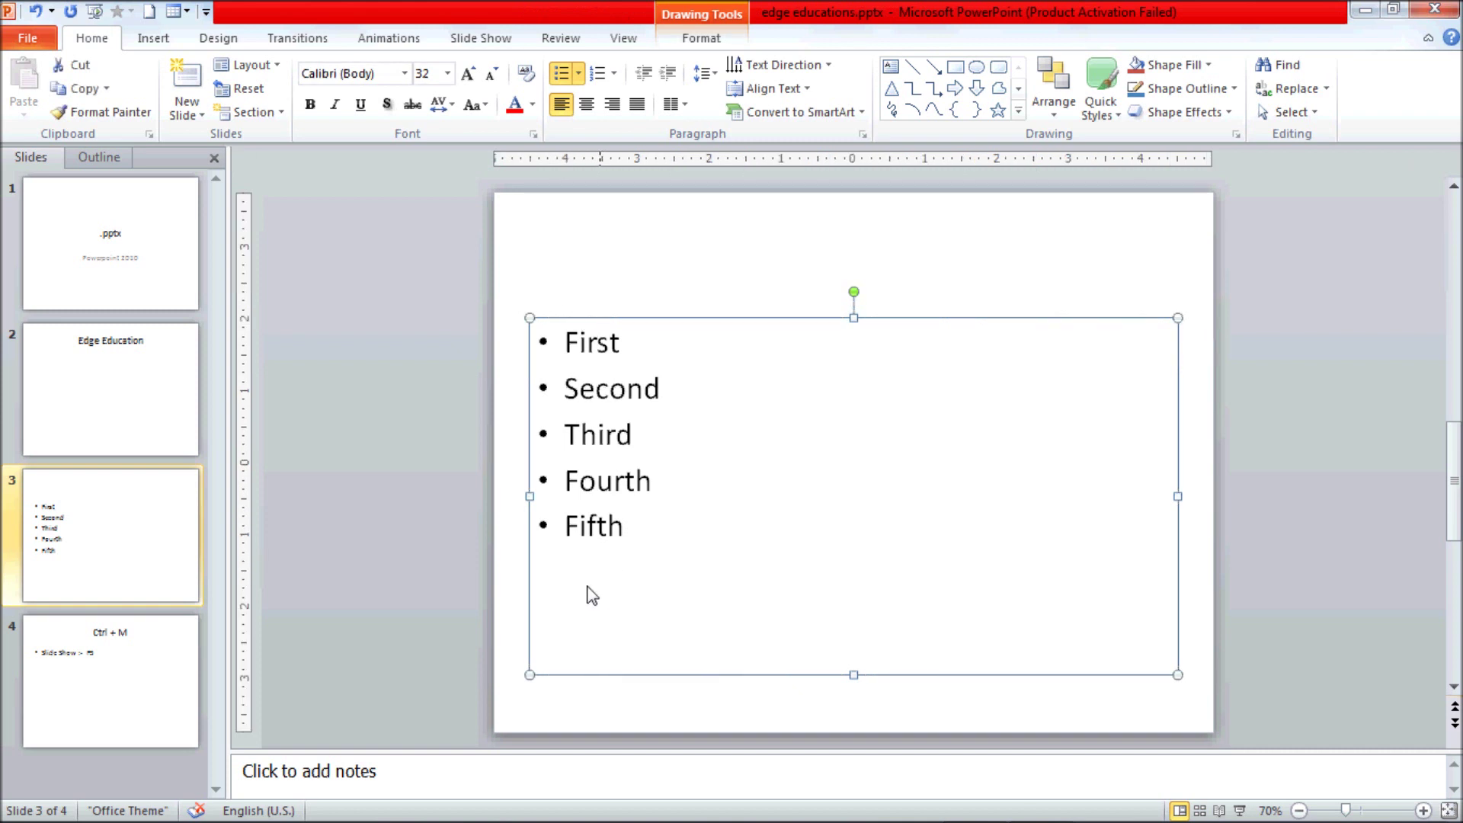
click(53, 485)
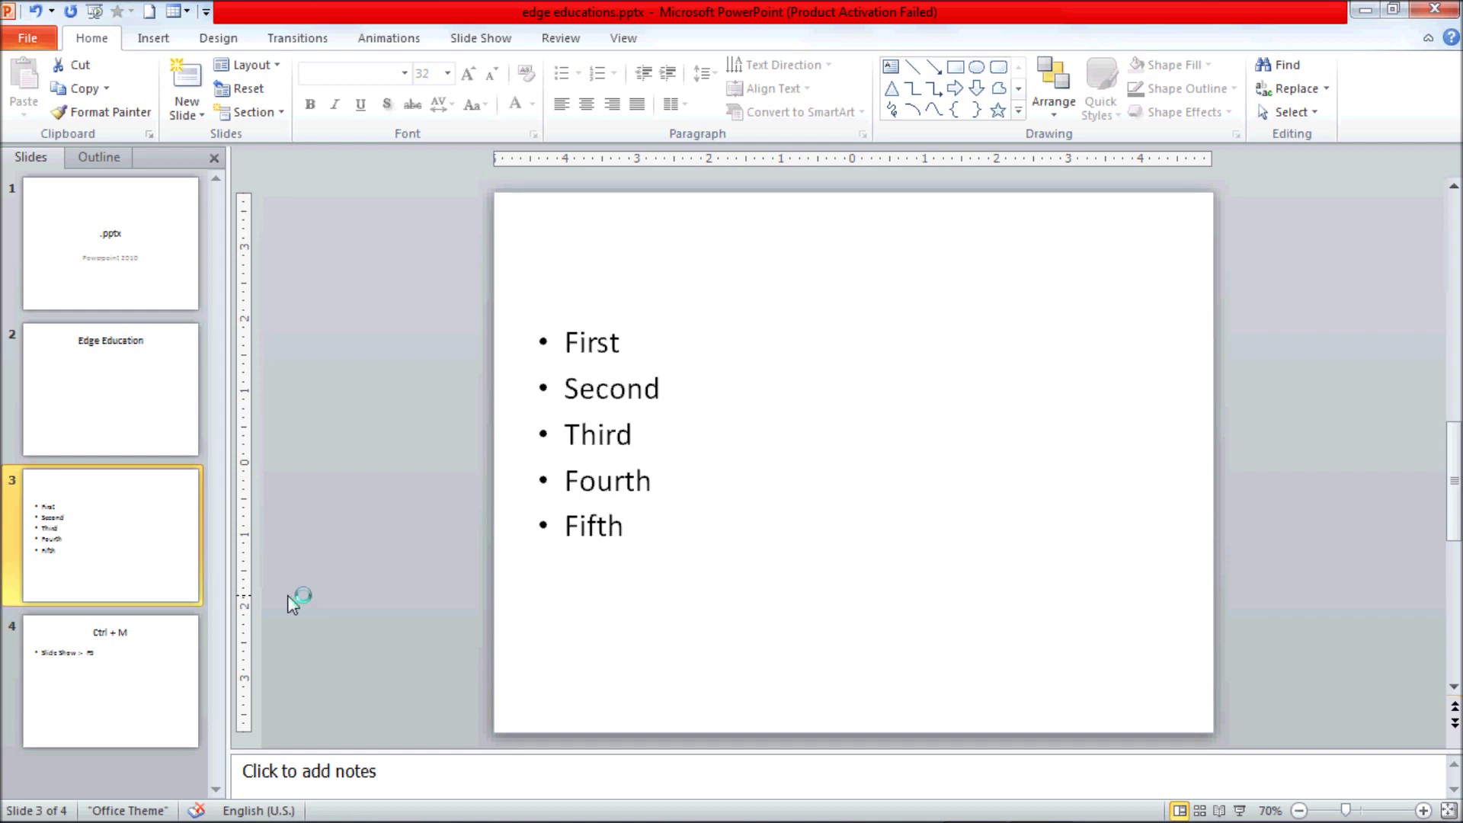
key(Delete)
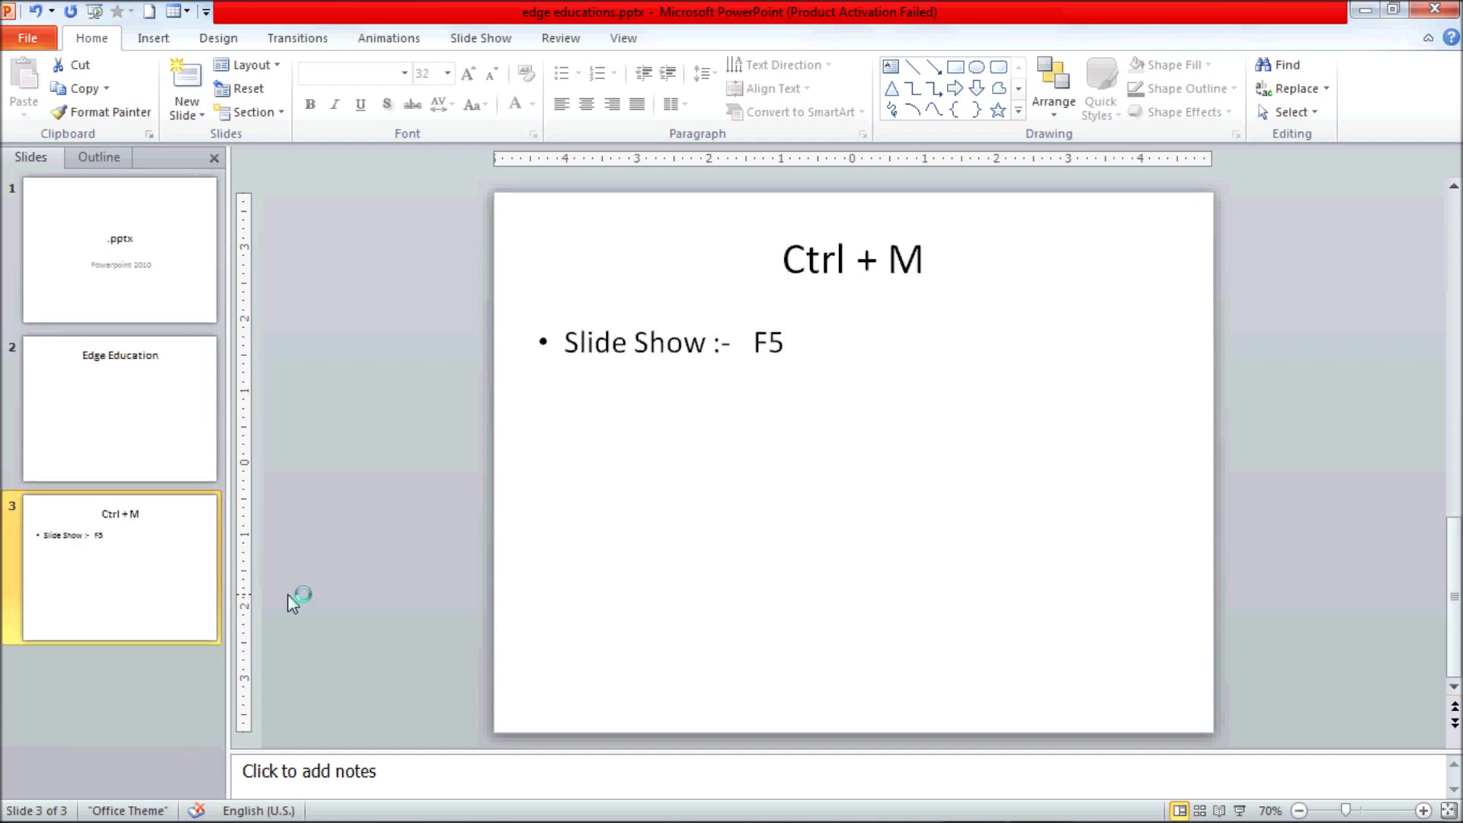
mouse_move(114, 578)
mouse_down()
mouse_move(76, 501)
mouse_move(64, 656)
mouse_up()
click(23, 39)
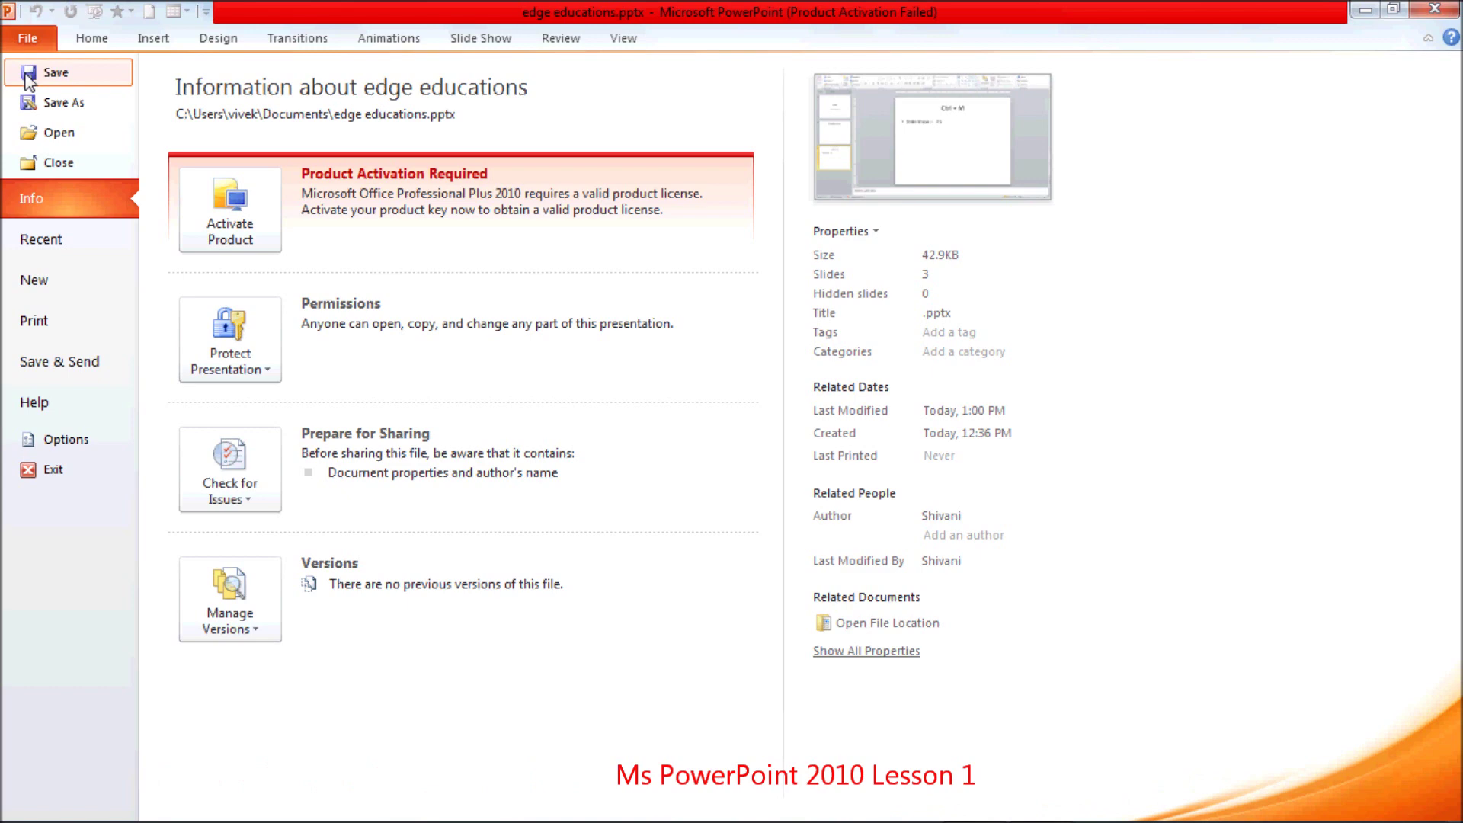
Save the presentation, reopen edge educations.pptx from Documents, and show the File info page
click(28, 77)
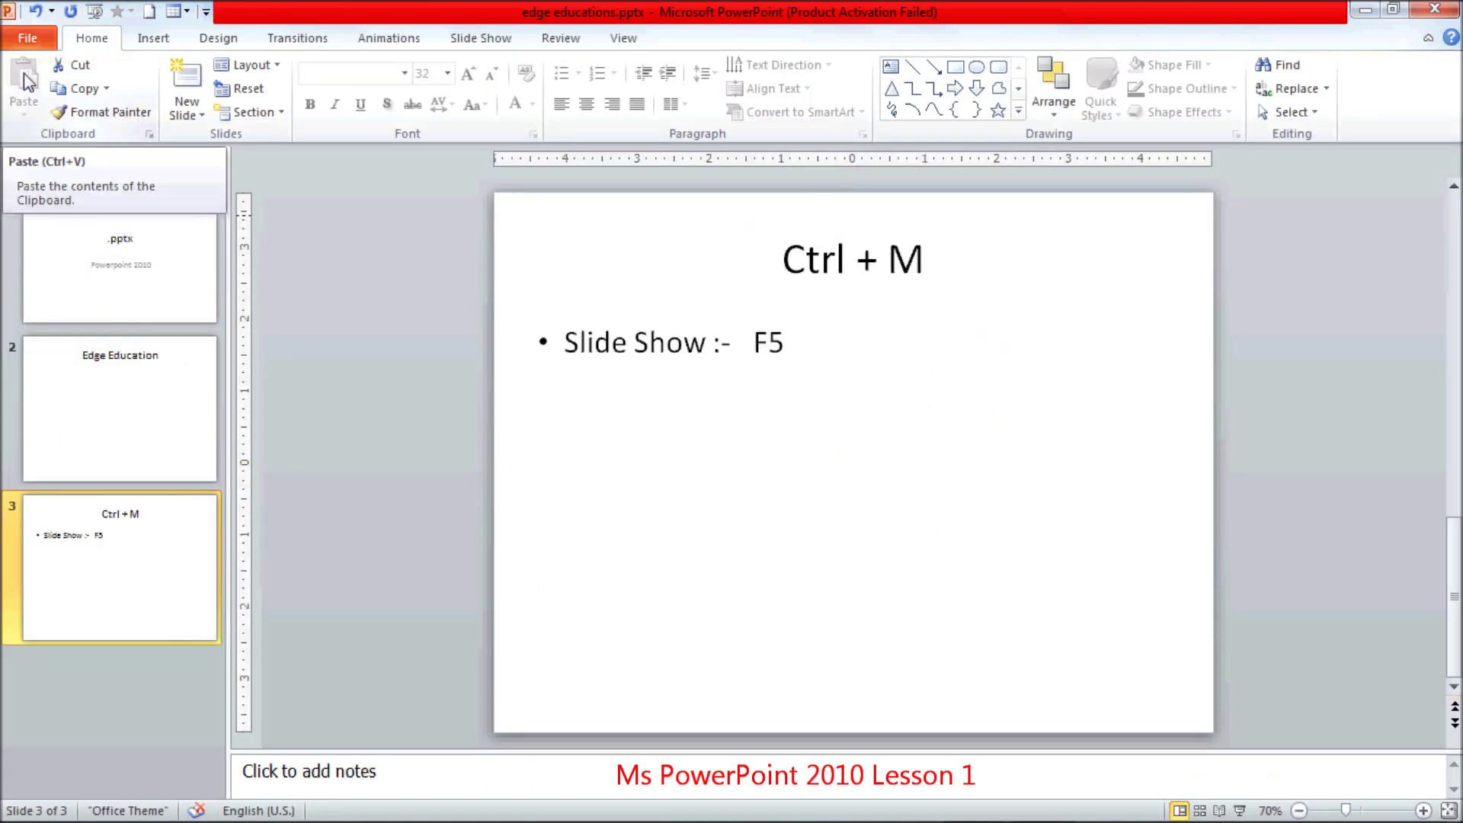
click(28, 38)
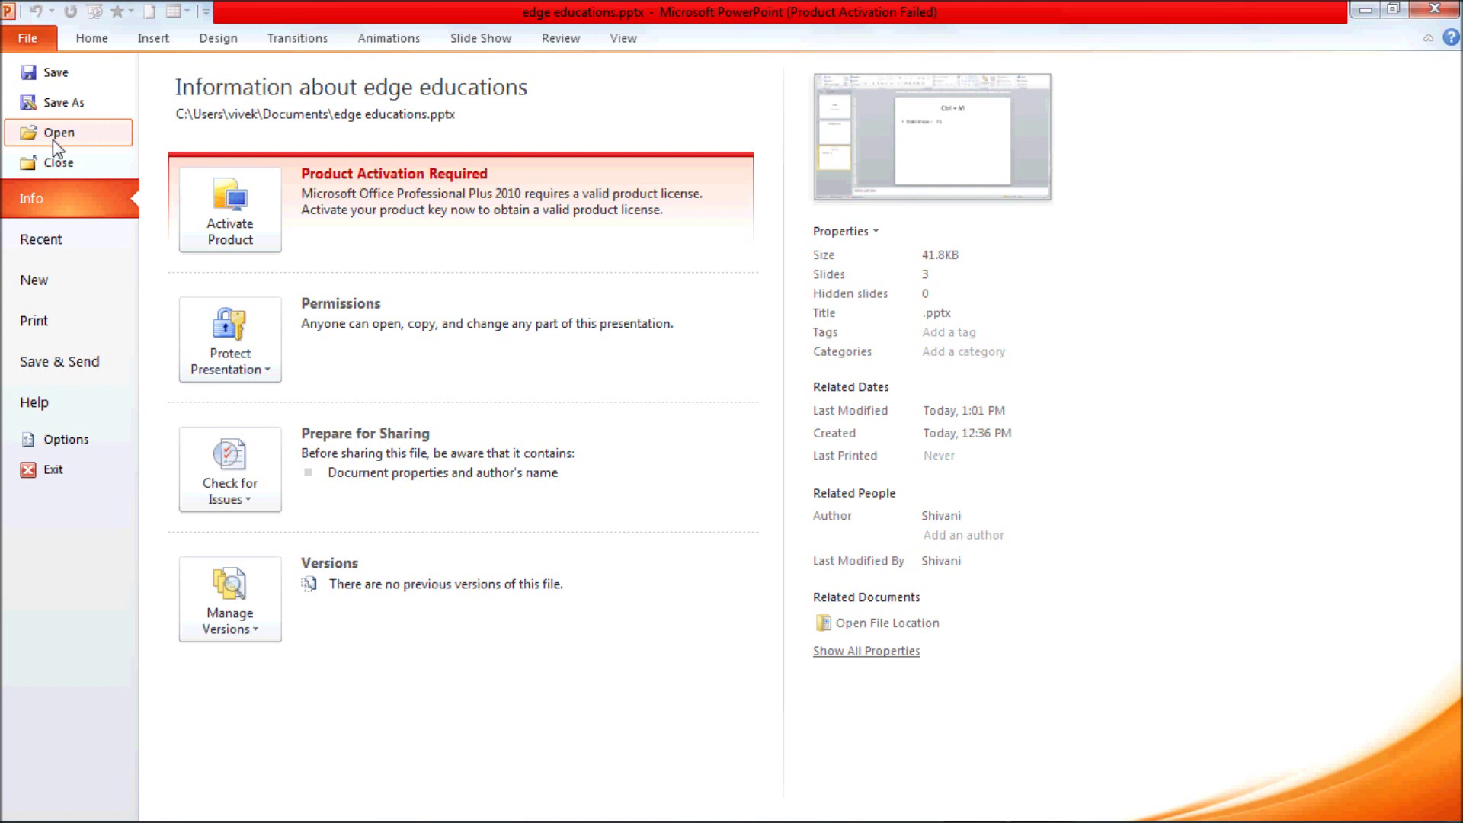
click(52, 134)
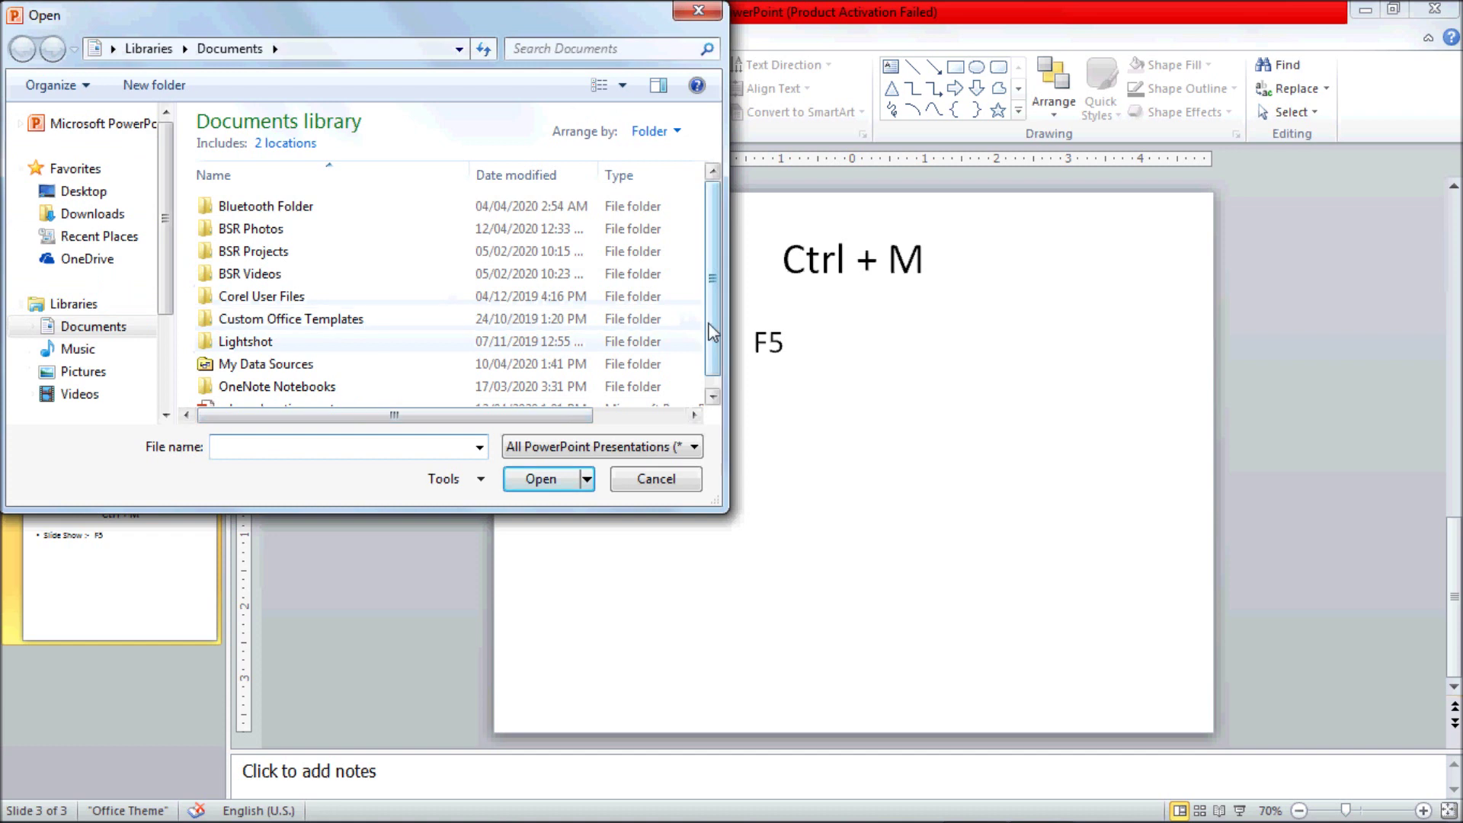
scroll(571, 335, down, 1)
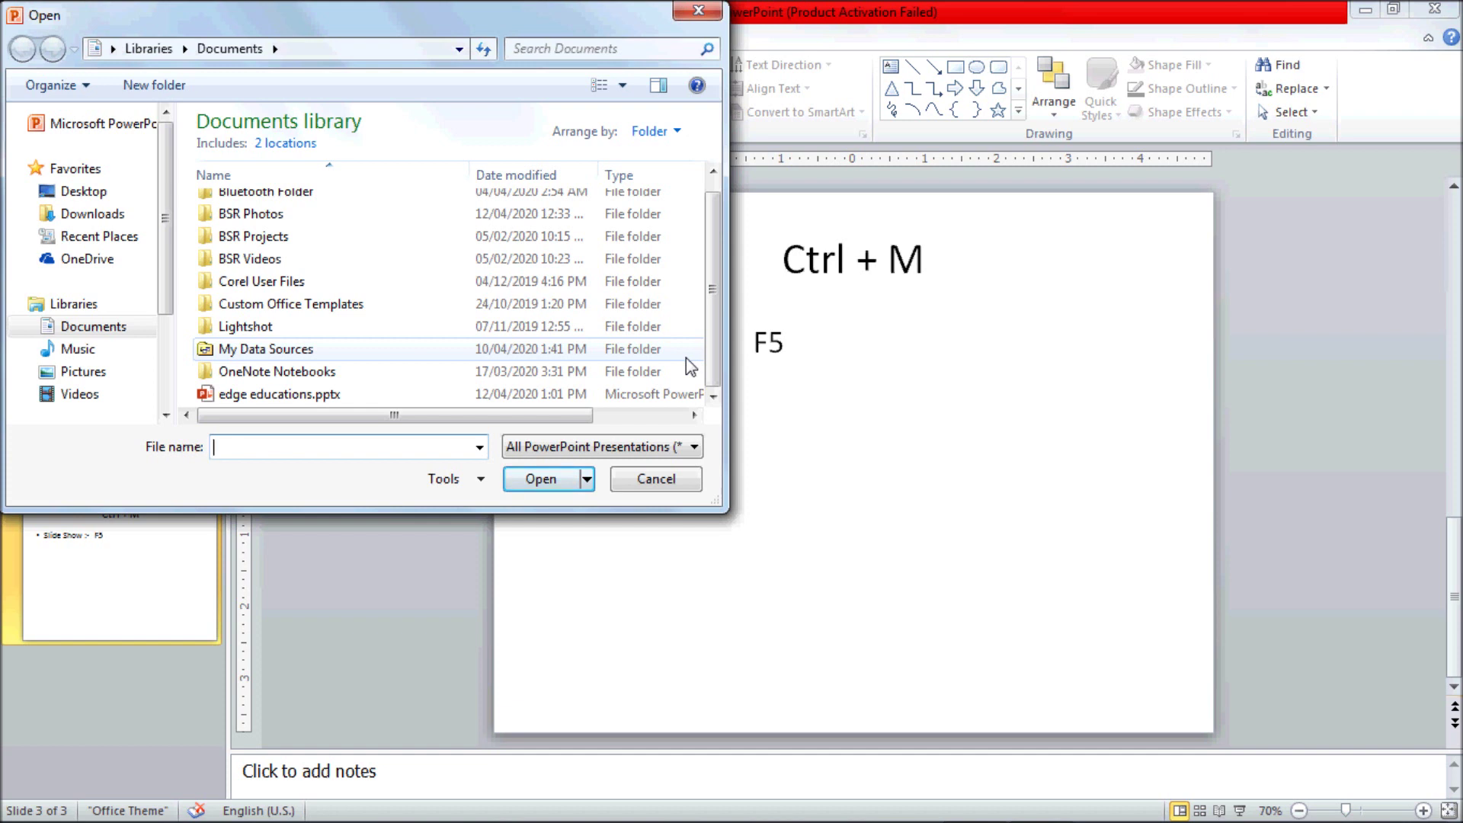
click(365, 395)
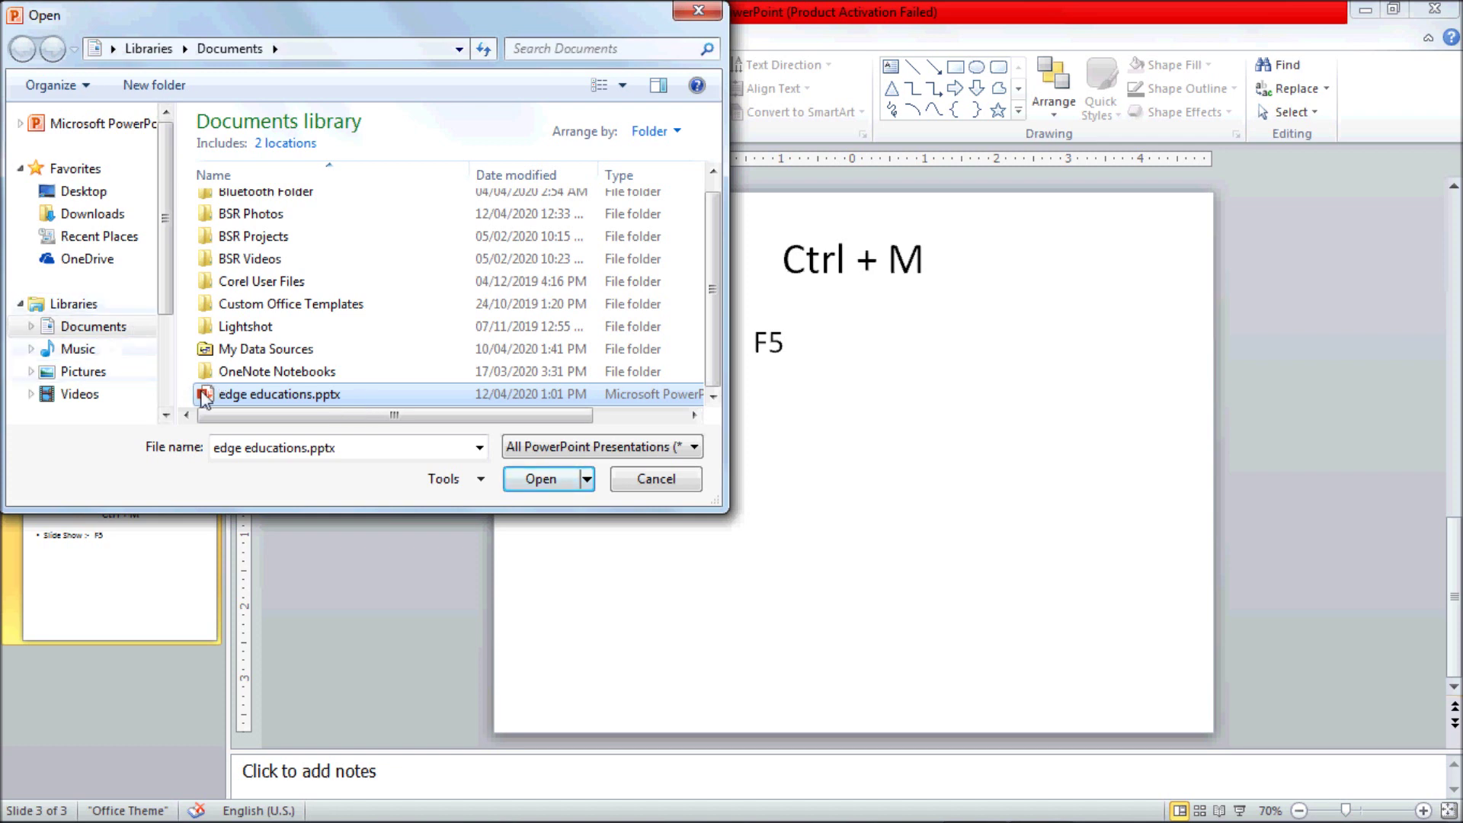
mouse_move(279, 395)
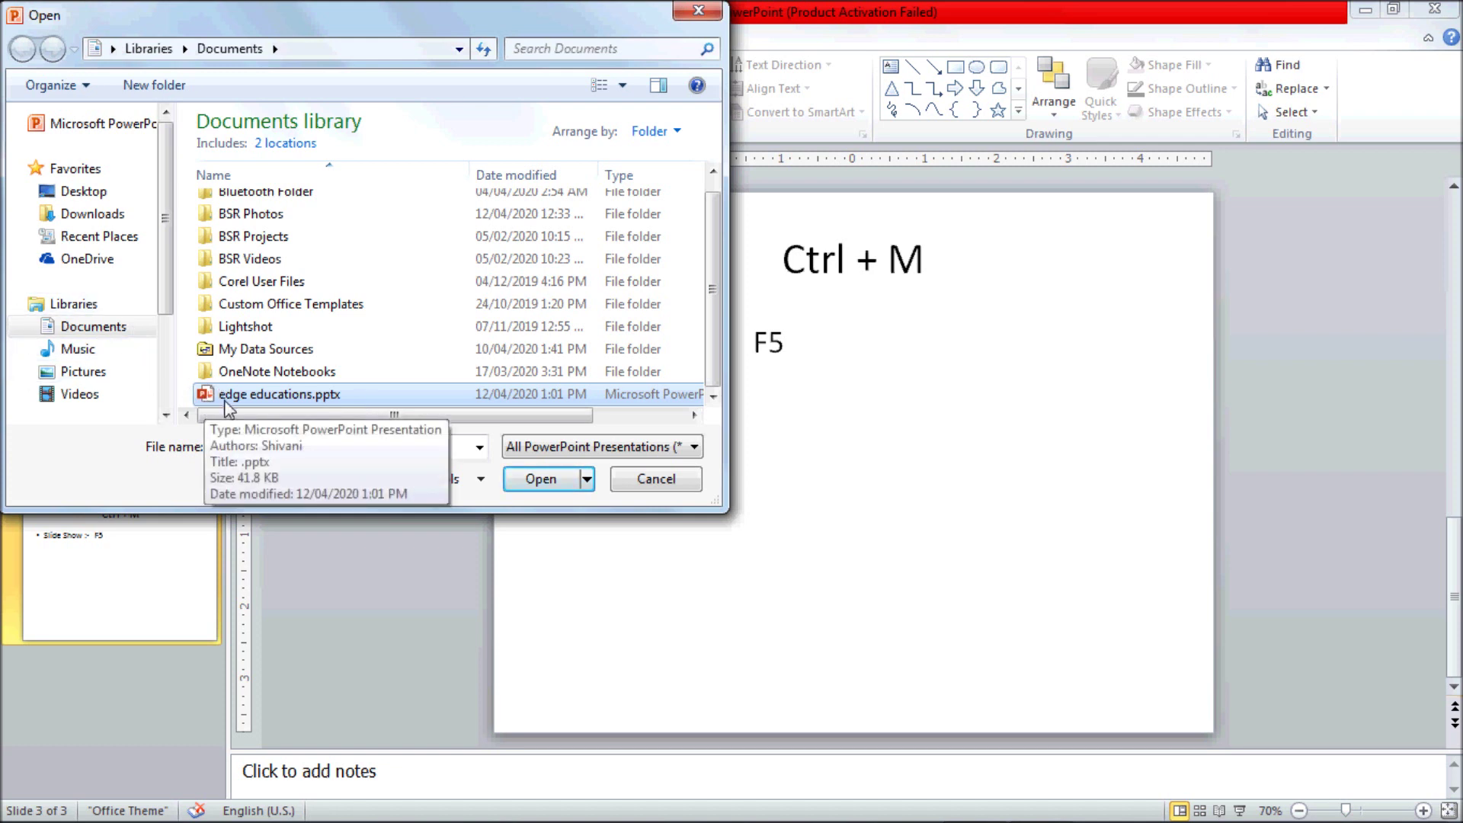
click(549, 480)
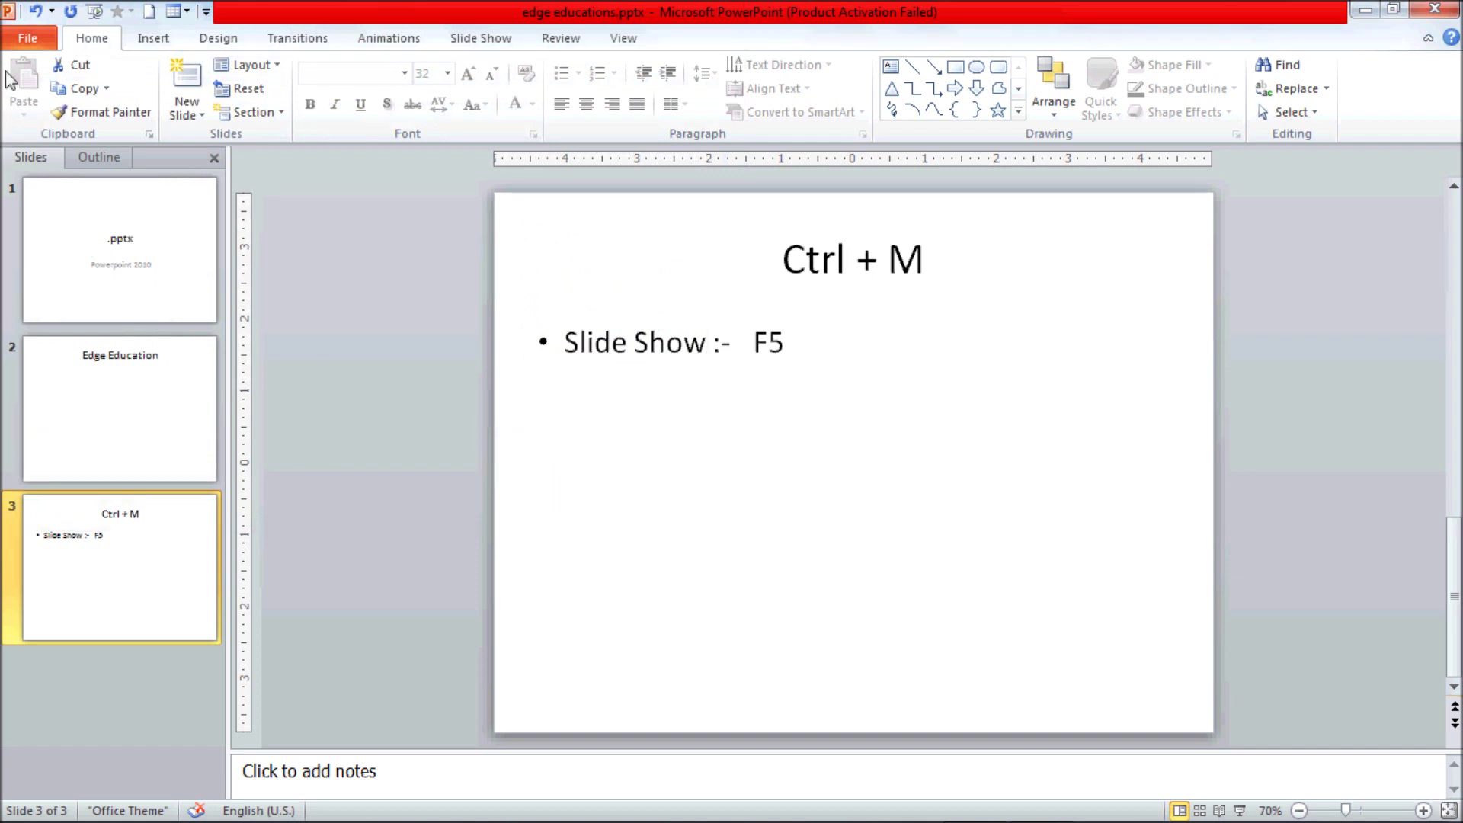
click(28, 40)
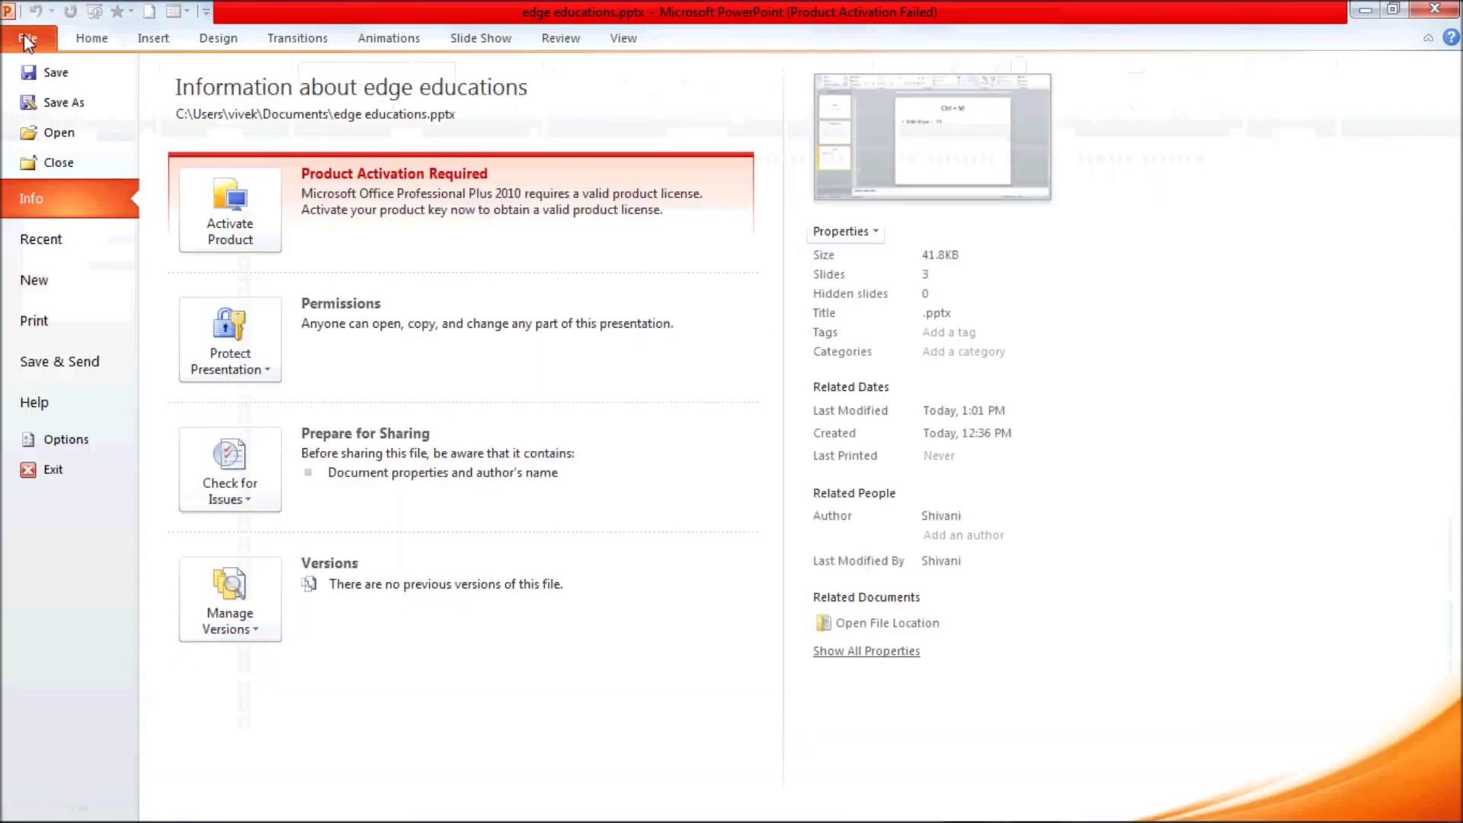
Close edge educations.pptx, then reopen edge educations.pptx from the Documents library to show its three slides
click(38, 165)
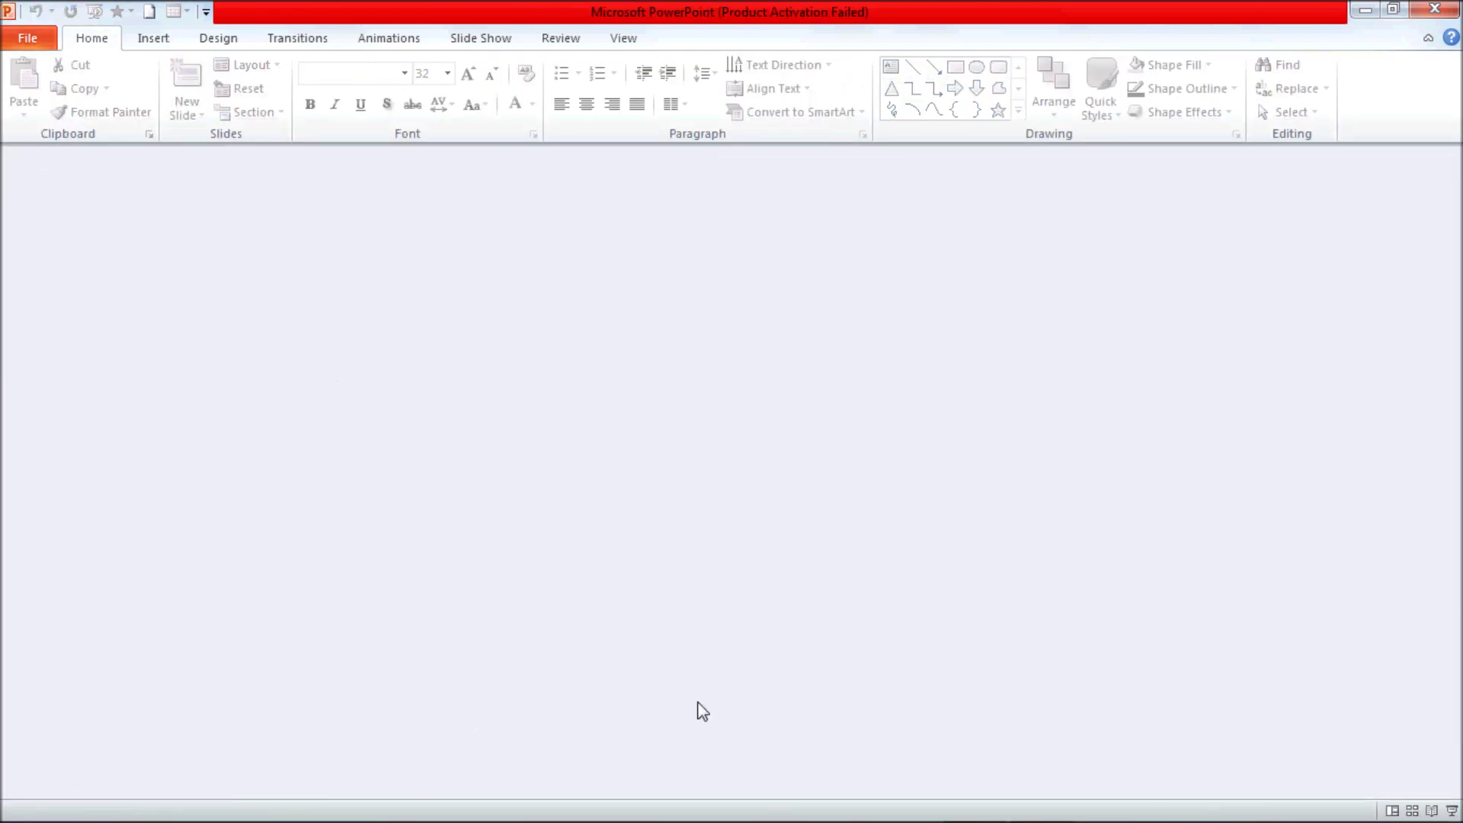
click(28, 44)
click(34, 134)
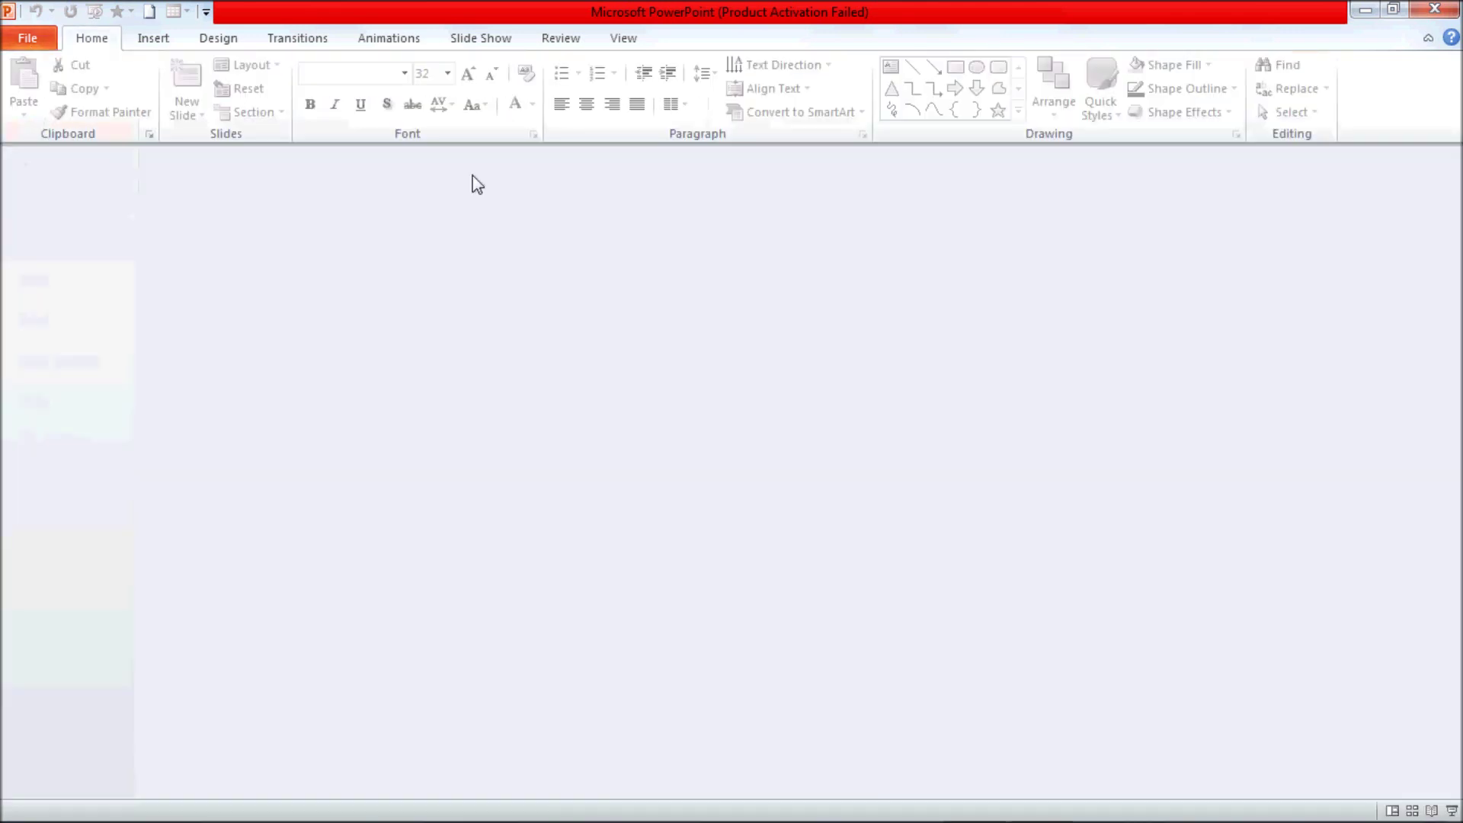
scroll(538, 426, down, 1)
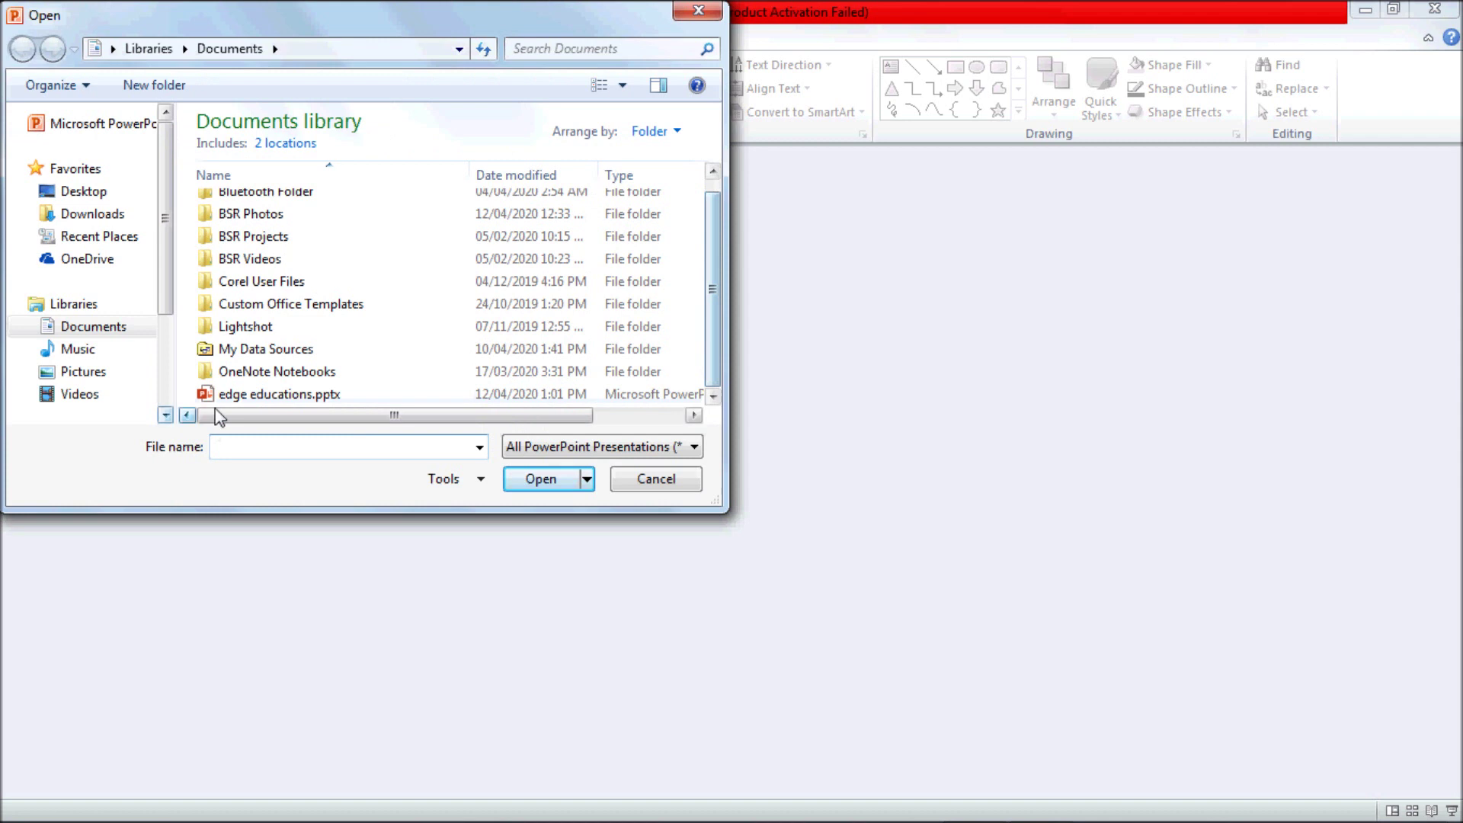
click(283, 394)
click(506, 481)
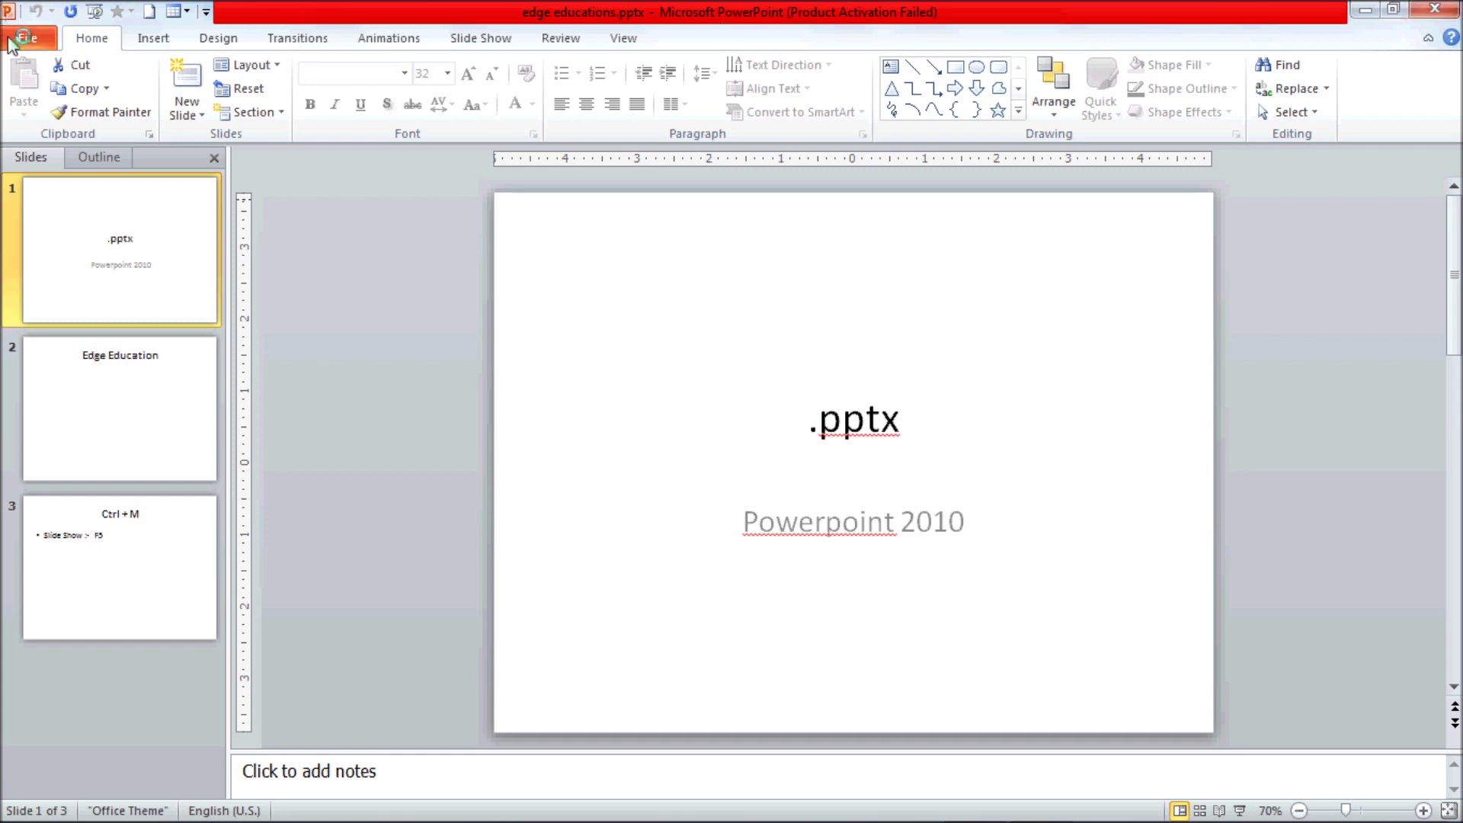
click(28, 38)
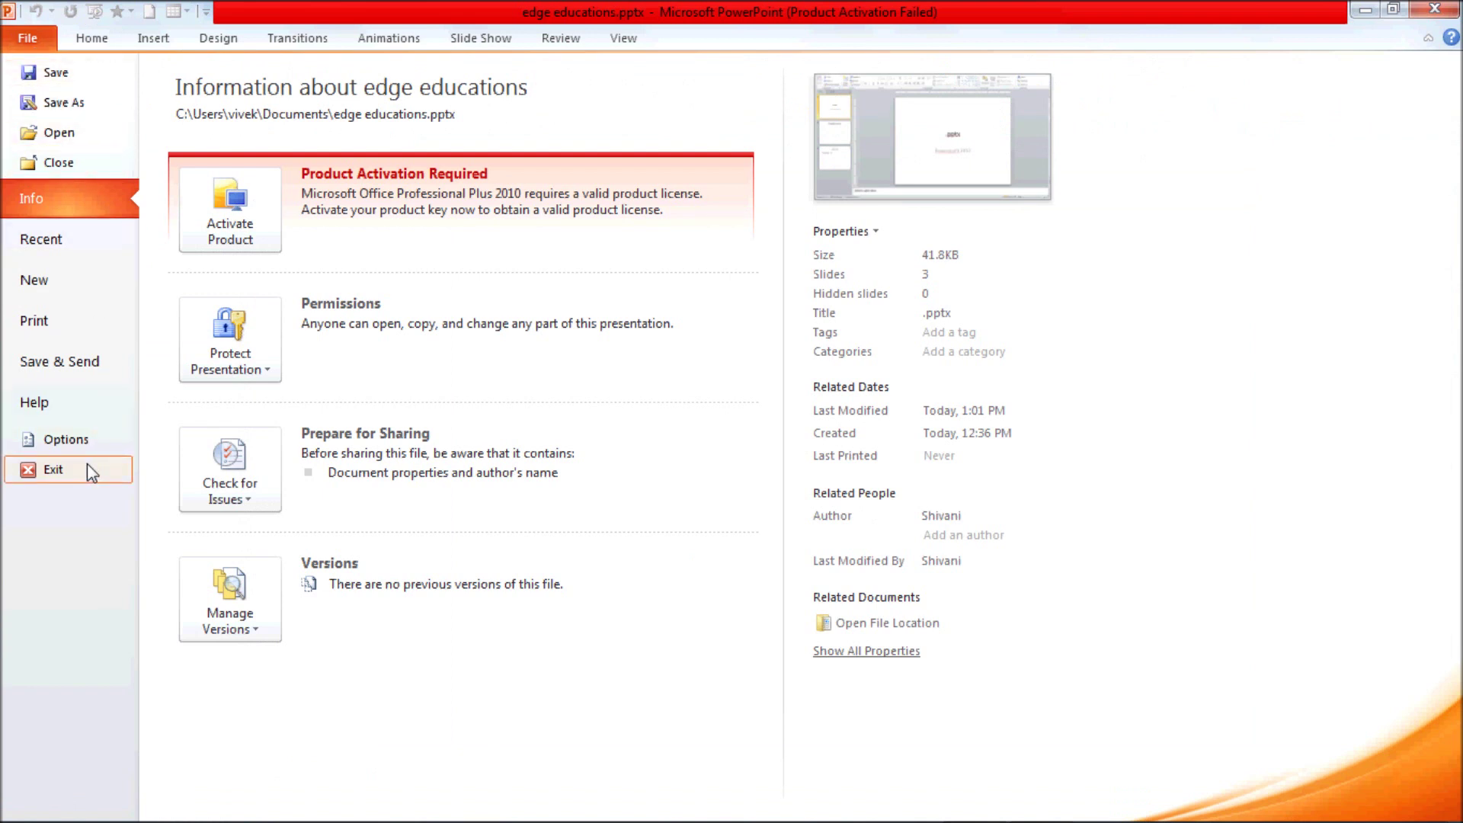
Close edge educations.pptx again and reopen it from the Documents library
click(65, 164)
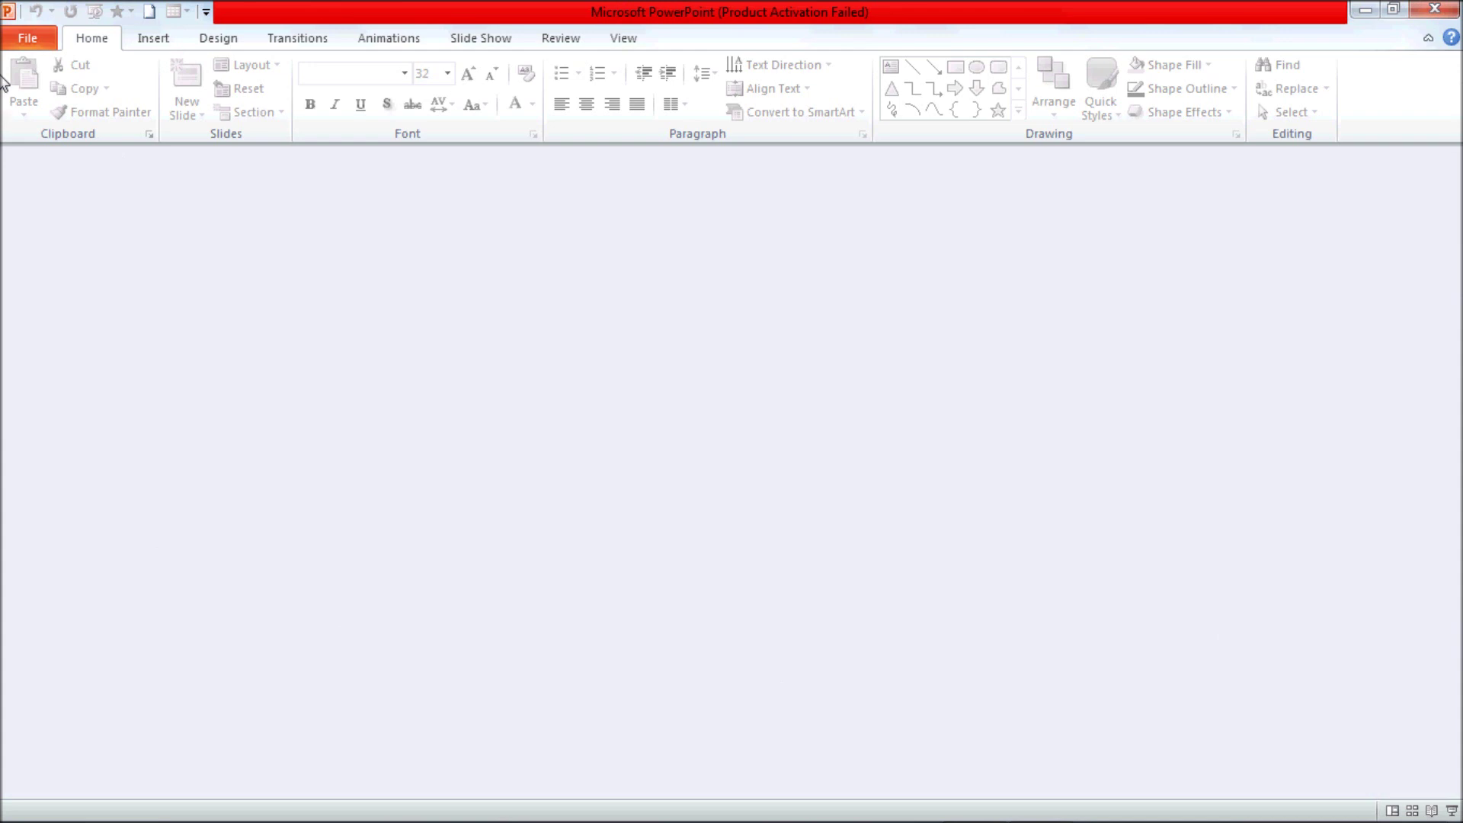
click(27, 38)
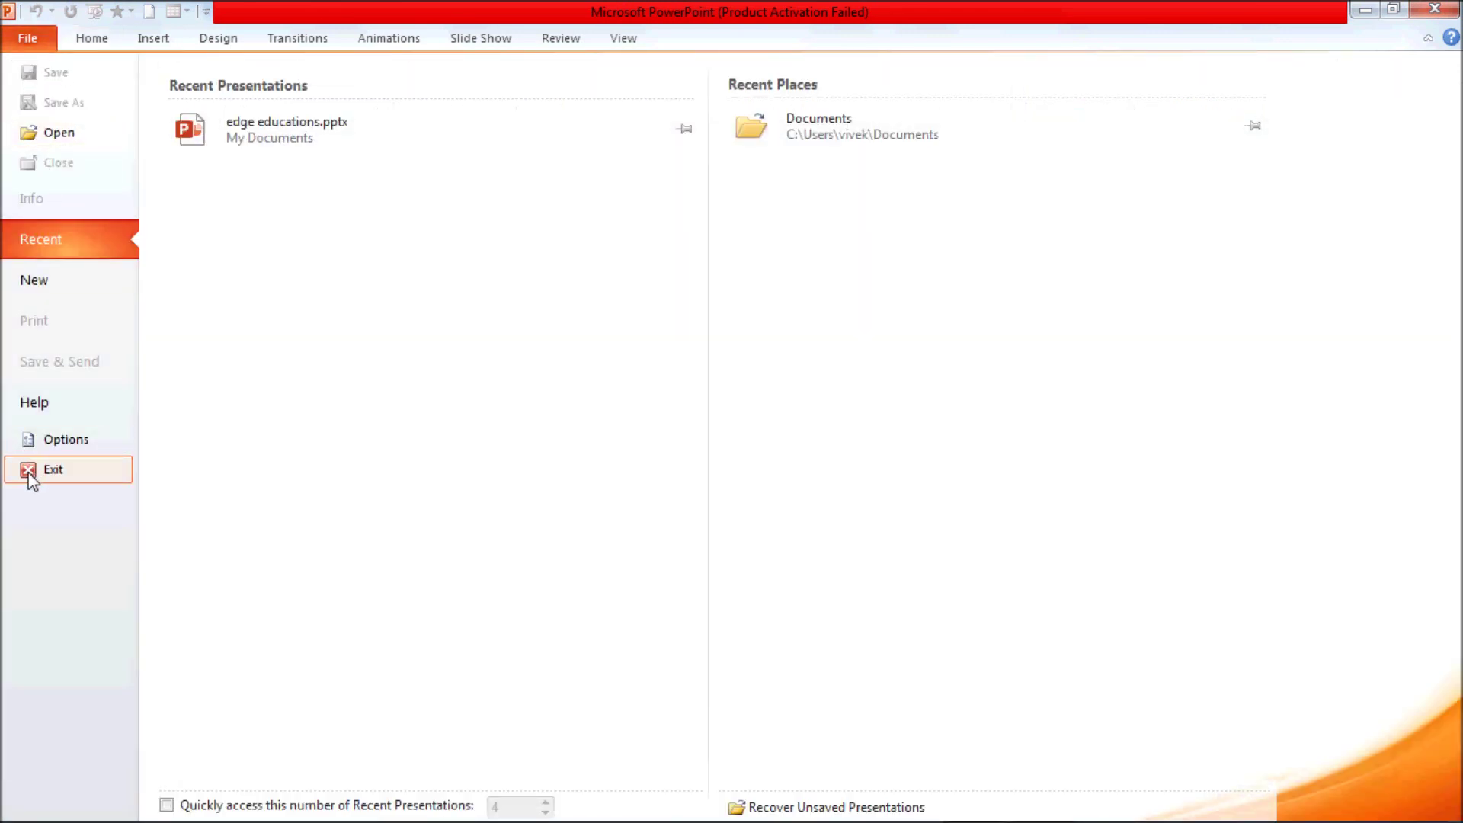
click(58, 134)
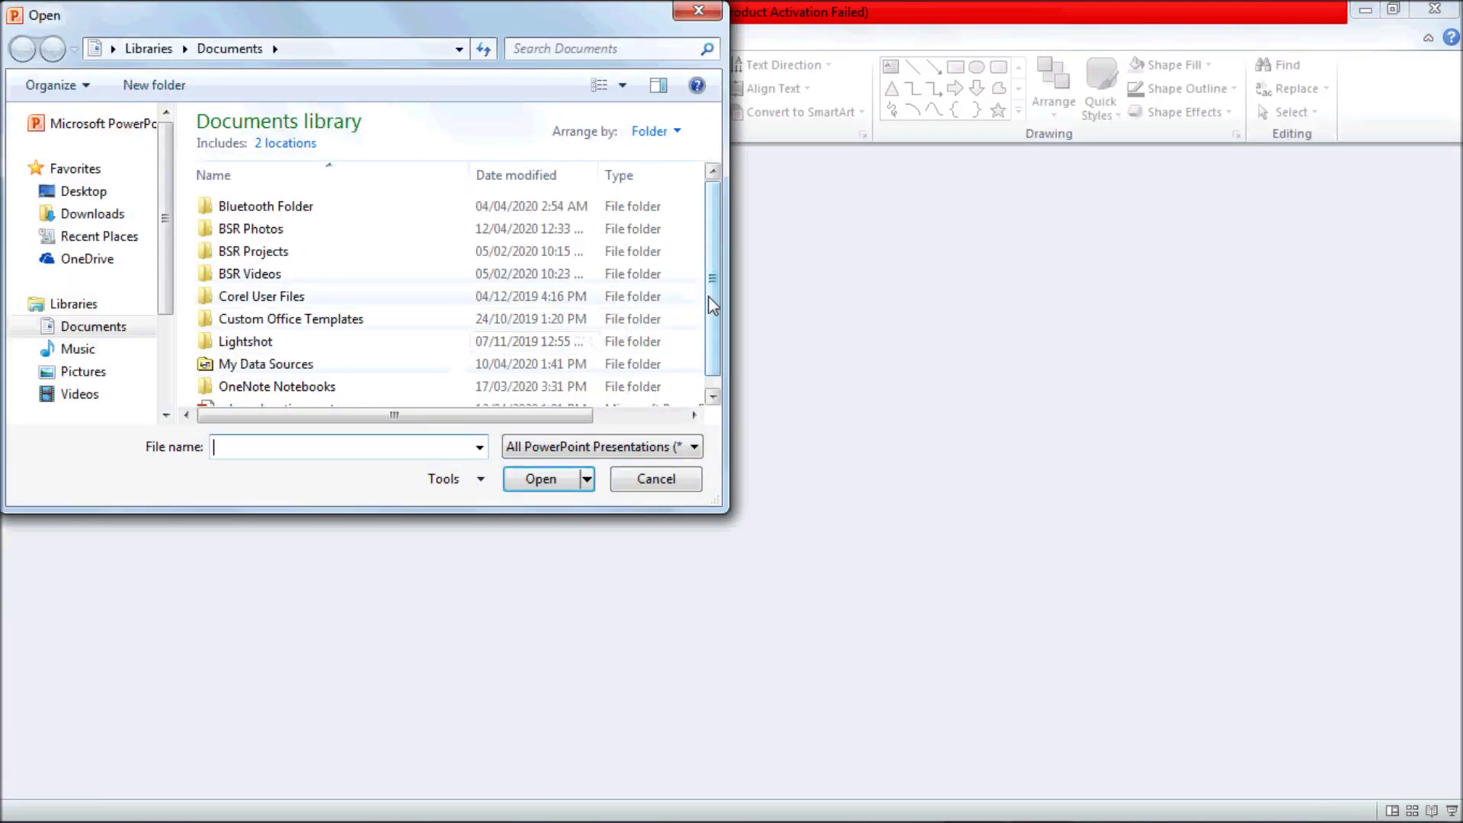
scroll(709, 299, down, 1)
click(370, 395)
click(539, 486)
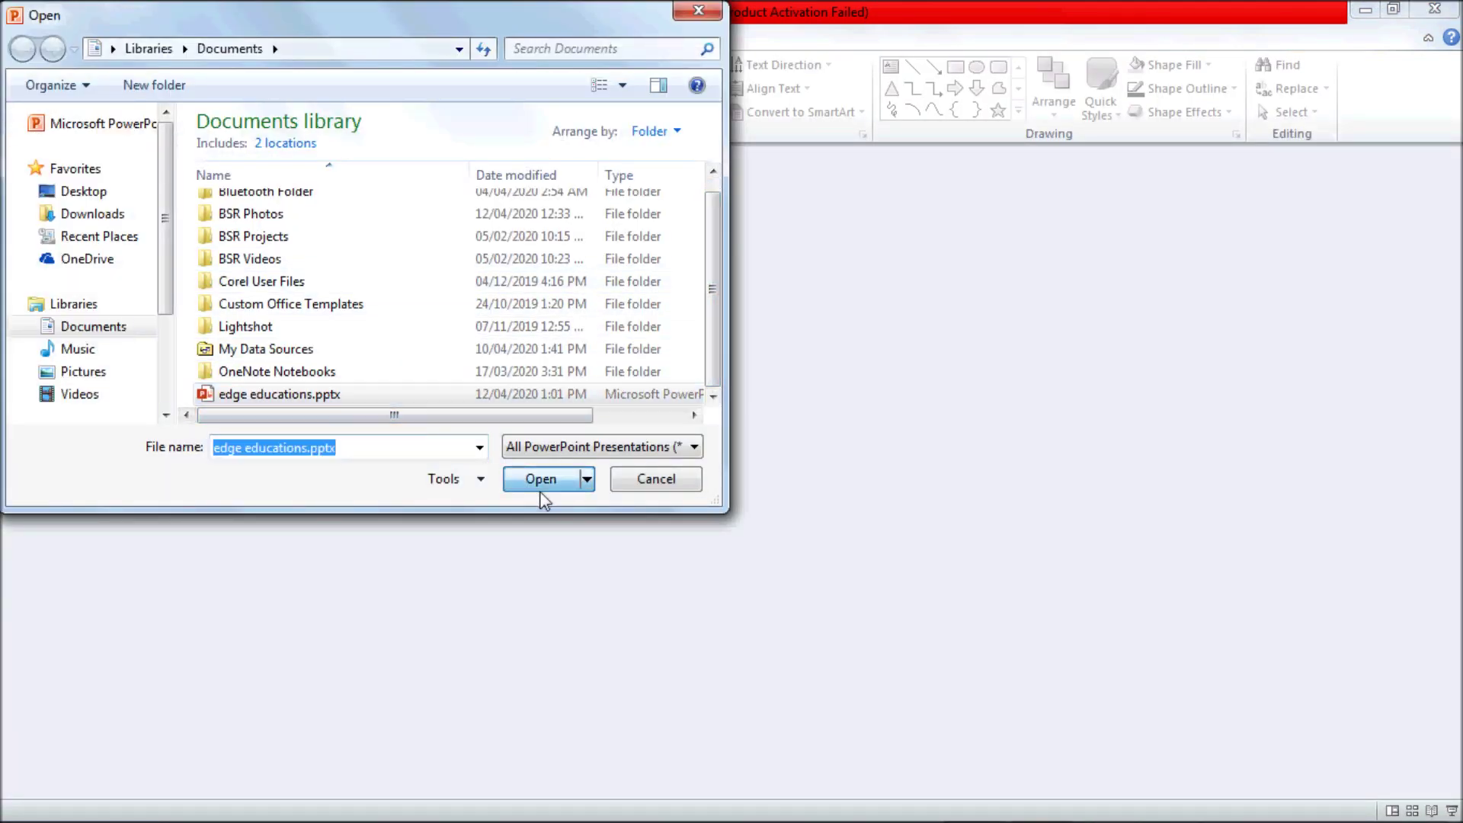
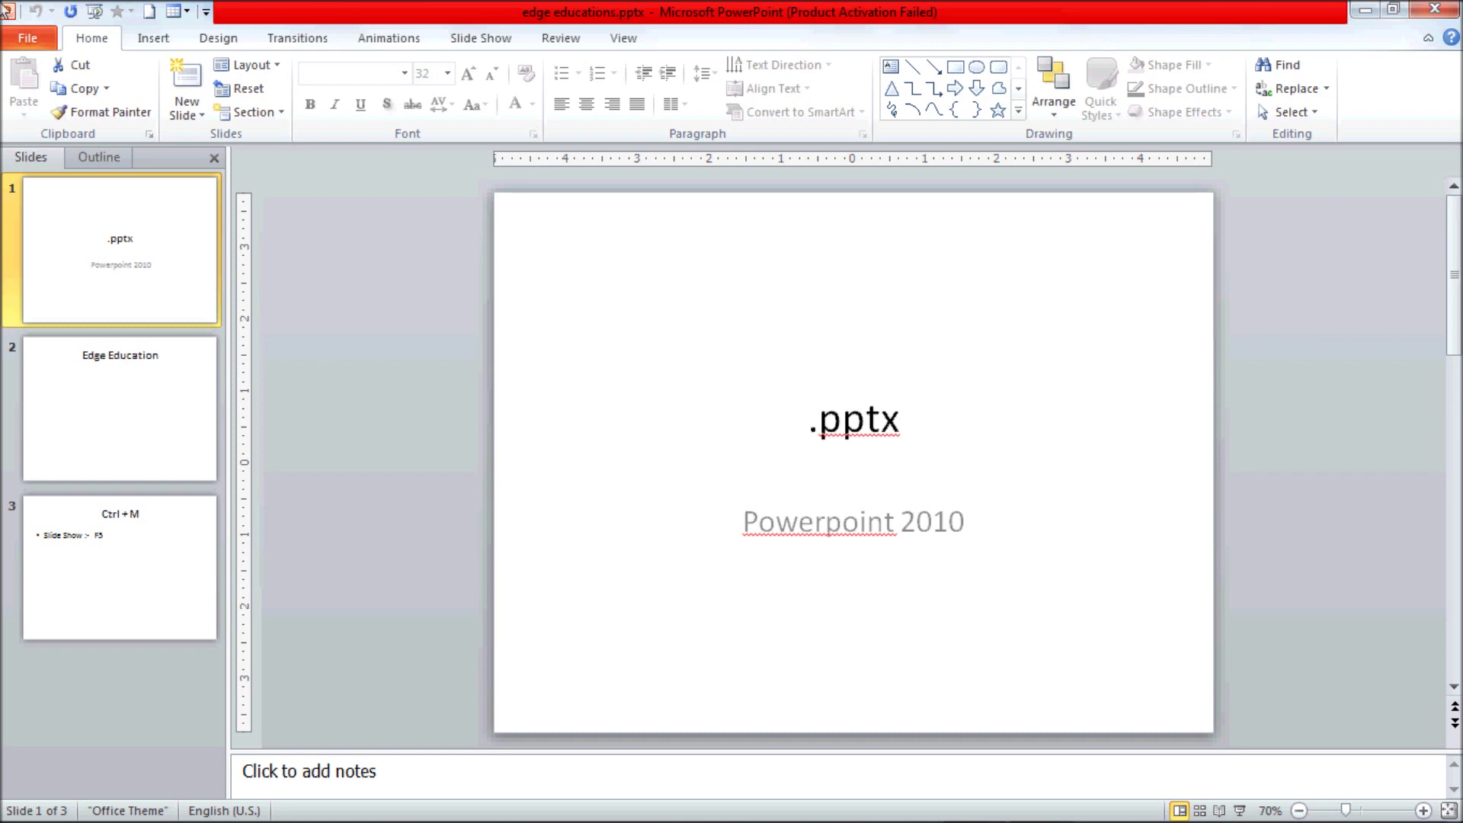
Show the Info page for edge educations.pptx and check the Properties dropdown options
click(34, 42)
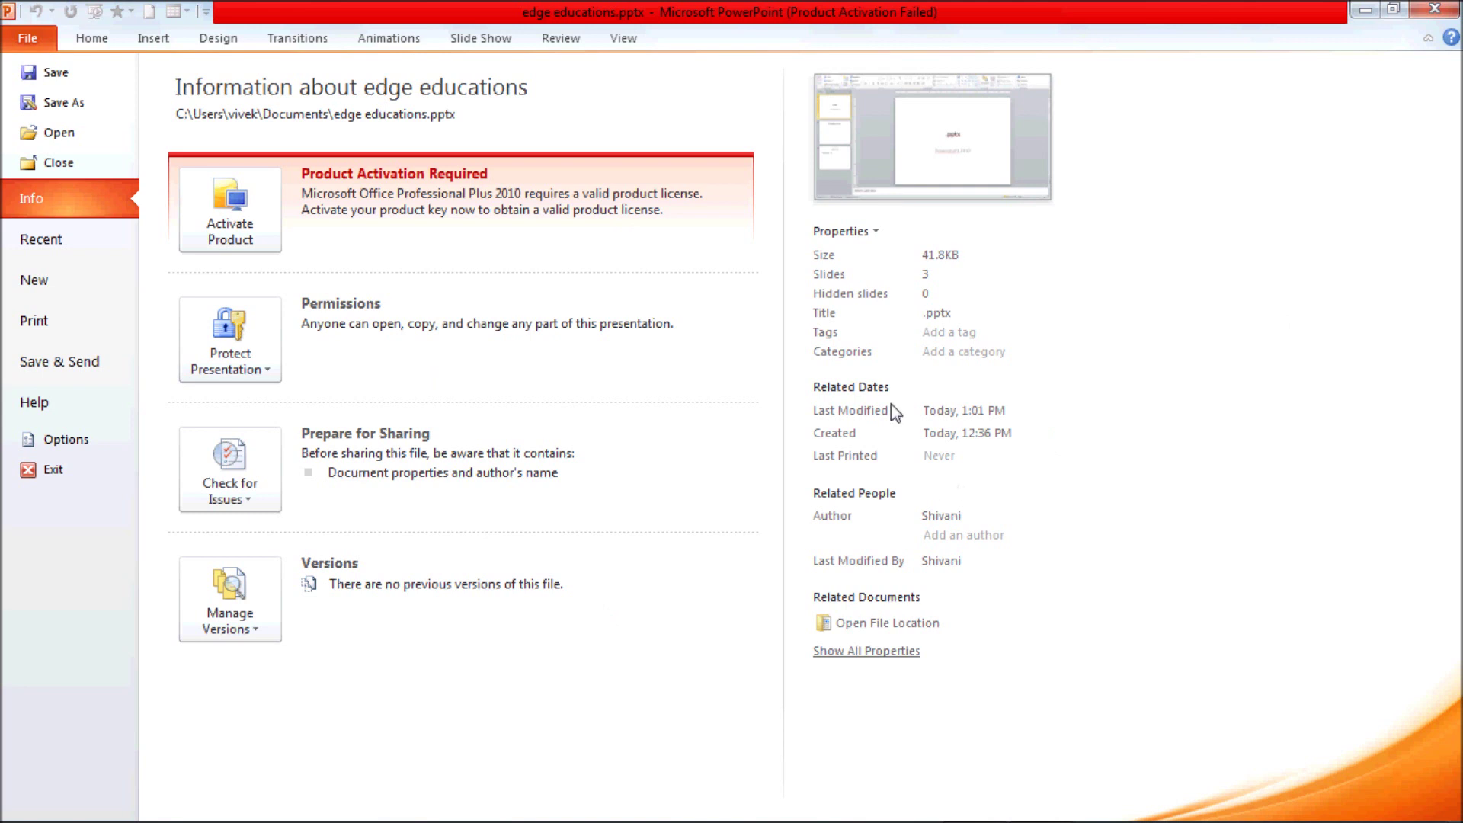
click(876, 232)
click(948, 233)
Leave the Tags, Categories and Author fields unchanged, then open the file's location in My Documents
click(947, 337)
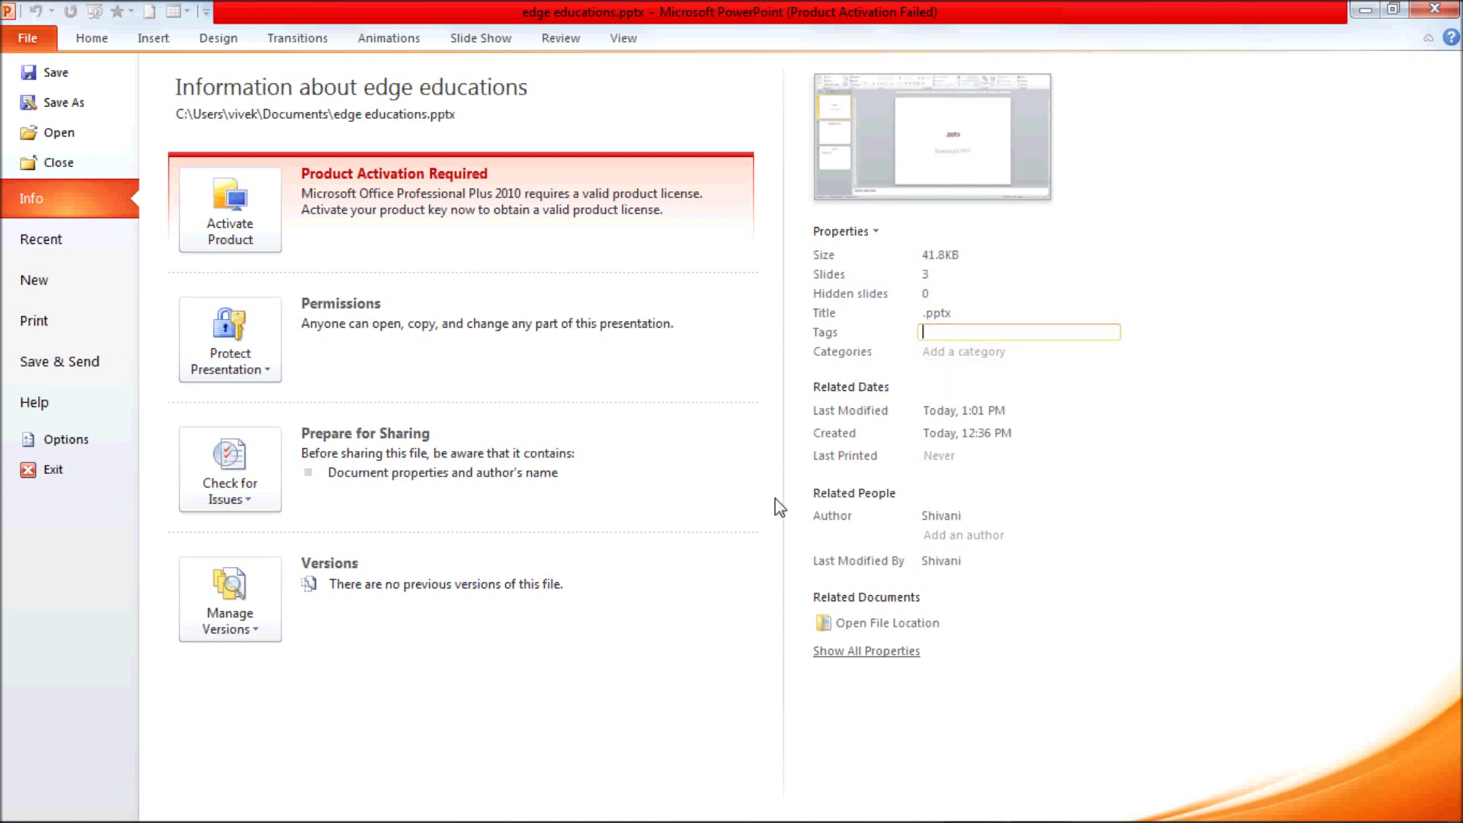
click(935, 352)
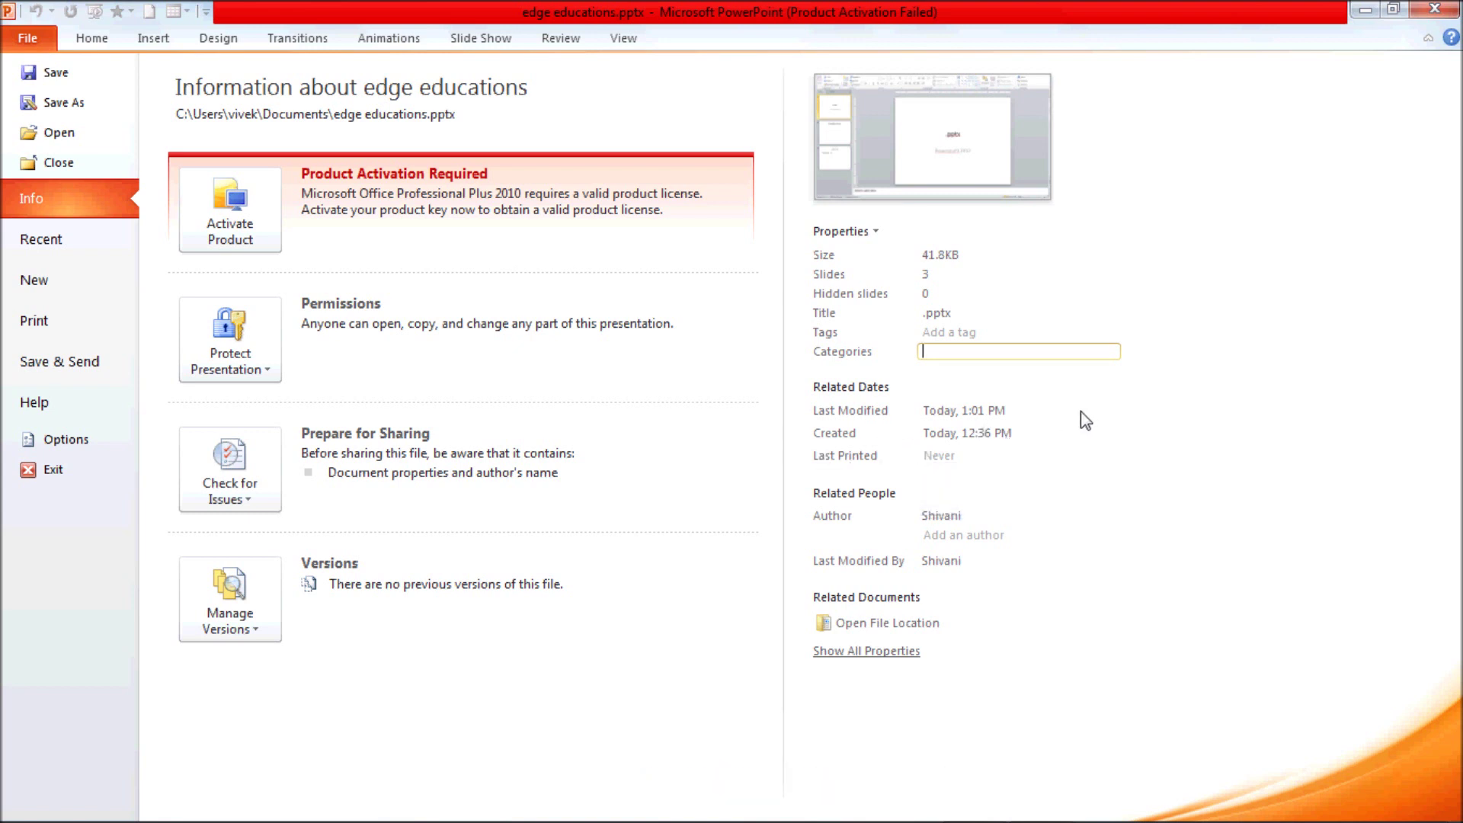
click(923, 458)
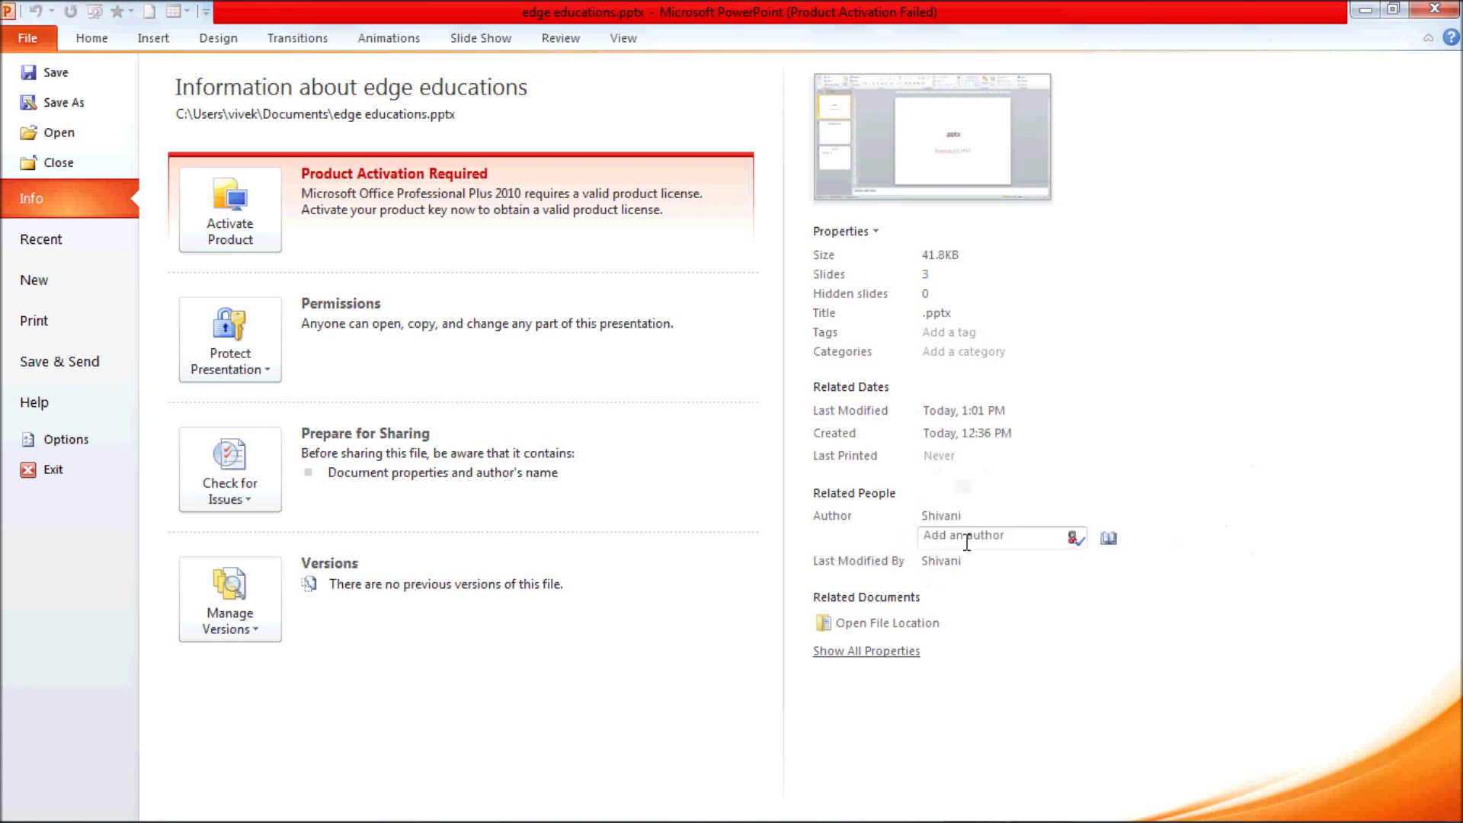
click(943, 537)
click(889, 567)
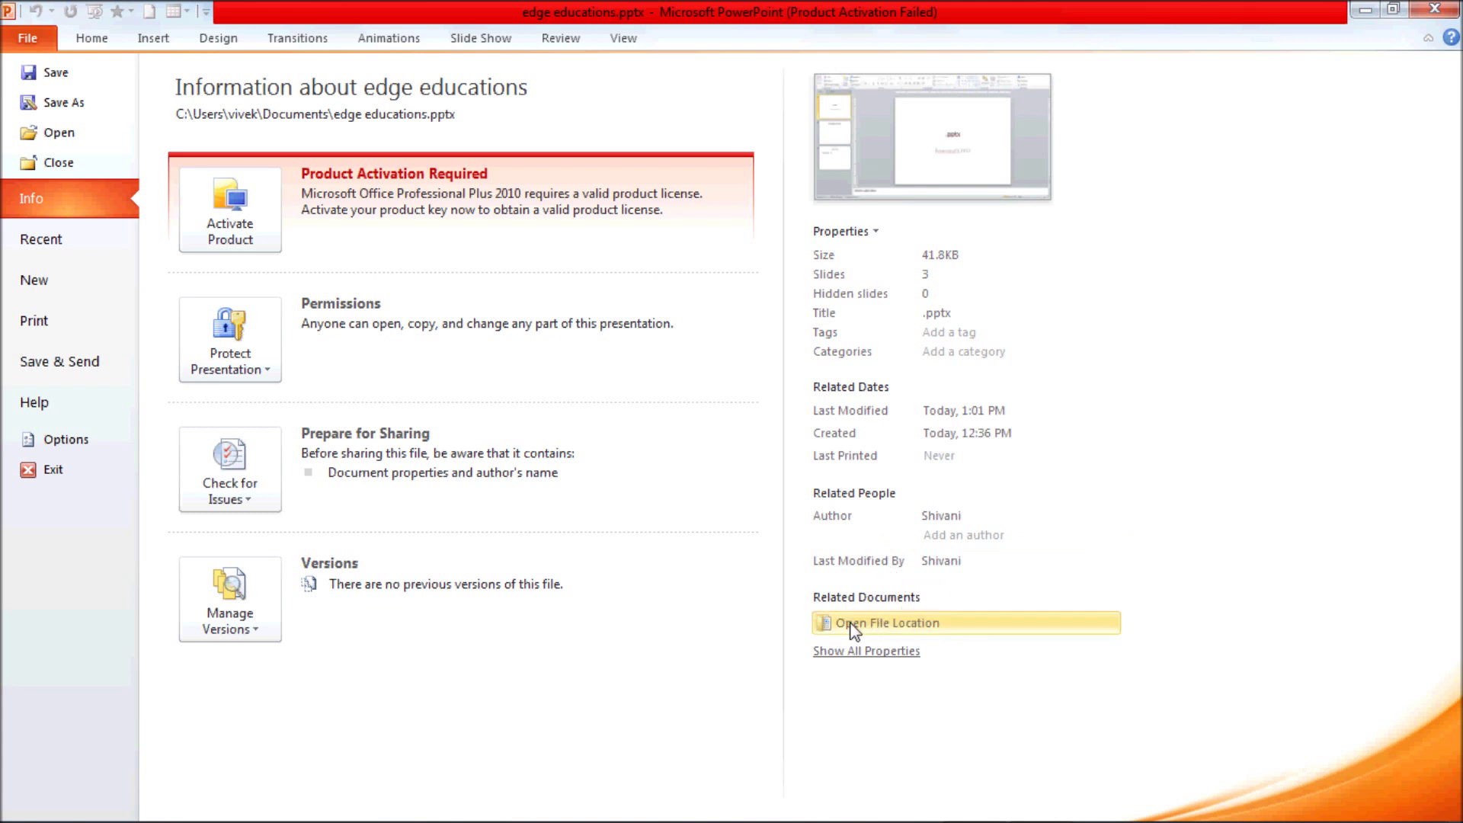
click(882, 623)
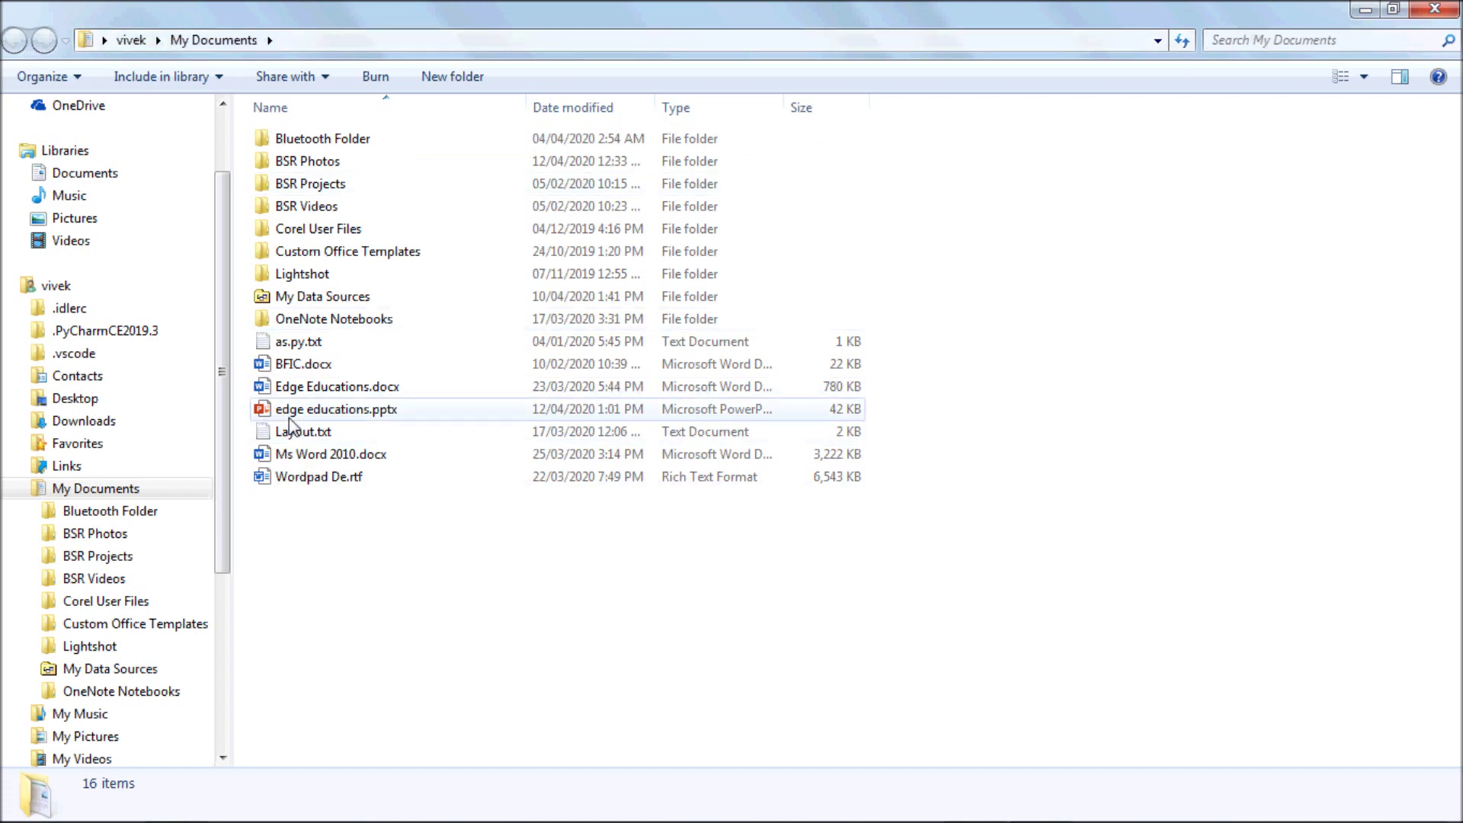
Close the My Documents Explorer window to return to PowerPoint's Info page
click(1435, 9)
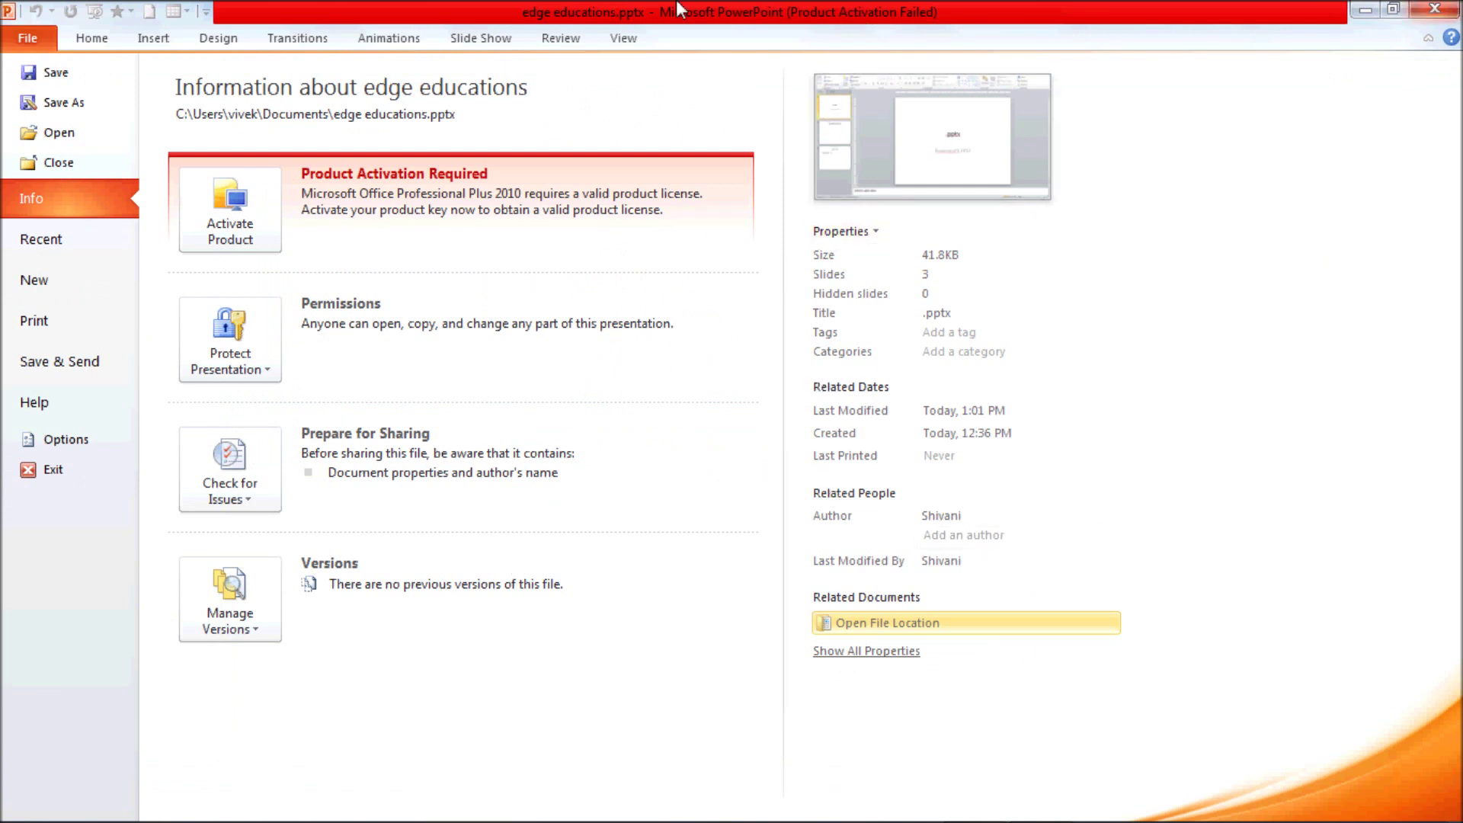
Glance at Recent files, then create blank presentation Presentation2 from the templates gallery
click(32, 256)
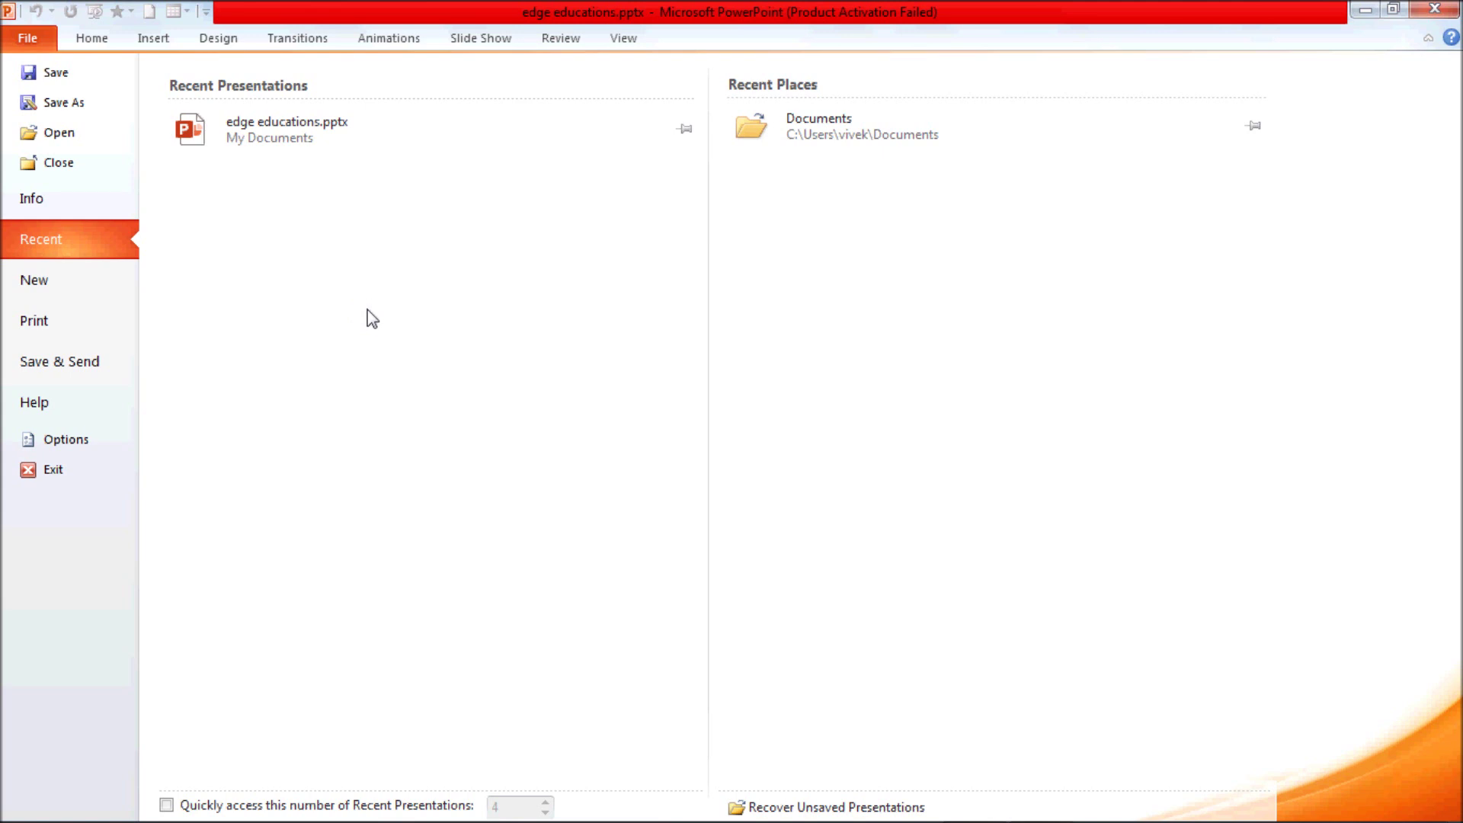
click(55, 300)
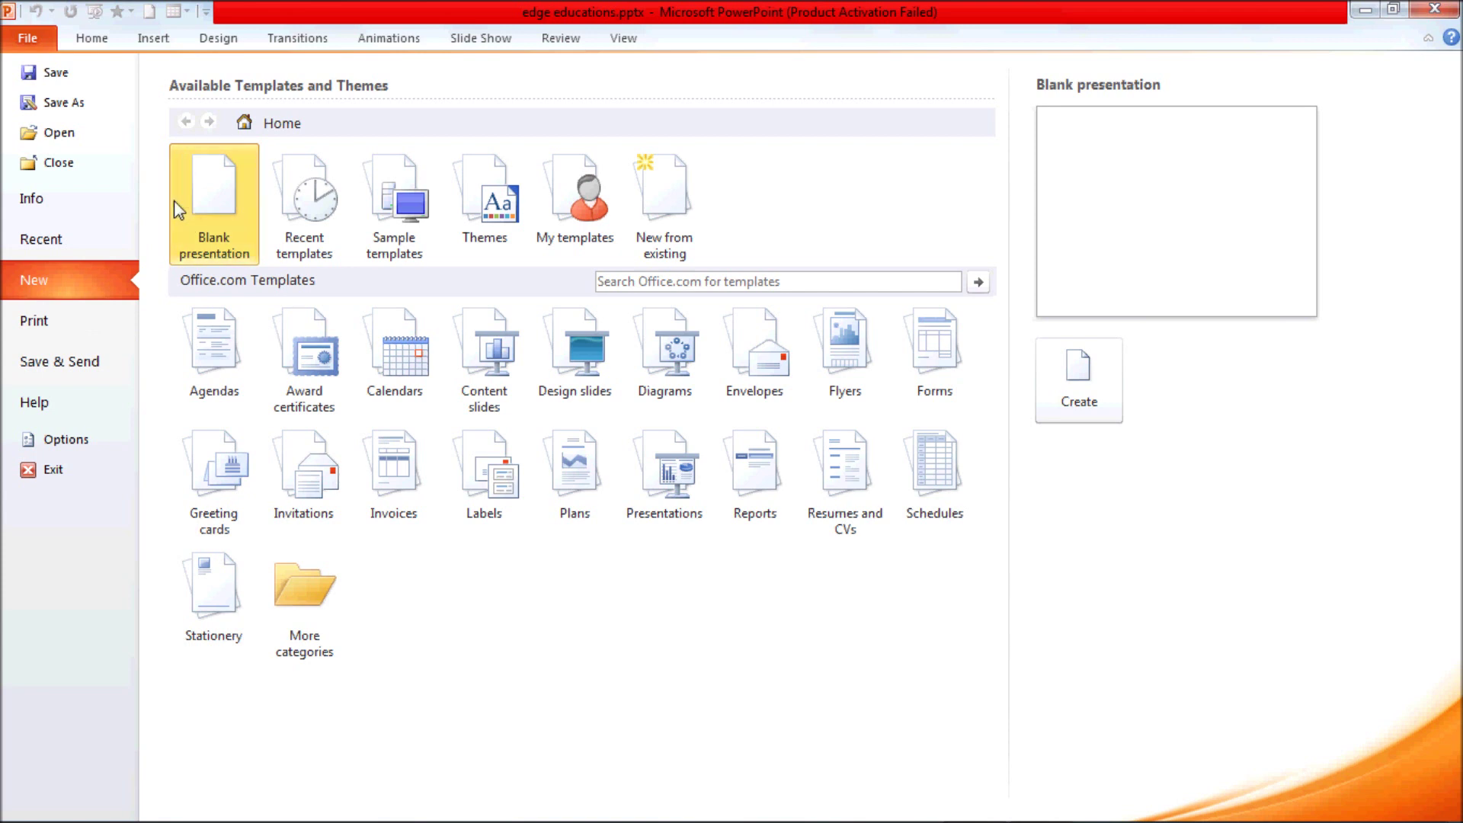
click(1085, 381)
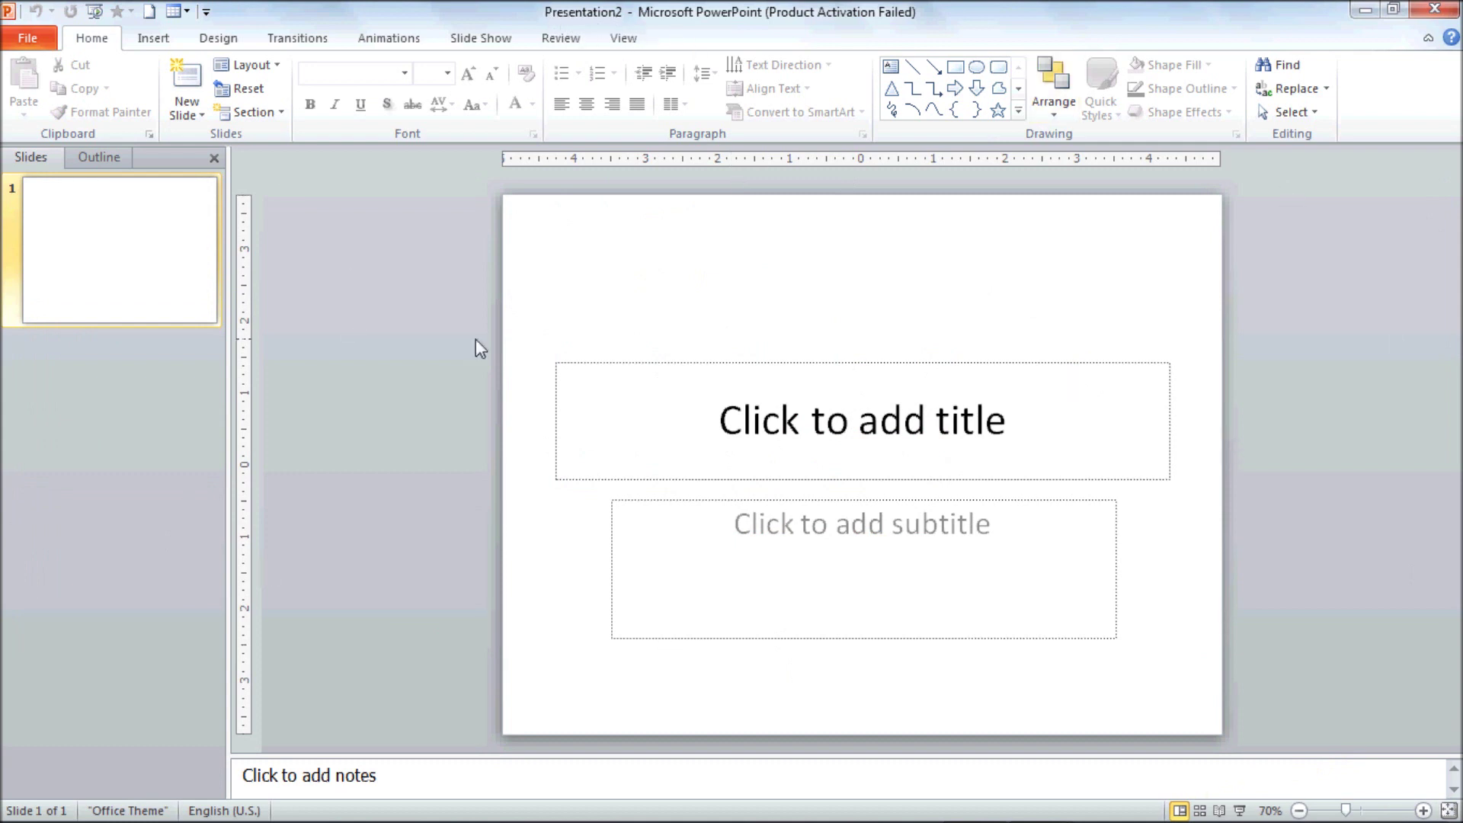
Create Presentation3 from the recent Introducing PowerPoint 2010 template and view slide 2
click(15, 39)
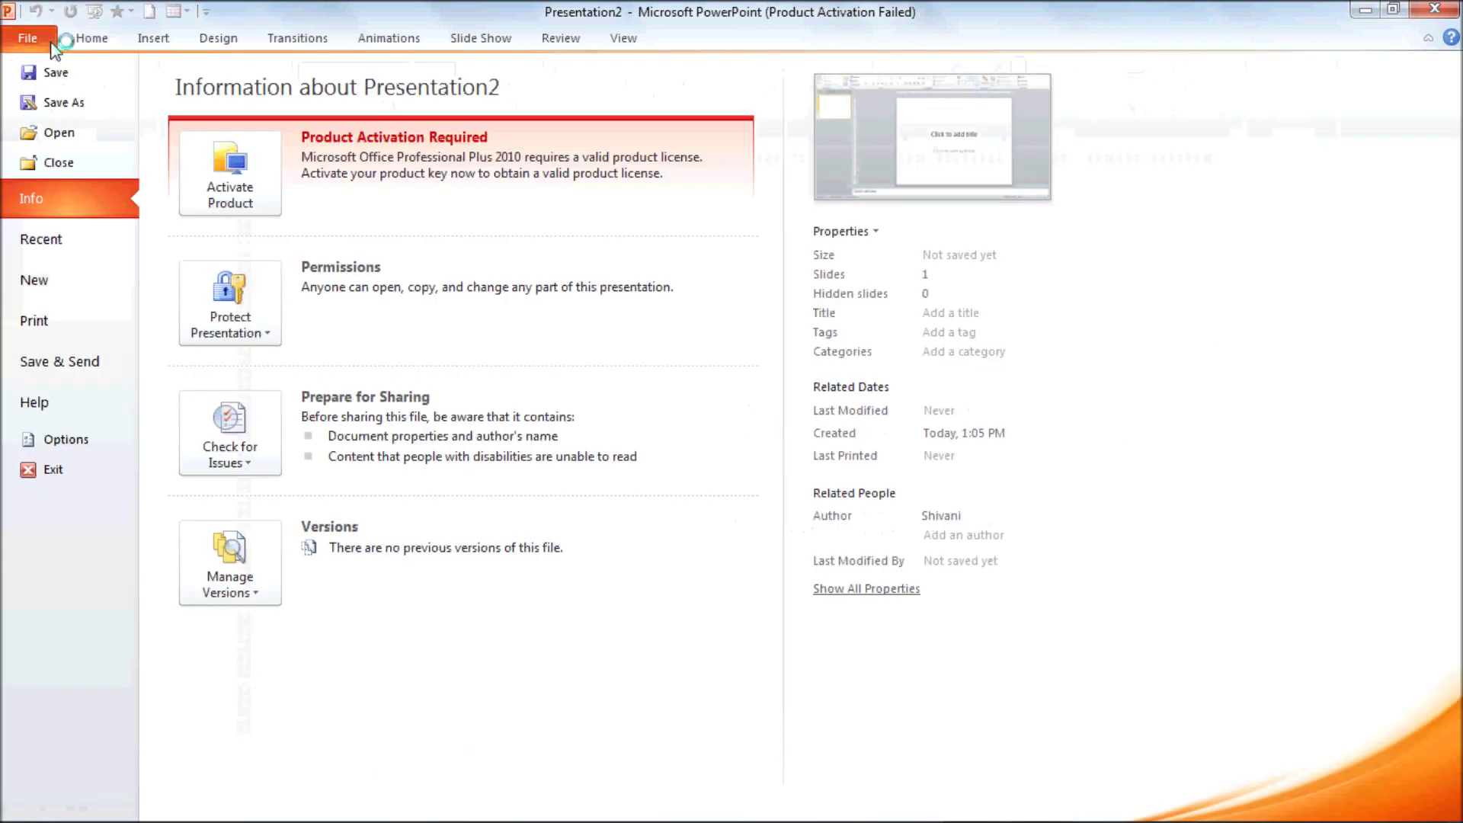
click(47, 277)
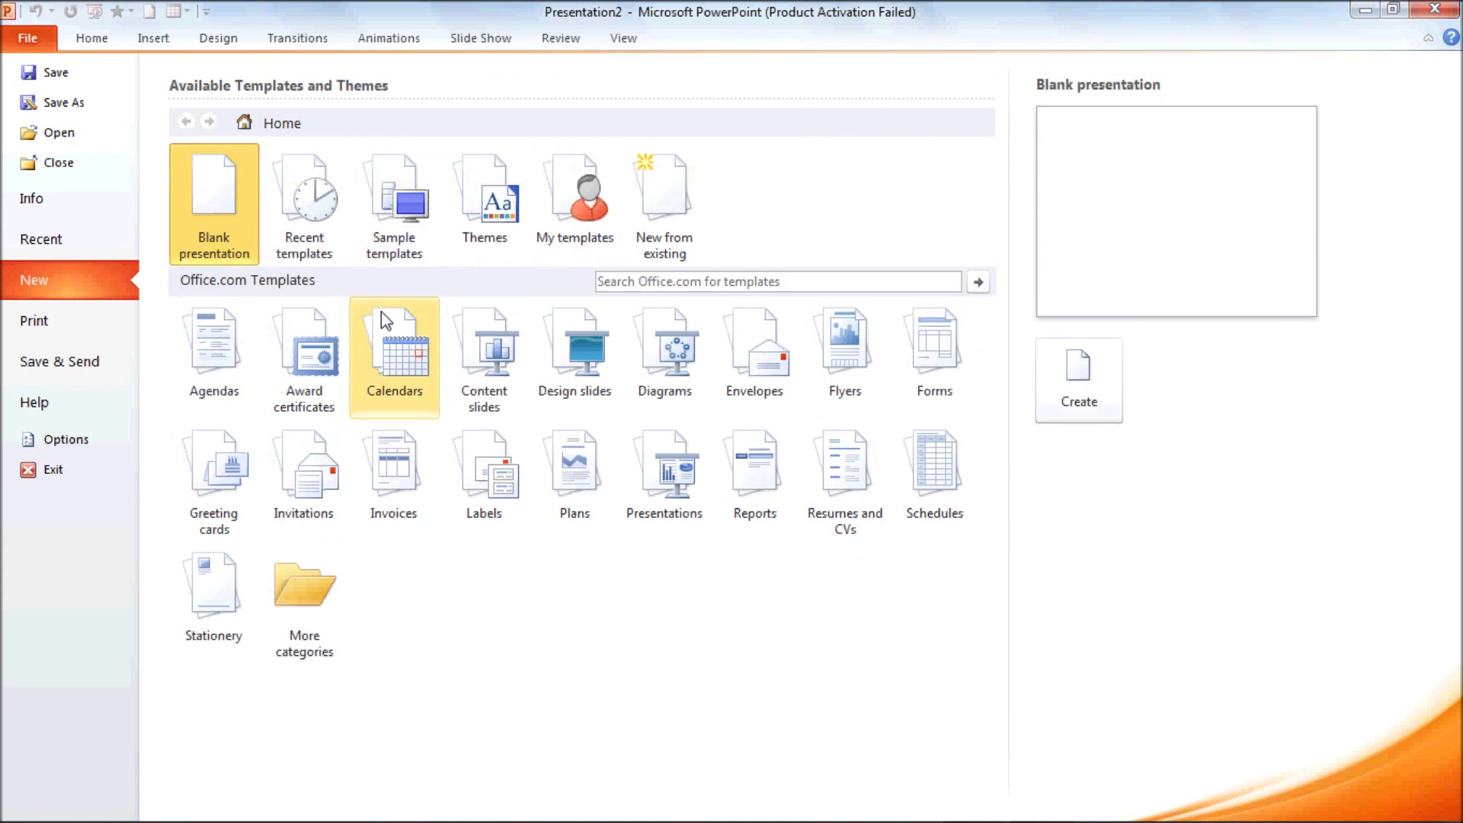
click(303, 244)
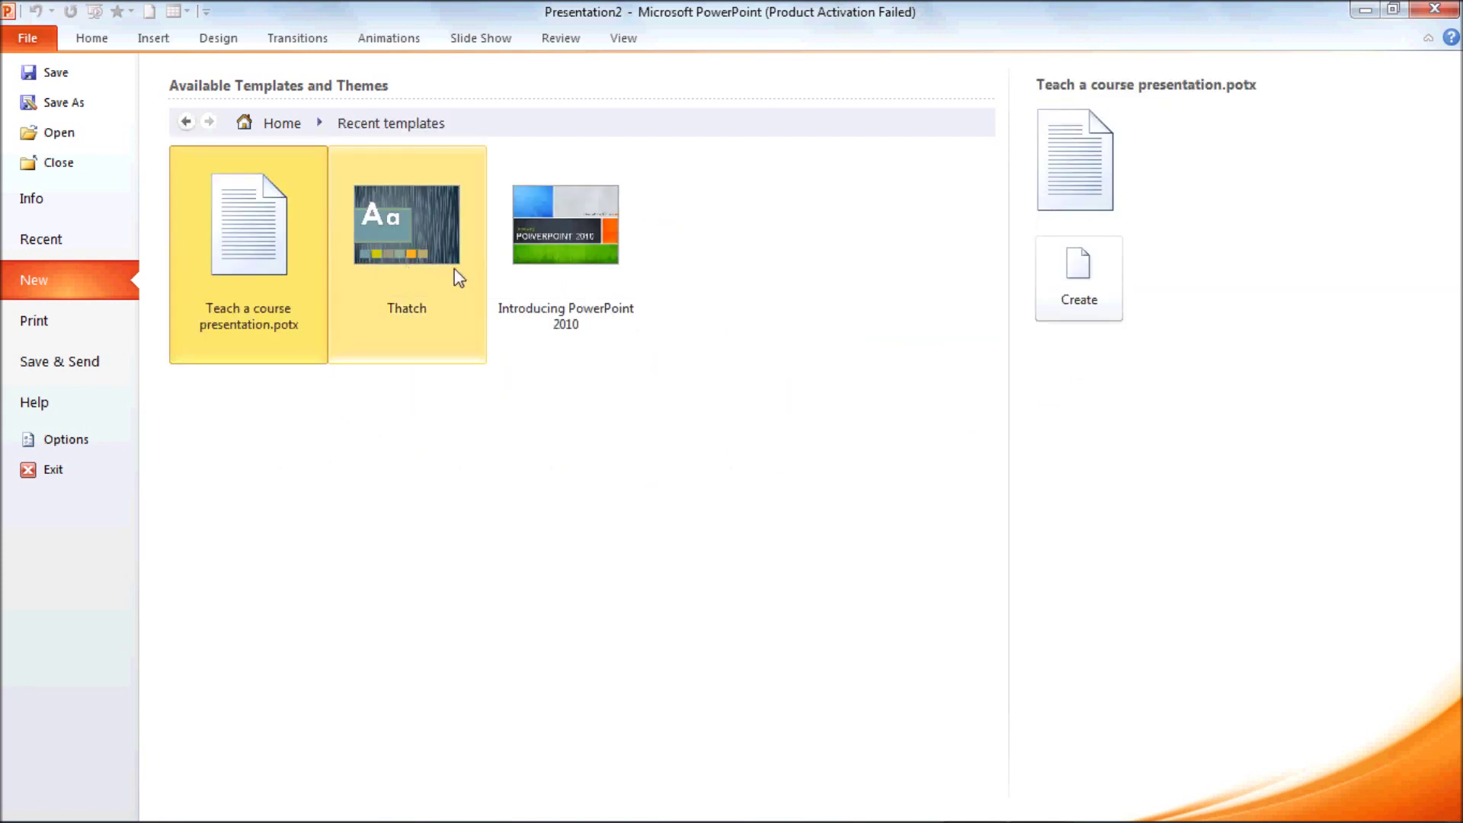
click(425, 314)
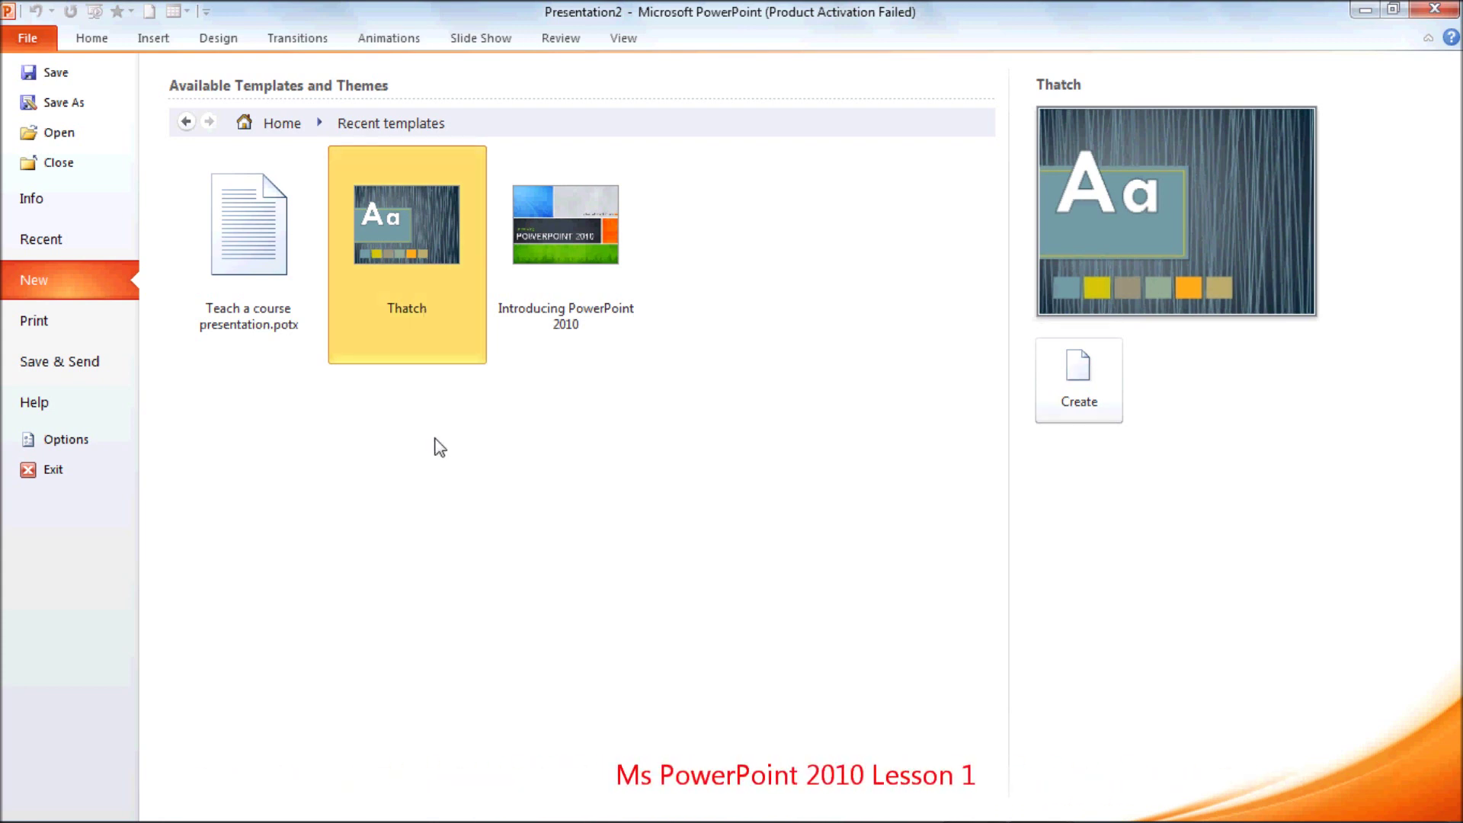
click(561, 281)
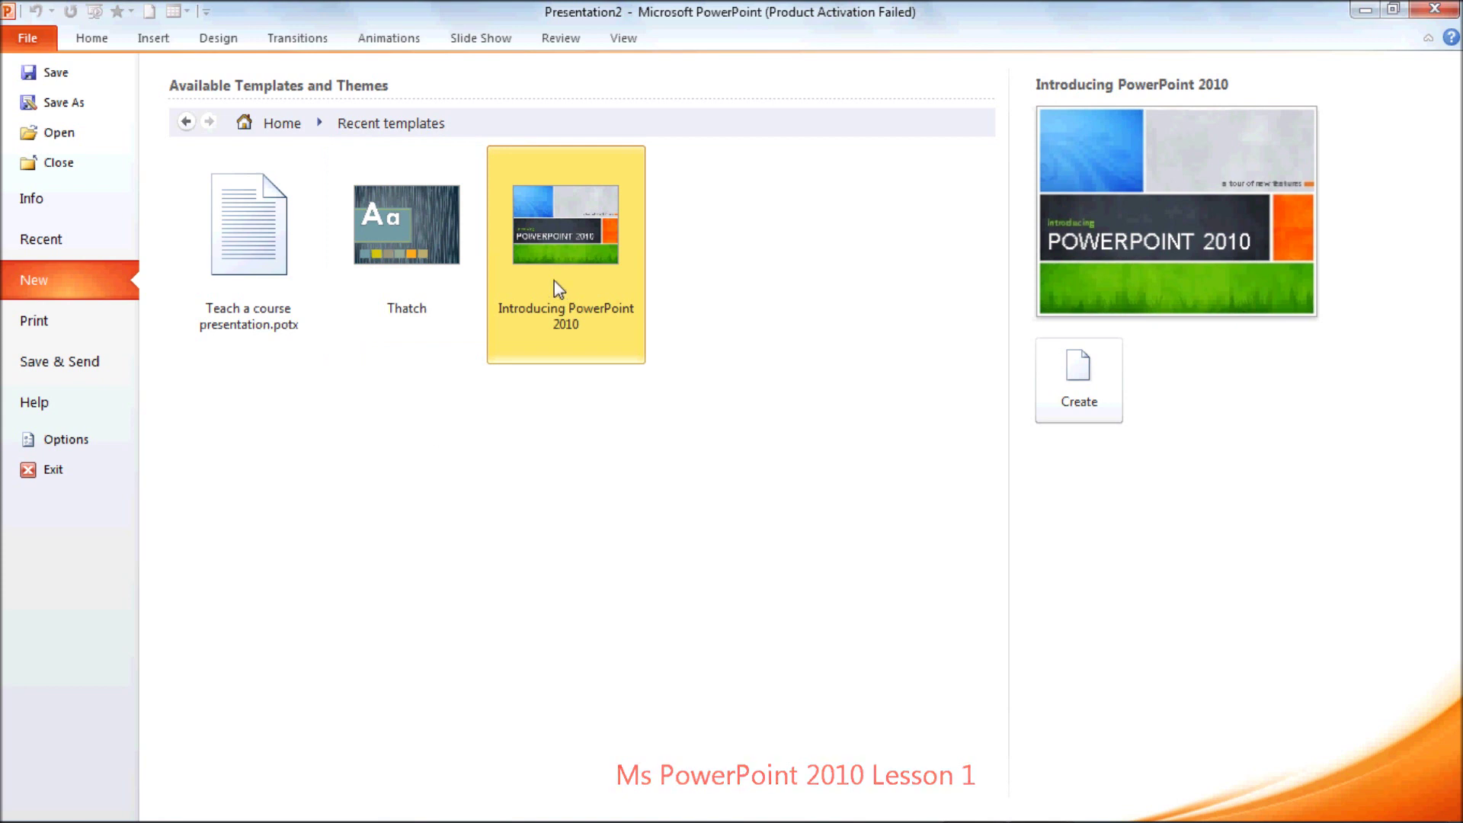
click(1081, 403)
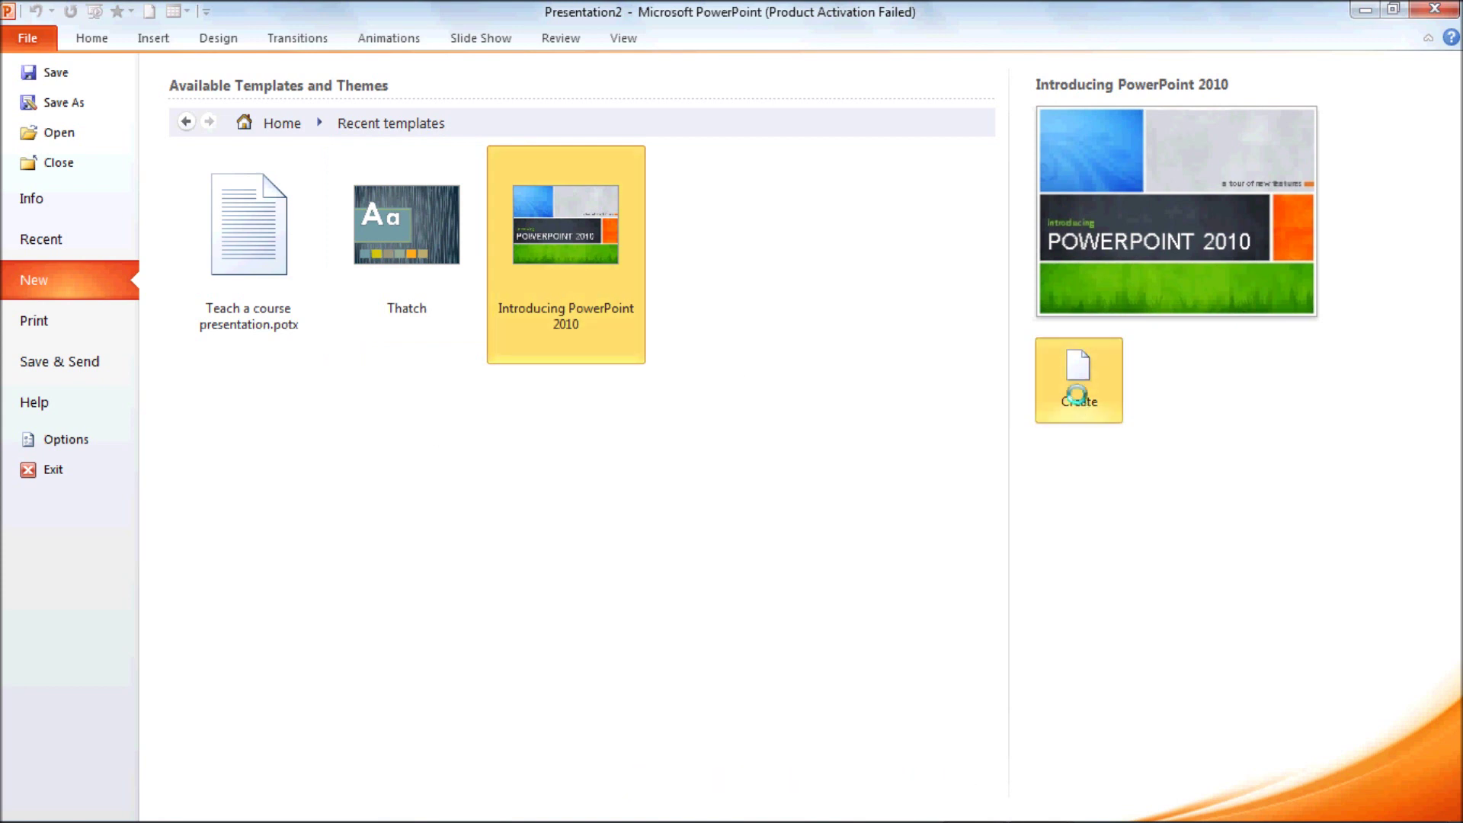
click(43, 421)
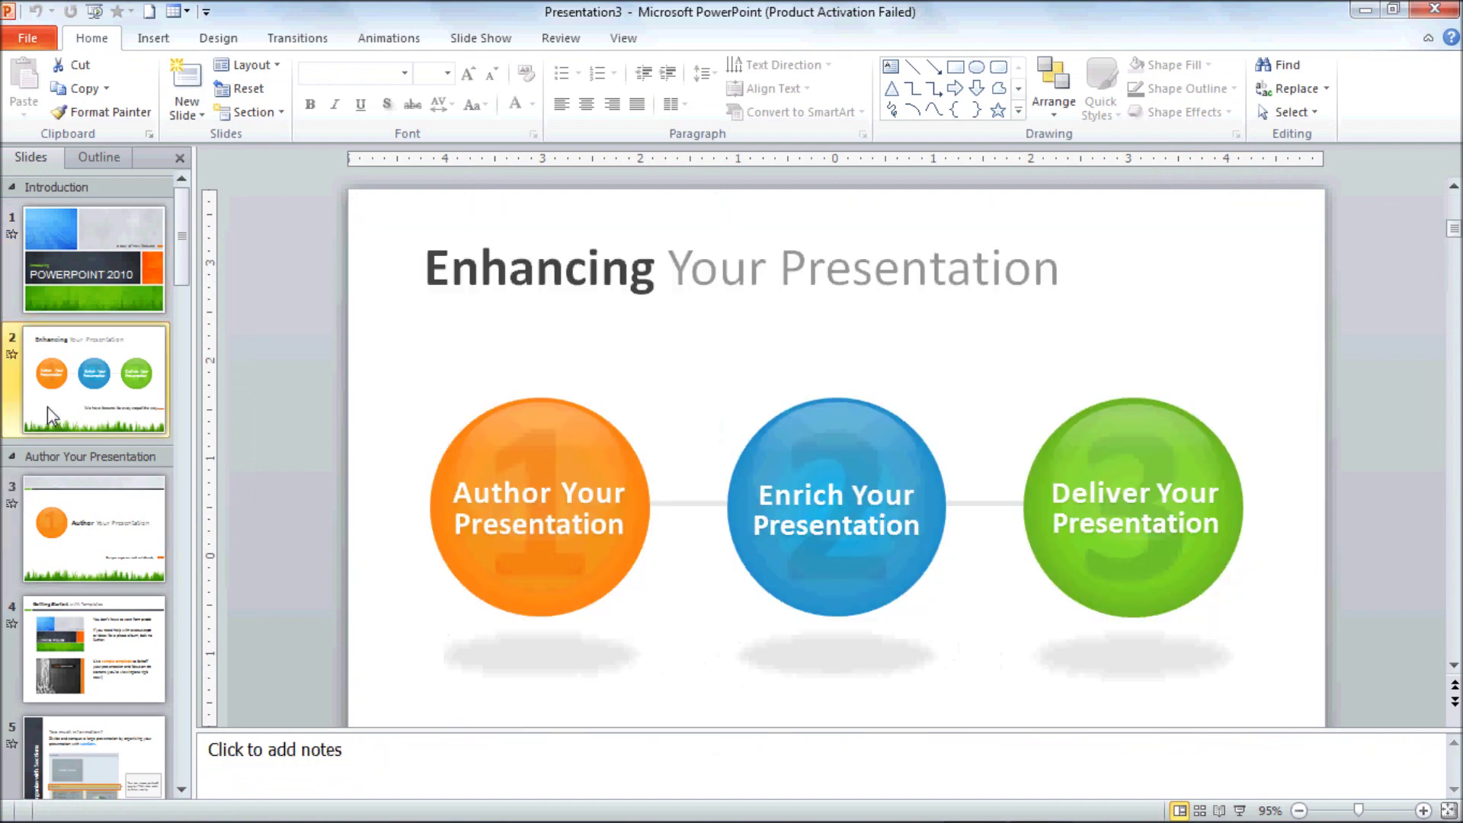
Browse the sample slides, including Getting Started with Templates, Collaboration and Enrich Your Presentation
click(58, 525)
click(63, 642)
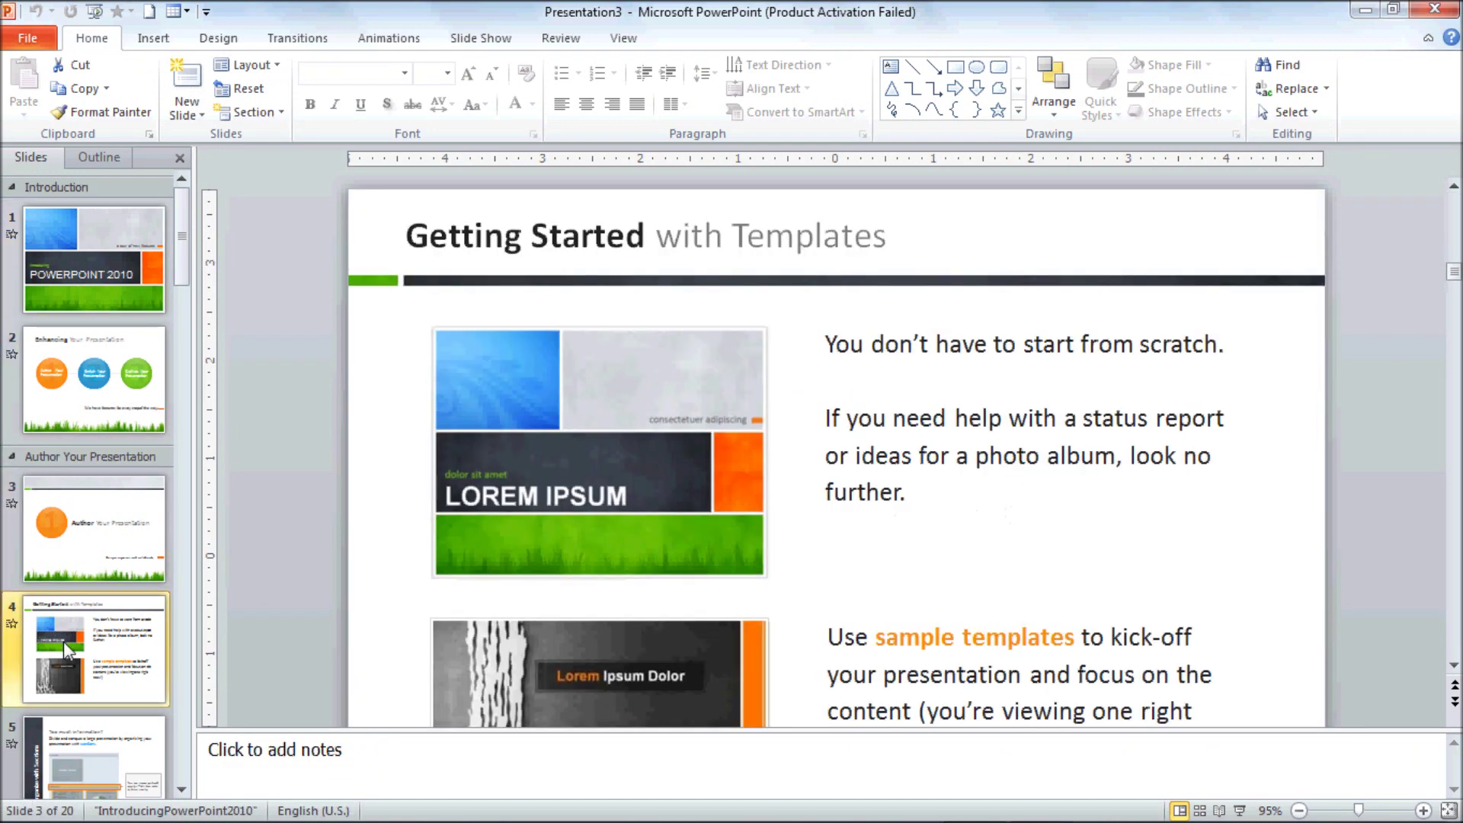
scroll(62, 642, down, 1)
scroll(105, 537, down, 4)
click(111, 401)
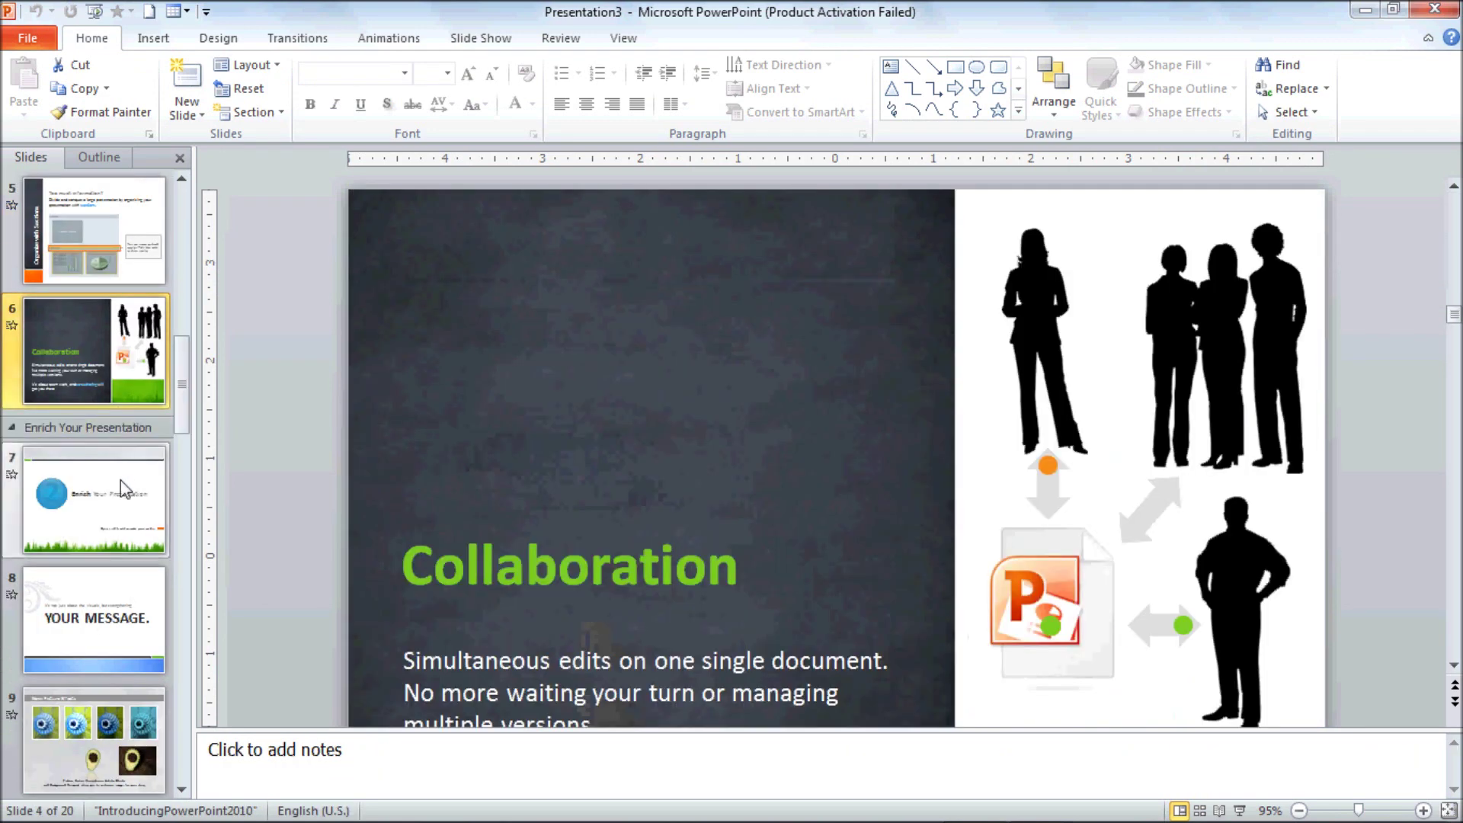
click(121, 480)
scroll(120, 481, up, 5)
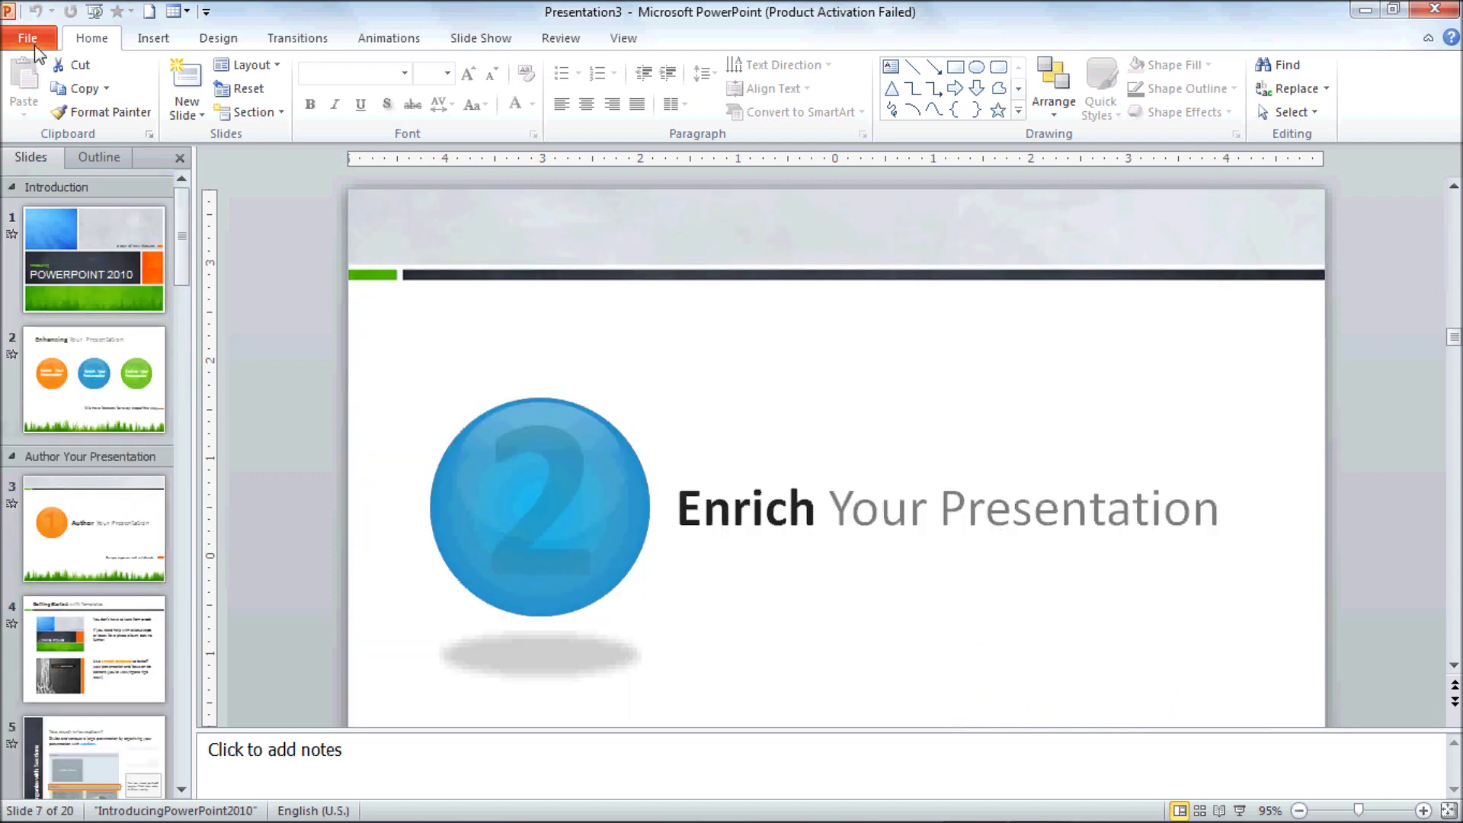
Create Presentation4 from the Project Status Report sample template
click(32, 39)
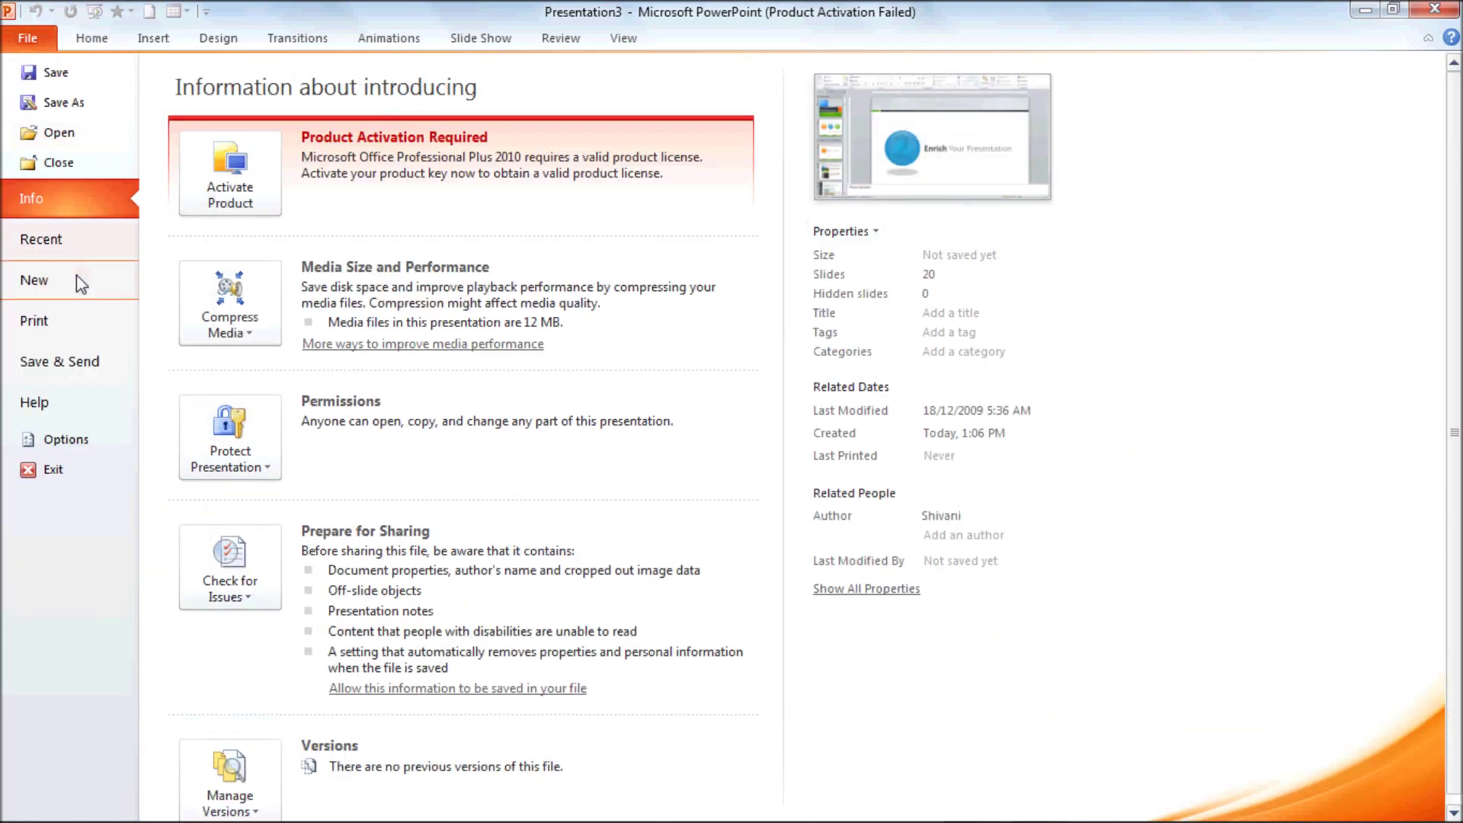
click(76, 276)
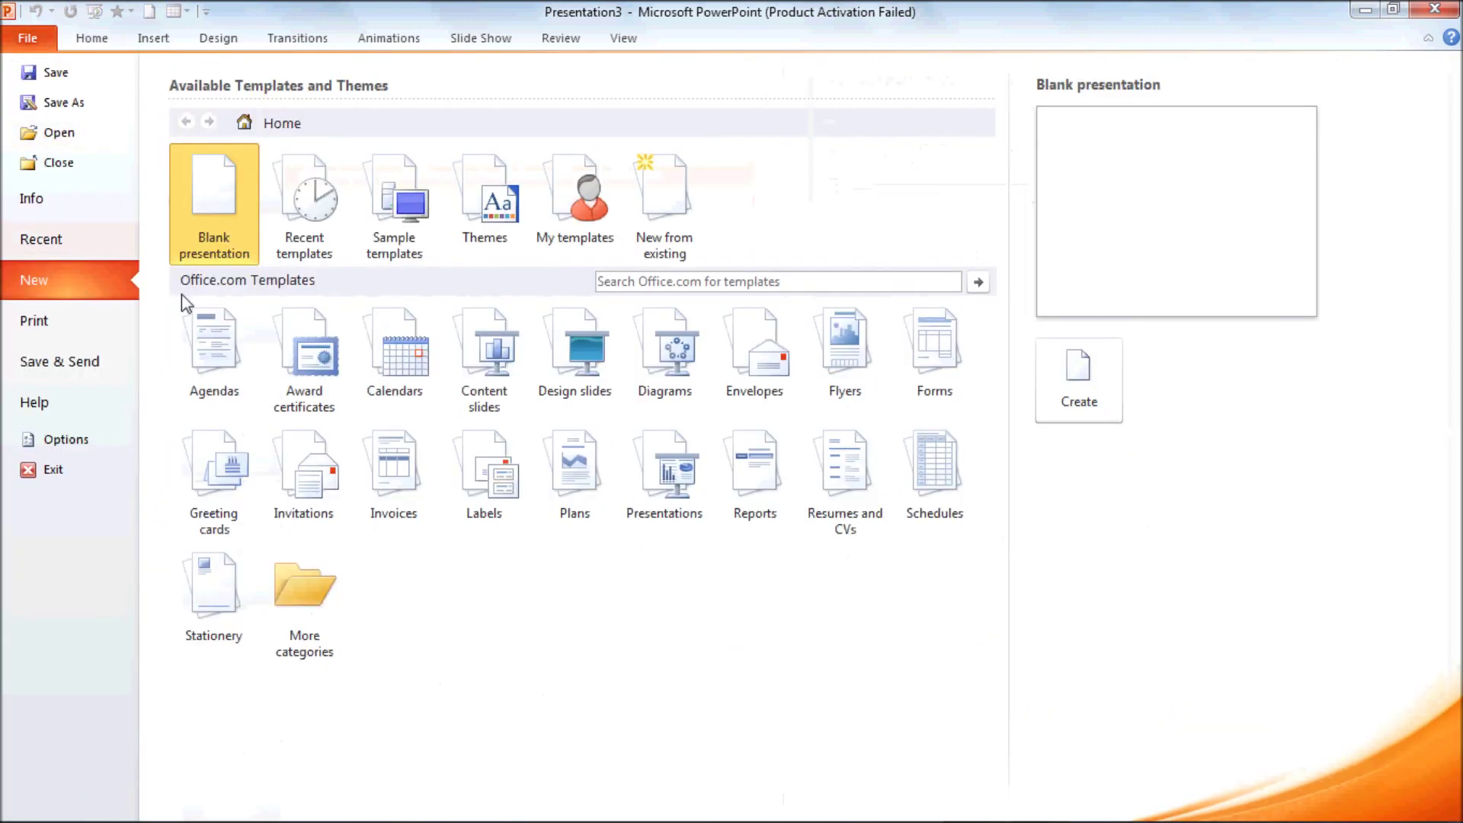
click(315, 253)
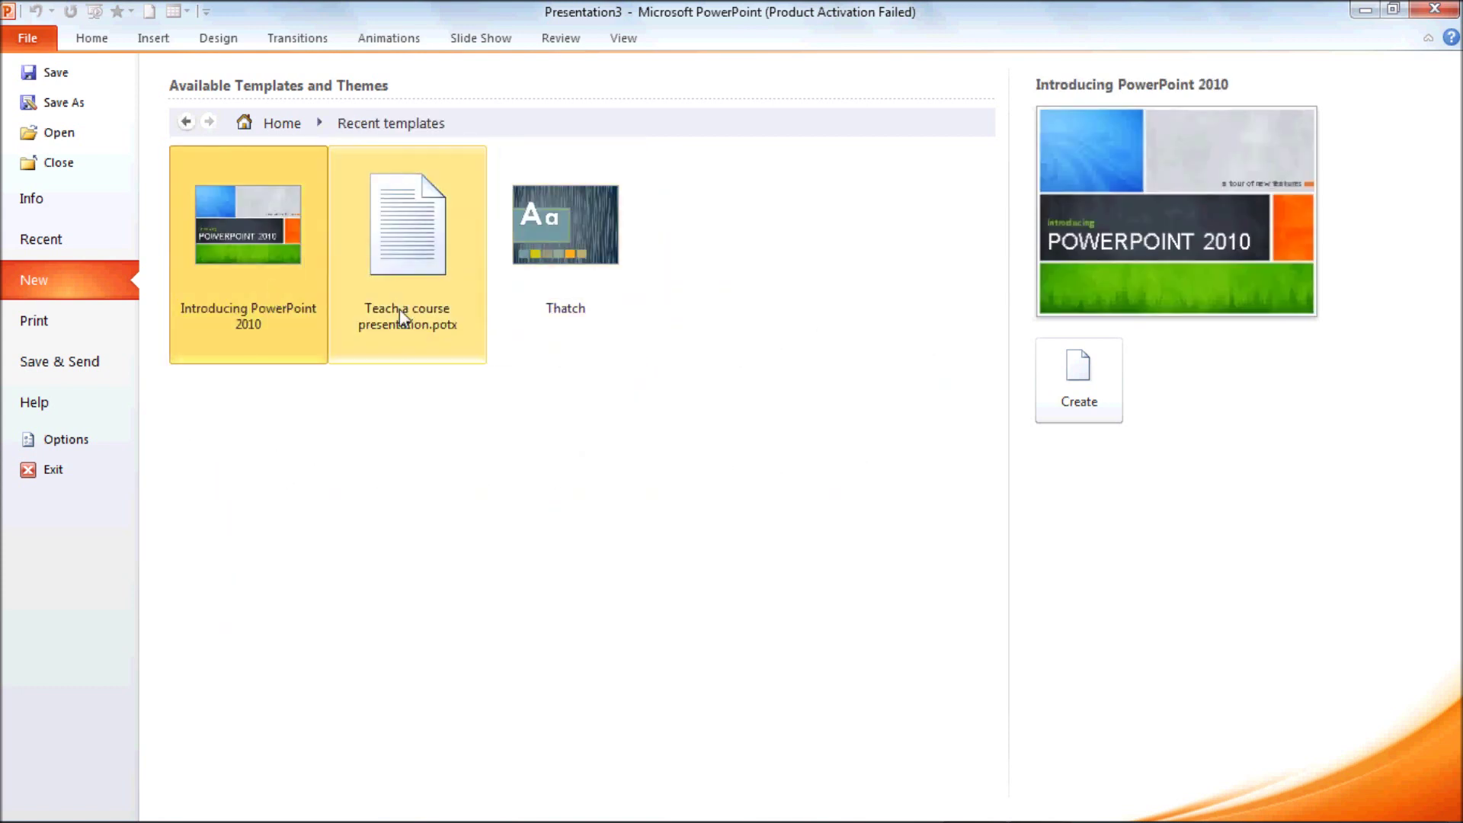
click(186, 122)
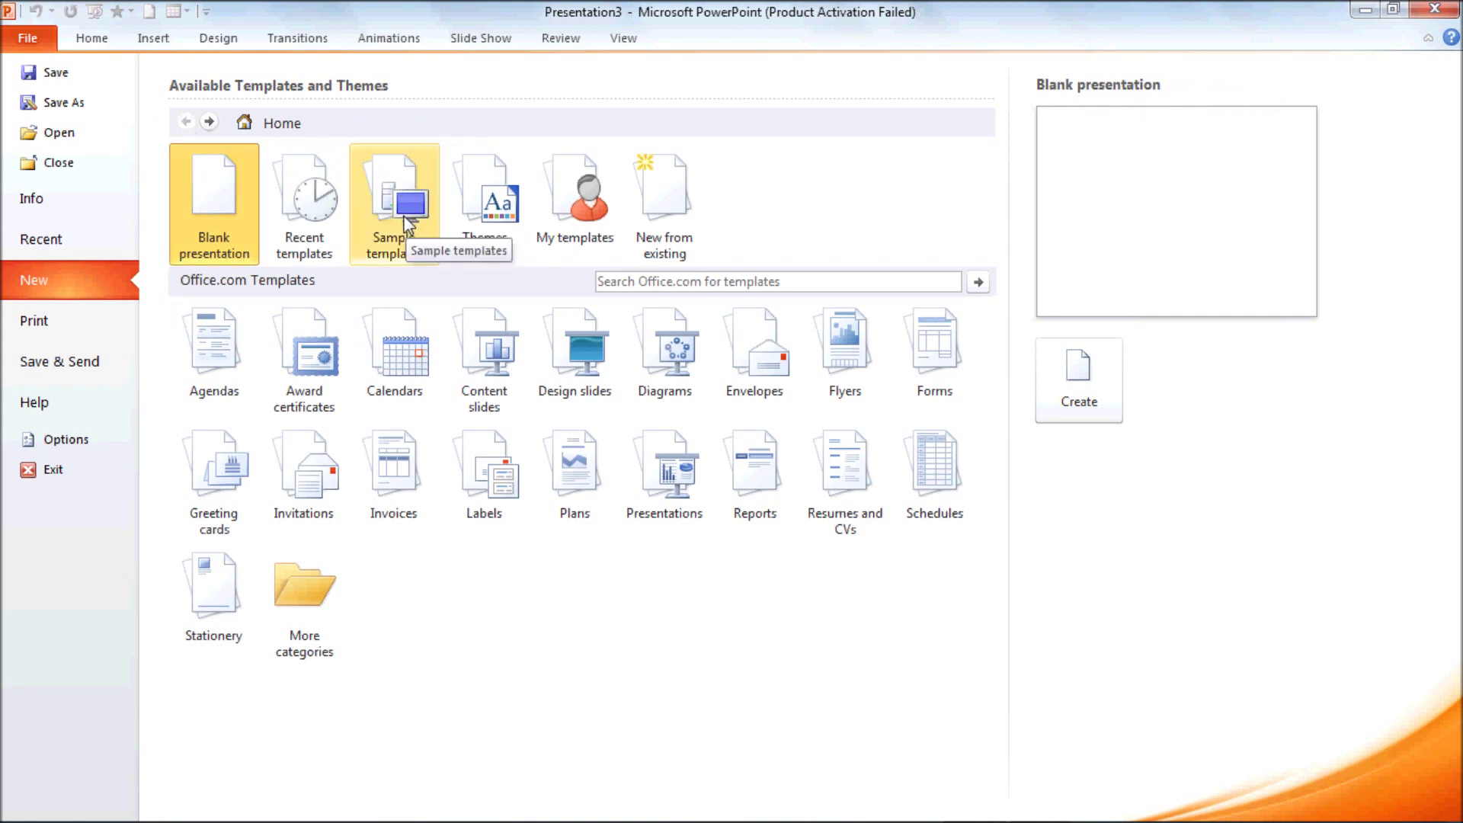
click(404, 217)
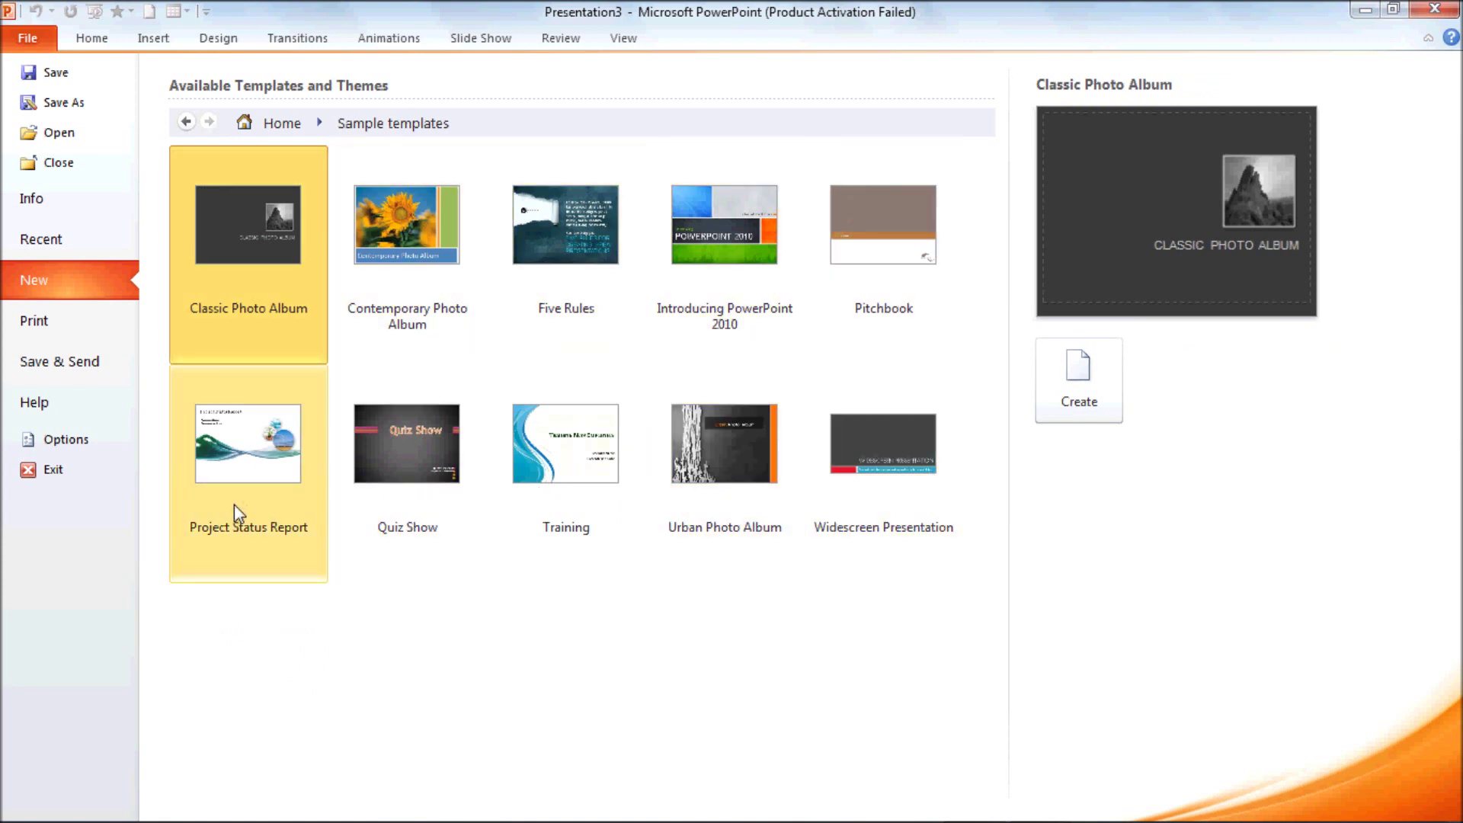
click(274, 461)
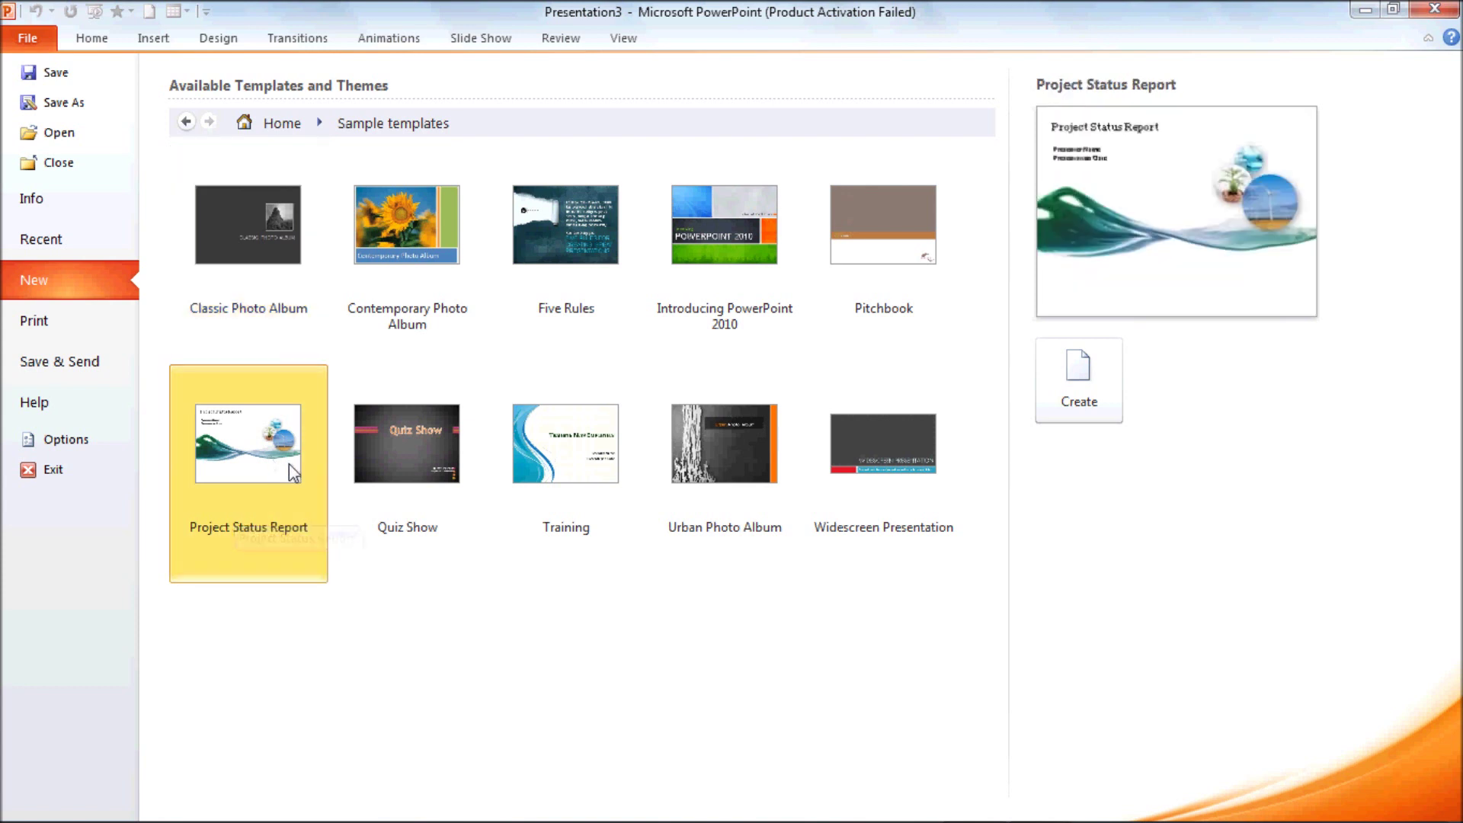
click(1100, 387)
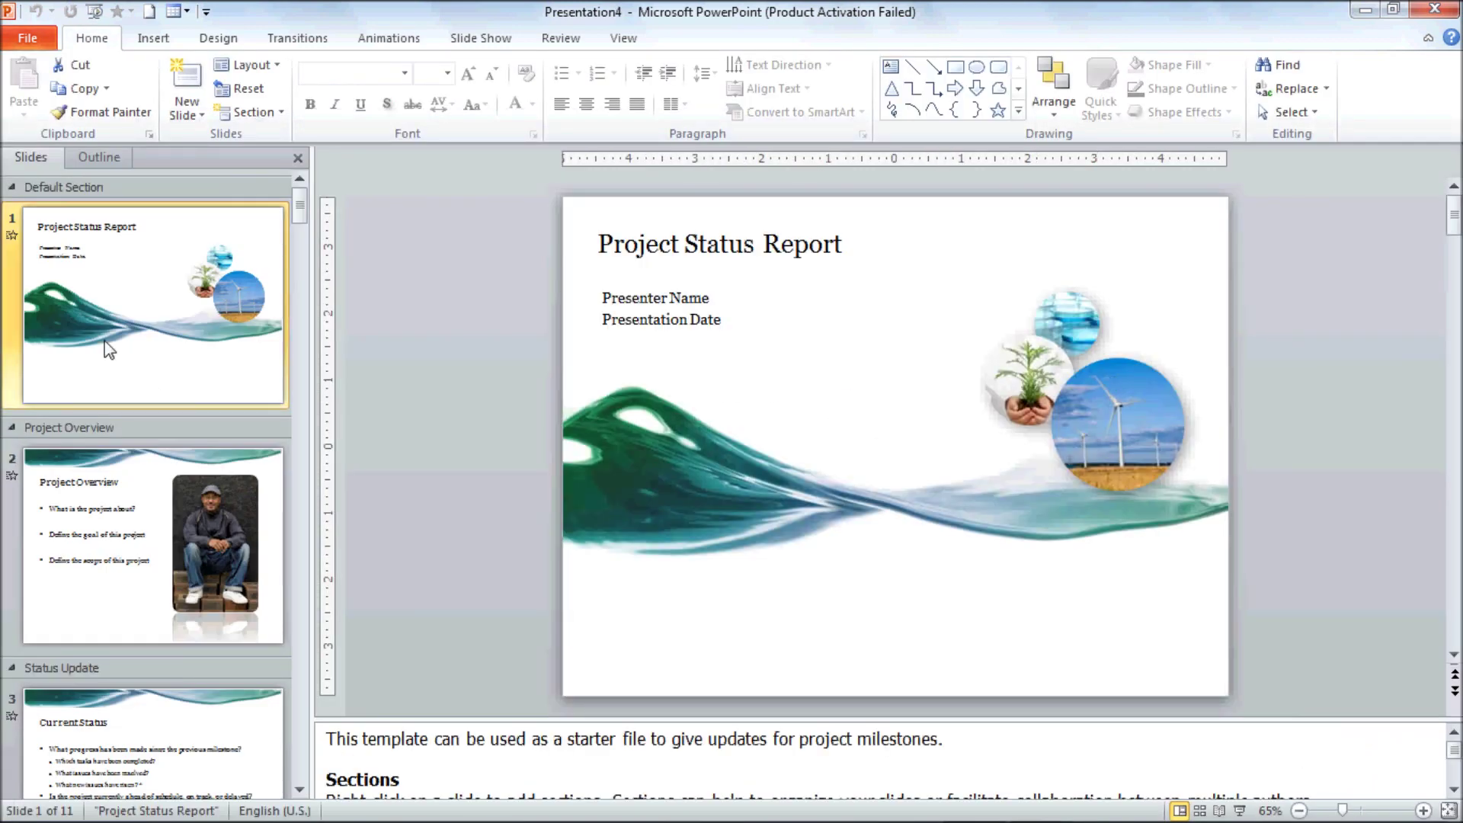
Browse the Project Status Report slides and click into the Project Overview speaker notes
click(139, 509)
scroll(140, 564, down, 5)
scroll(140, 564, down, 5)
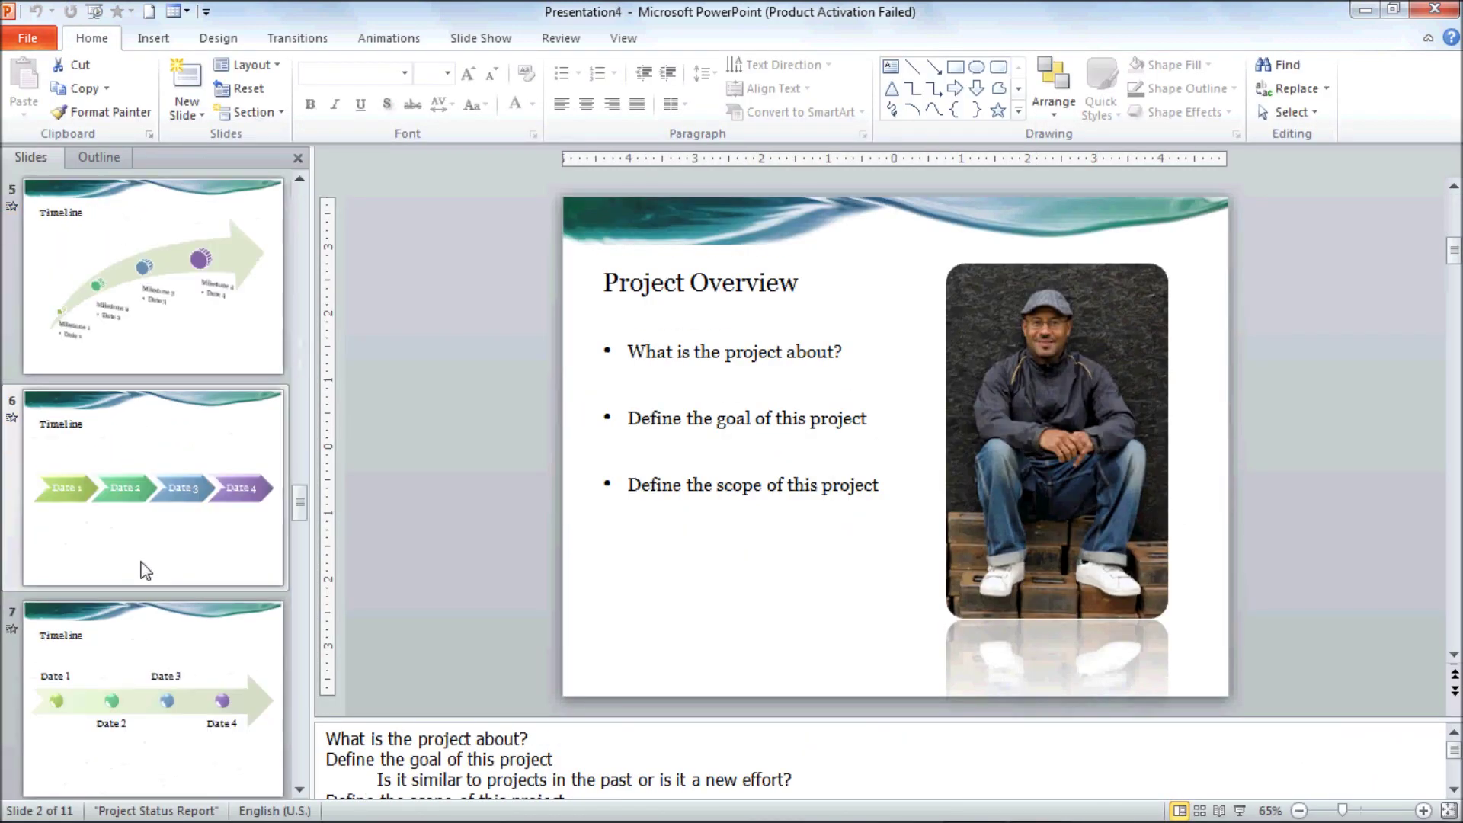
scroll(143, 568, down, 5)
scroll(145, 570, down, 1)
scroll(141, 564, up, 5)
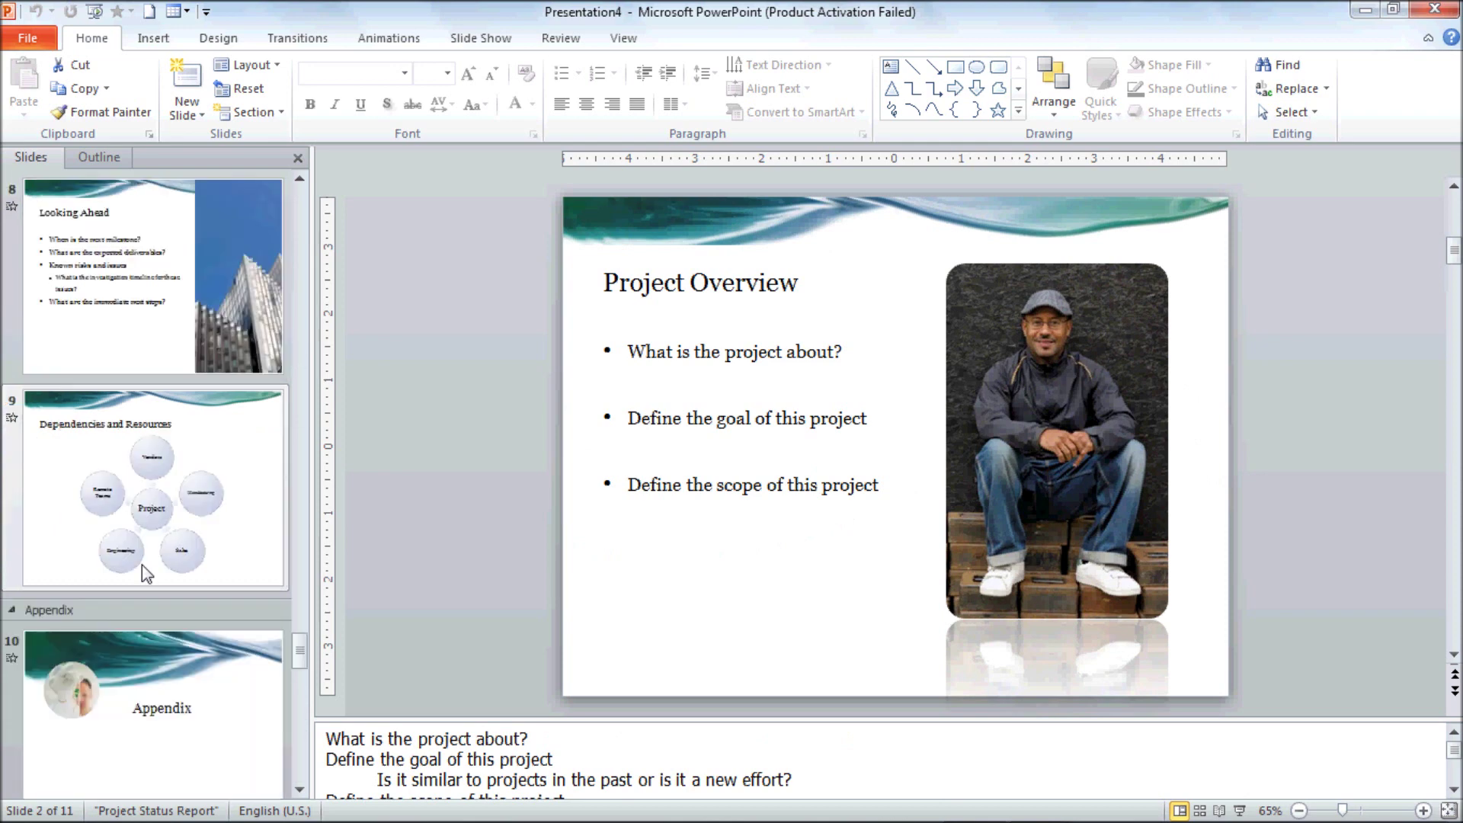
scroll(141, 564, up, 5)
scroll(142, 565, up, 5)
scroll(142, 565, up, 5)
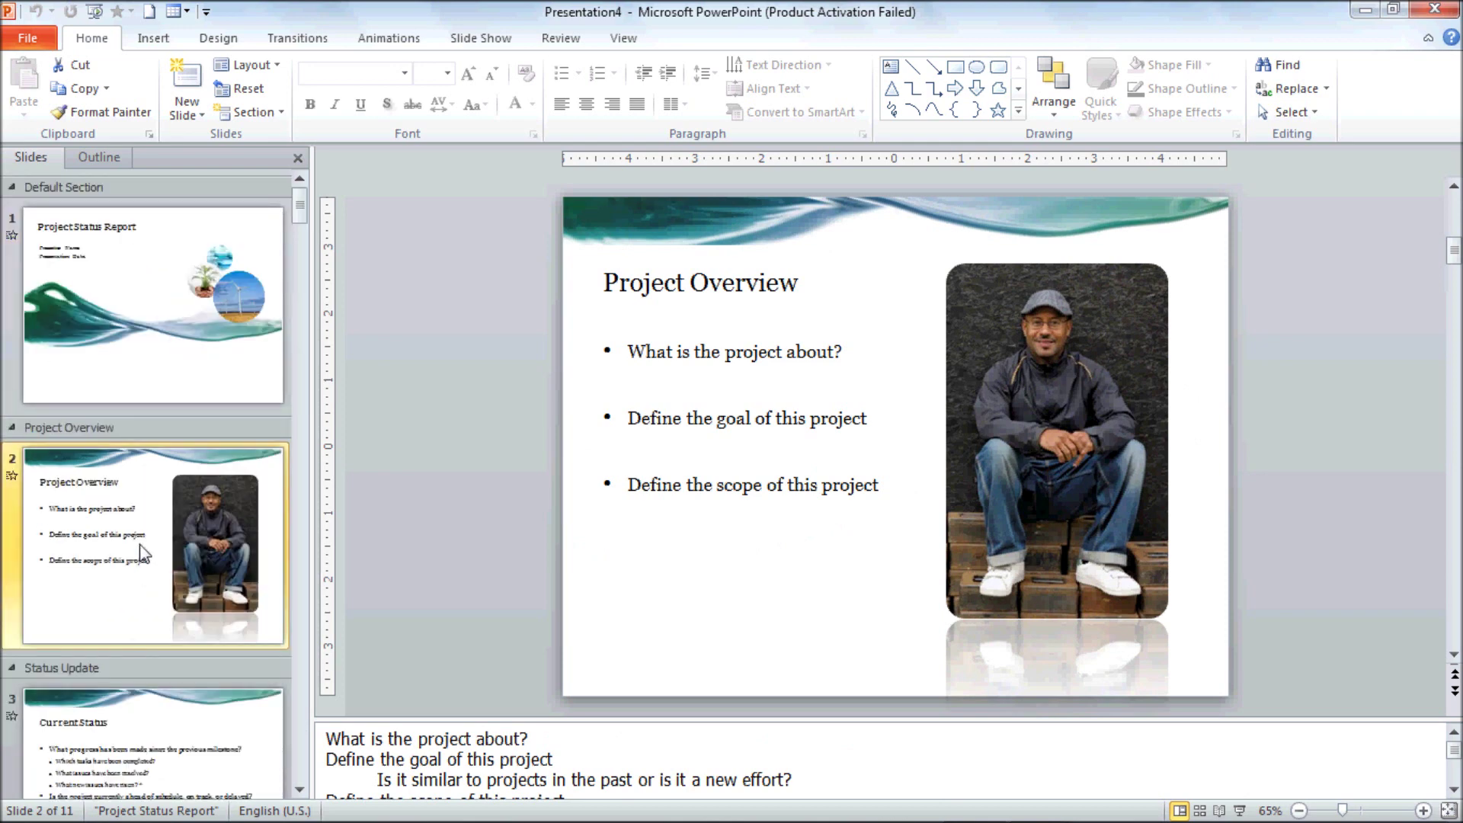
click(139, 373)
click(145, 488)
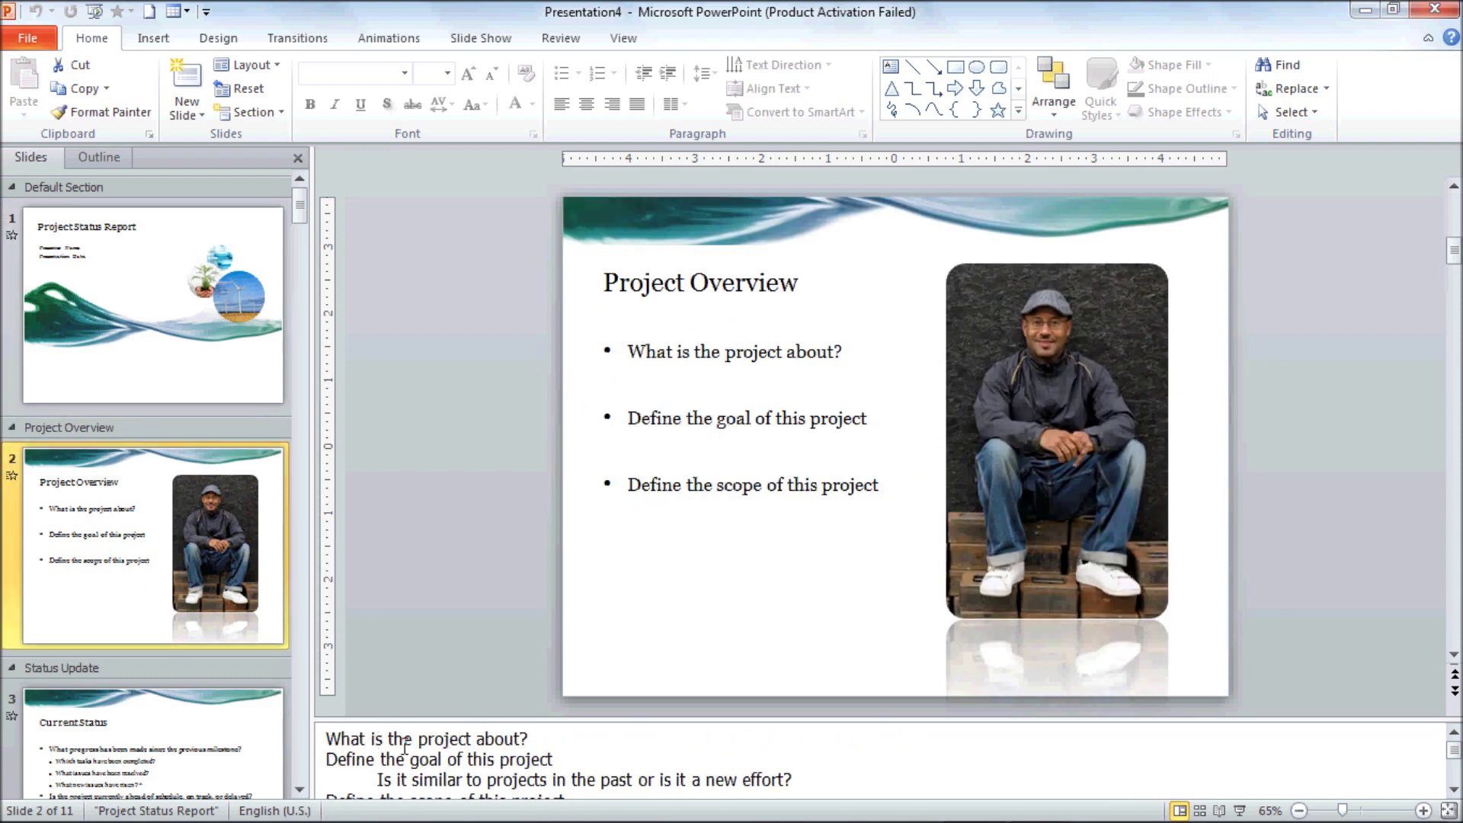
click(592, 754)
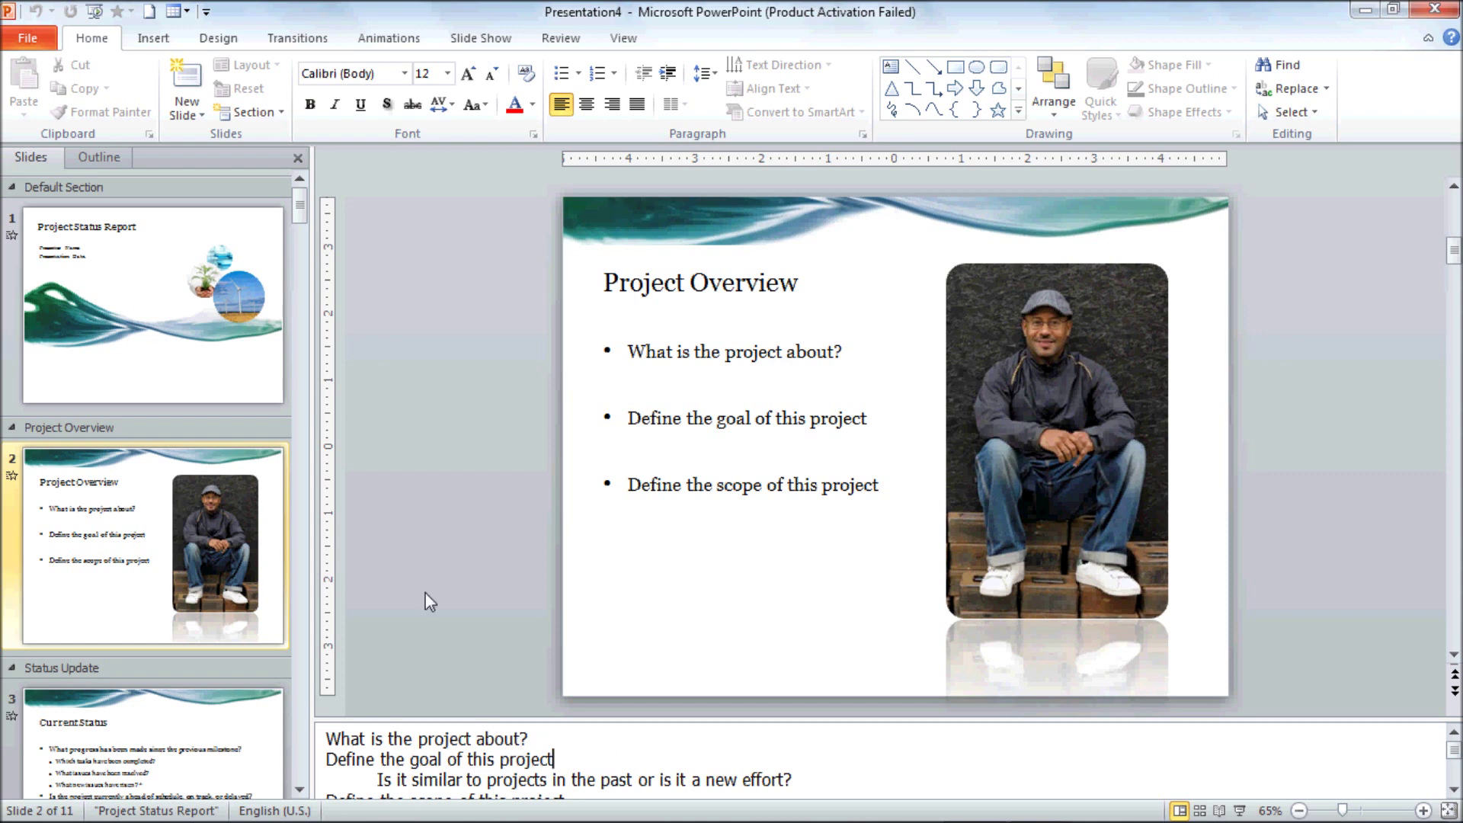
Run the slide show from the beginning with F5, end it, and return to Info
key(F5)
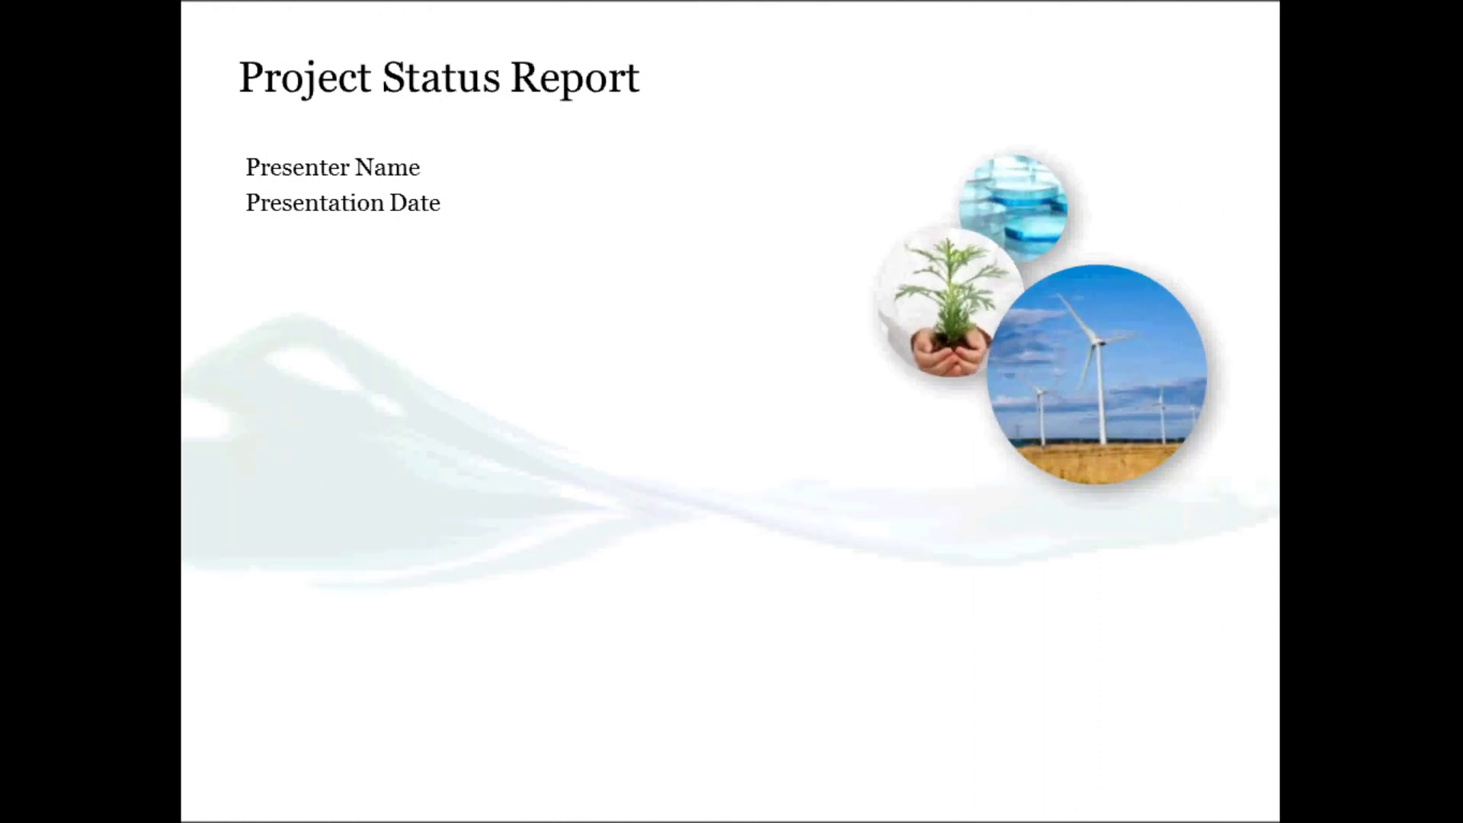
key(Escape)
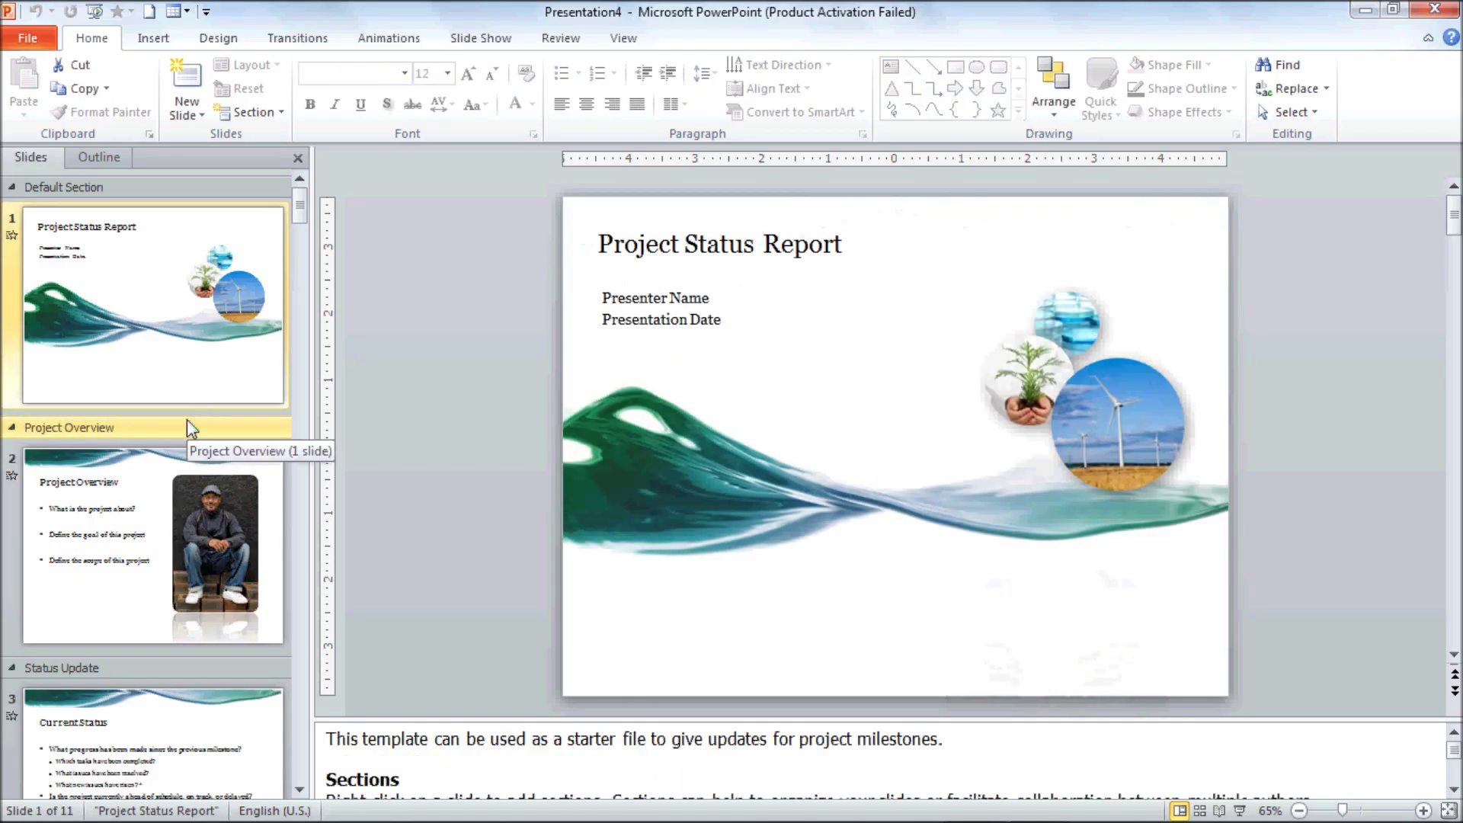
click(27, 38)
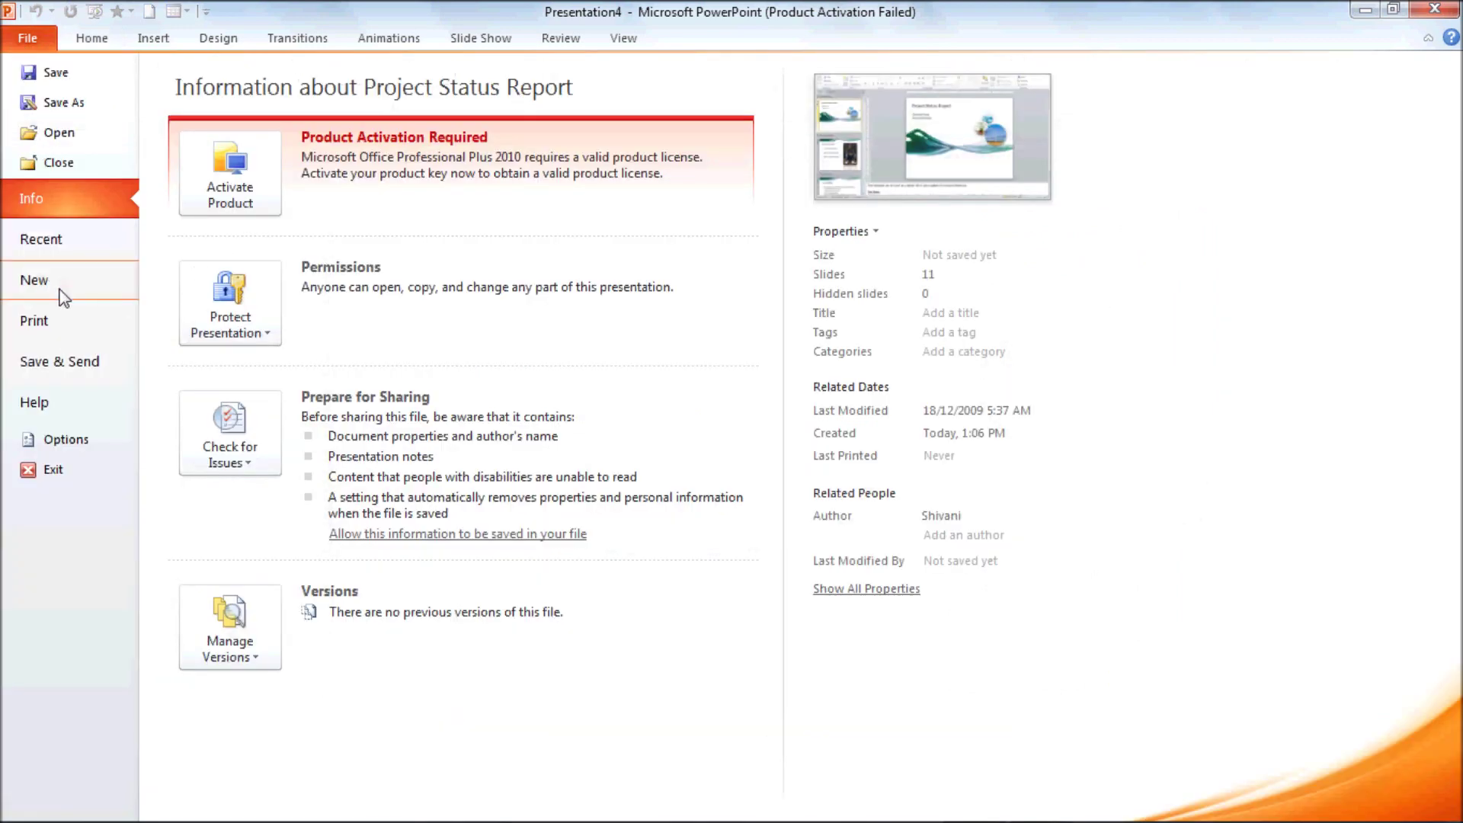
Create Presentation5 from the Apex theme and select the position after slide 1
click(59, 290)
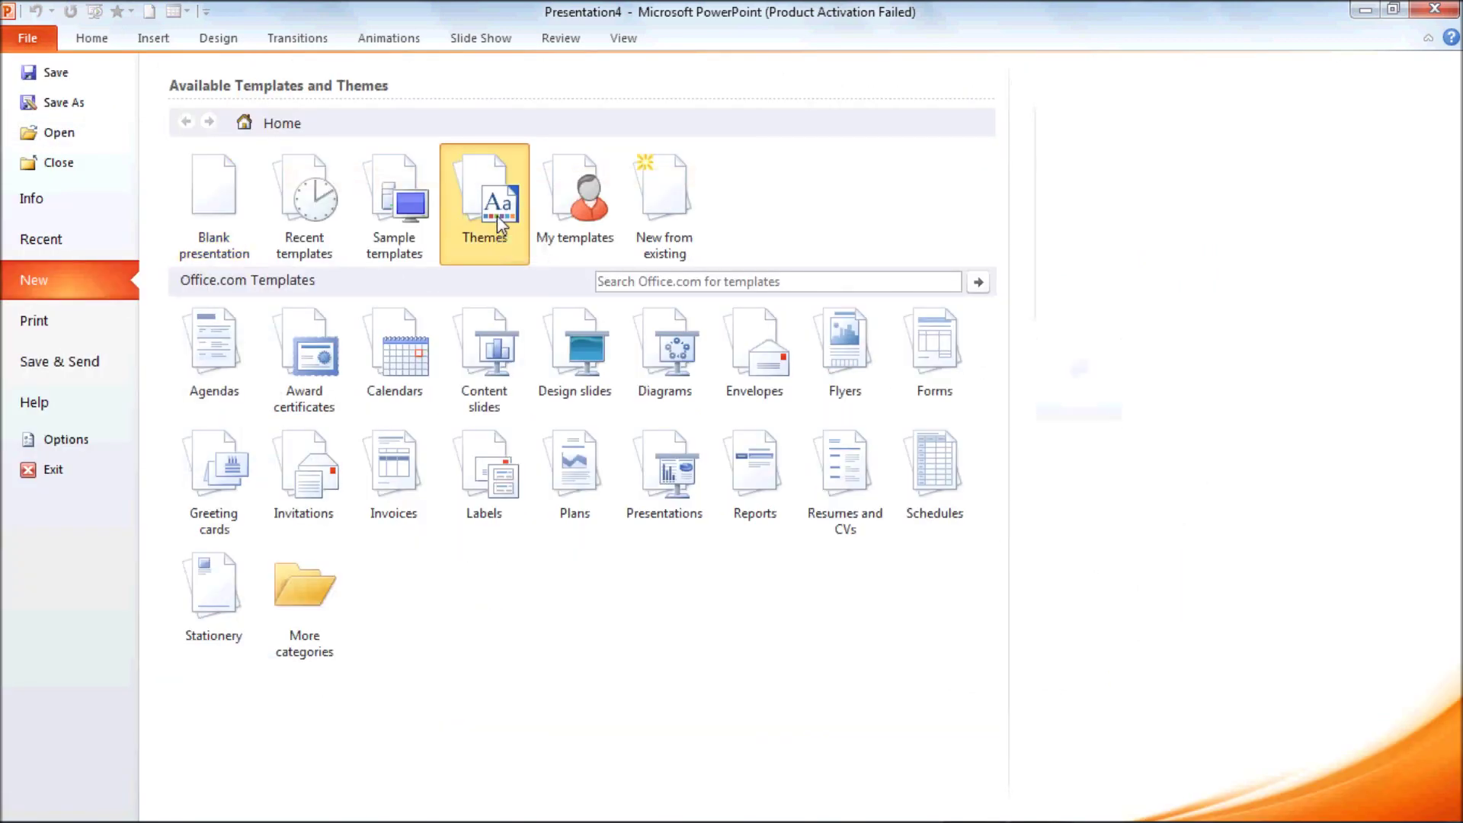
click(499, 220)
mouse_move(991, 365)
mouse_down()
mouse_move(995, 669)
mouse_move(991, 412)
mouse_up()
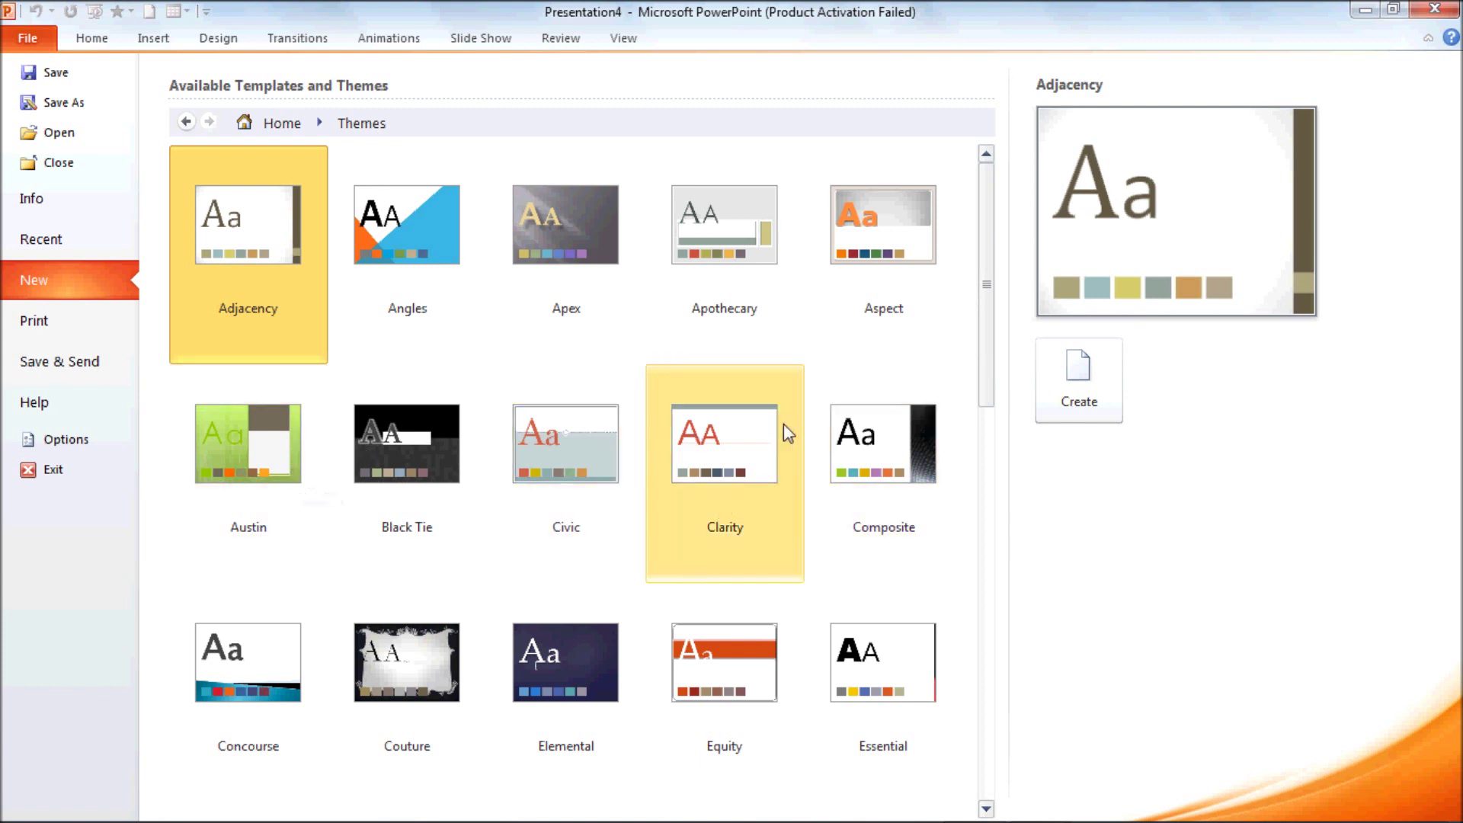
click(574, 281)
click(1059, 388)
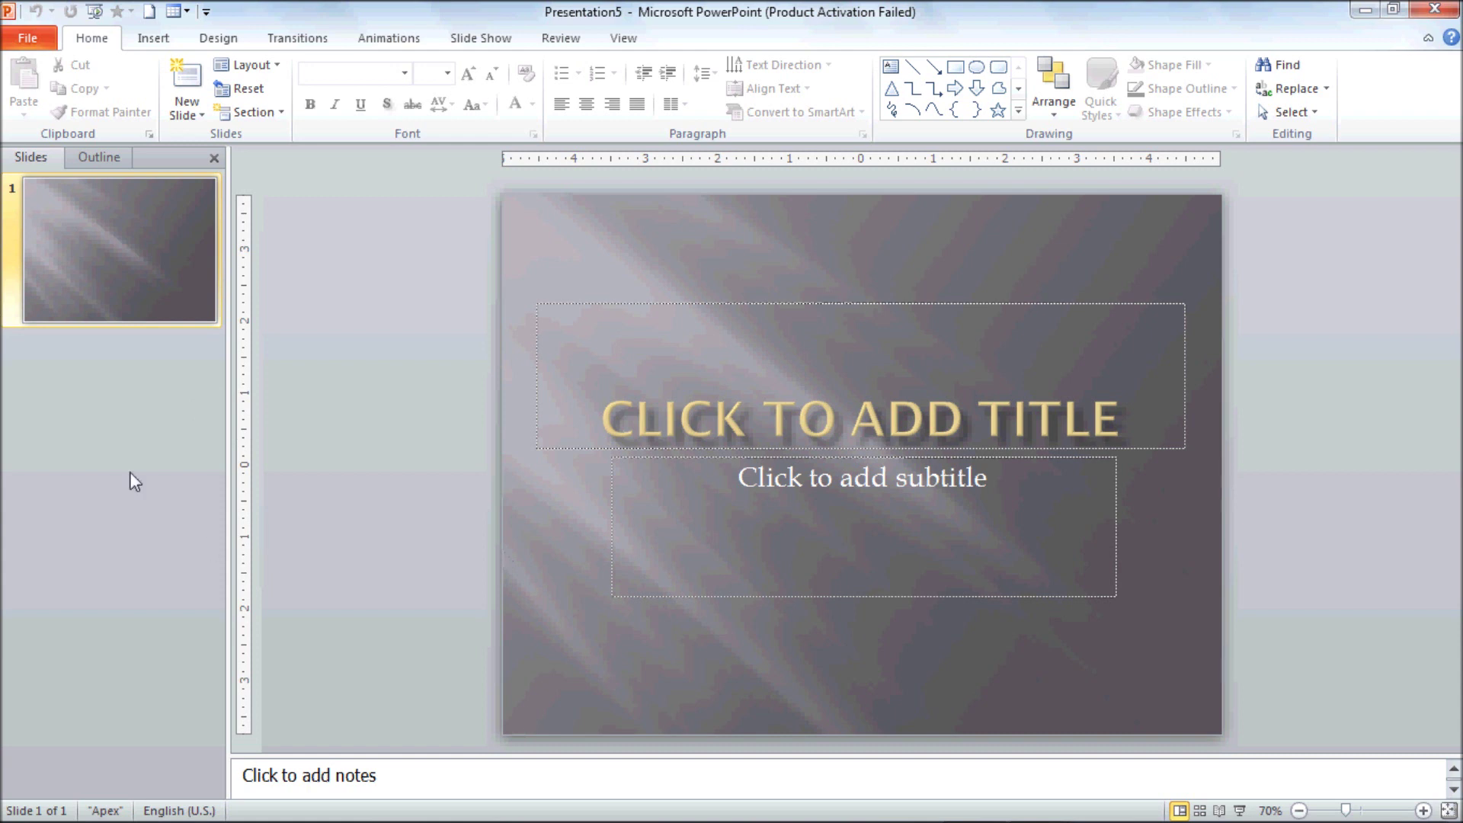
click(109, 343)
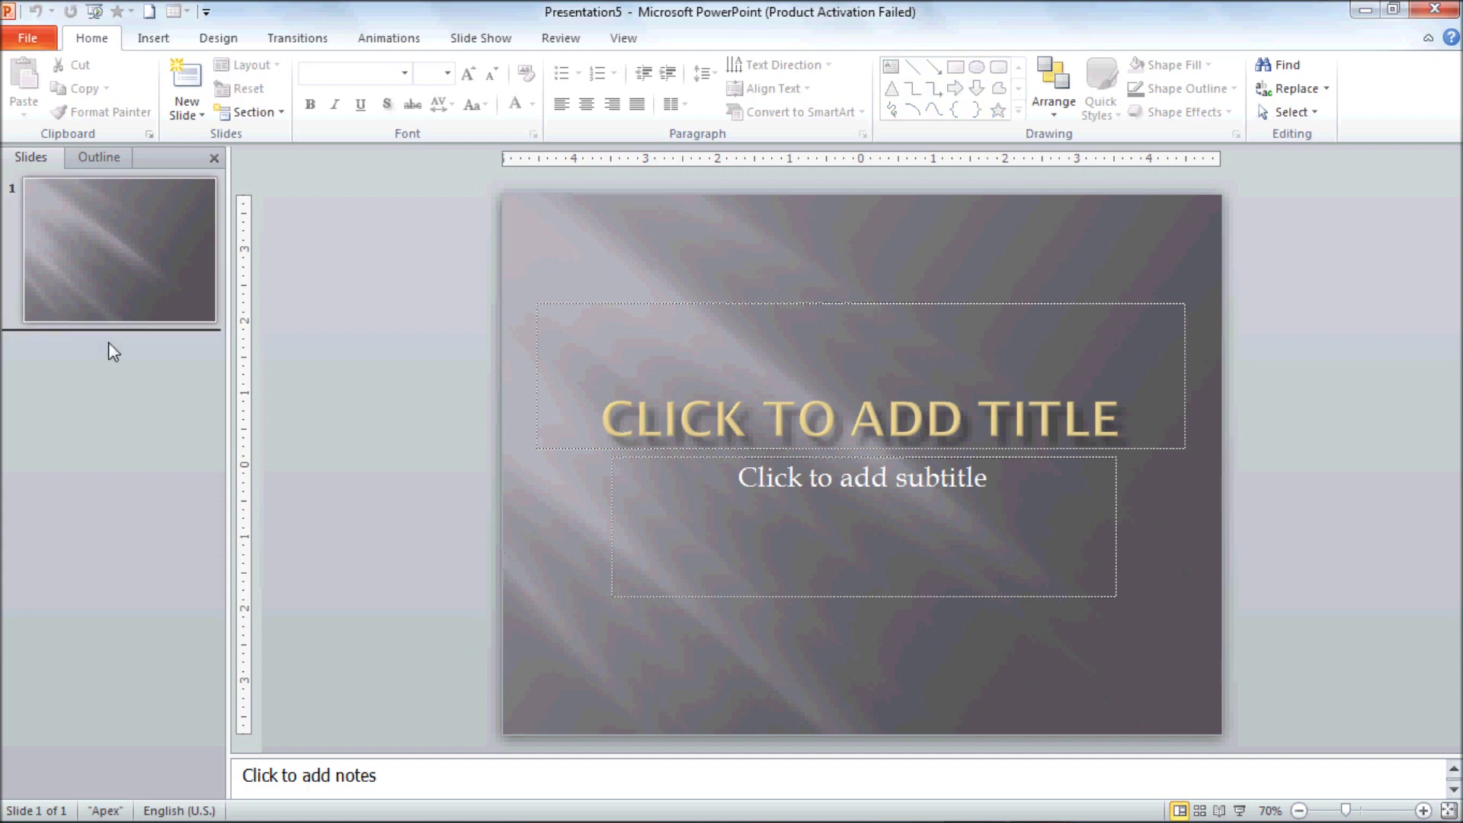
Add a second slide after the title slide, then browse the built-in Themes gallery
key(Return)
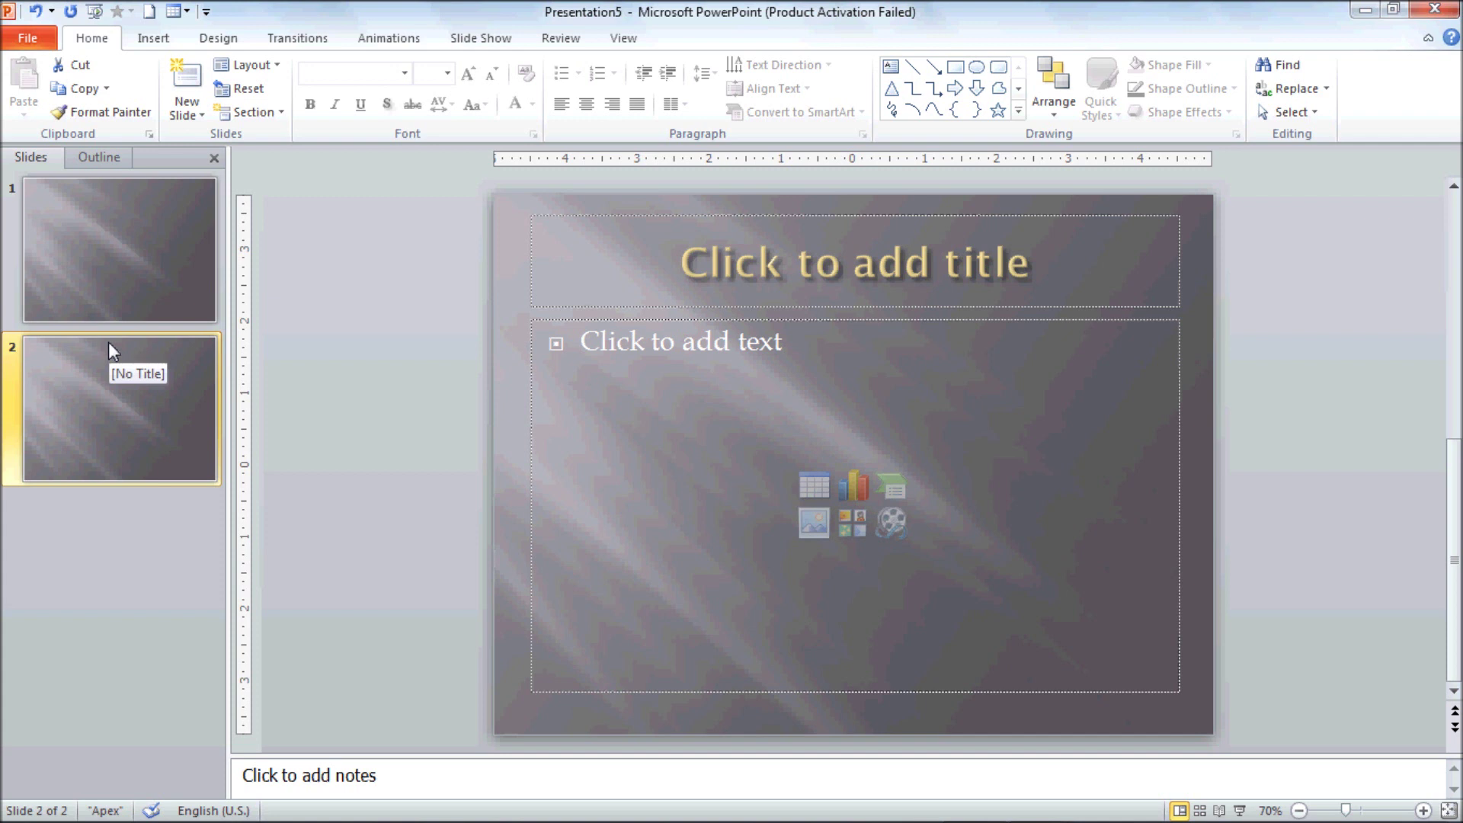
click(45, 32)
click(63, 268)
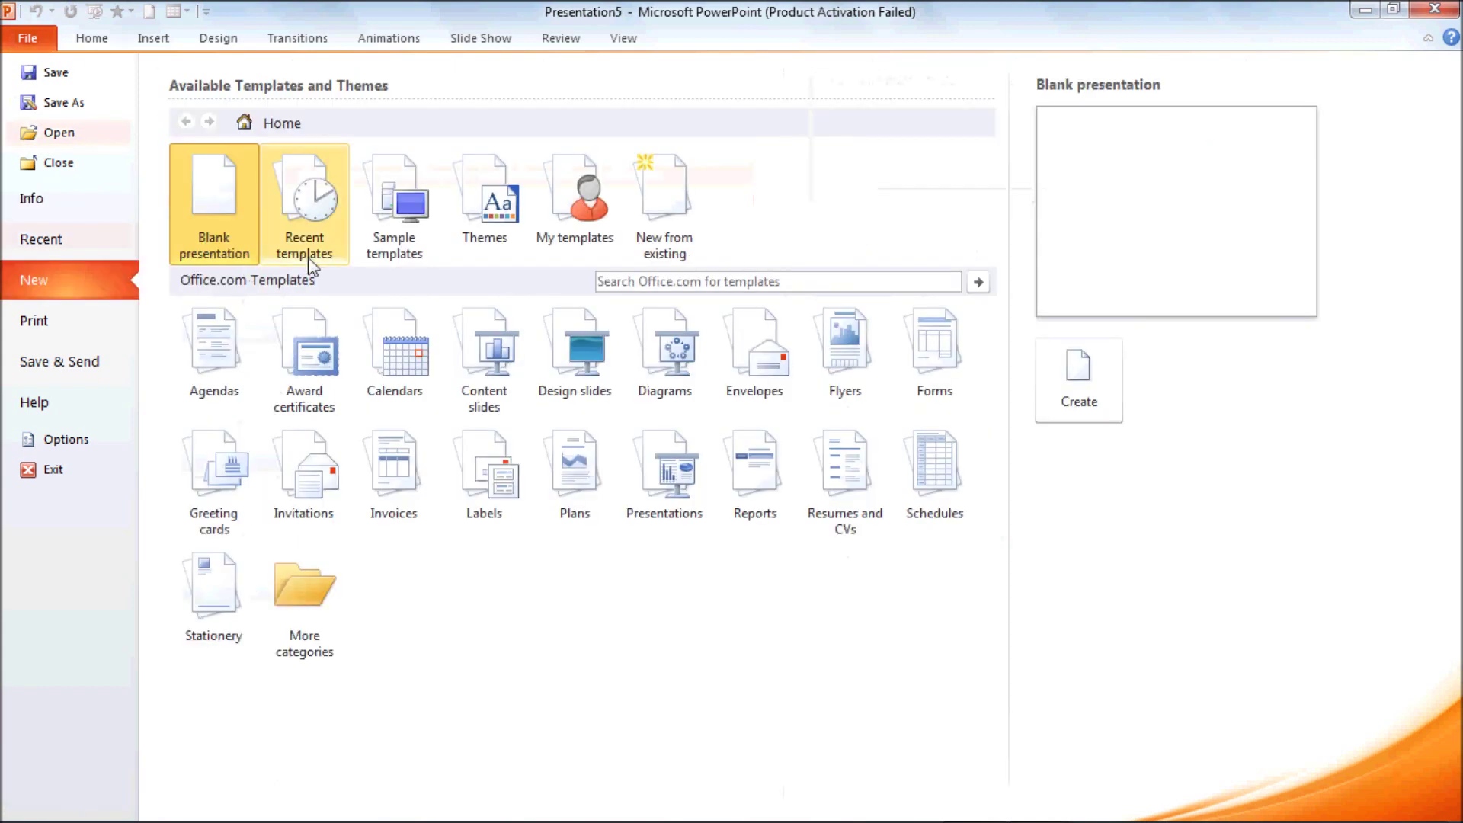
click(496, 213)
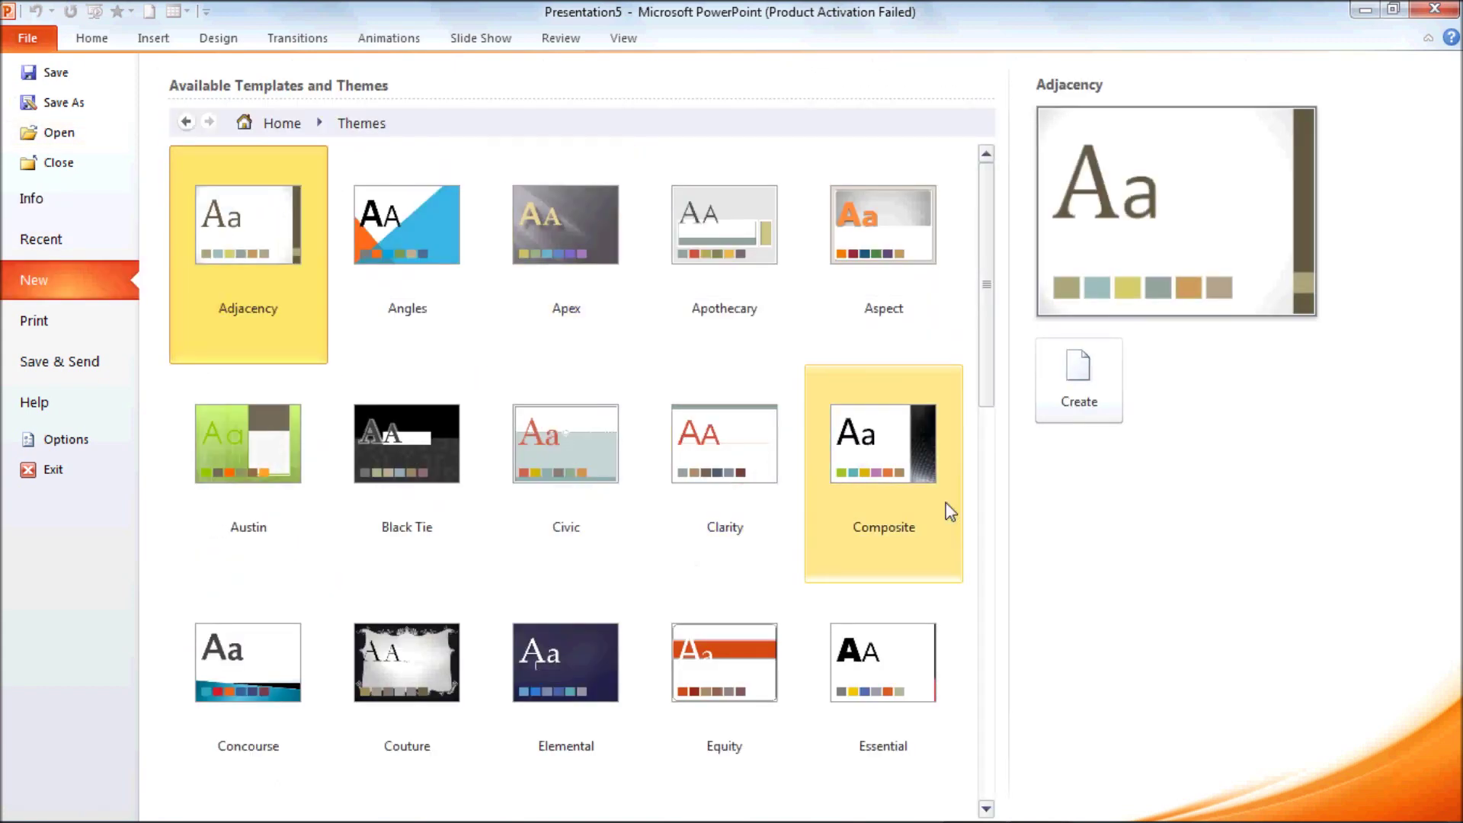
mouse_move(1004, 381)
mouse_down()
mouse_move(995, 777)
mouse_move(882, 277)
mouse_up()
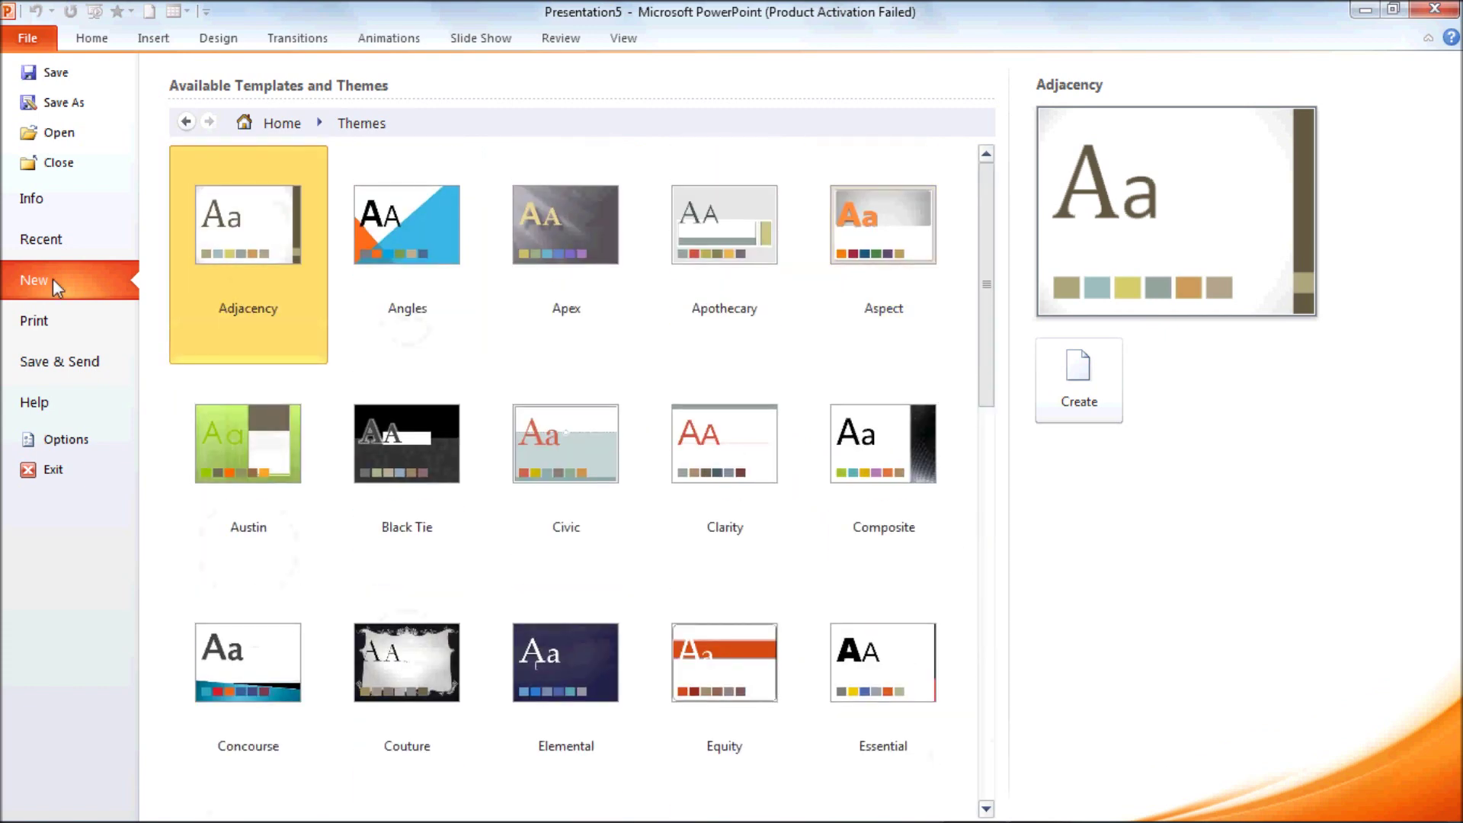
Look through the Sample templates, then open the My templates list
click(186, 122)
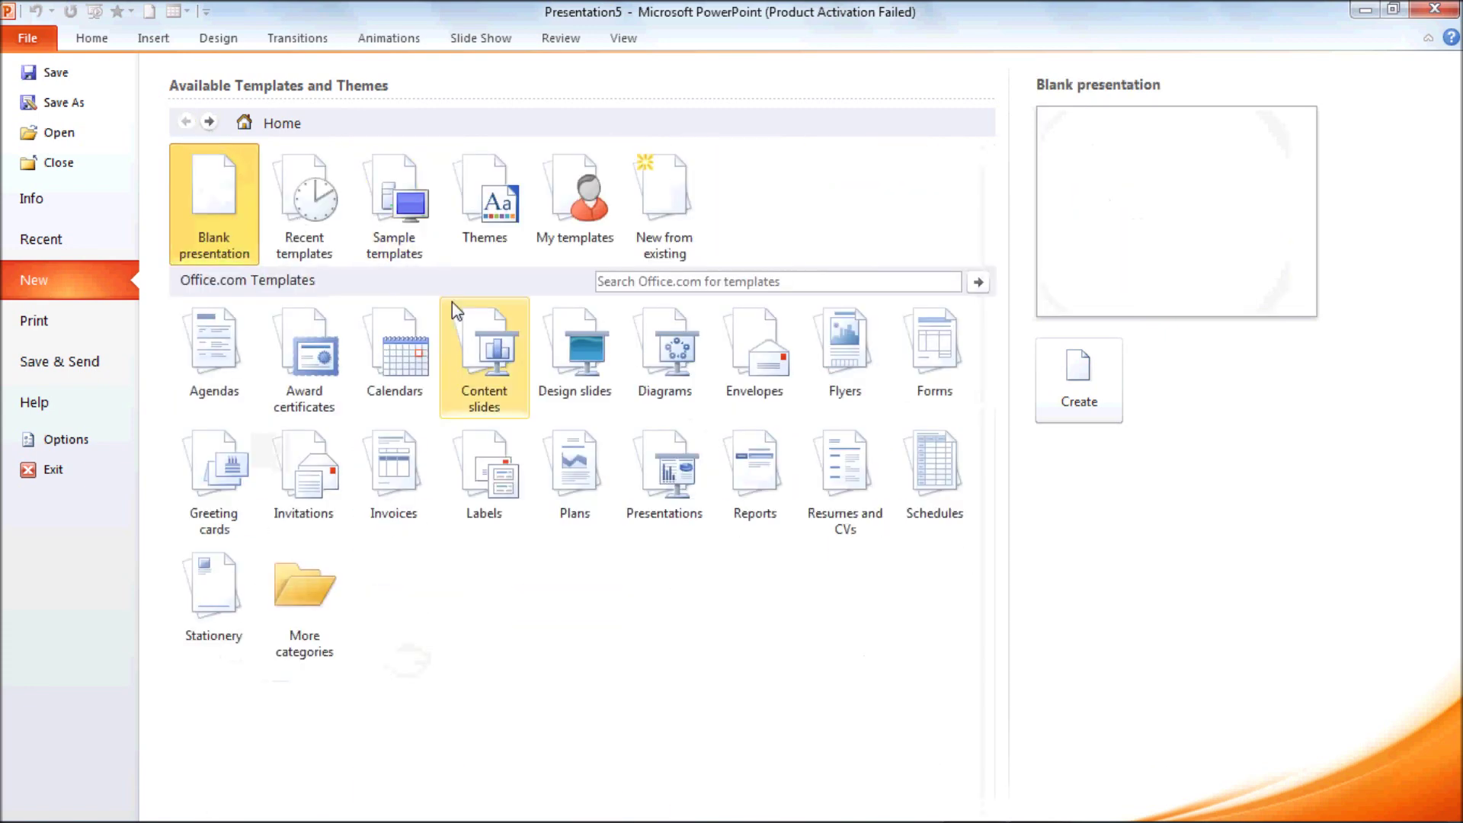
click(425, 217)
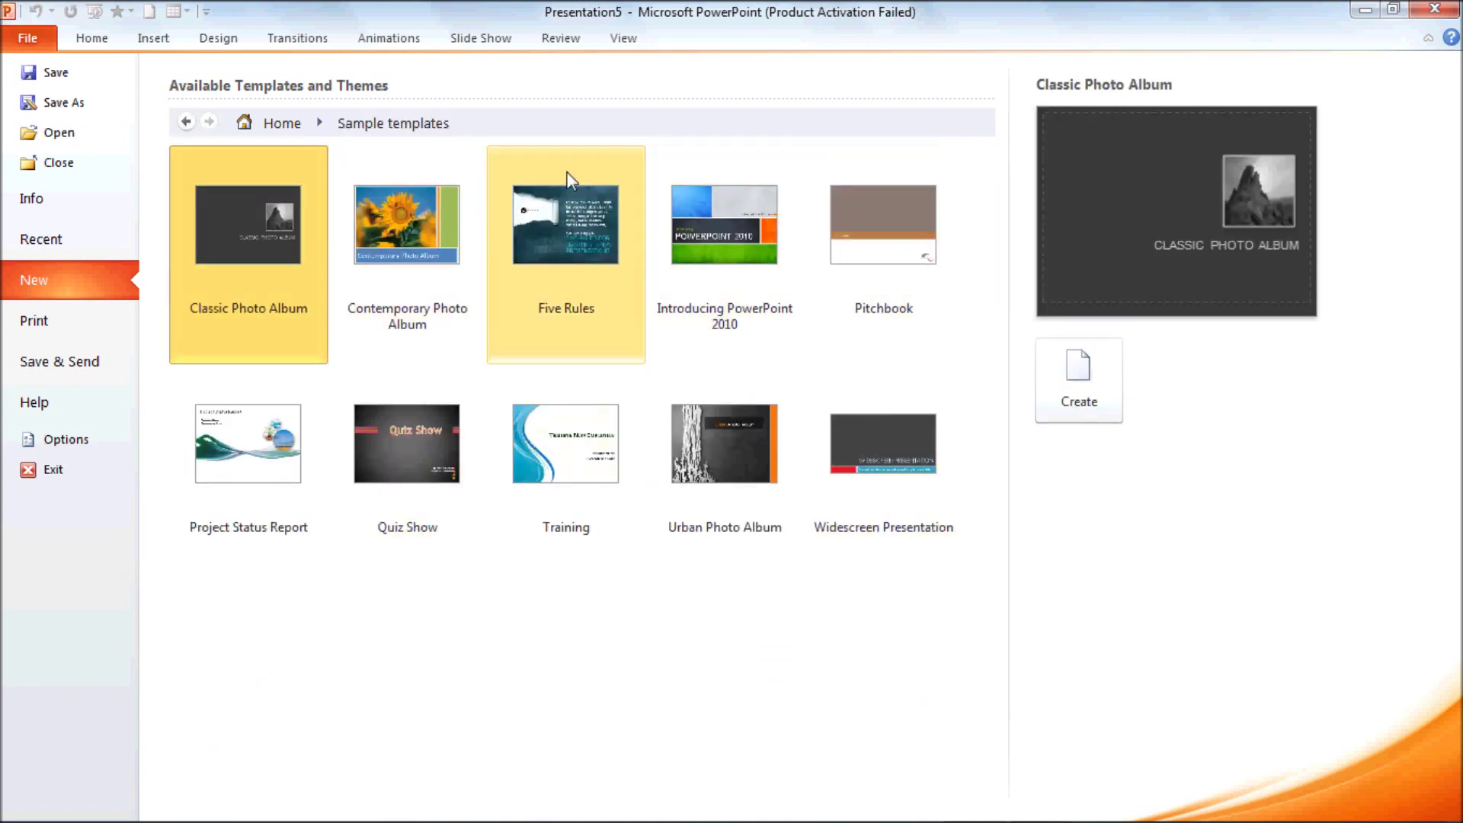
click(186, 122)
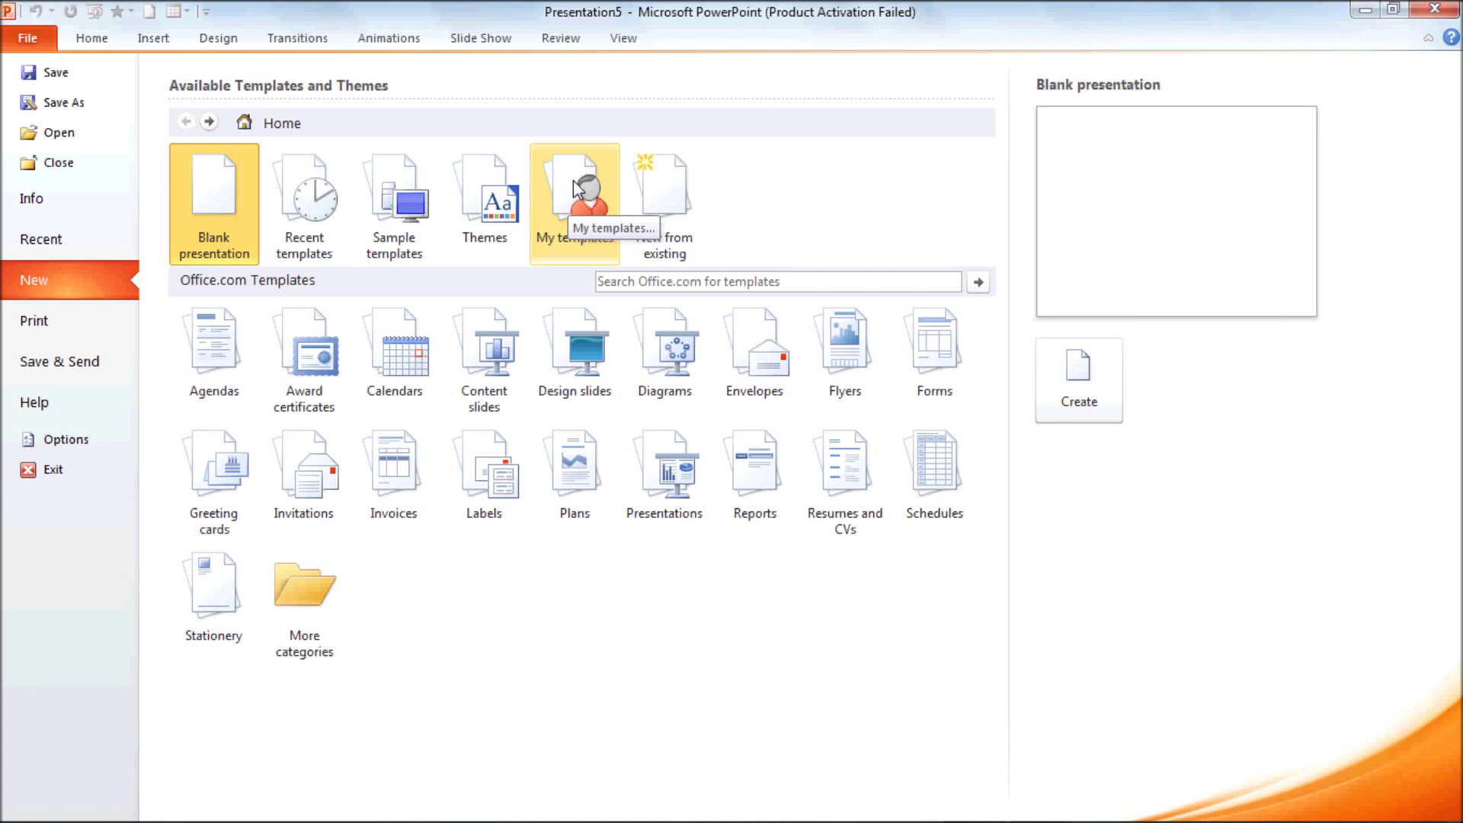
click(578, 189)
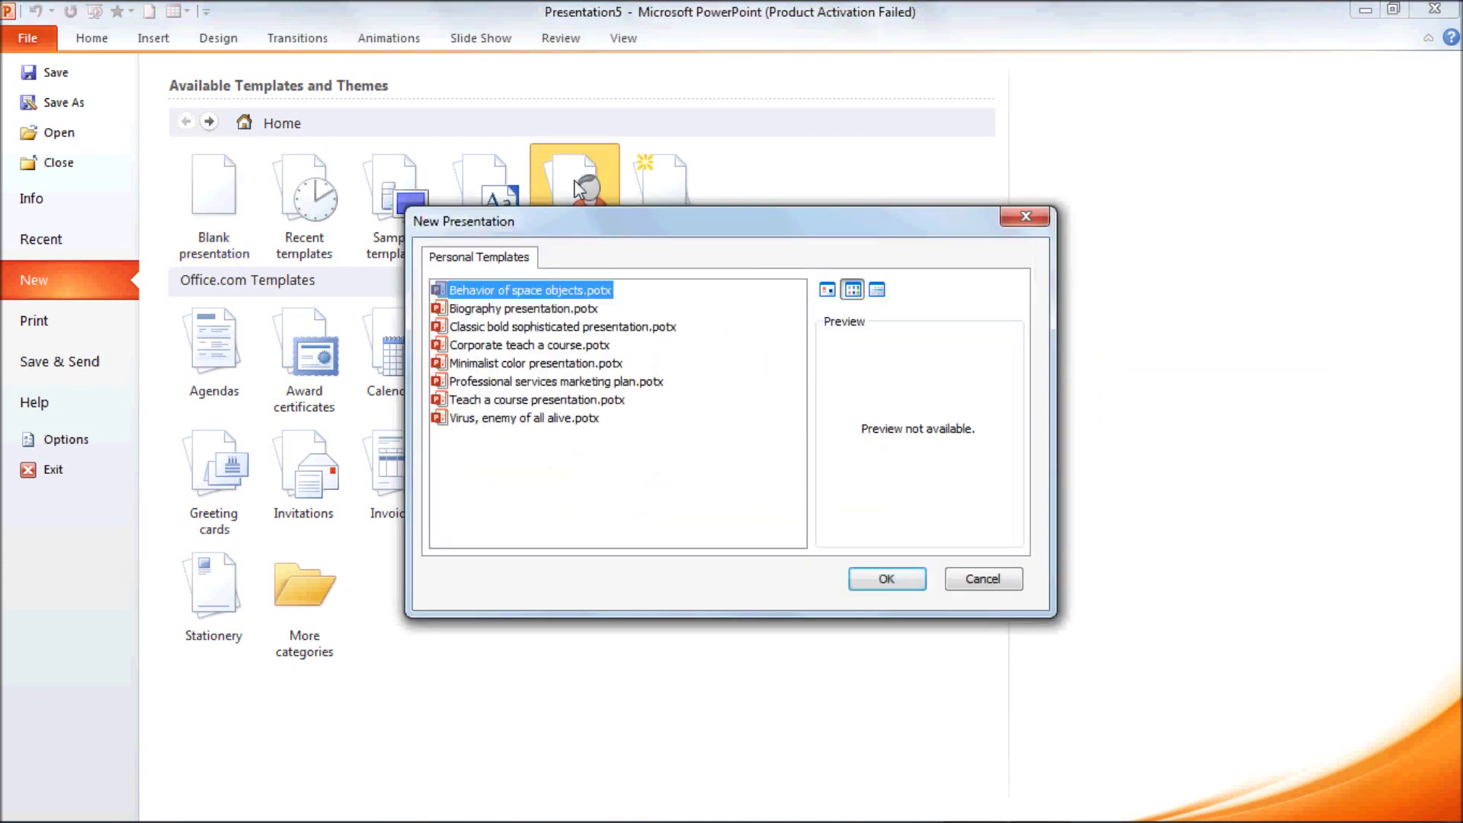
Create a presentation from Corporate teach a course.potx in My templates
click(591, 309)
click(591, 328)
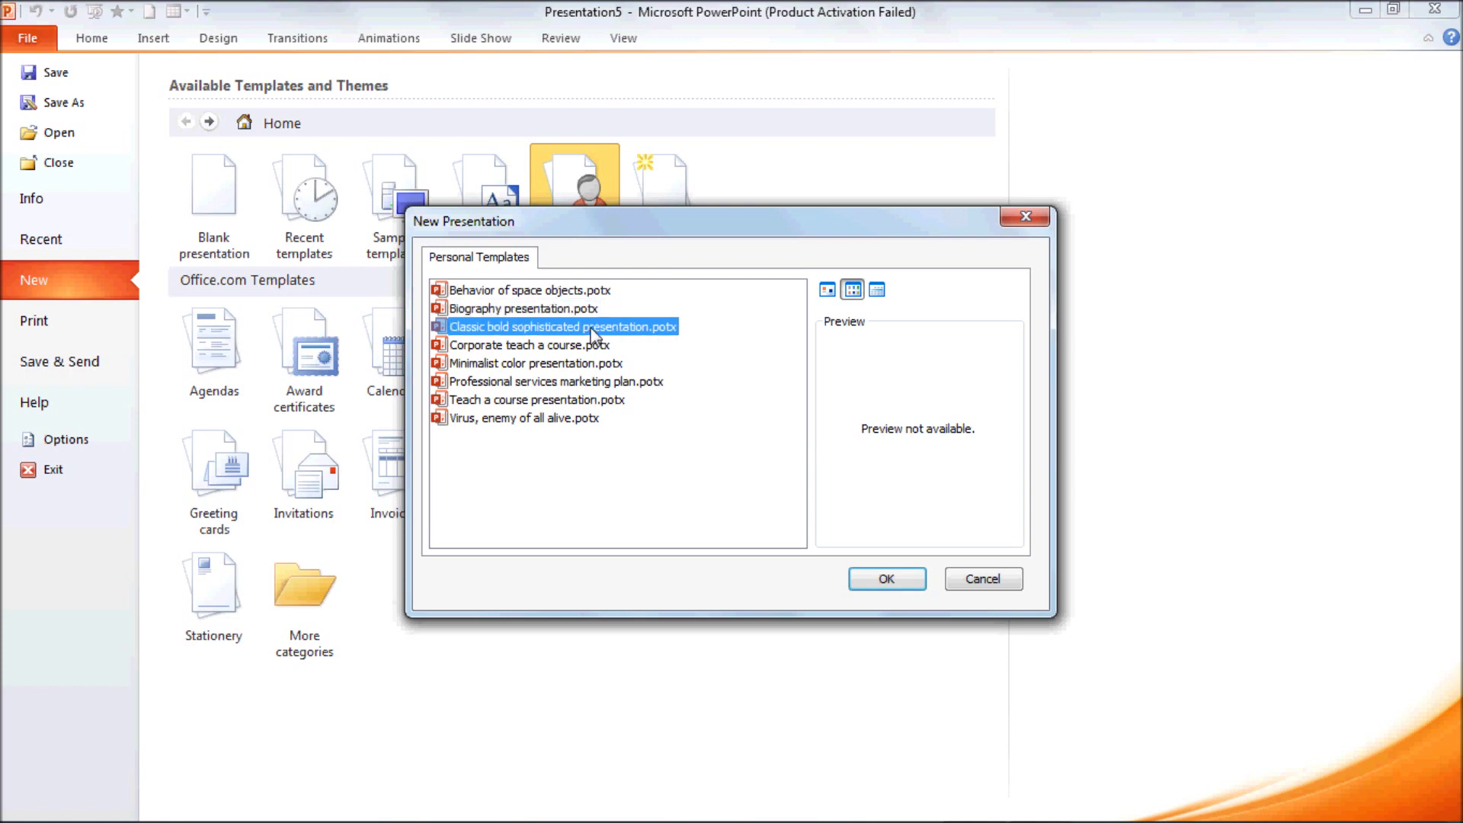
click(577, 345)
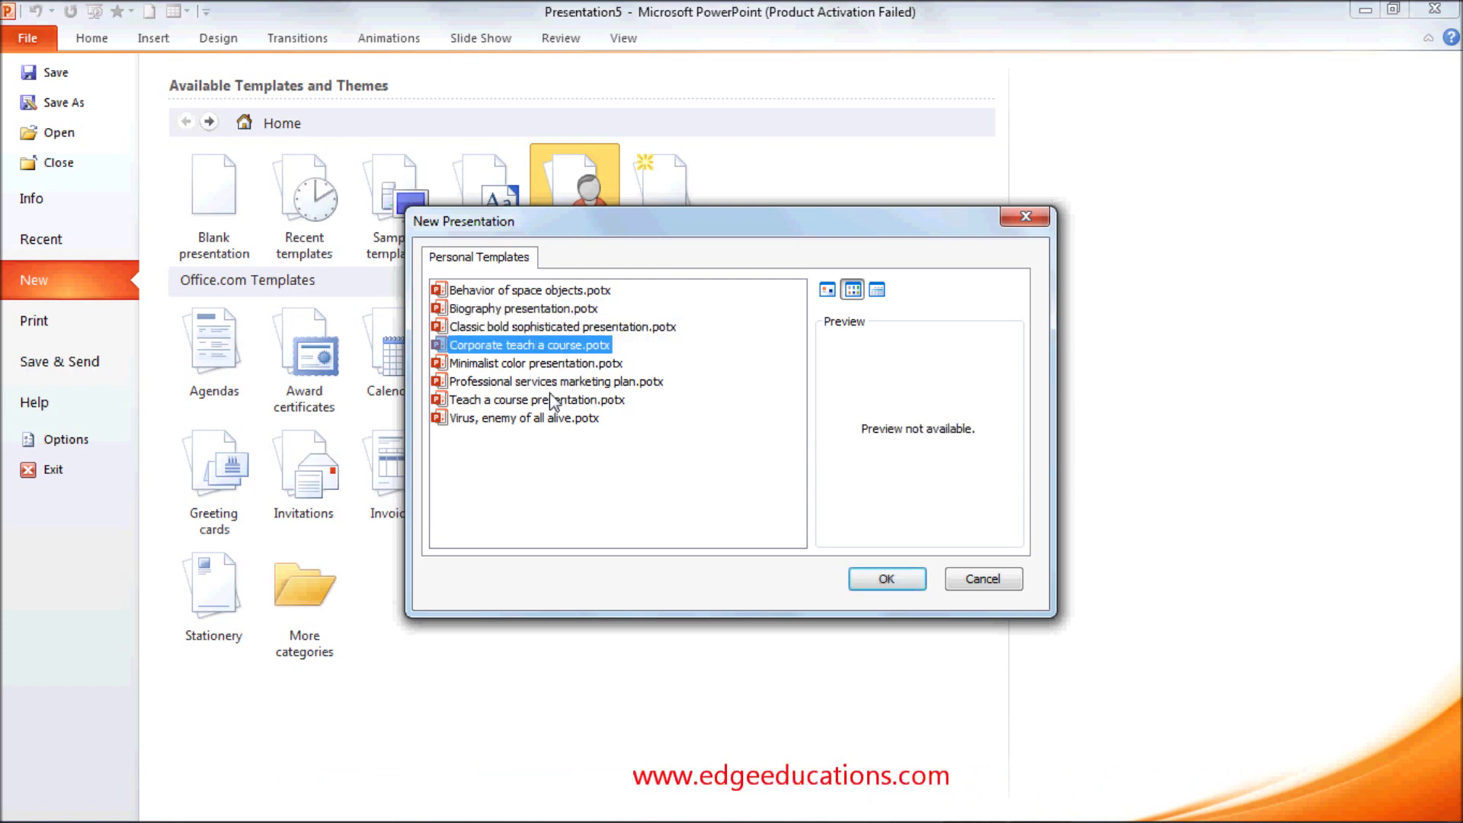
click(886, 579)
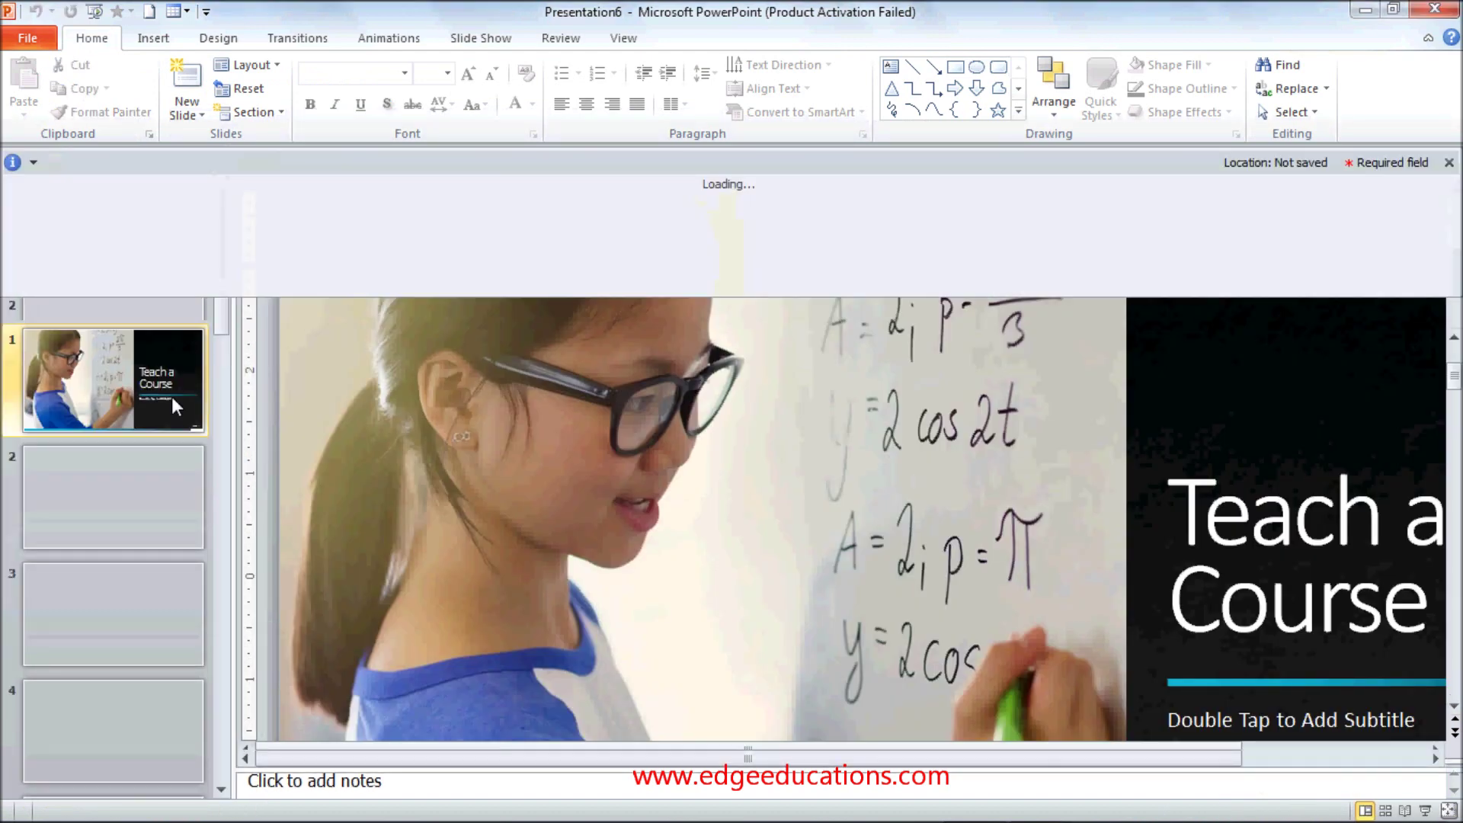
Browse the Course Outline through Third Skill slides, close Document Properties, and open Info
click(148, 534)
click(134, 600)
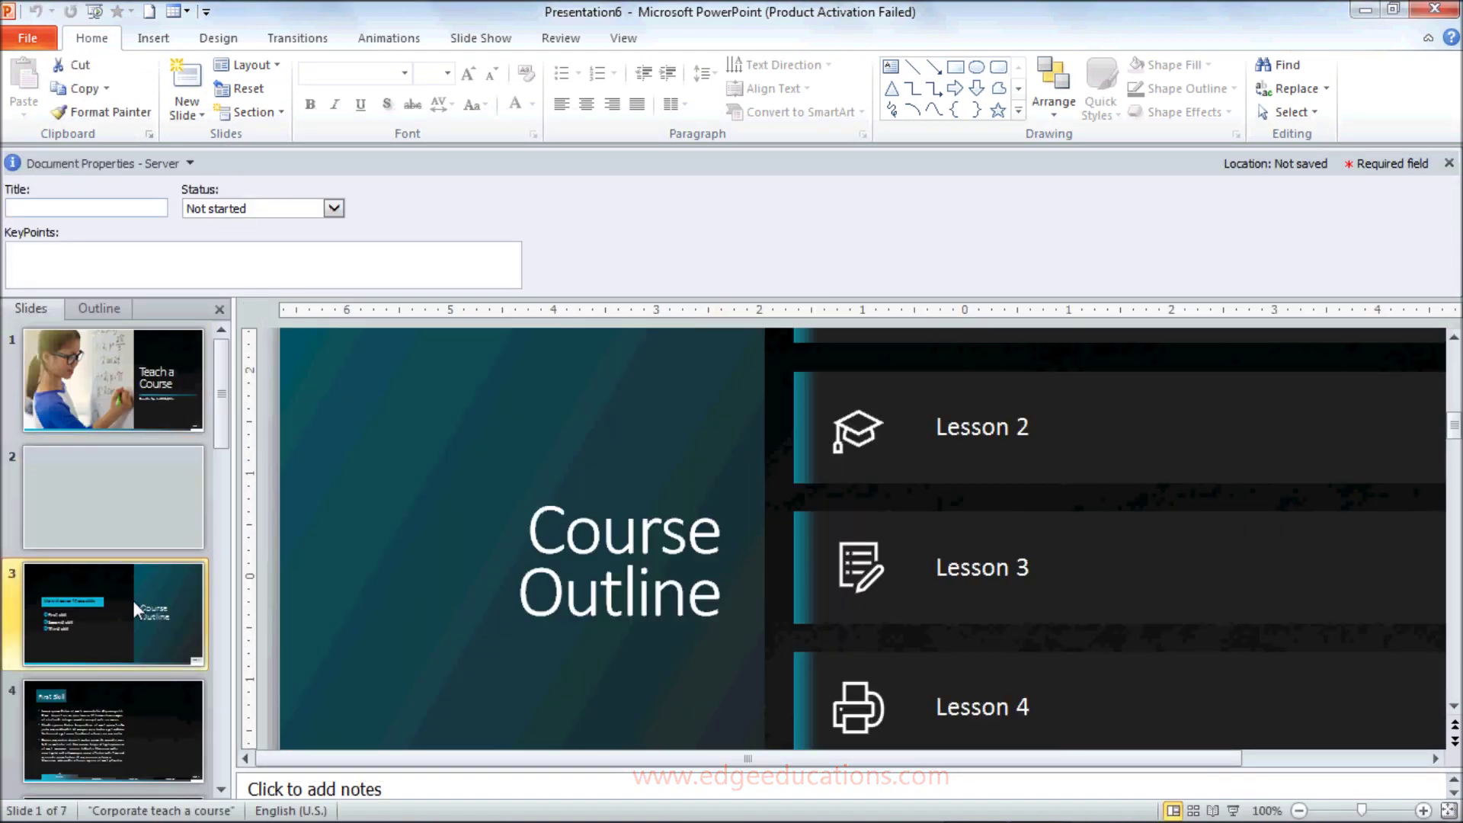
click(139, 689)
scroll(140, 694, down, 3)
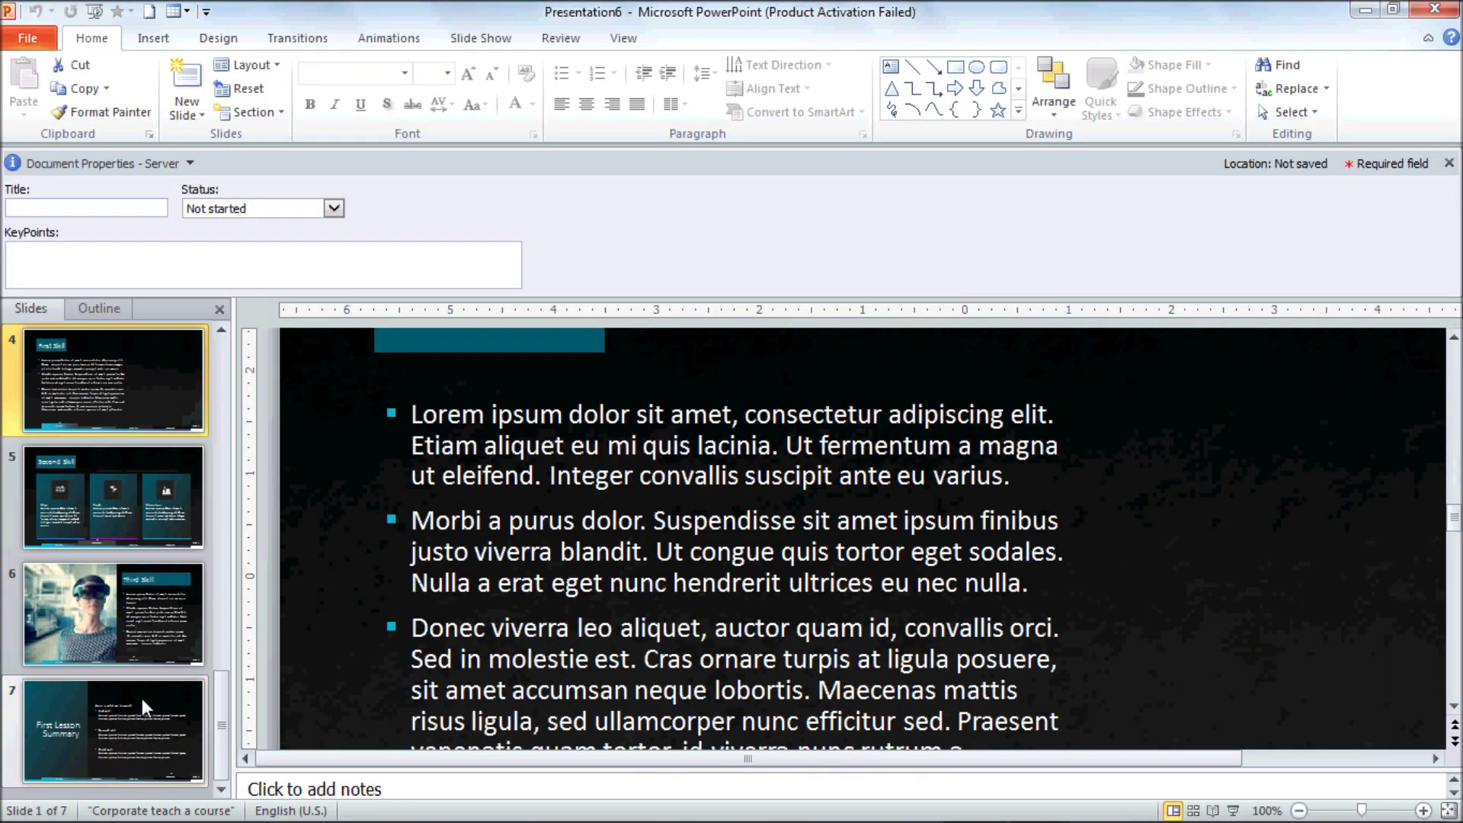
click(153, 547)
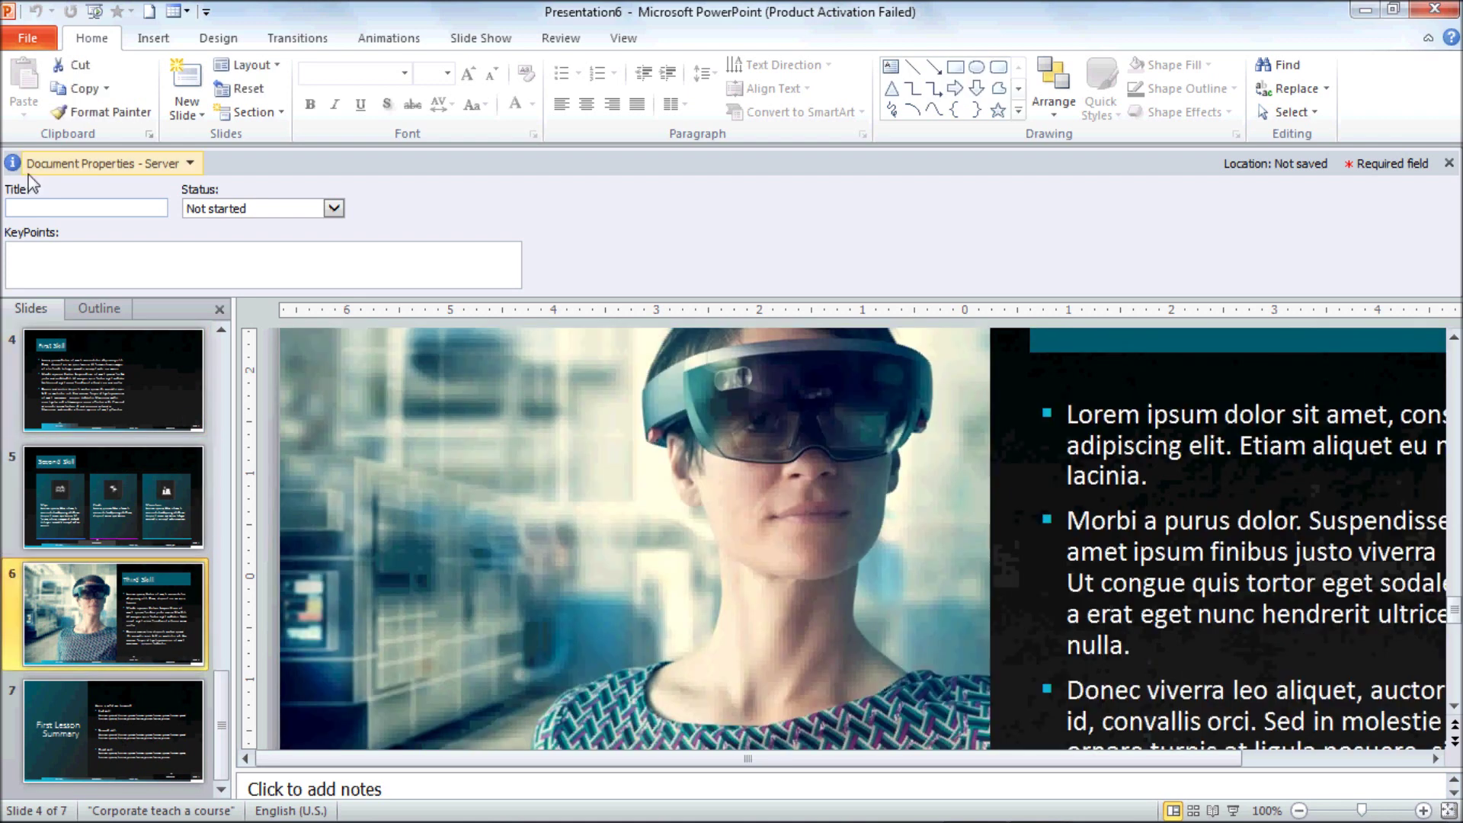
click(1448, 163)
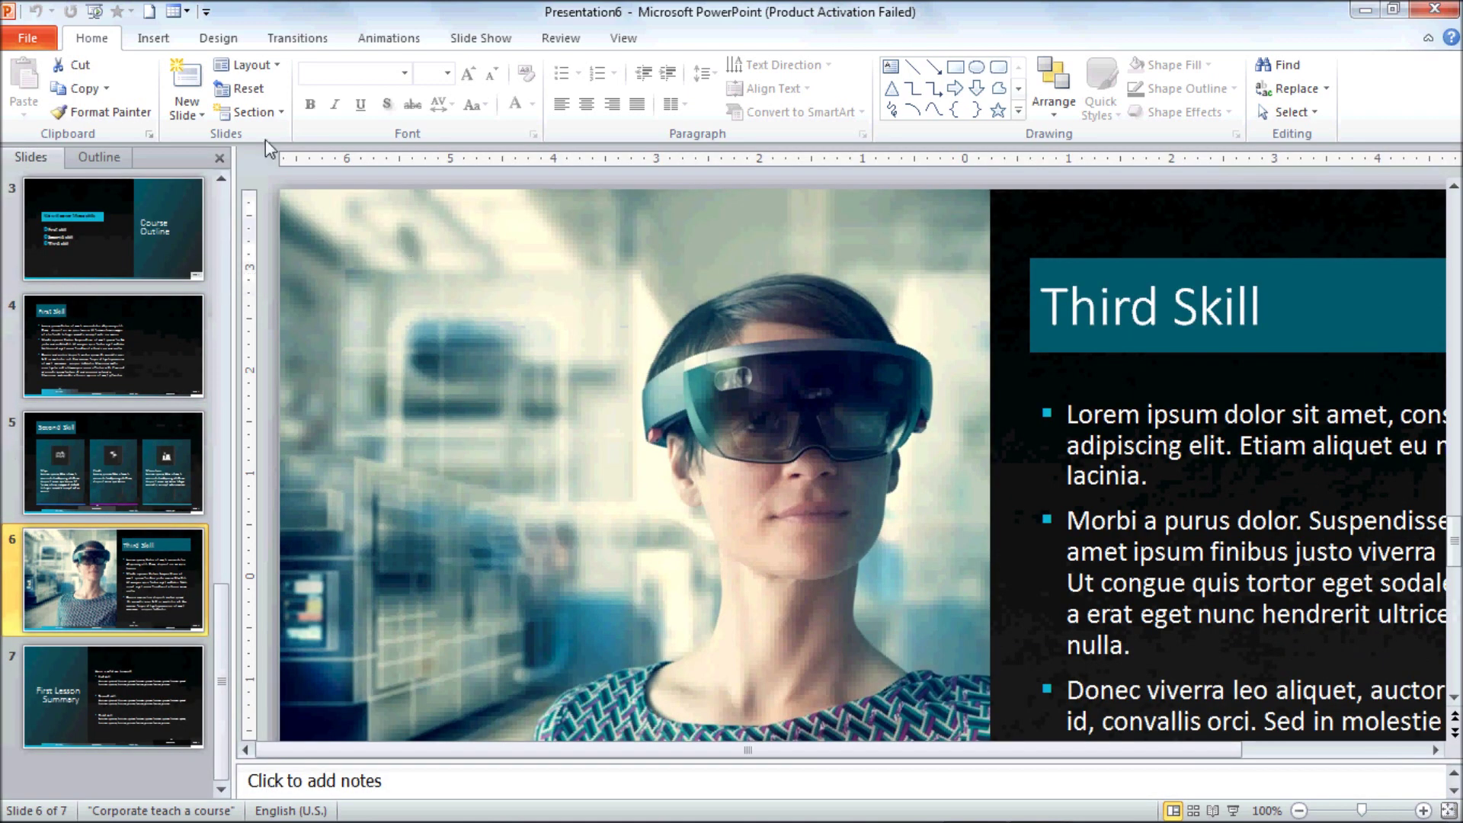
click(28, 38)
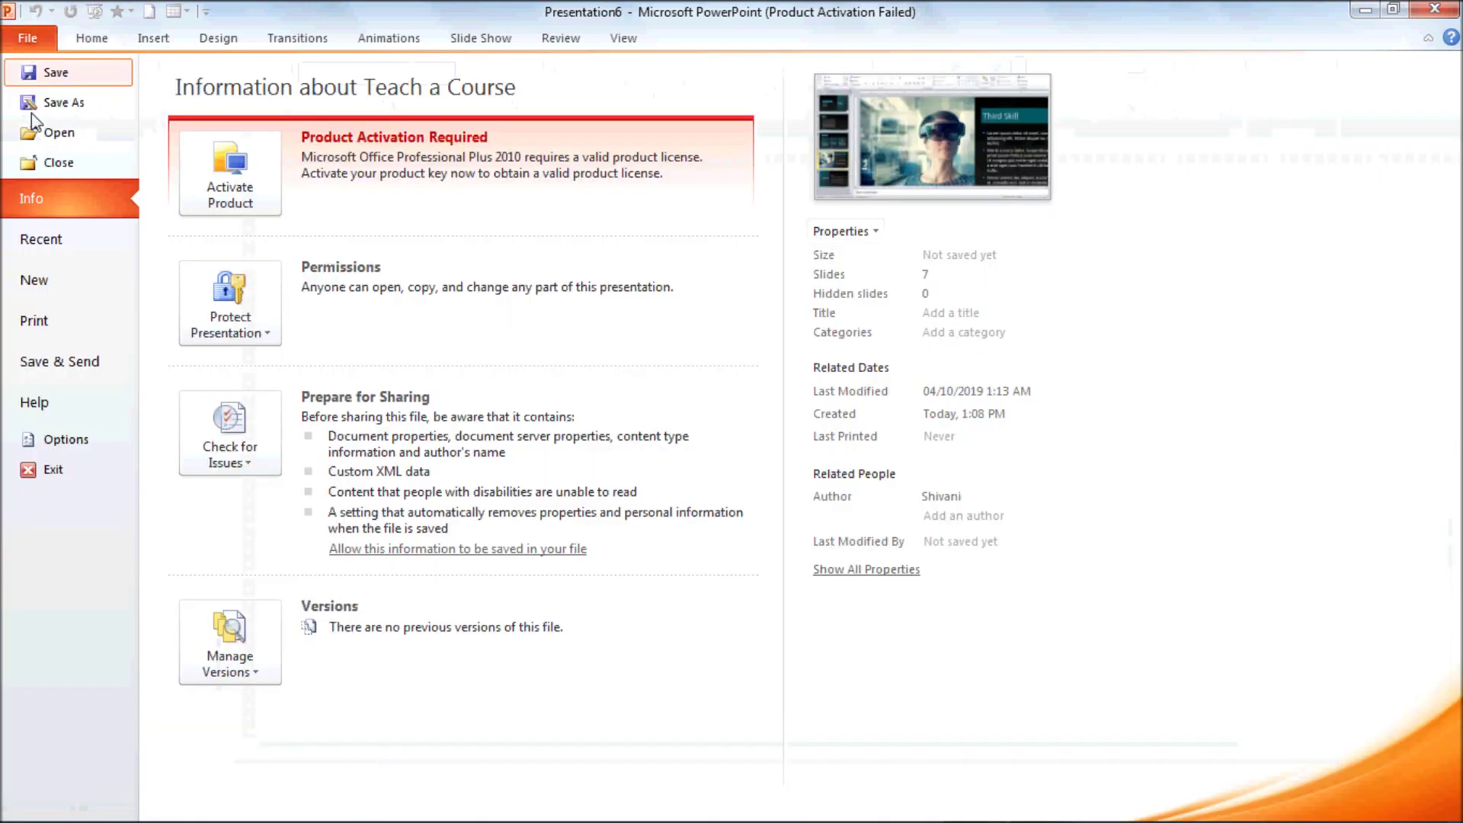
Open the New from existing dialog and cancel it without choosing a file
click(55, 276)
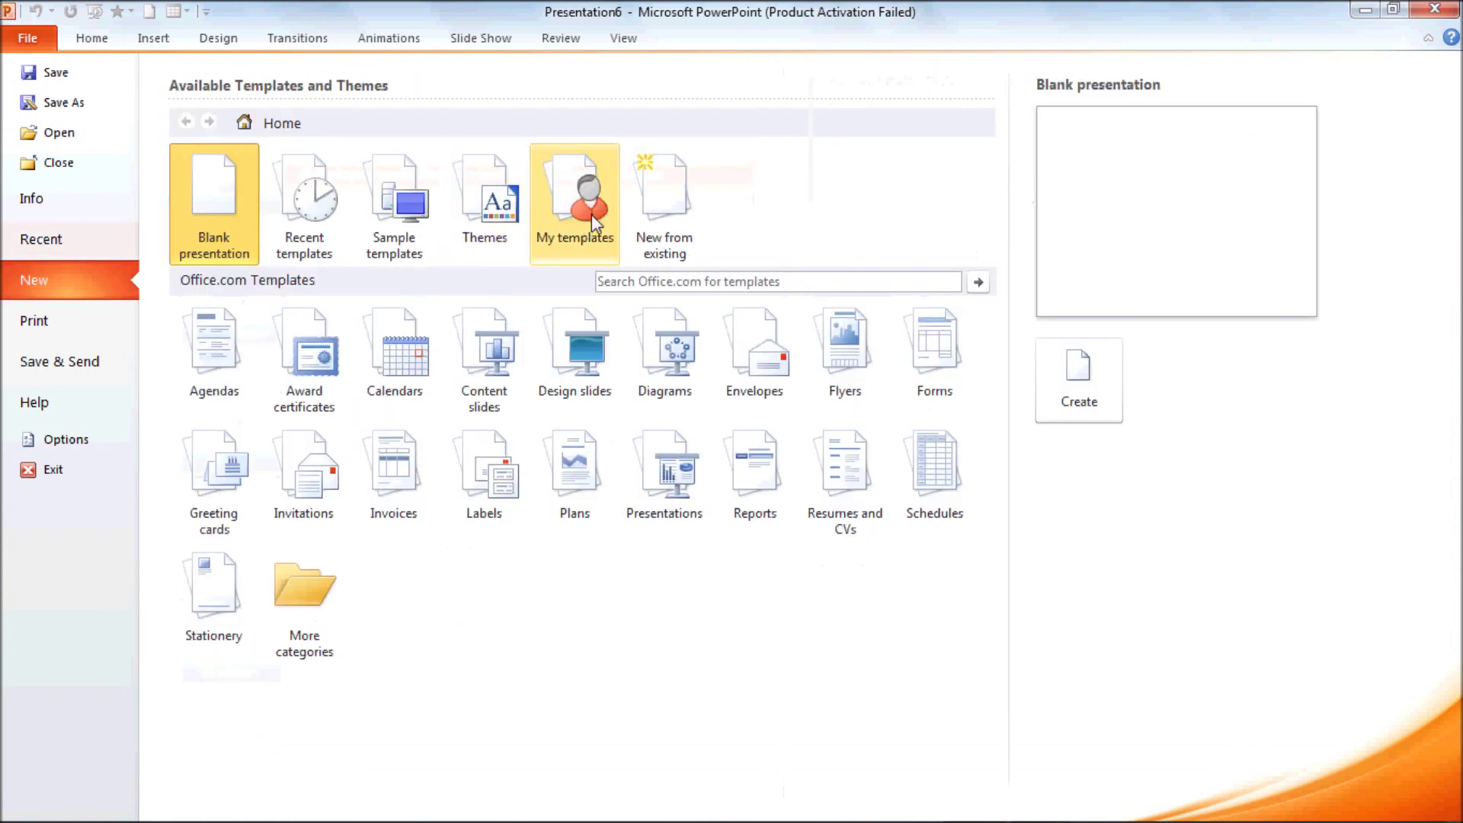
click(668, 239)
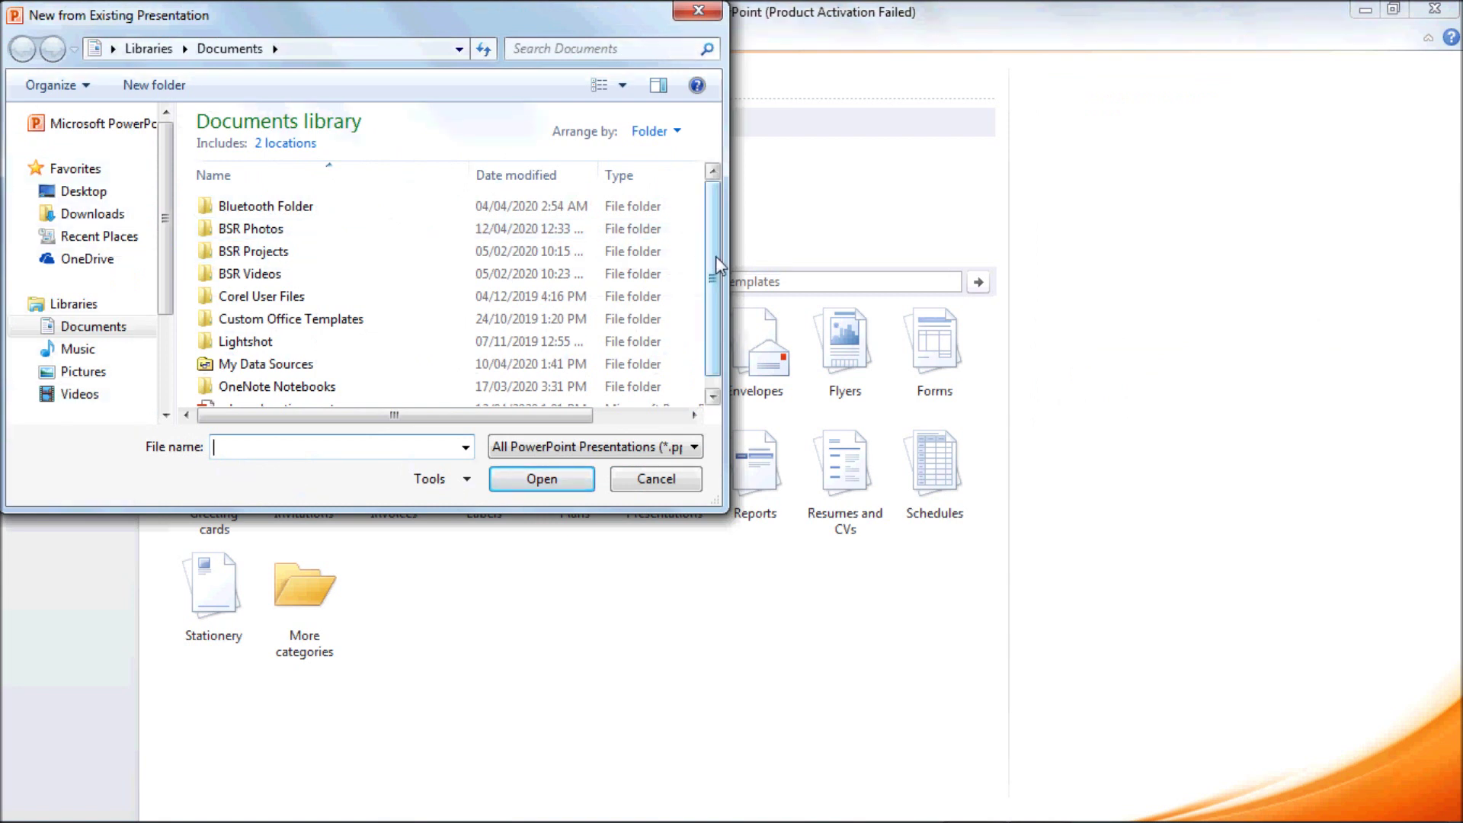
scroll(719, 265, down, 2)
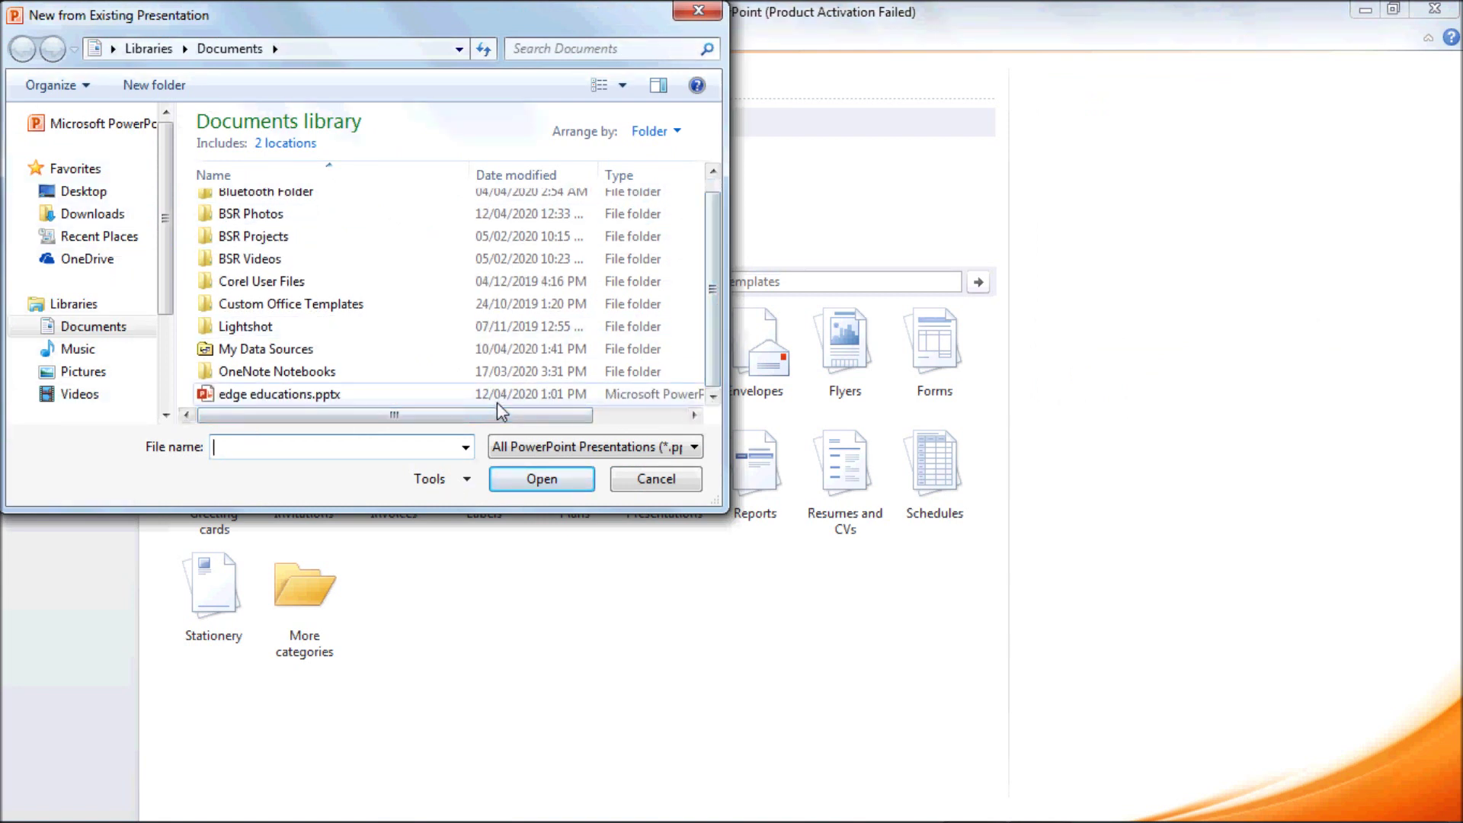
click(678, 483)
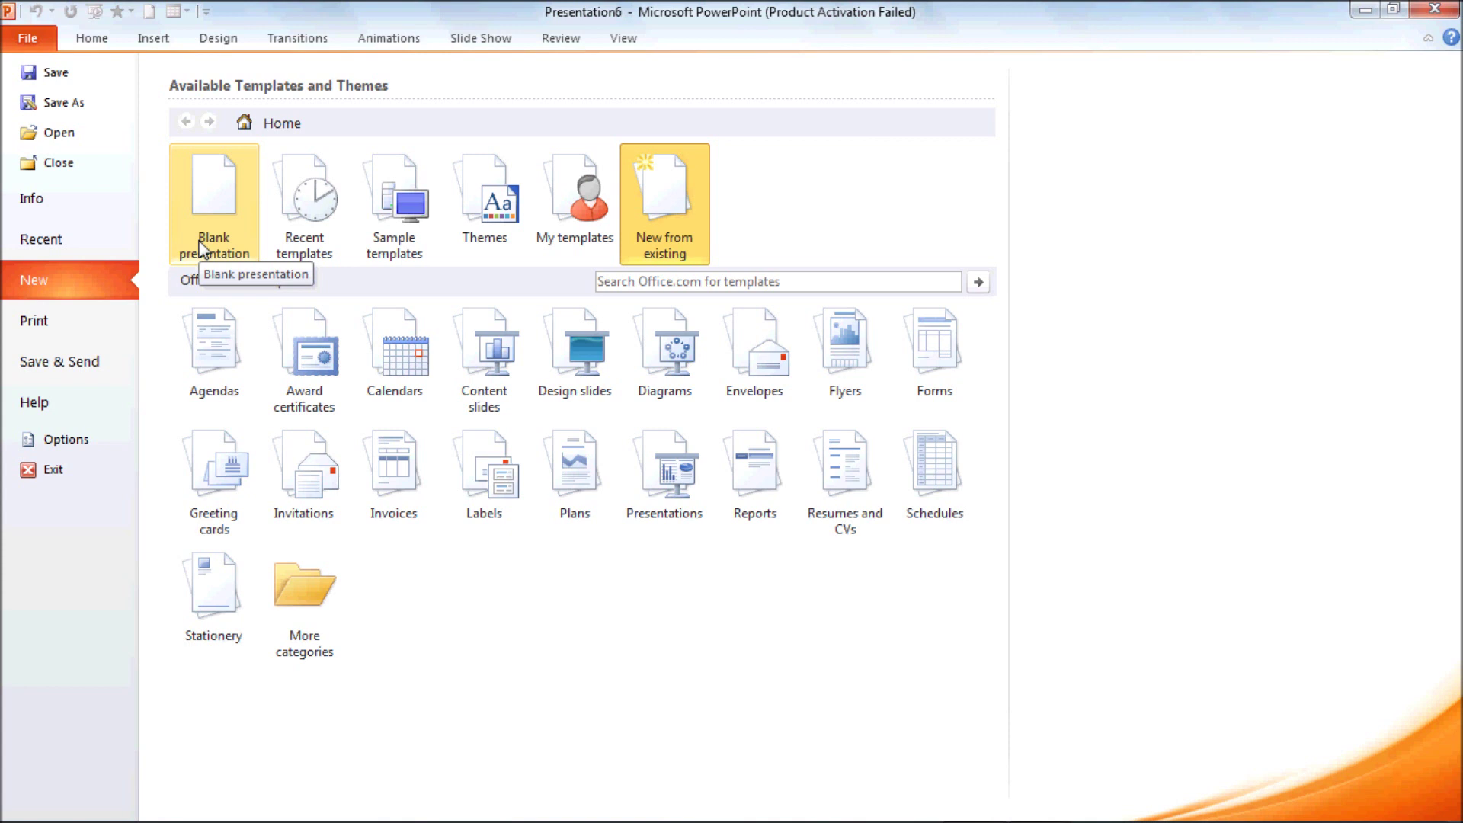
Browse Recent and Sample templates, then show the print settings and preview
click(308, 240)
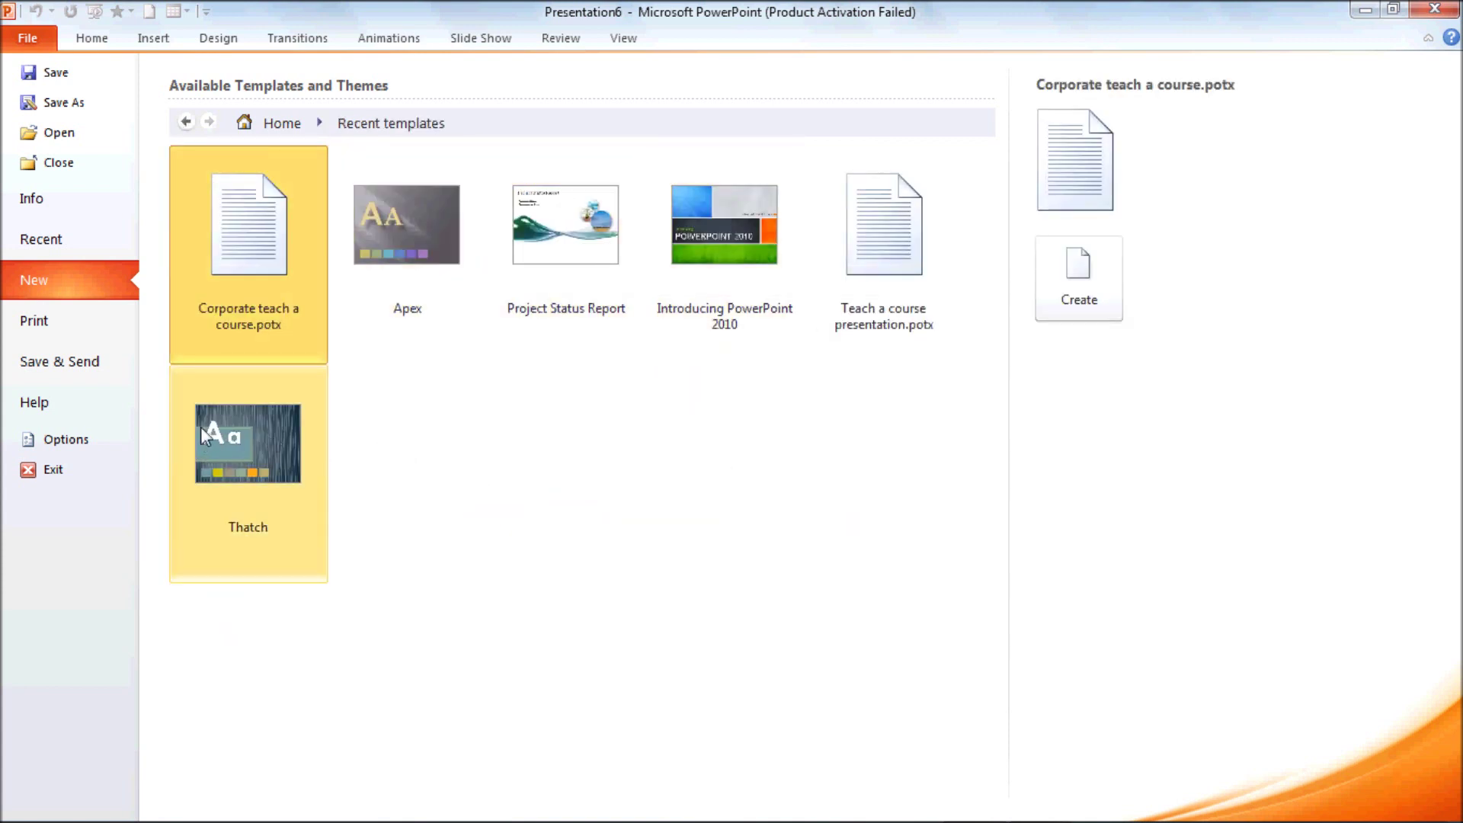
click(186, 122)
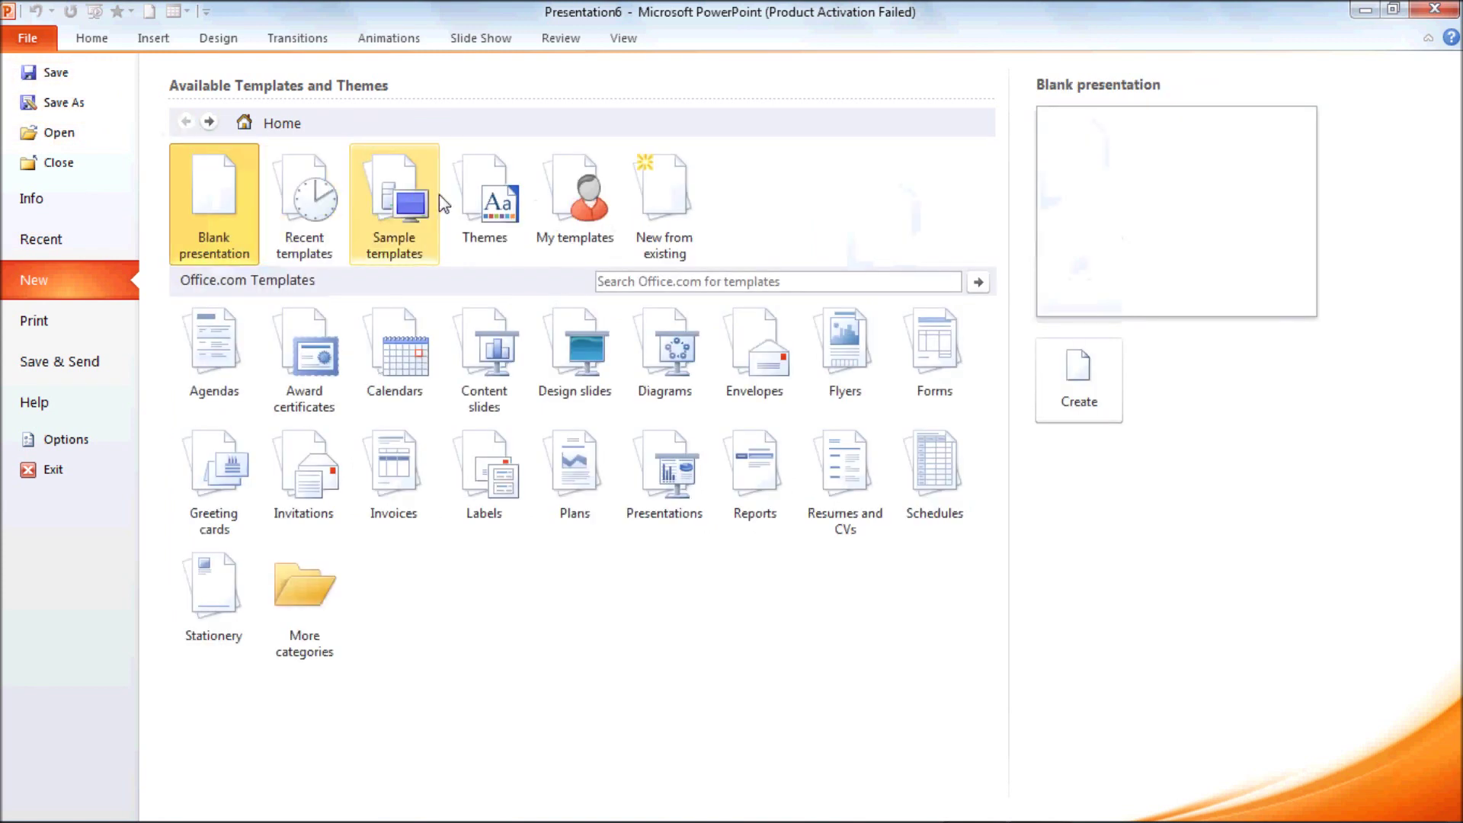
click(420, 205)
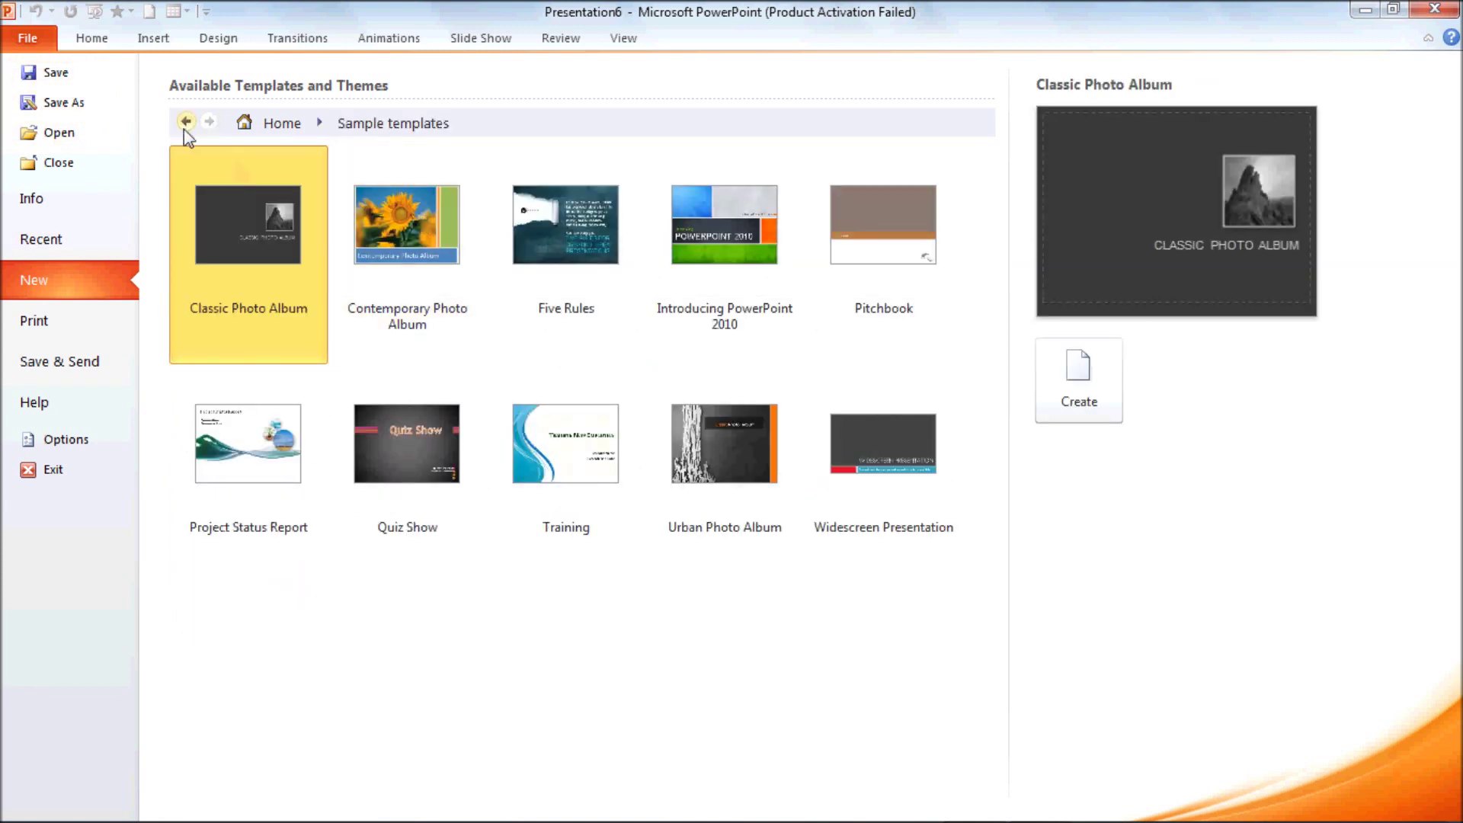
click(185, 124)
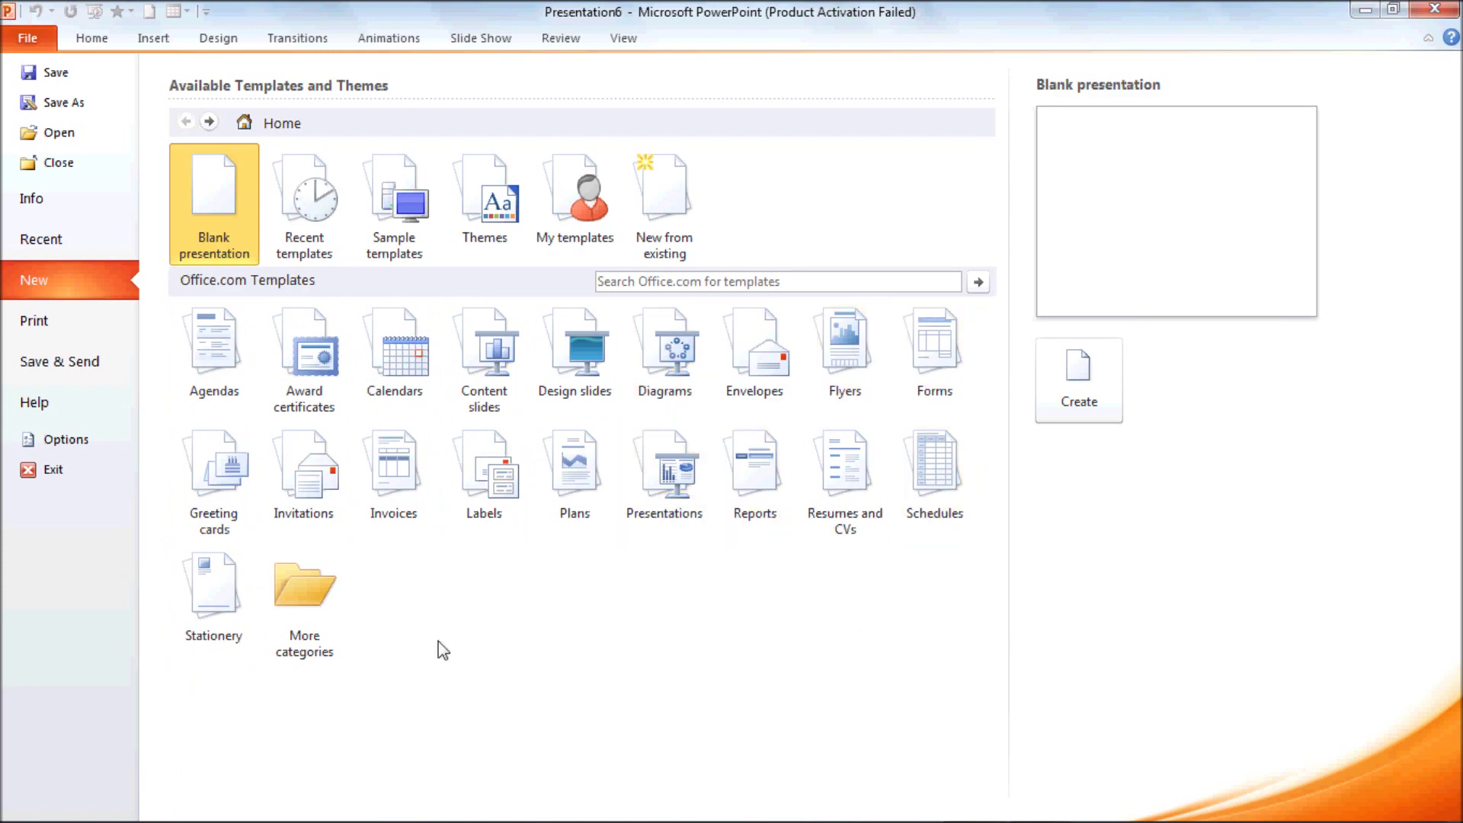
click(61, 330)
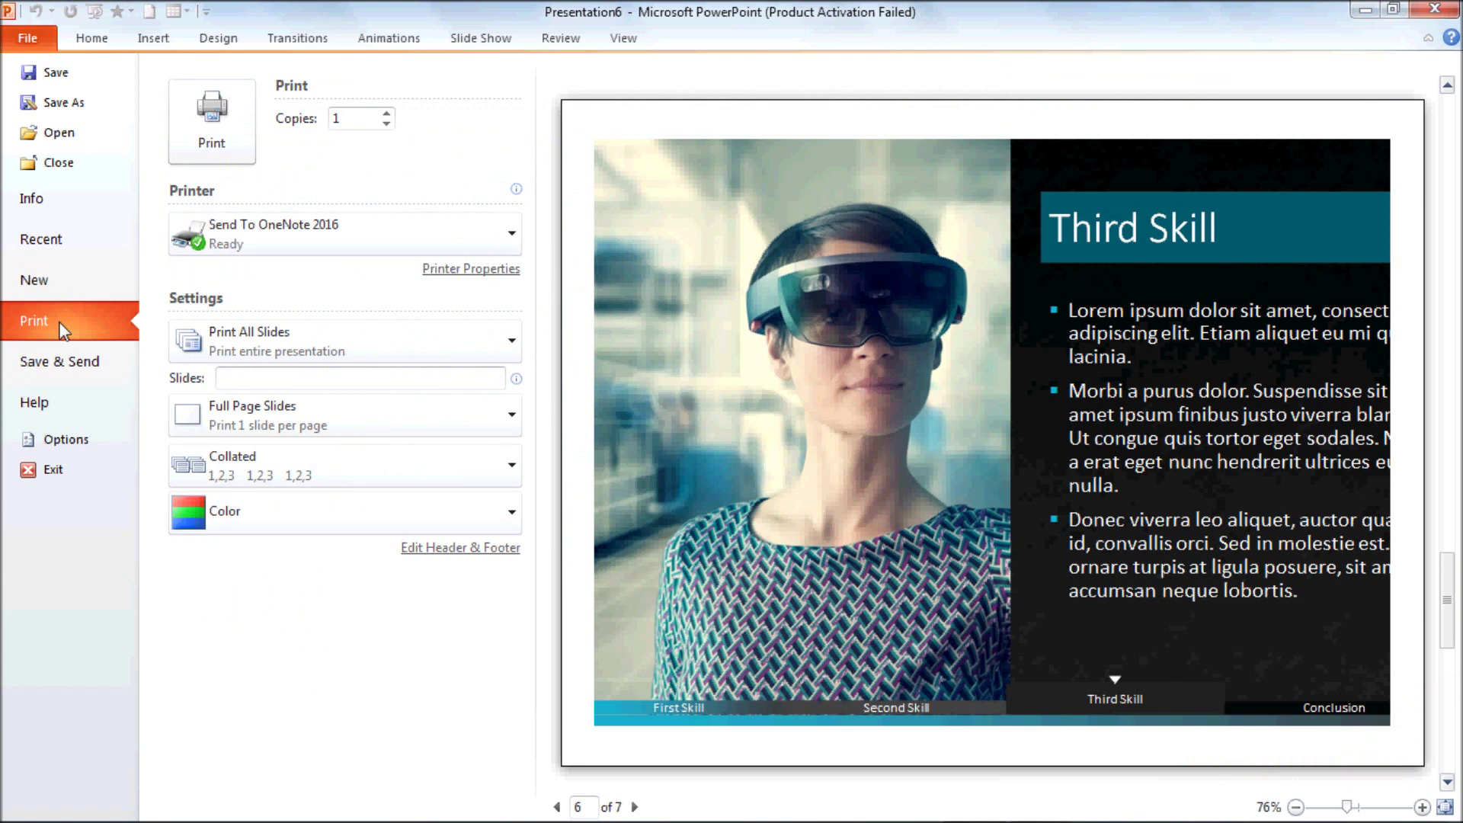
Print the whole presentation to Send To OneNote 2016, then reopen the print settings
click(208, 132)
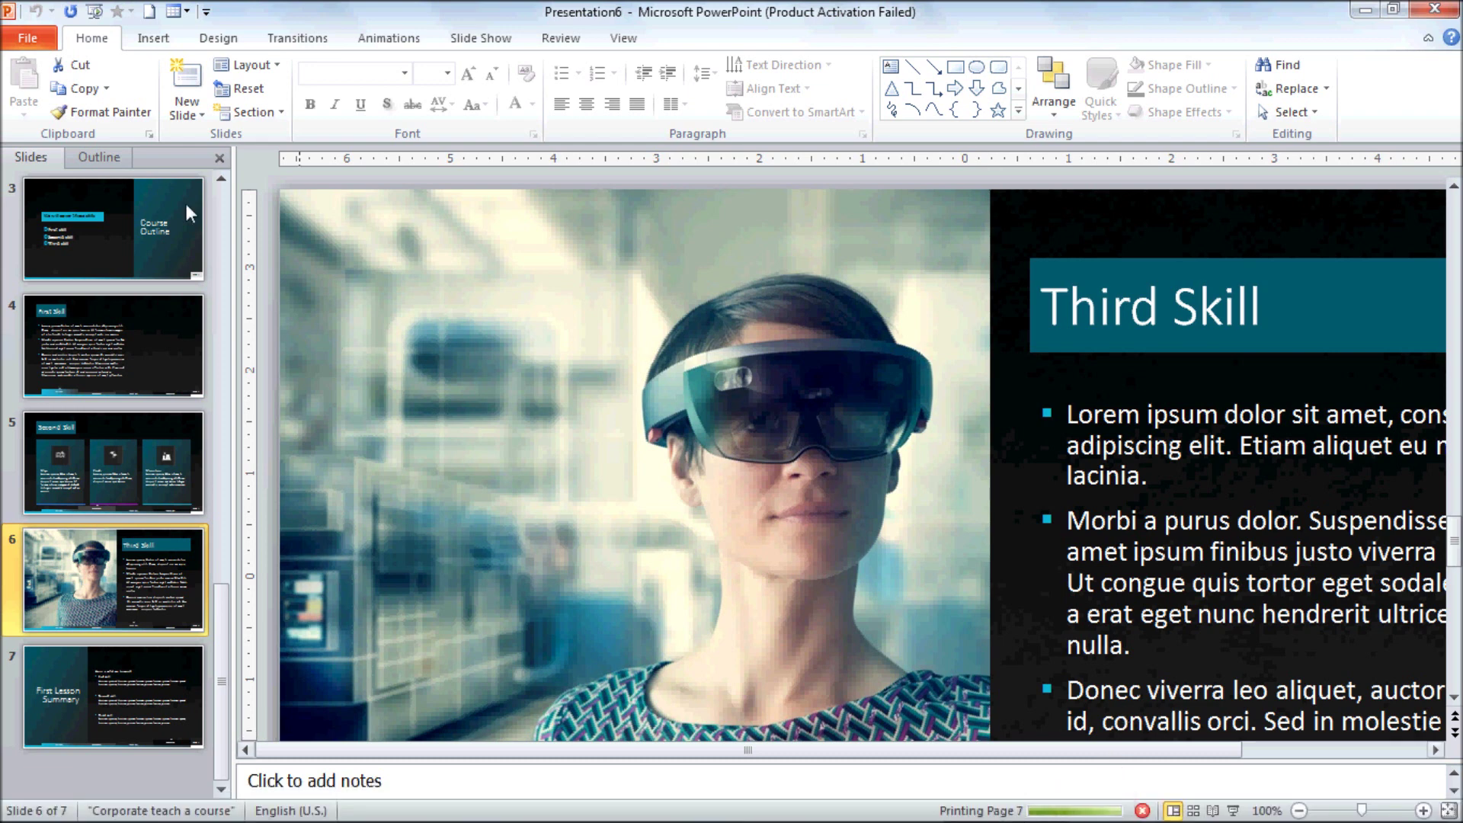
click(38, 42)
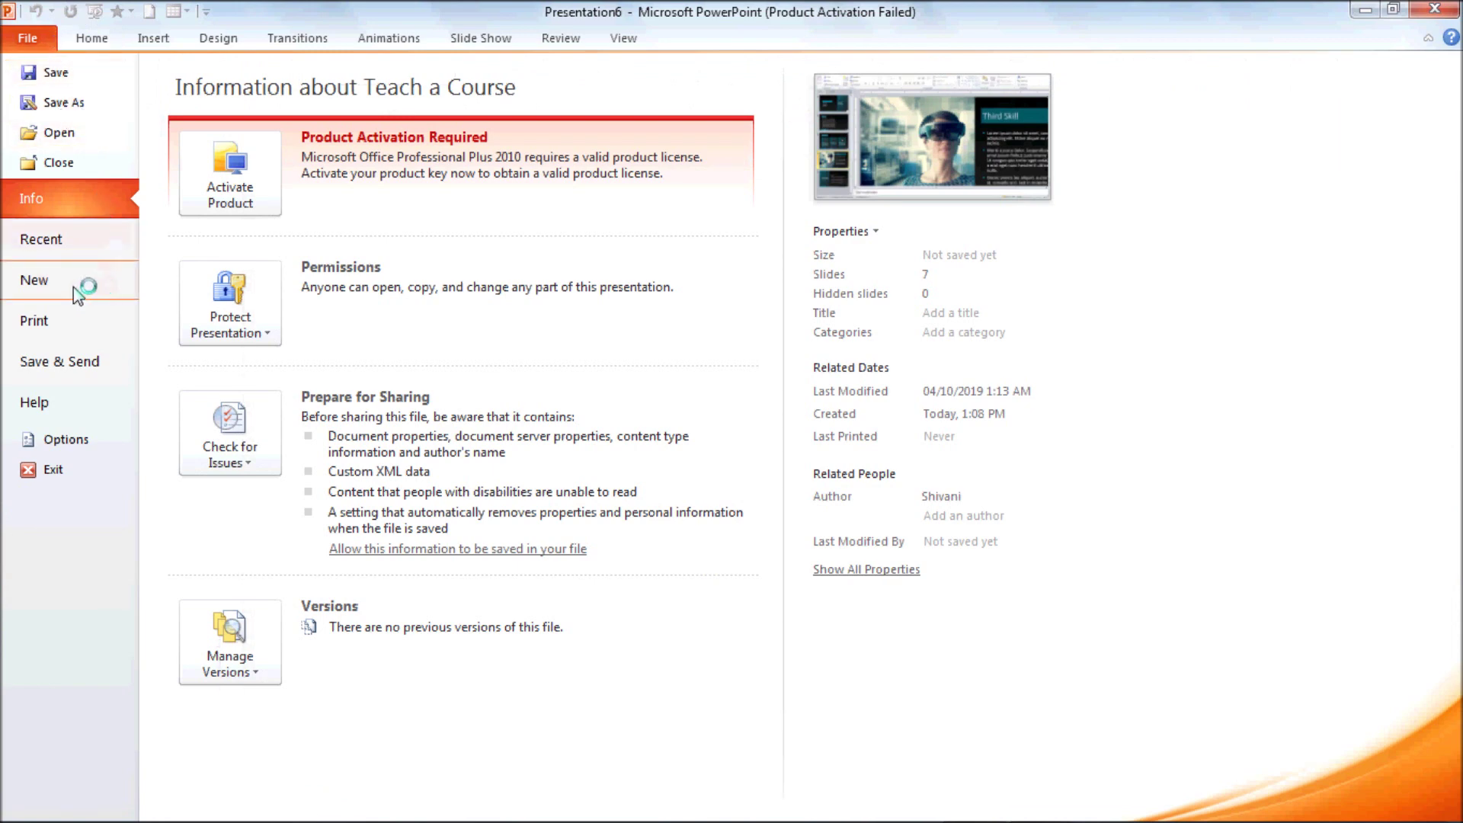
click(76, 320)
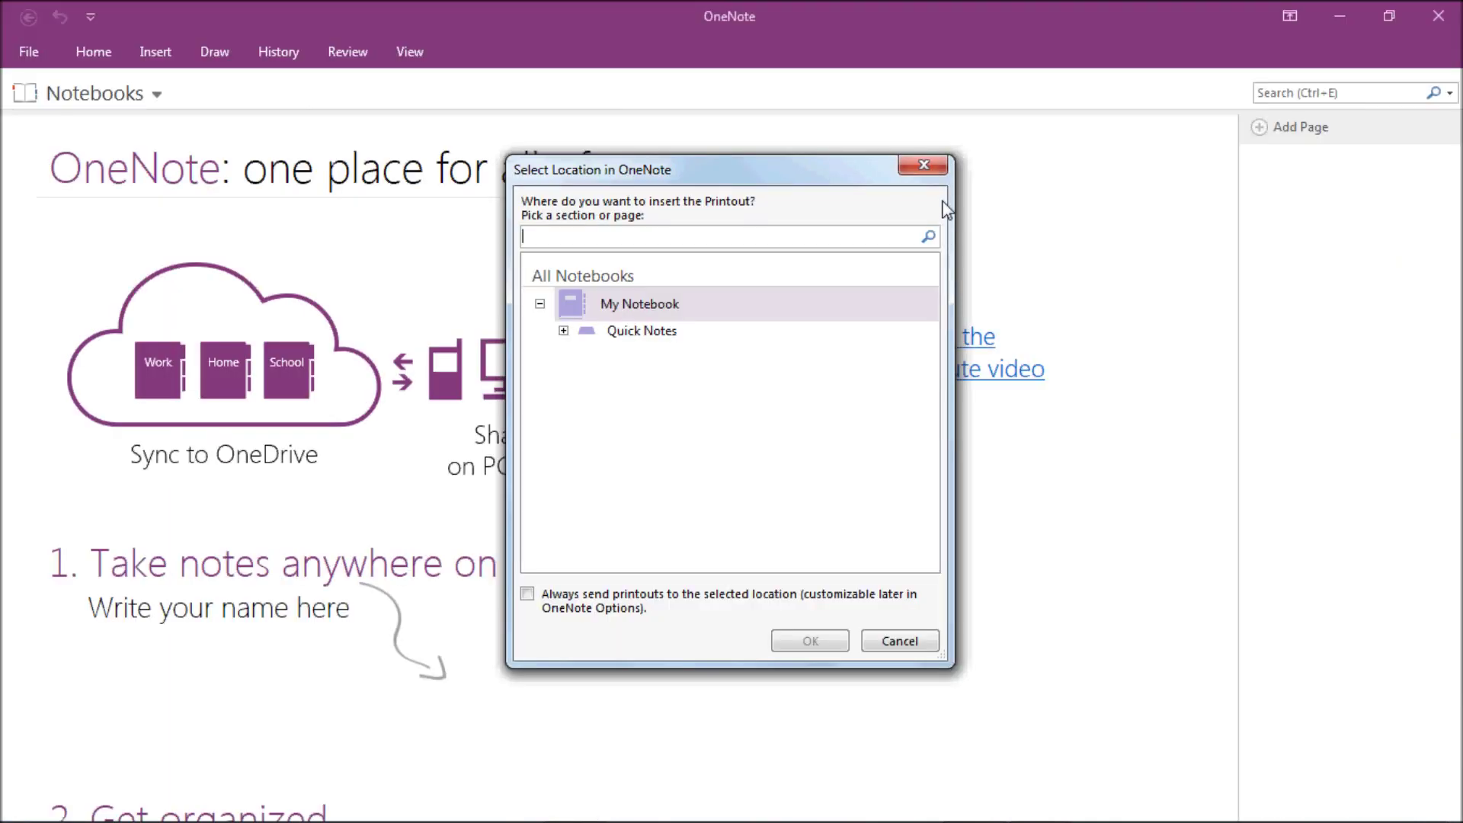
Dismiss OneNote's Select Location prompt and activation wizard, then close OneNote 2016
click(930, 163)
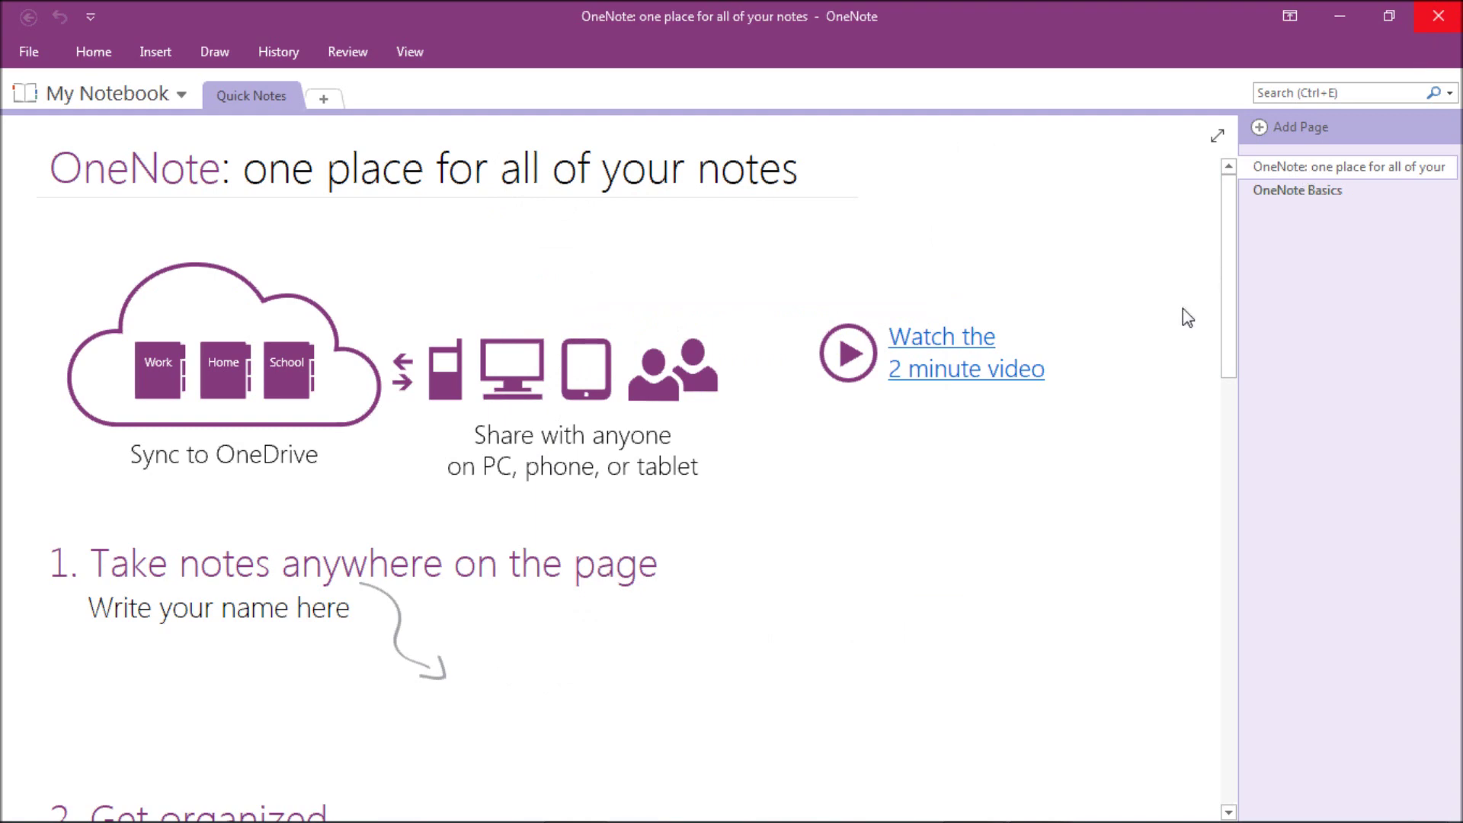
click(967, 636)
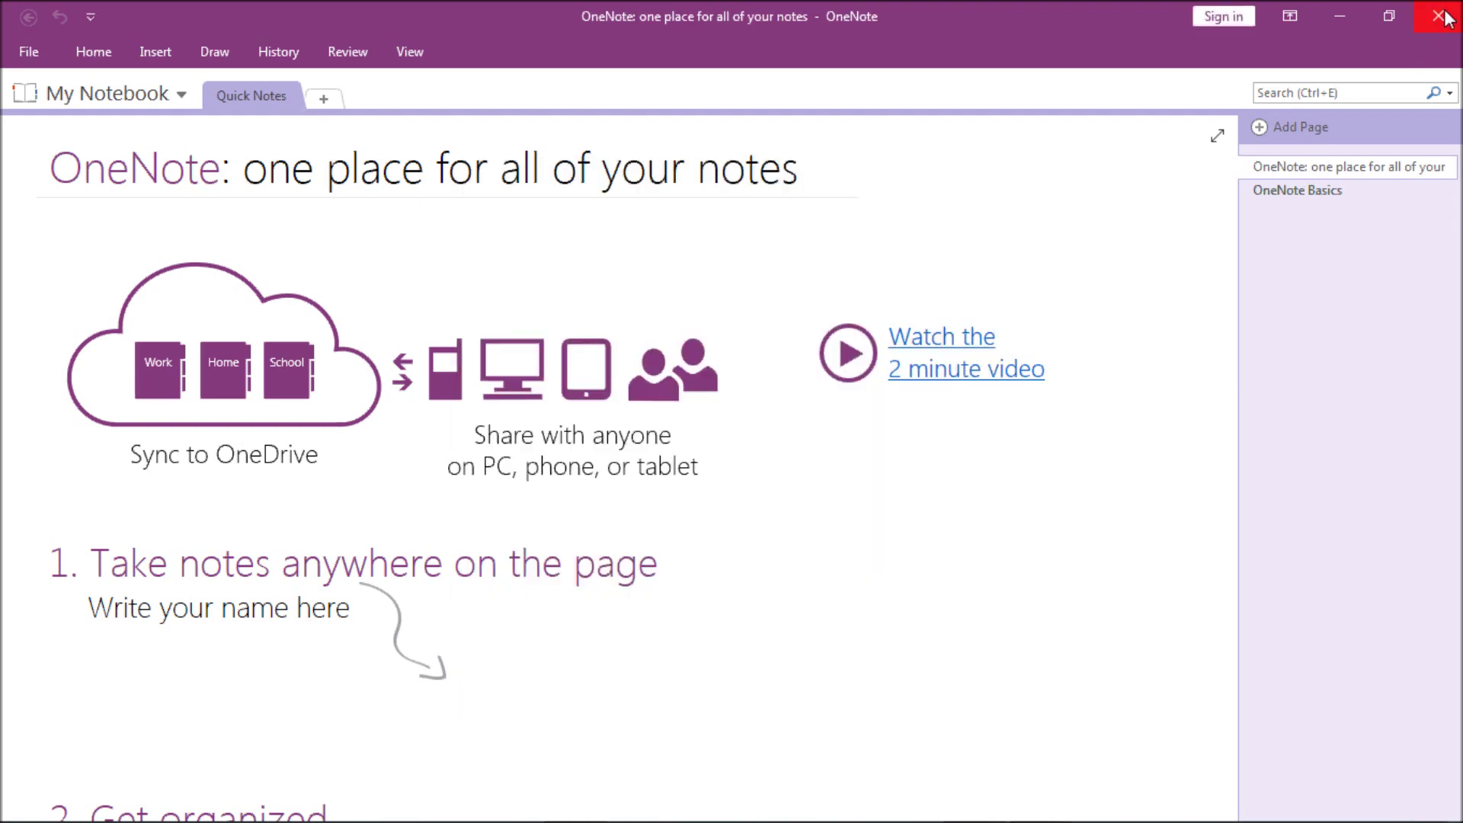
click(1439, 15)
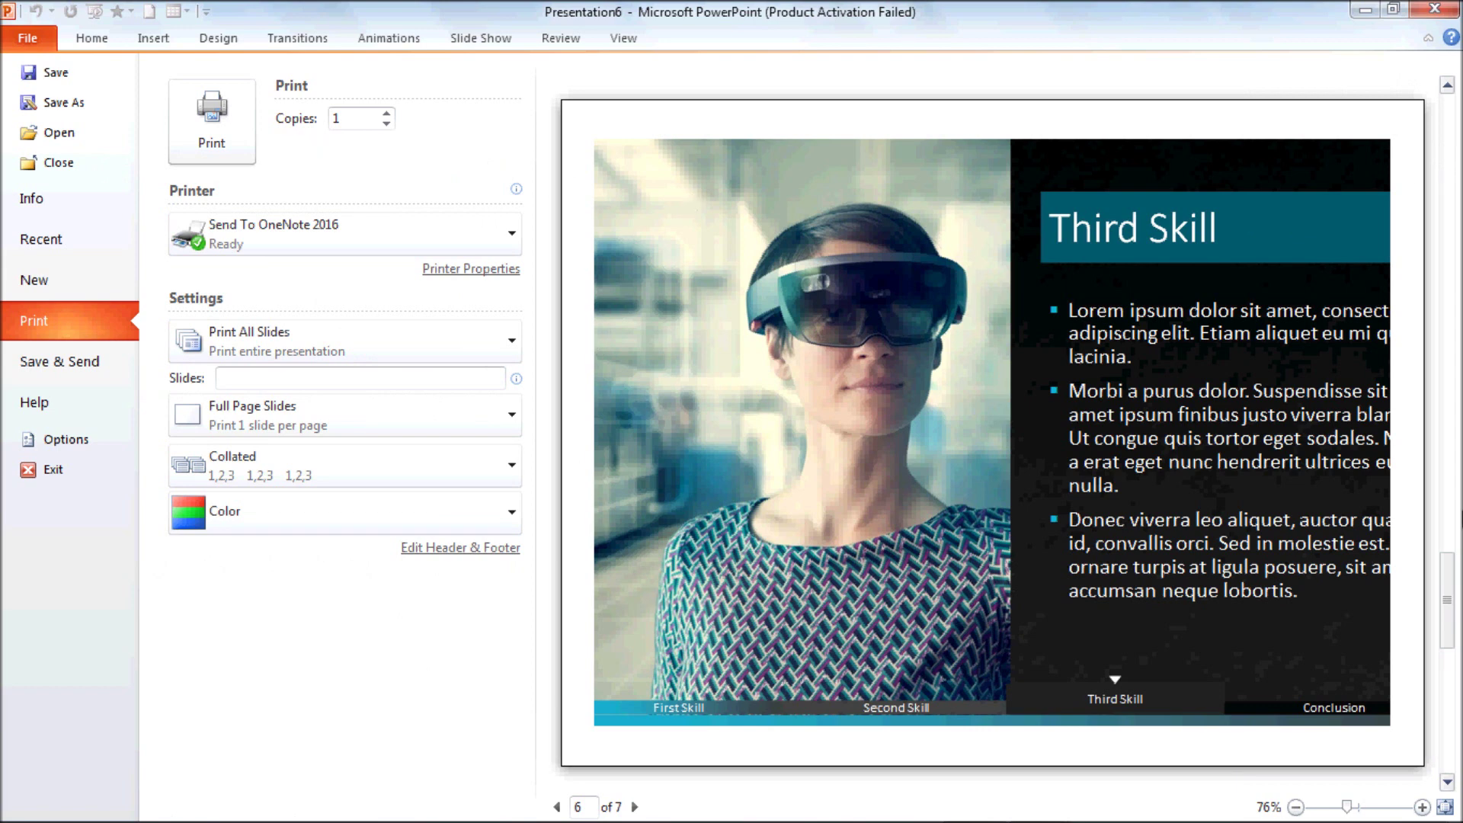
Set 2 copies and, after trying HP LaserJet 1020, keep Send To OneNote 2016 as the printer
click(387, 114)
click(269, 245)
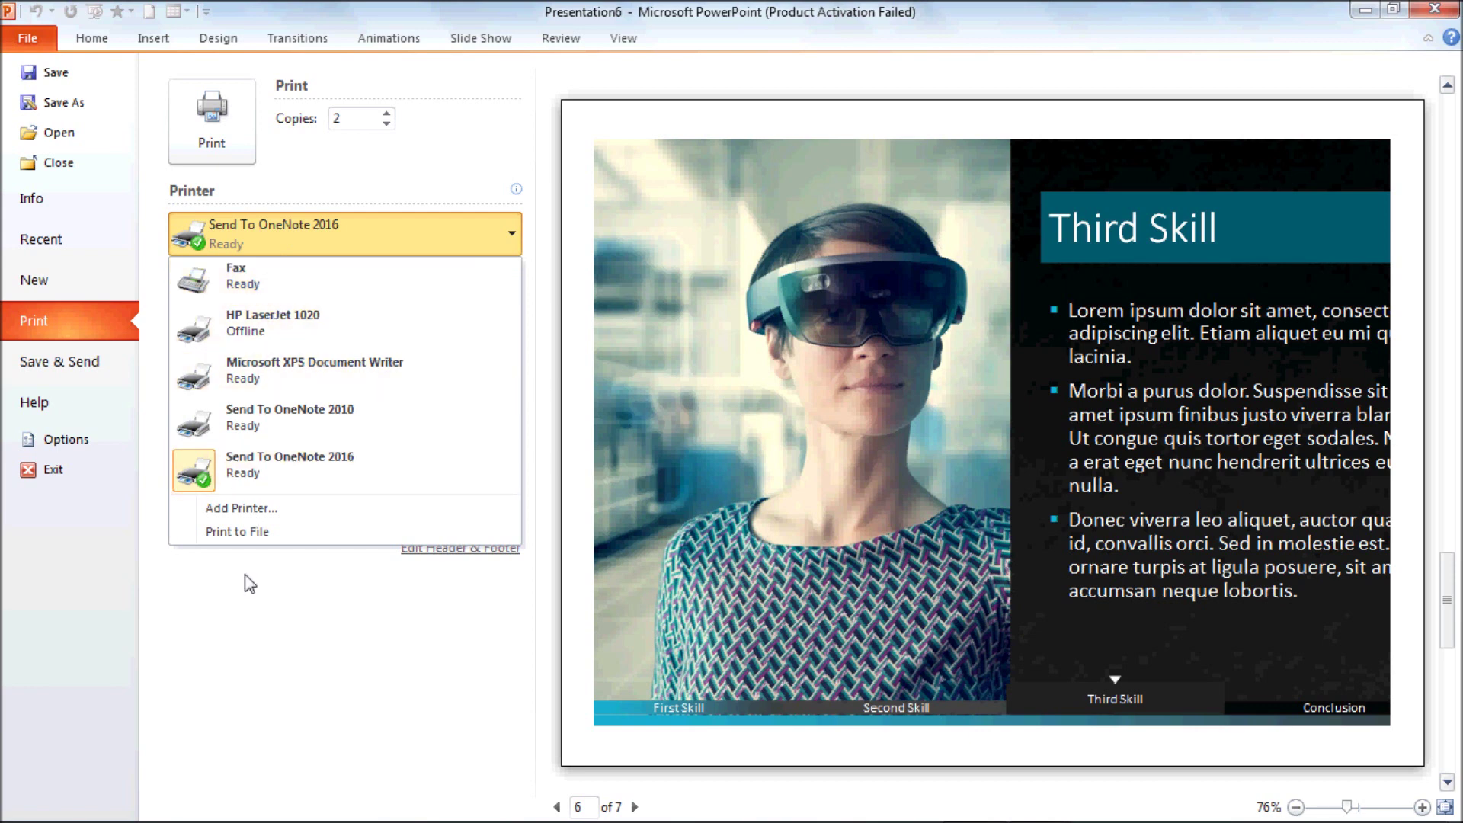
click(331, 327)
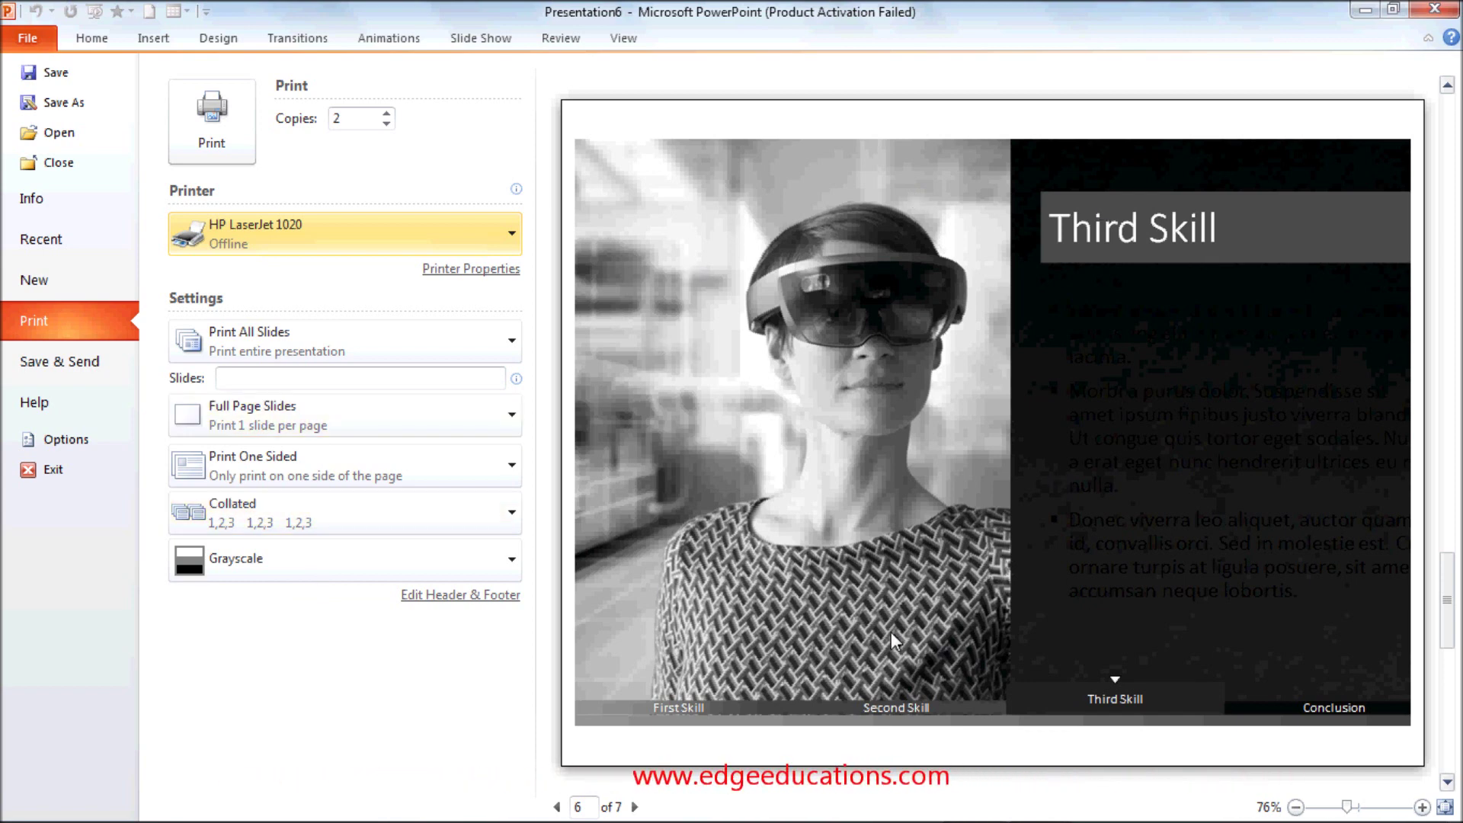
click(445, 236)
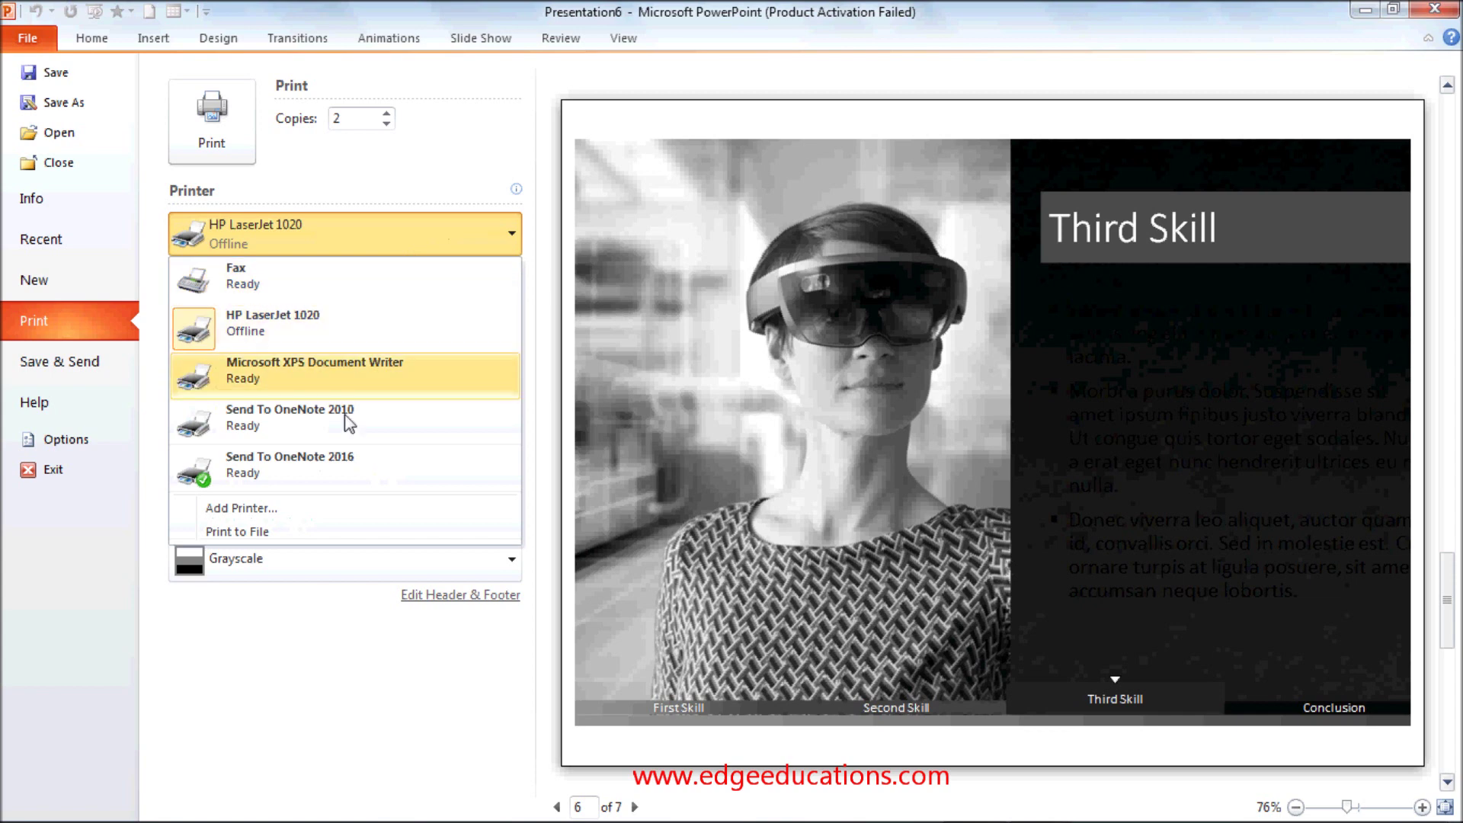
click(355, 467)
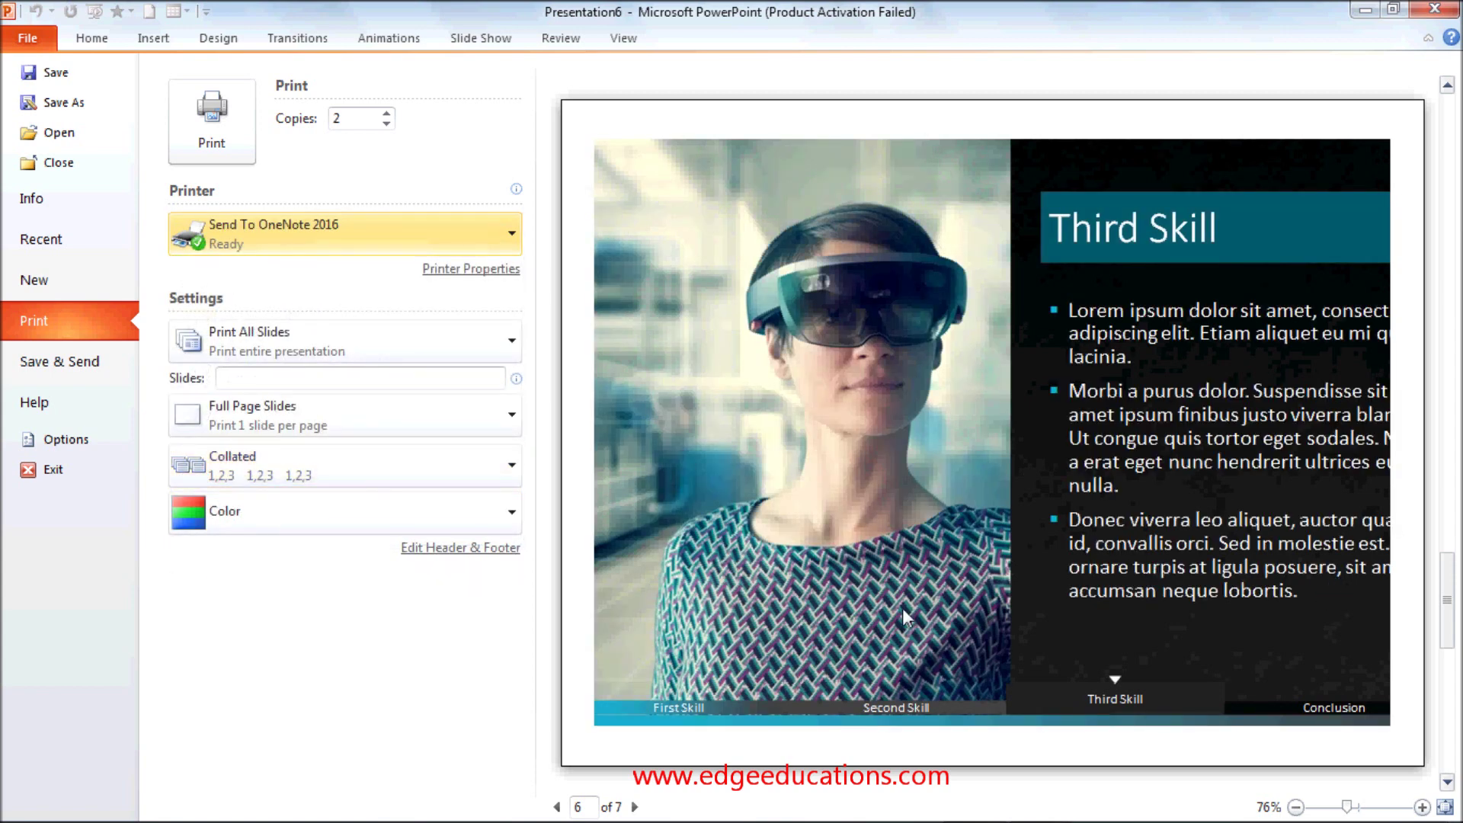
click(335, 358)
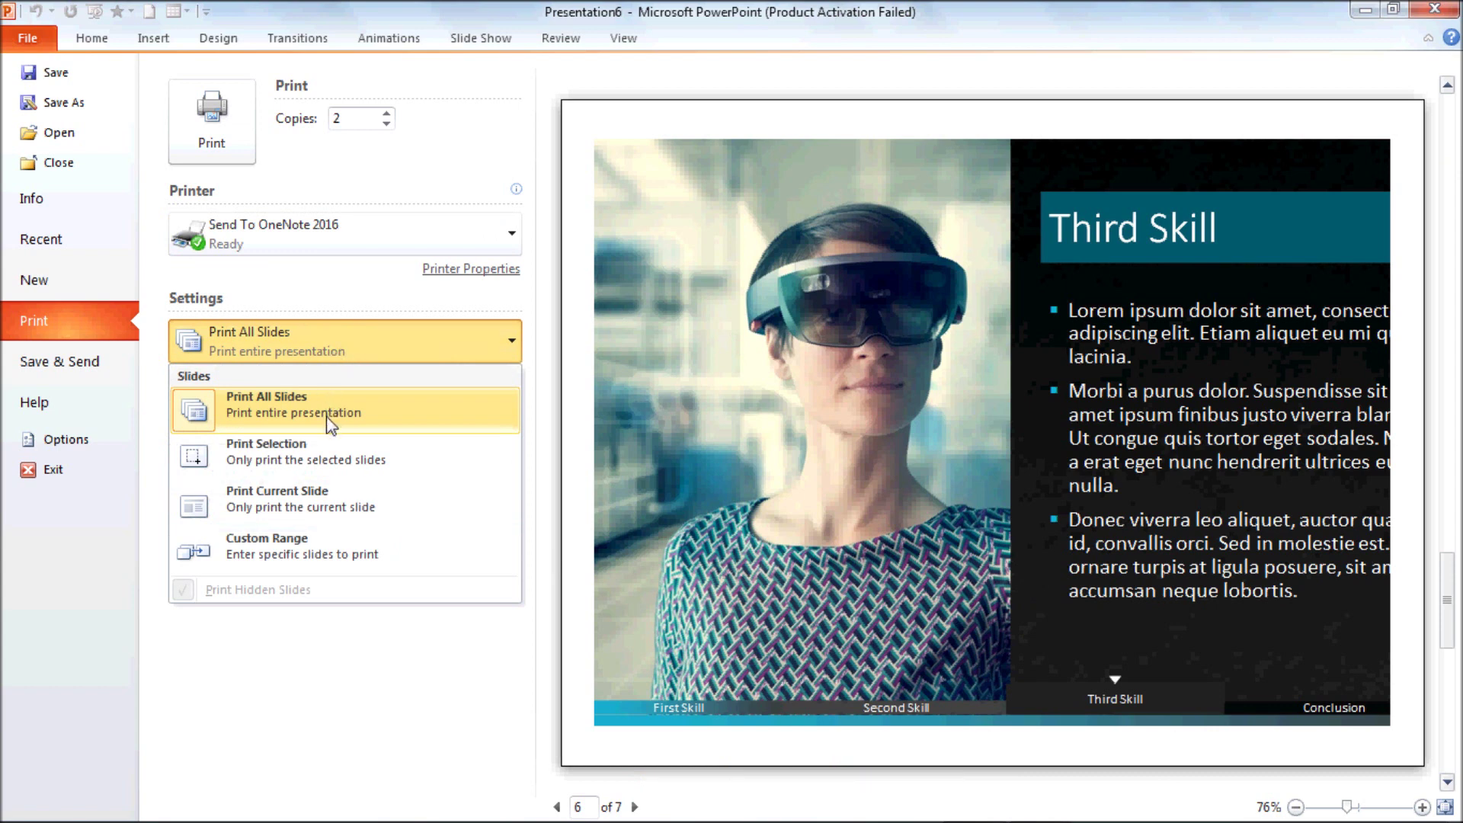
click(340, 461)
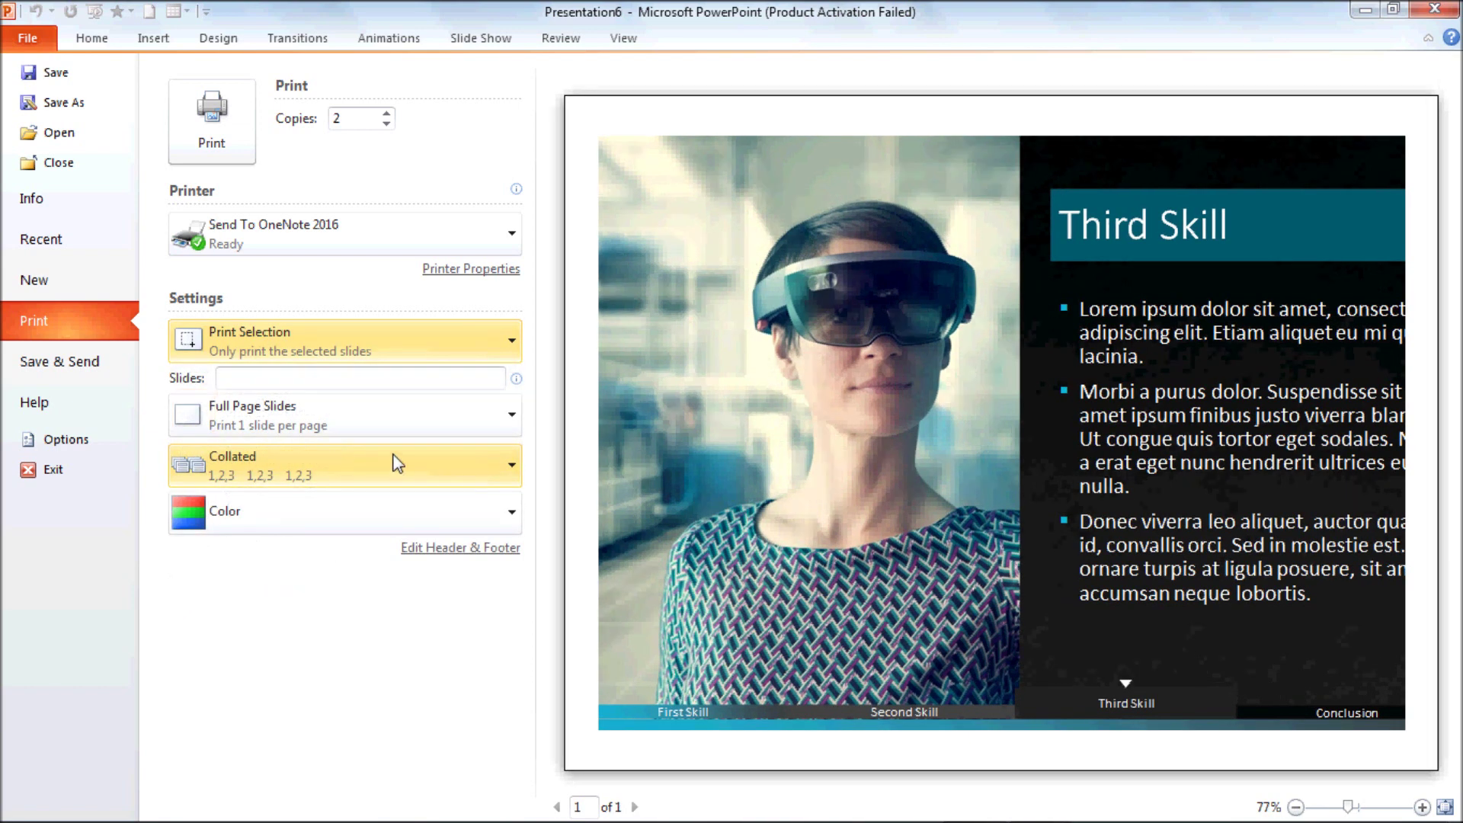
click(382, 352)
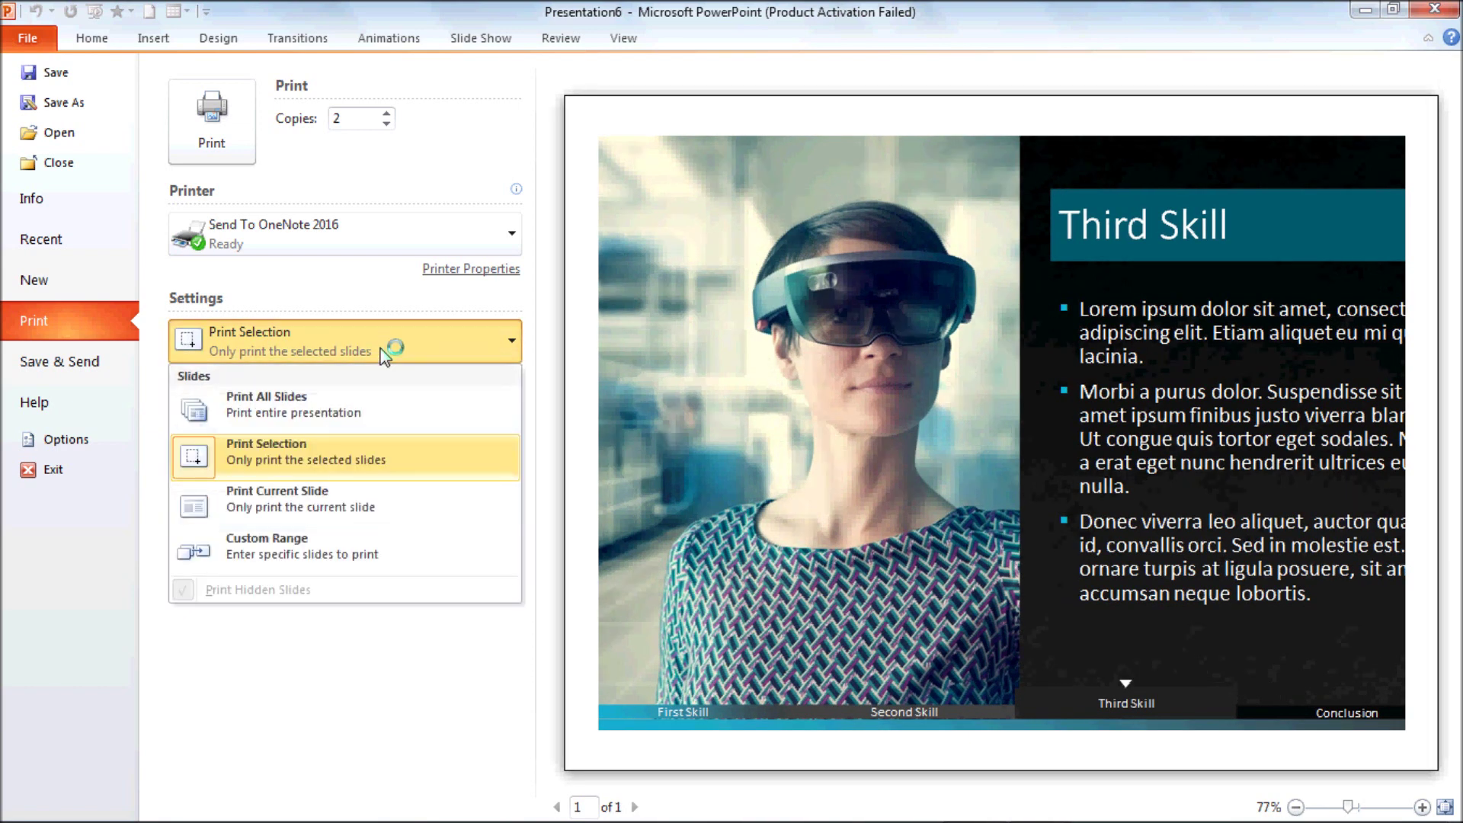
click(349, 510)
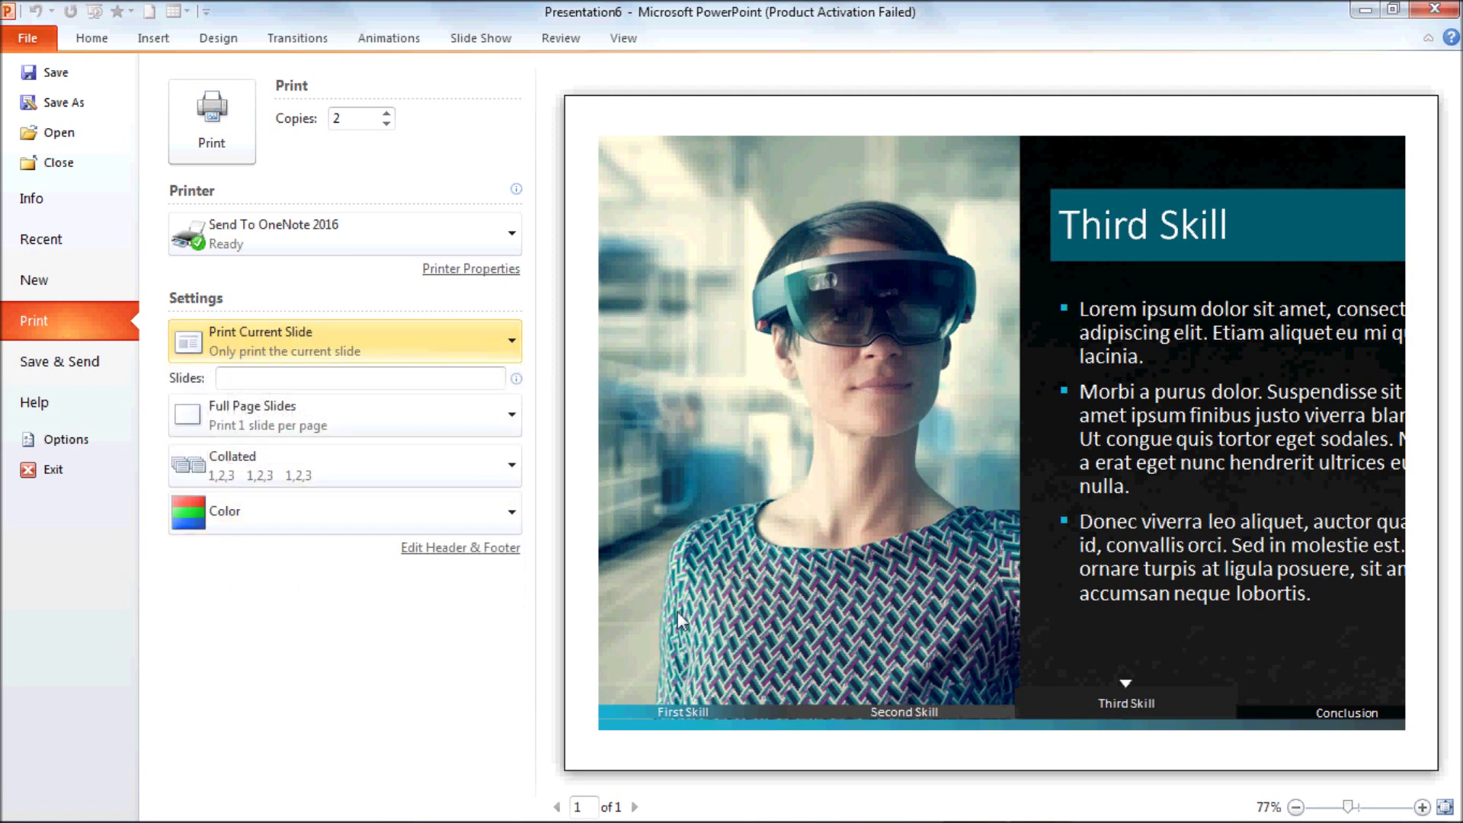
click(422, 346)
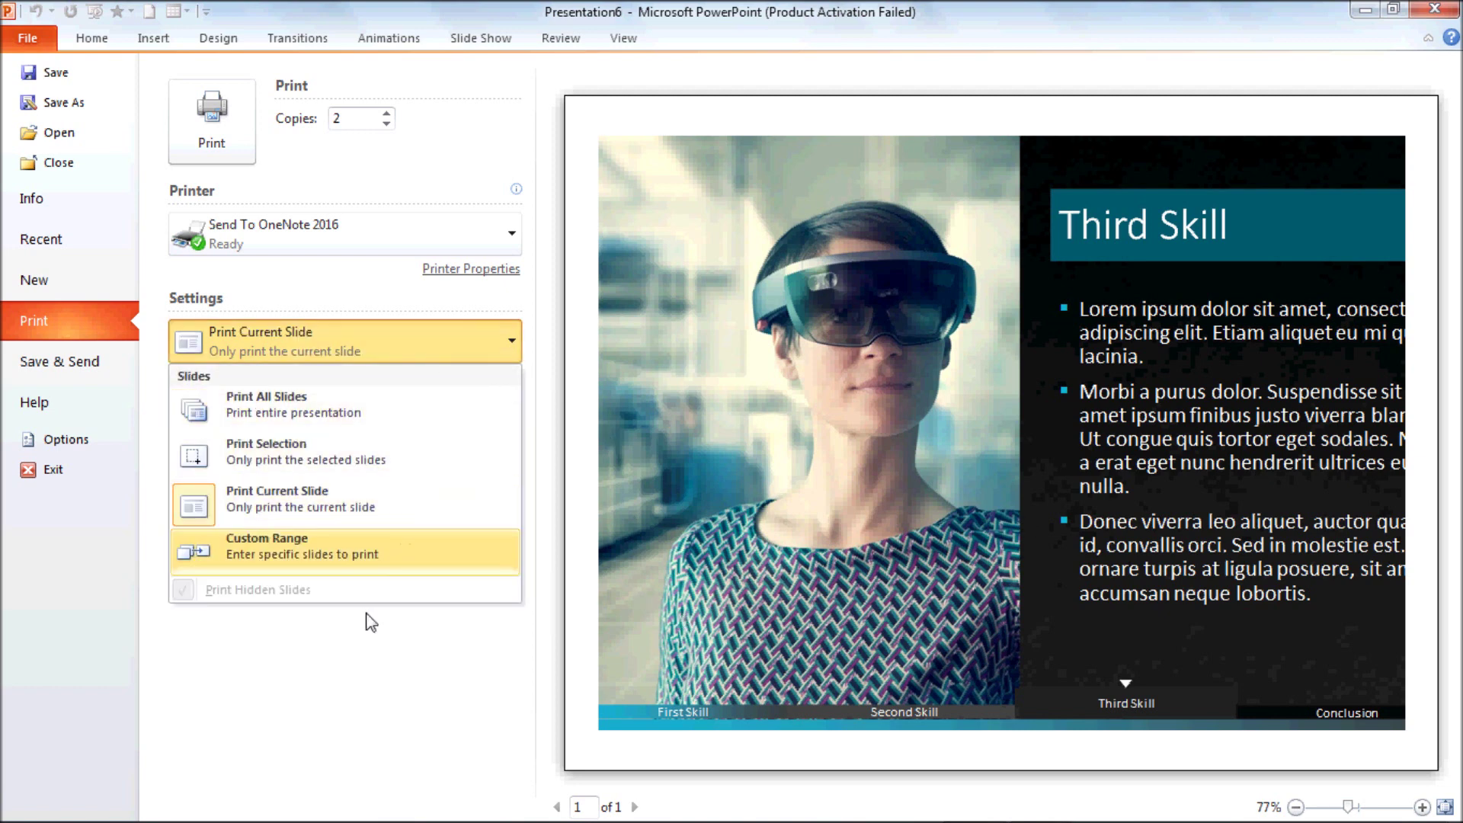
click(239, 634)
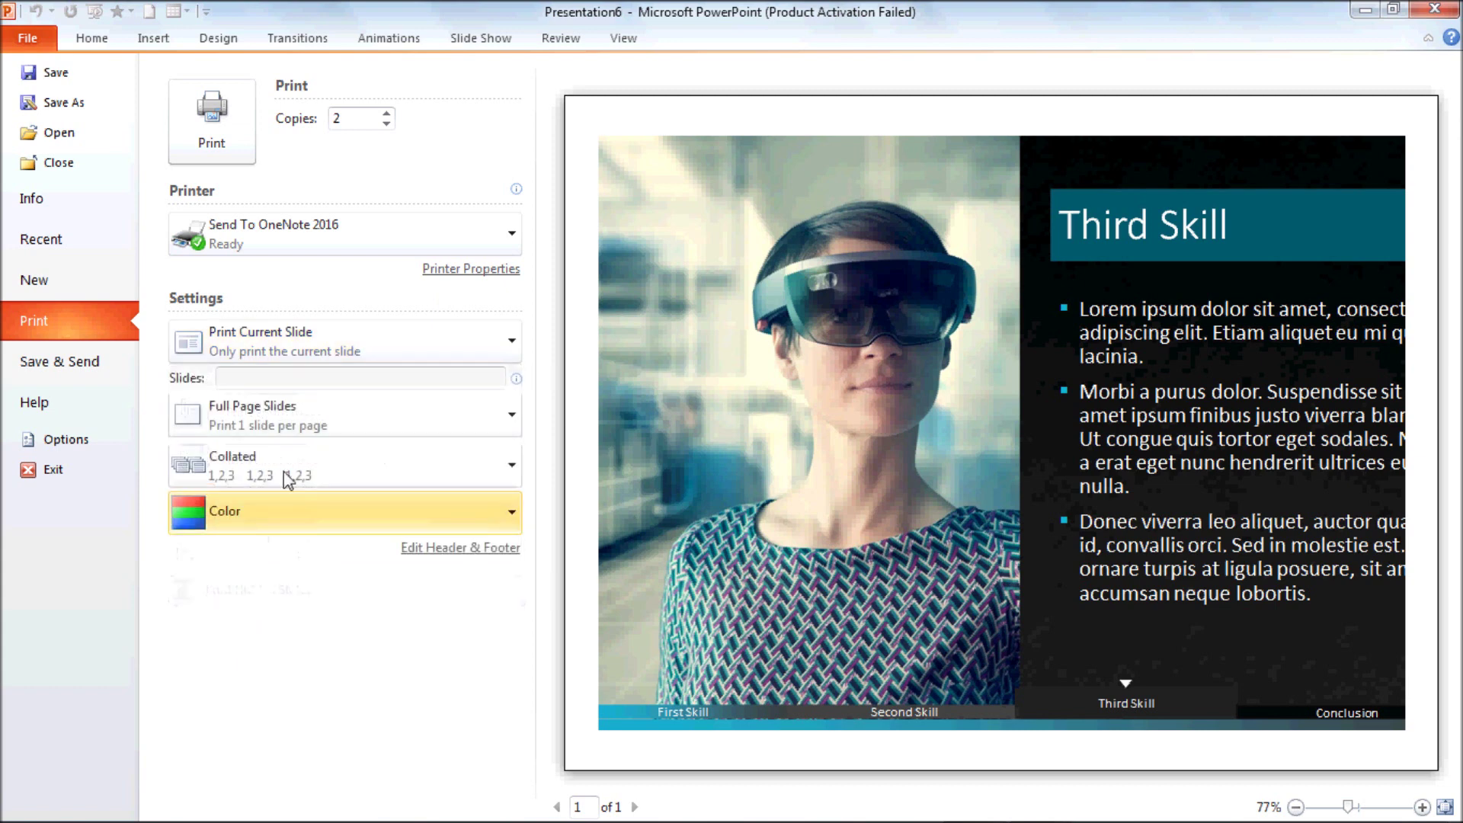
click(302, 379)
text(2)
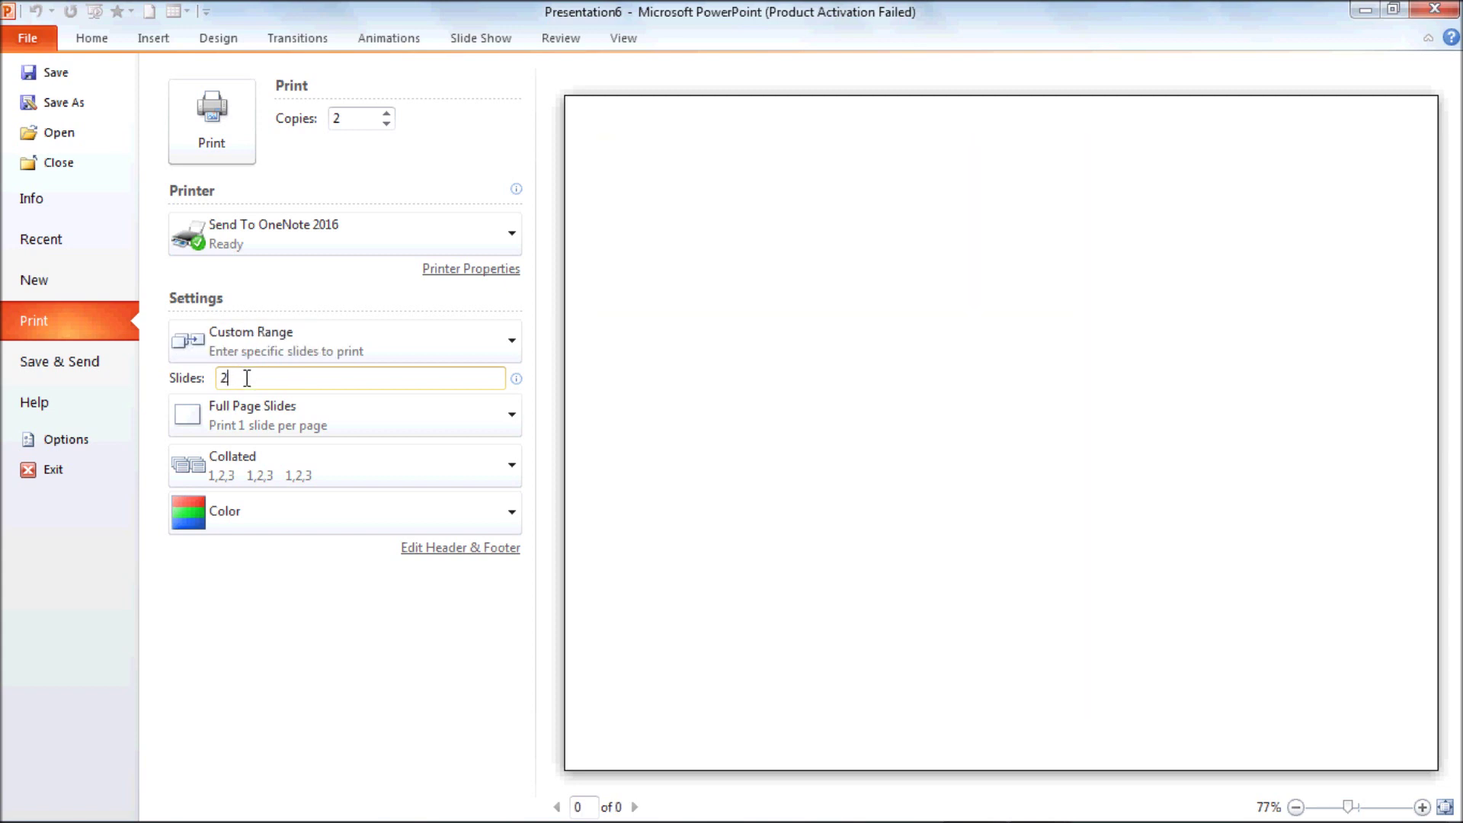
double_click(223, 378)
text(1-)
text(5)
double_click(250, 376)
key(BackSpace)
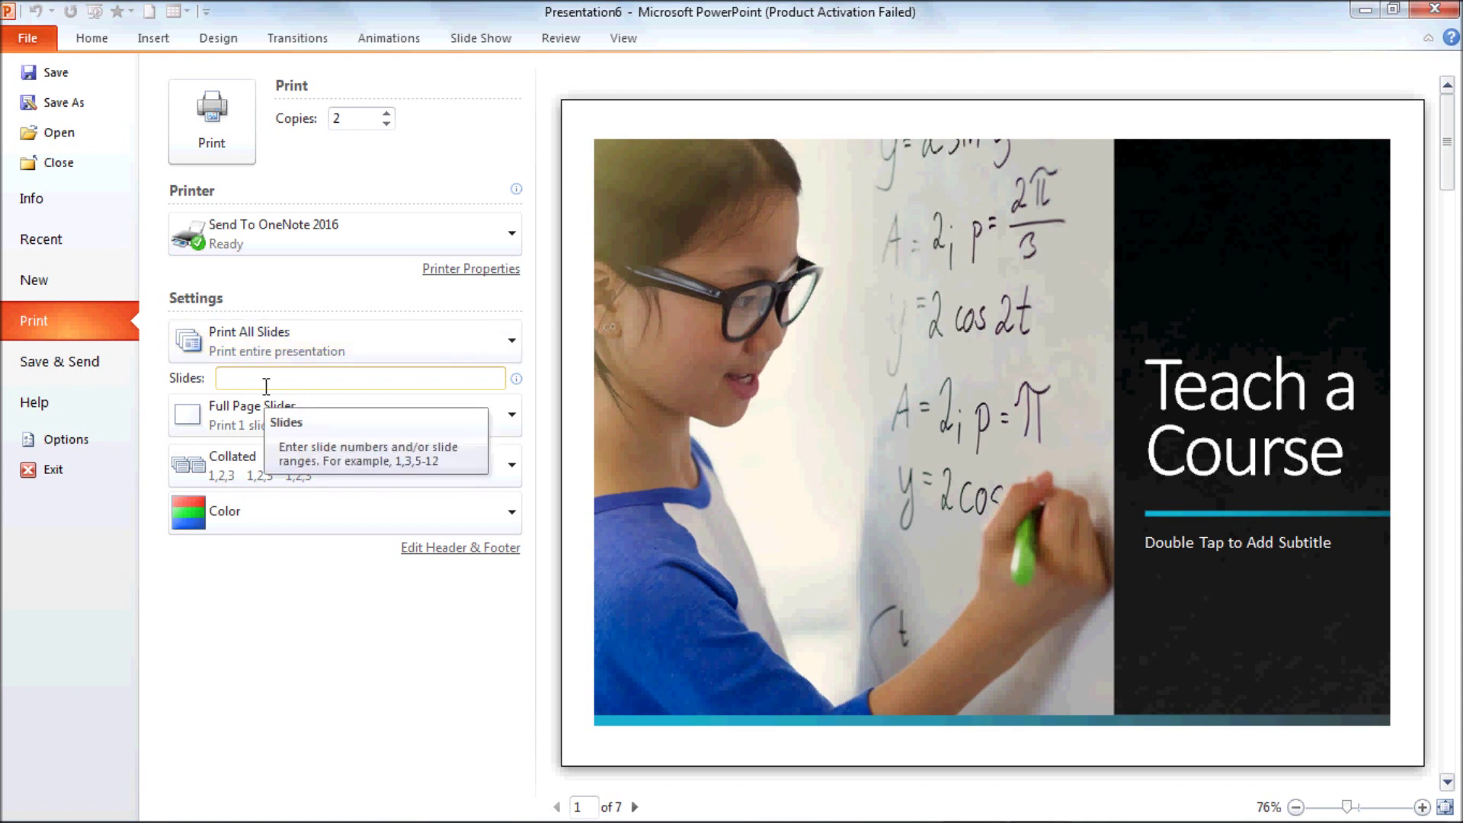
text(1)
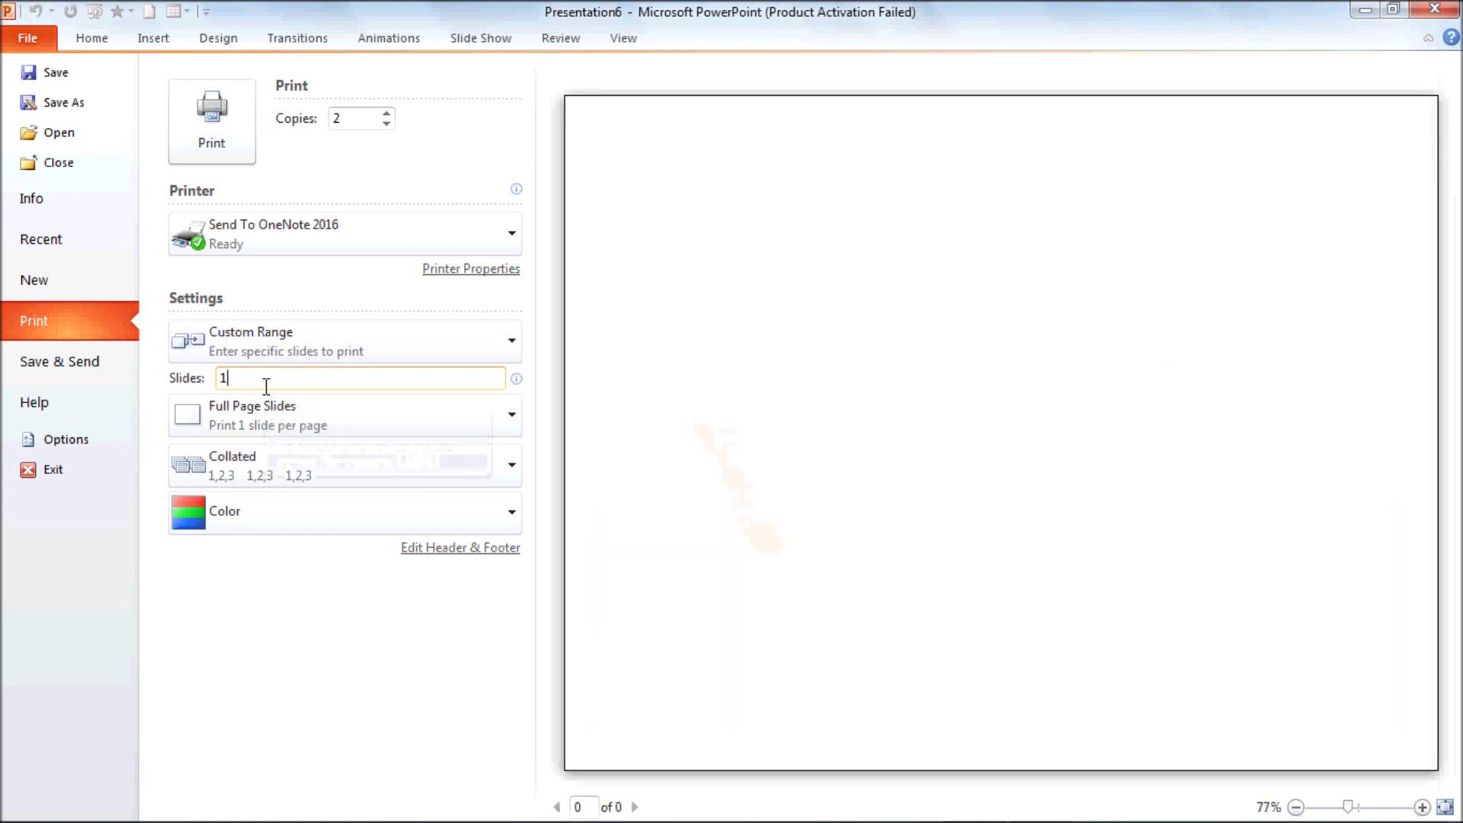
key(BackSpace)
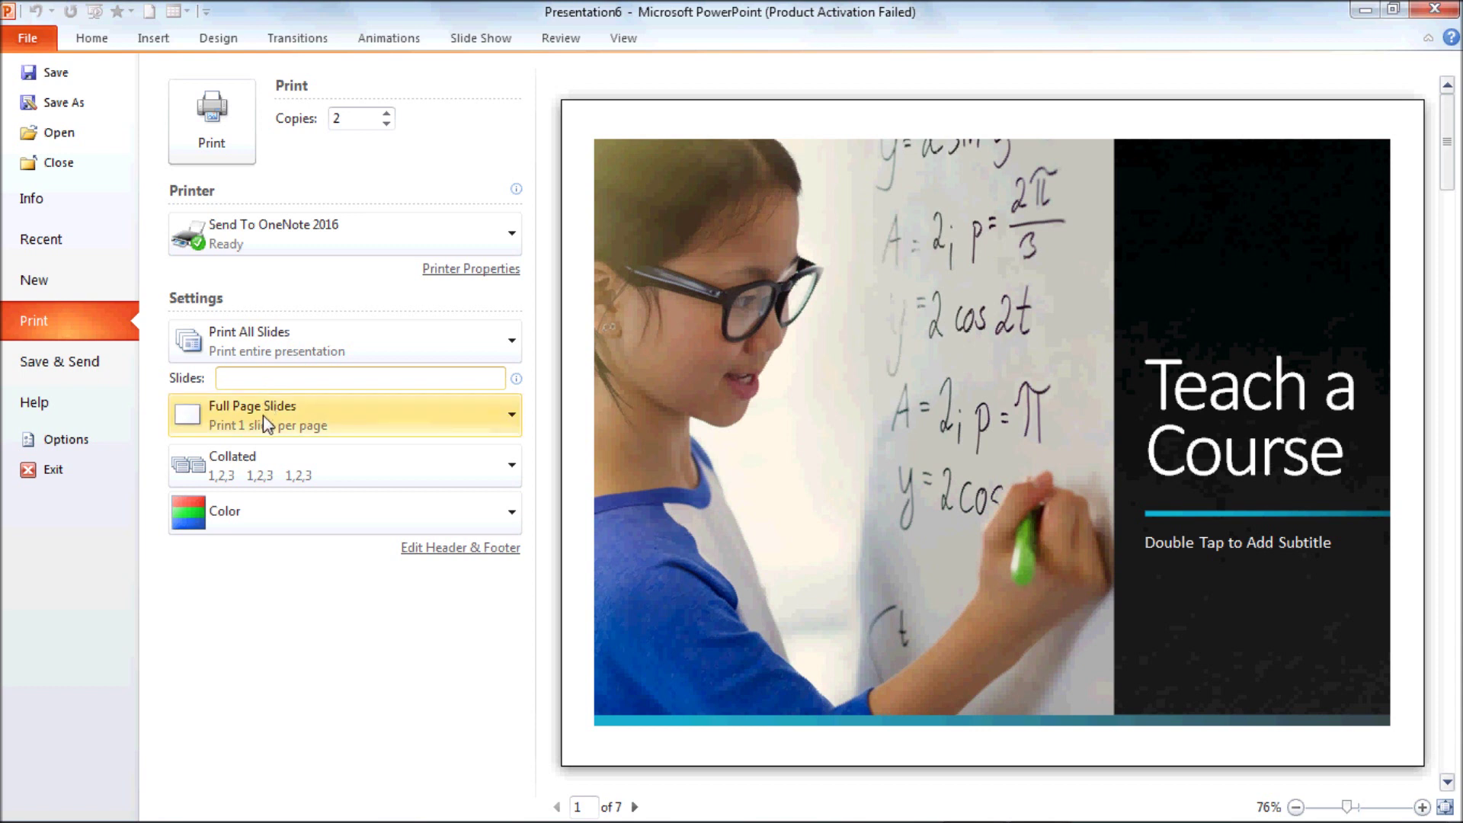
Preview Notes Pages, Outline and 1- and 2-slide handouts, then choose Handouts 3 Slides
click(262, 416)
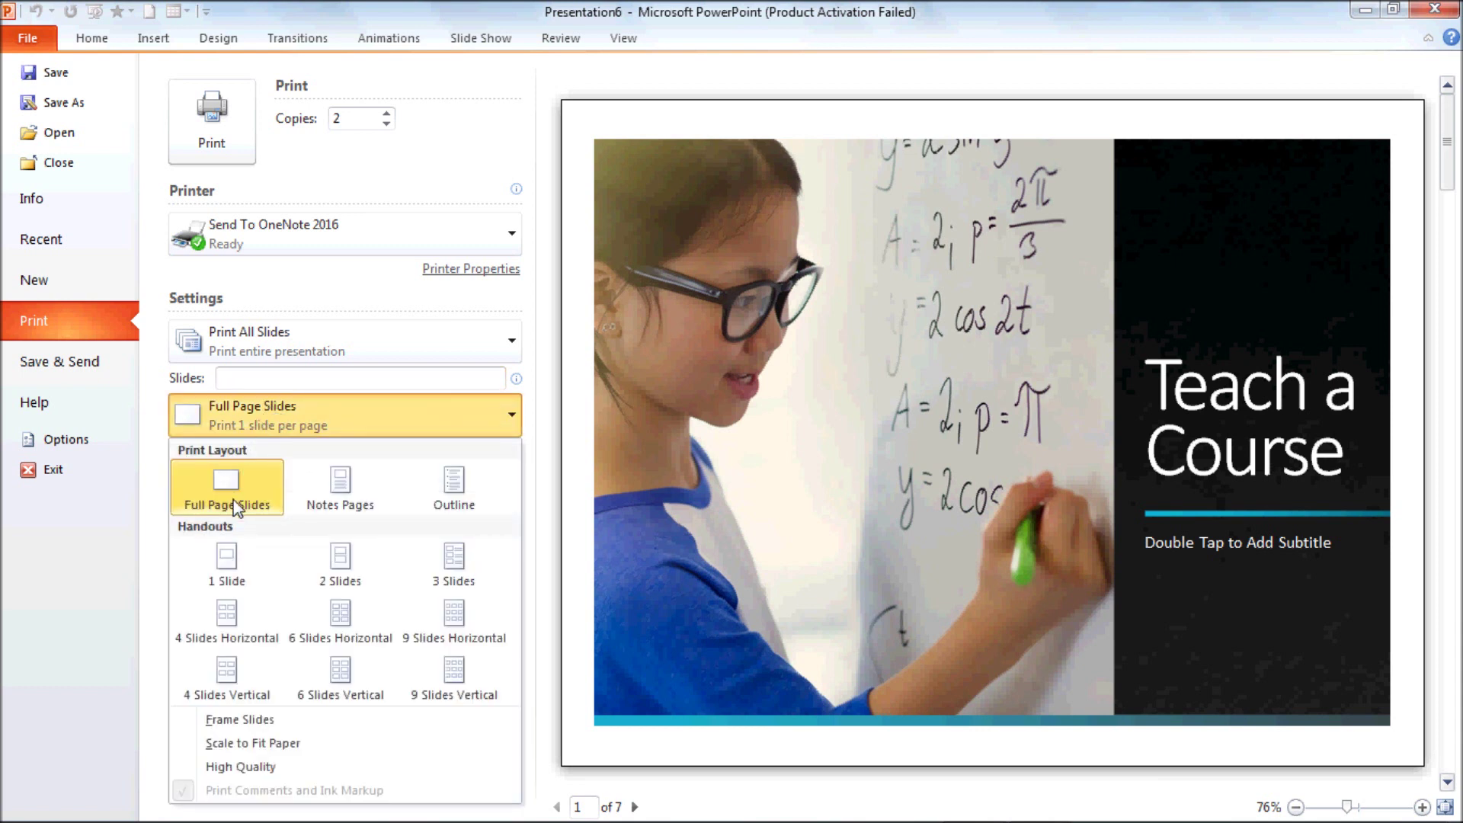
click(238, 506)
click(268, 417)
click(377, 486)
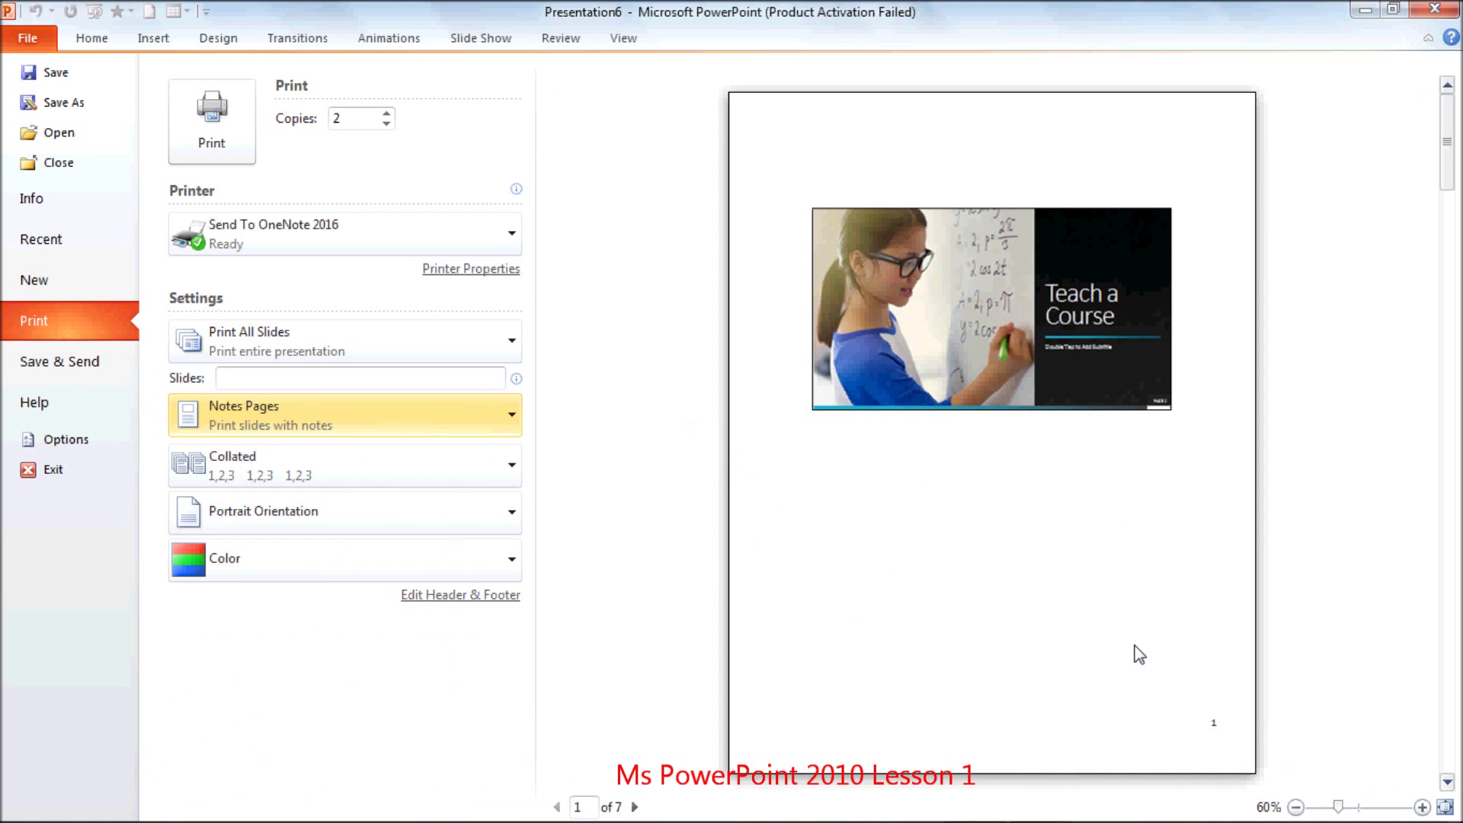
click(455, 424)
click(456, 496)
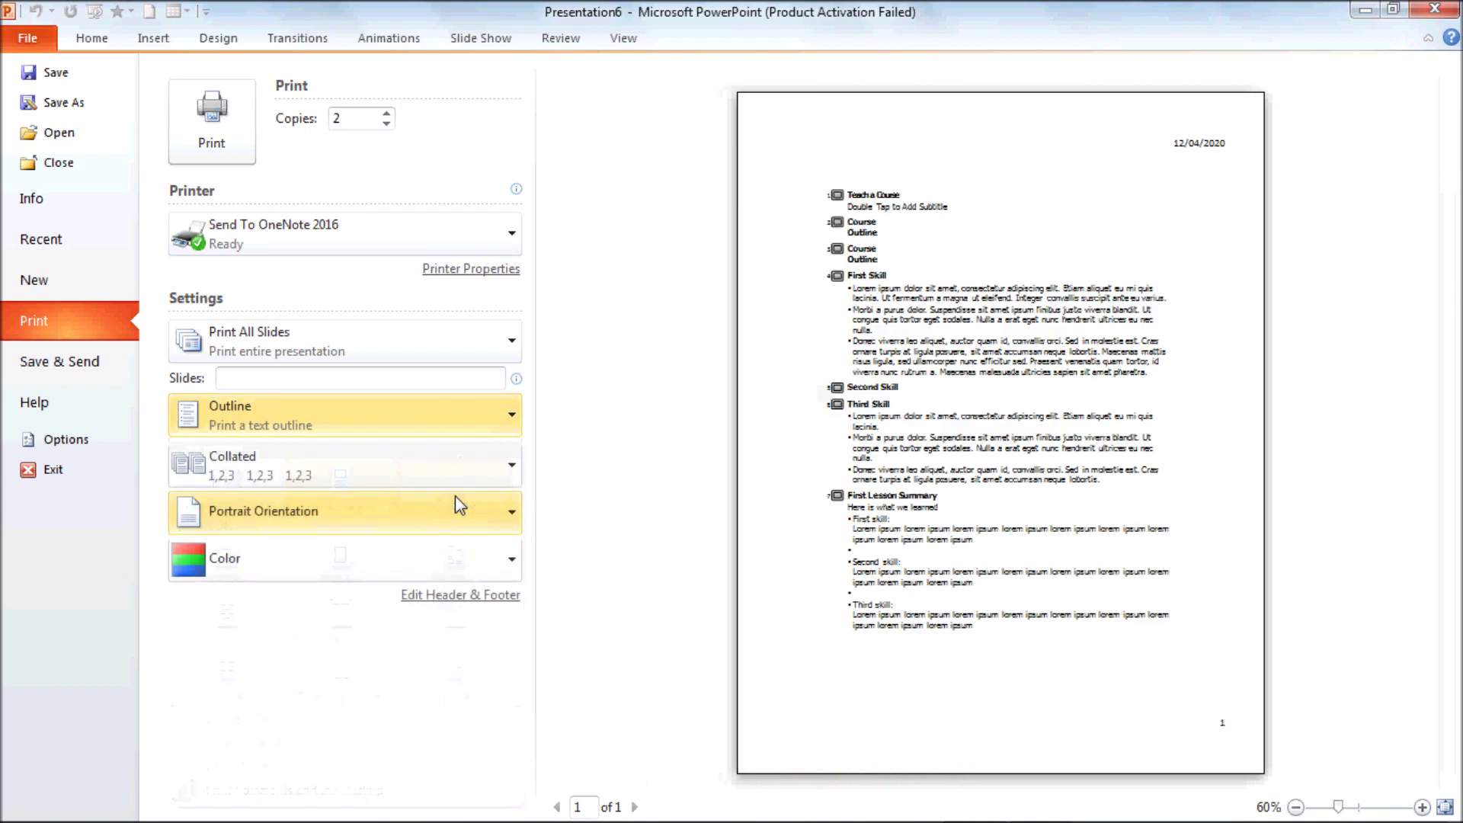
click(446, 423)
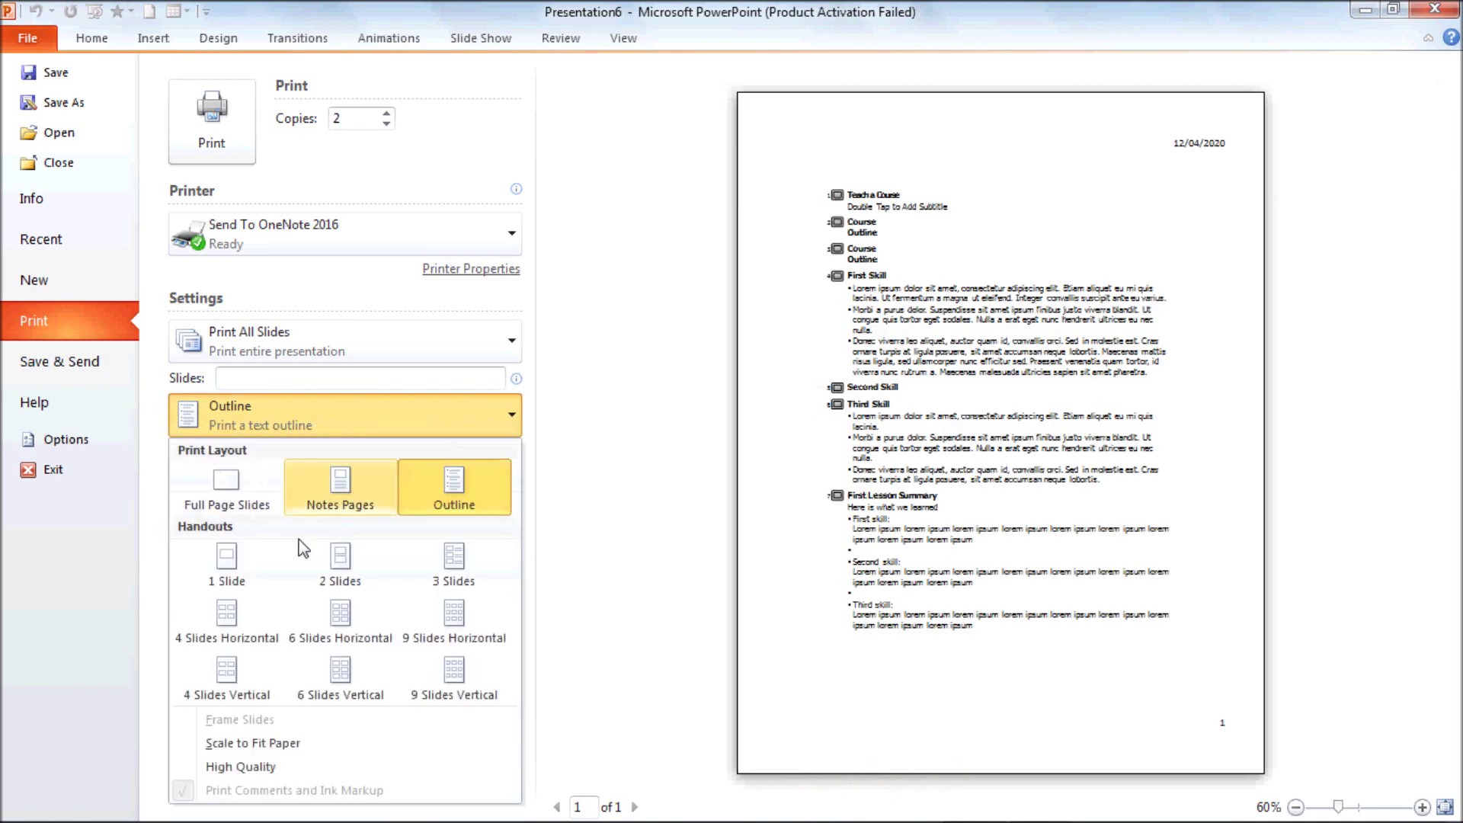
click(227, 560)
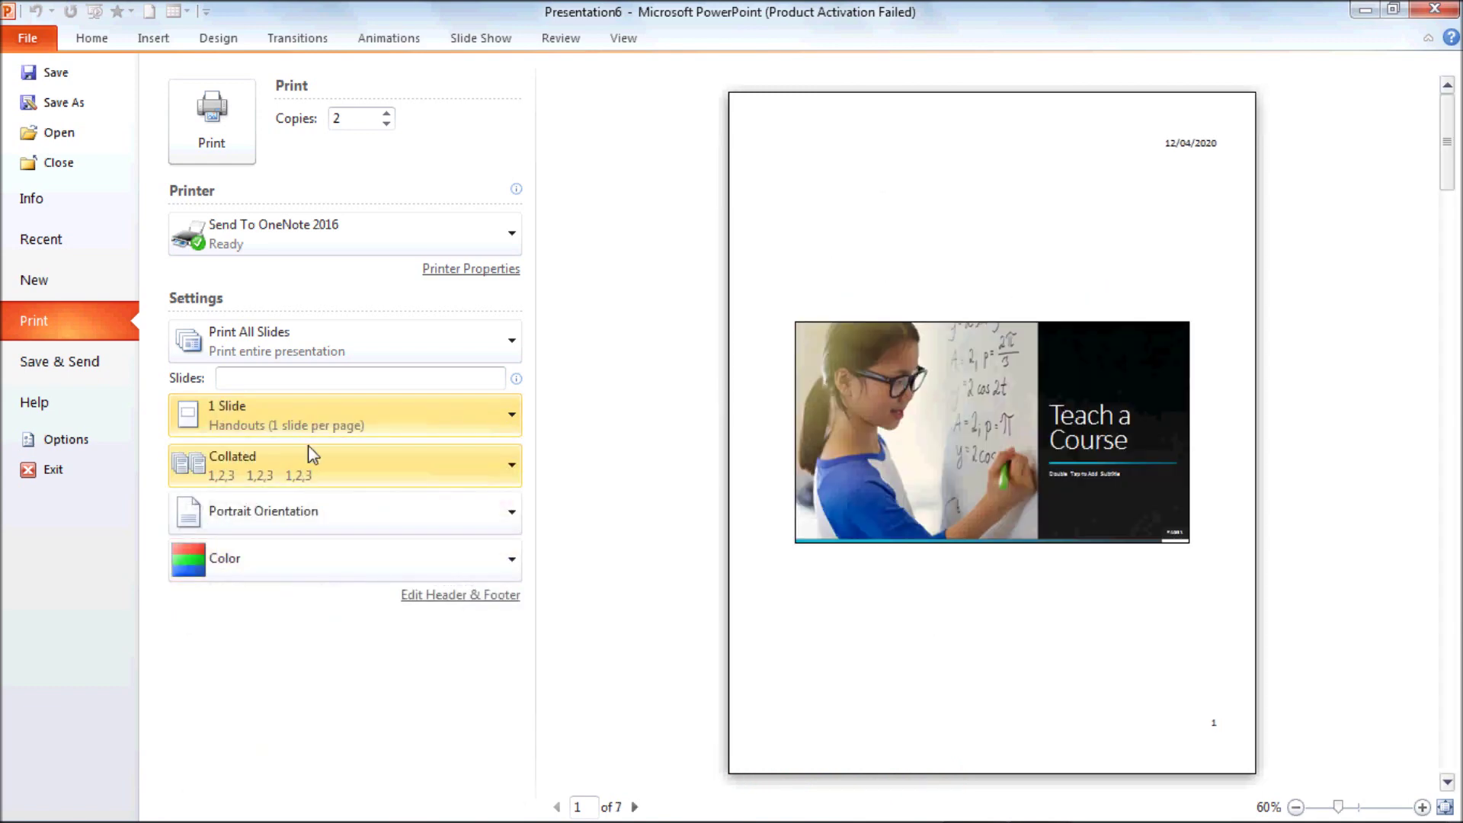
click(314, 418)
click(336, 565)
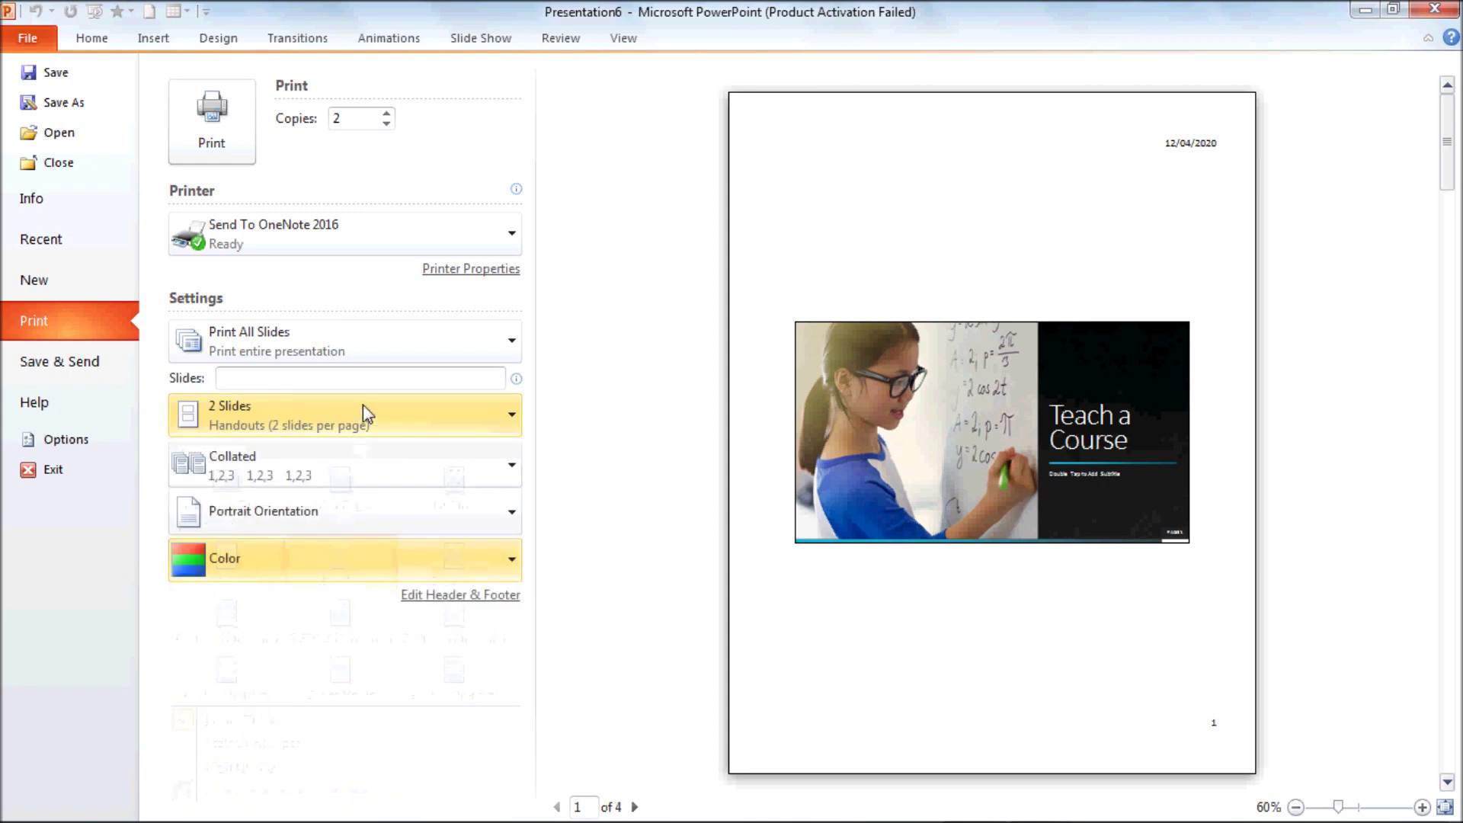
click(363, 410)
click(451, 573)
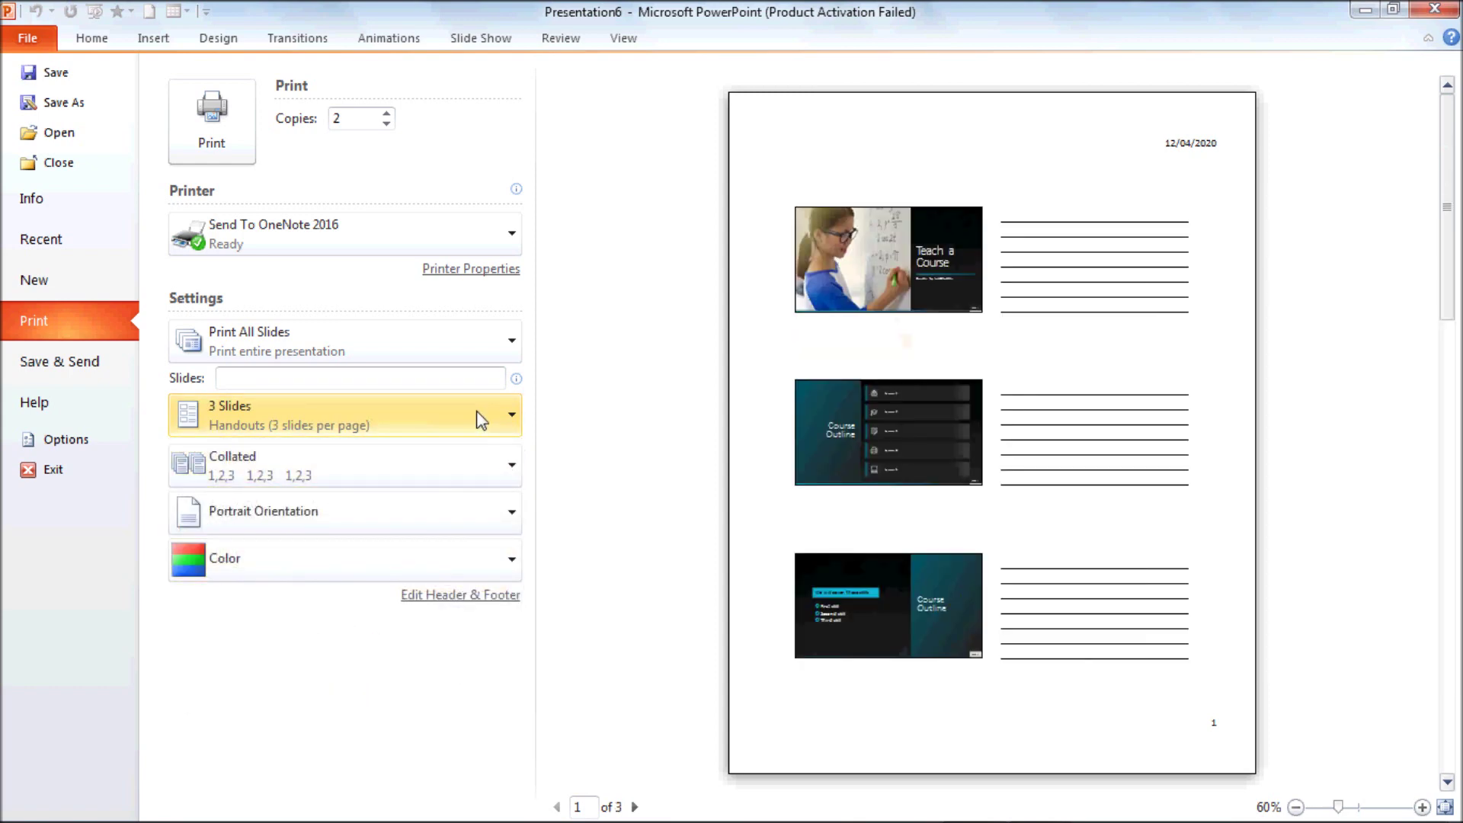
Turn on Scale to Fit Paper and try toggling Frame Slides off and on
click(480, 419)
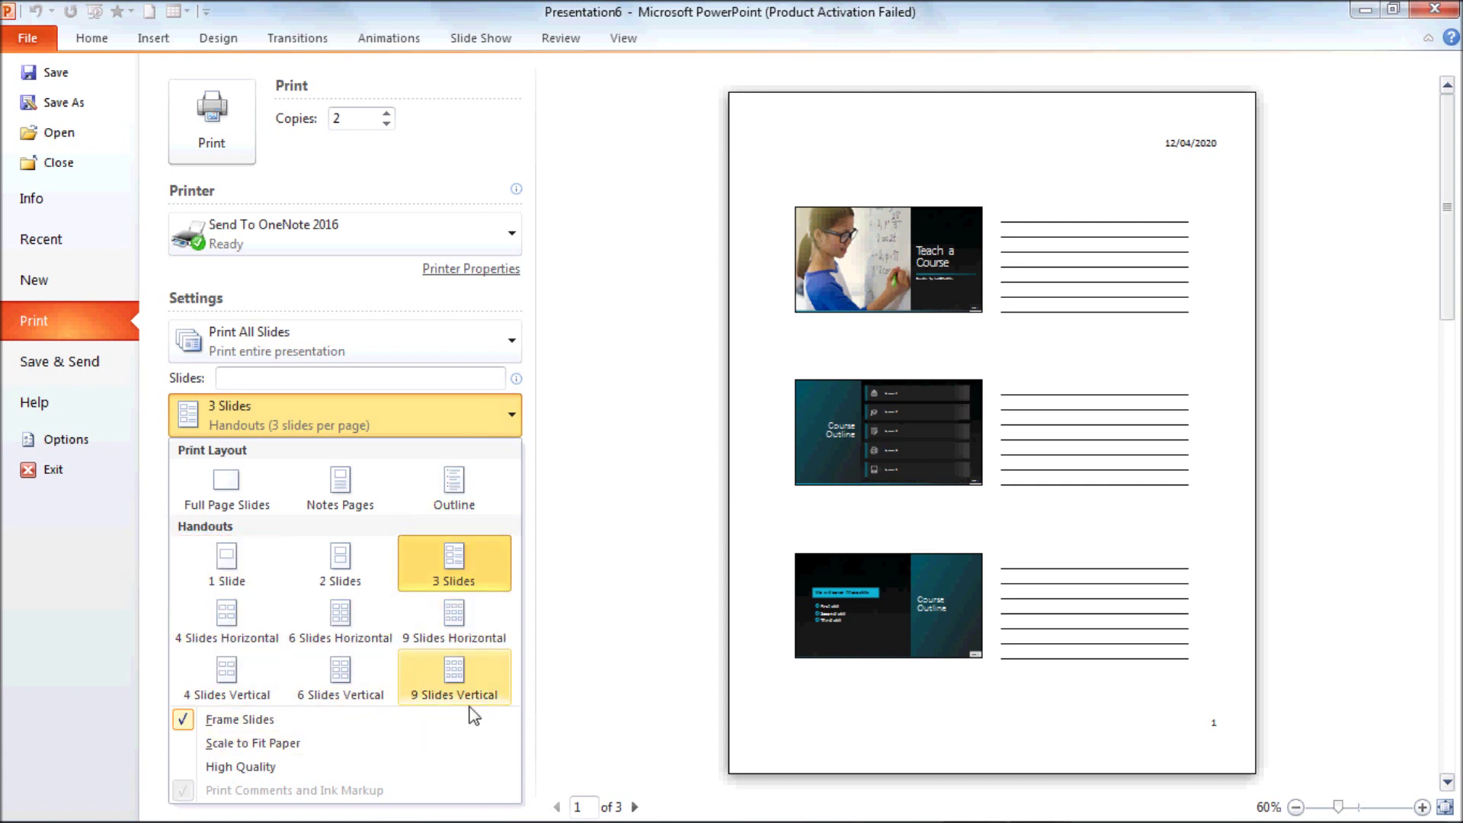
click(625, 648)
click(309, 414)
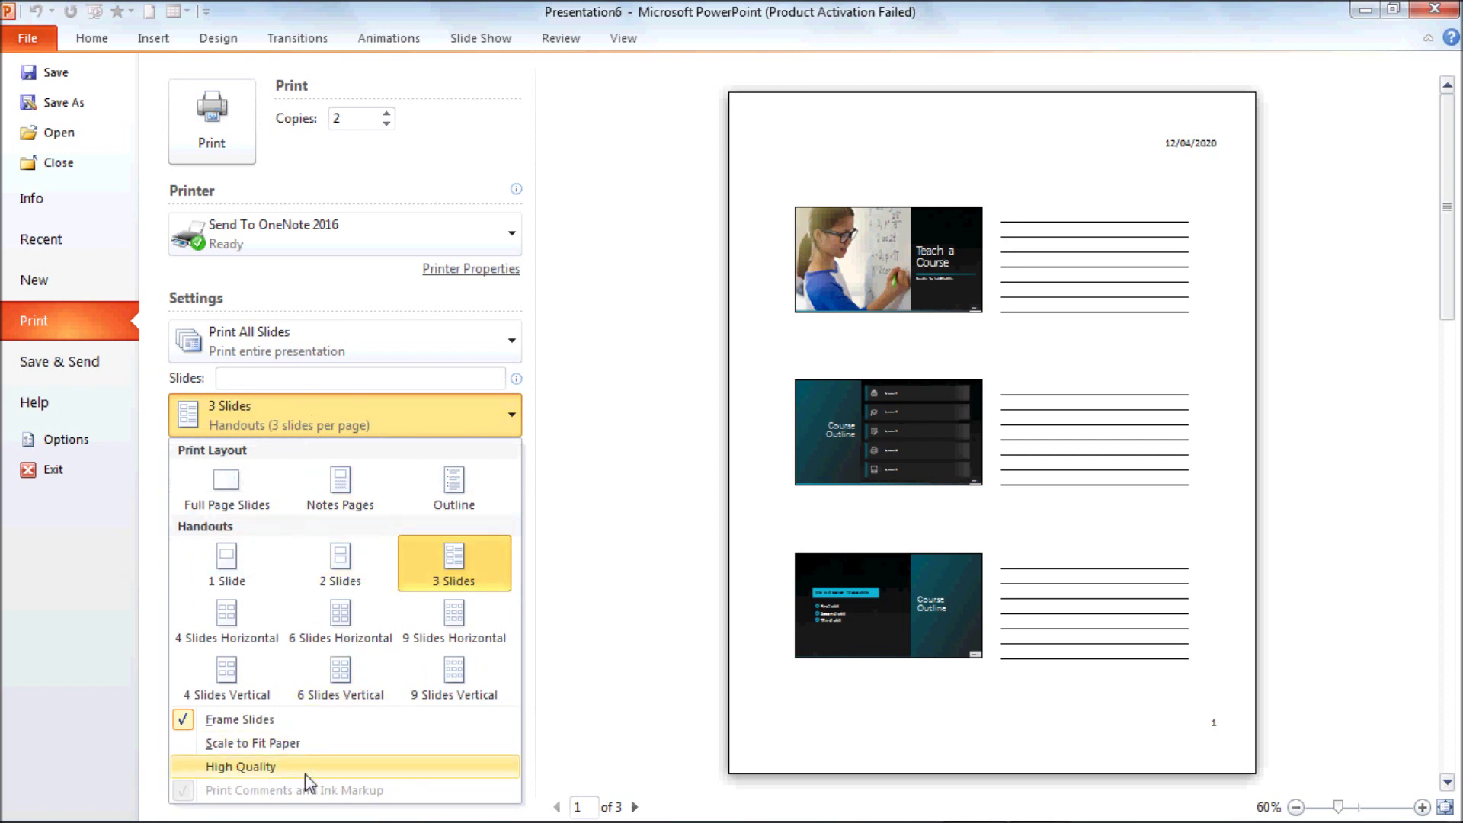
click(296, 743)
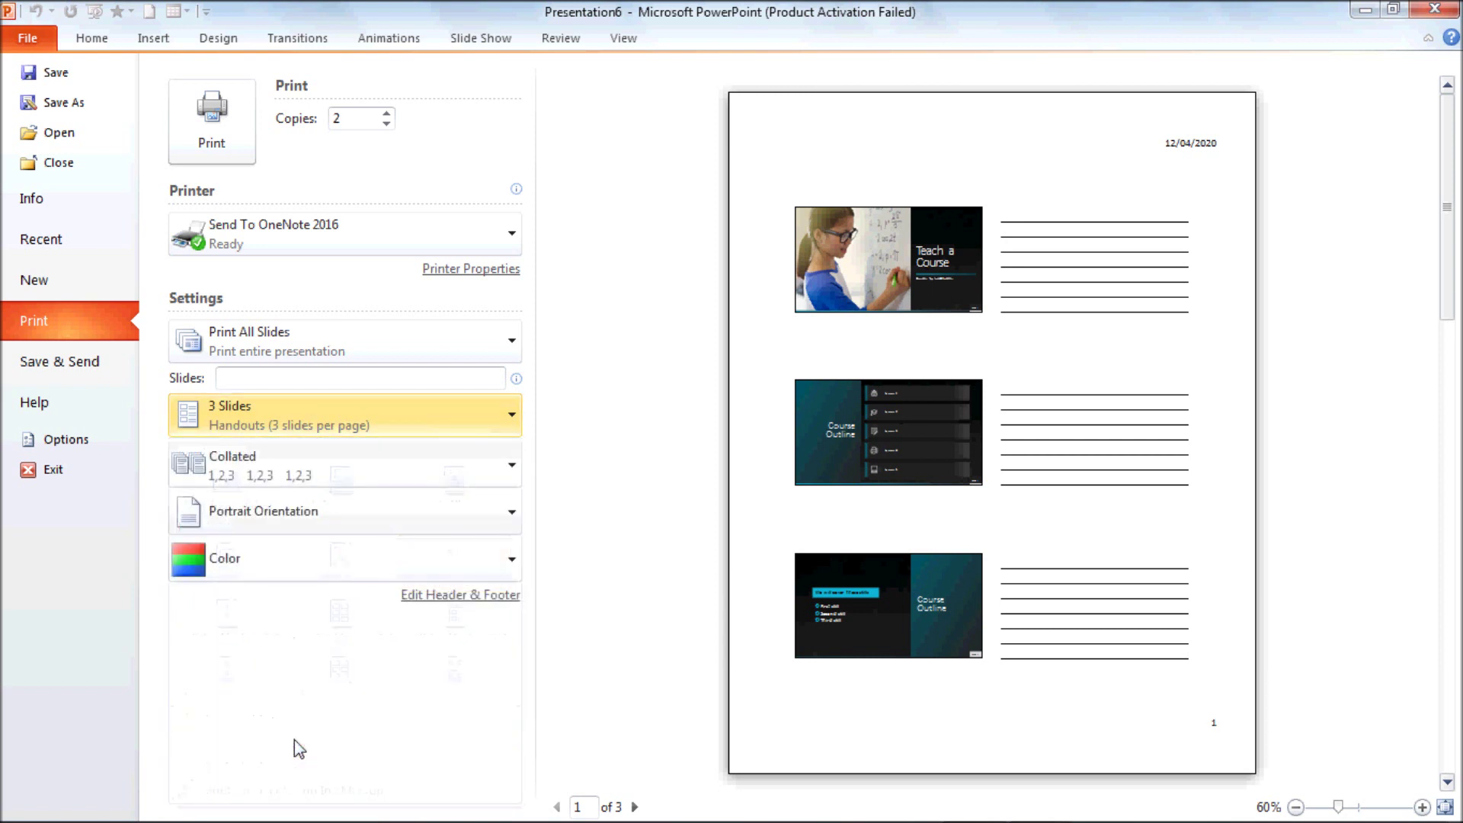
click(283, 419)
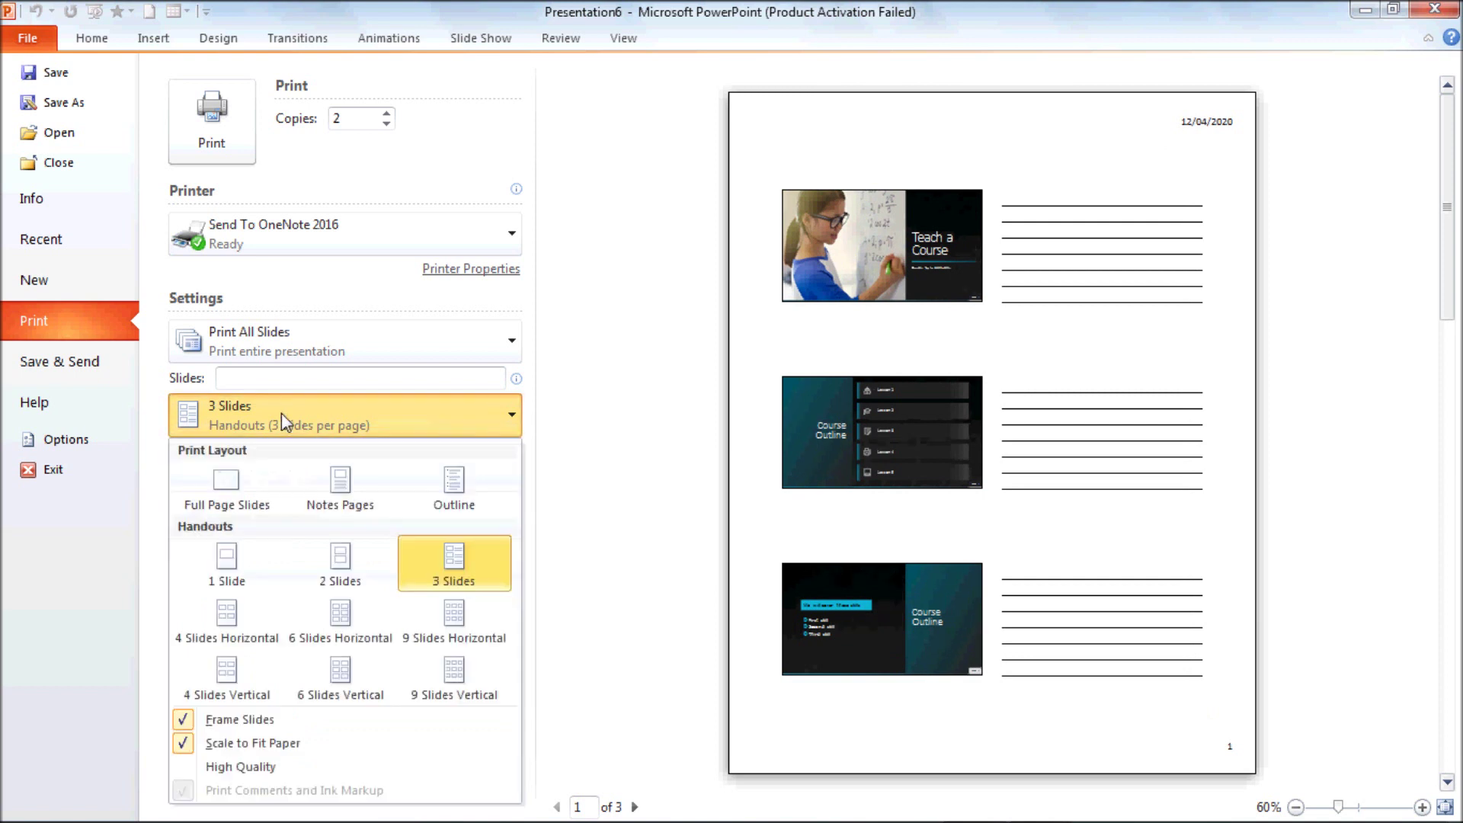
click(268, 723)
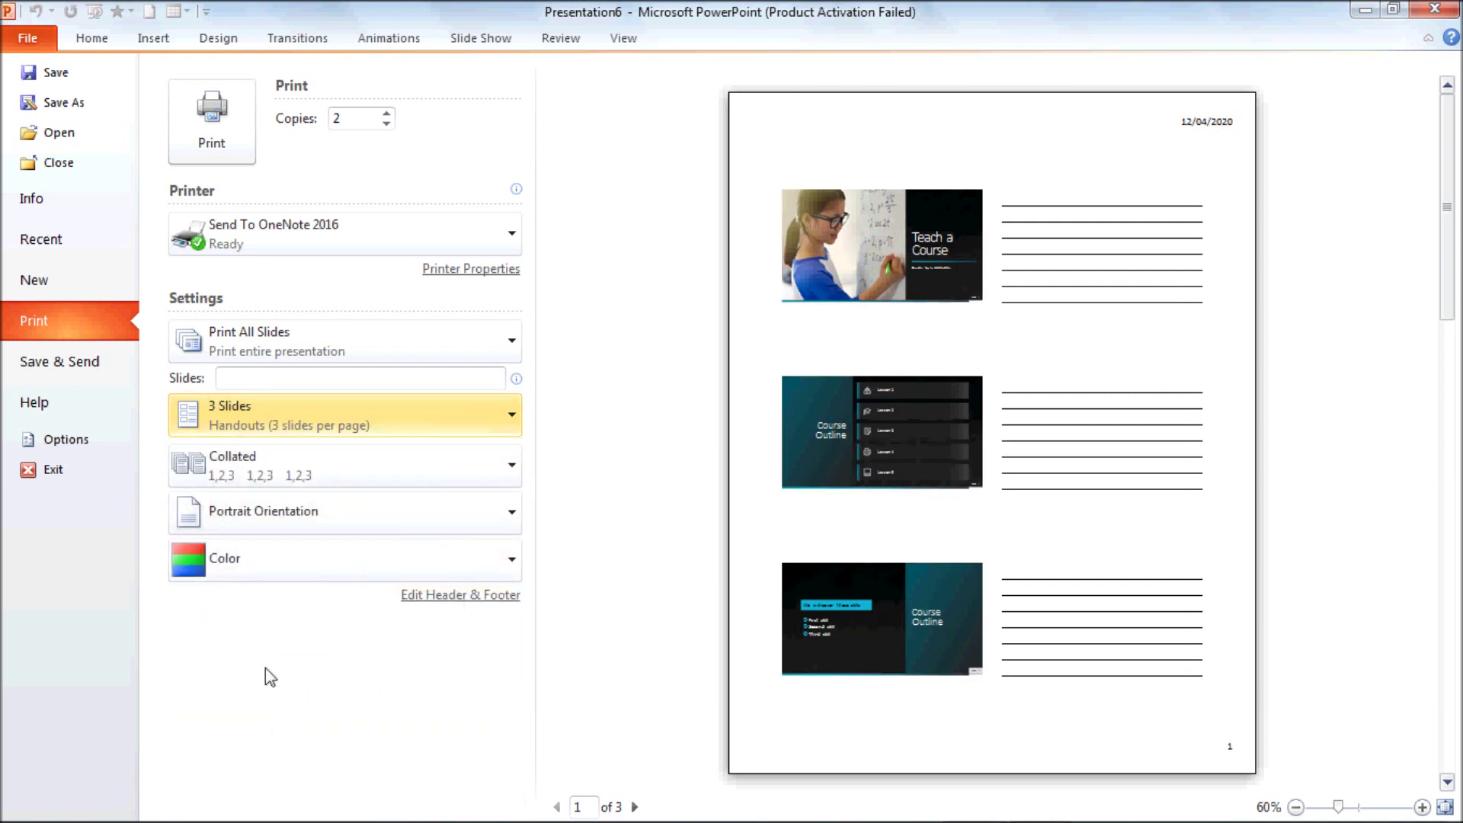
click(265, 426)
click(249, 727)
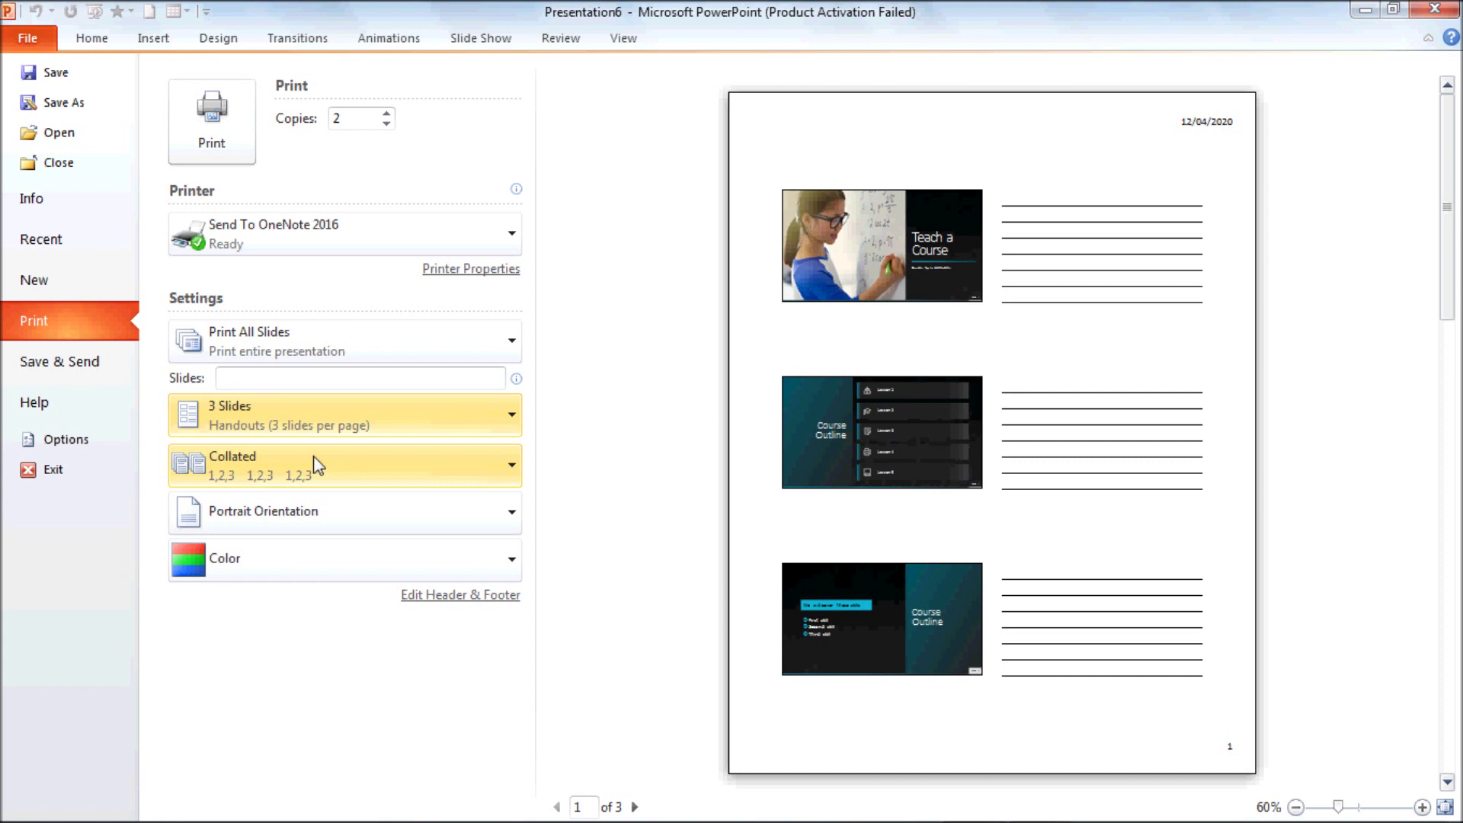
click(303, 428)
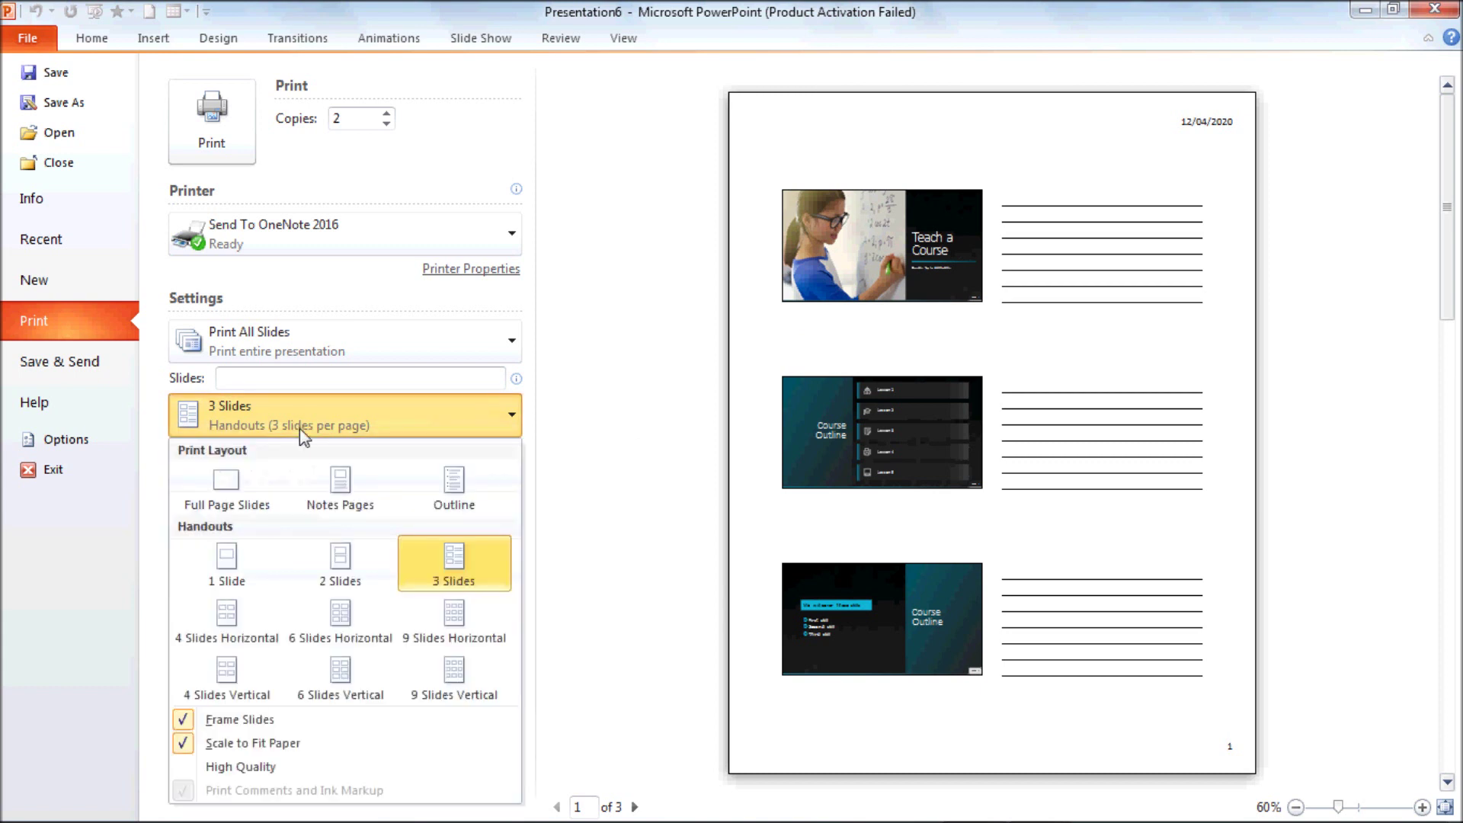
click(232, 725)
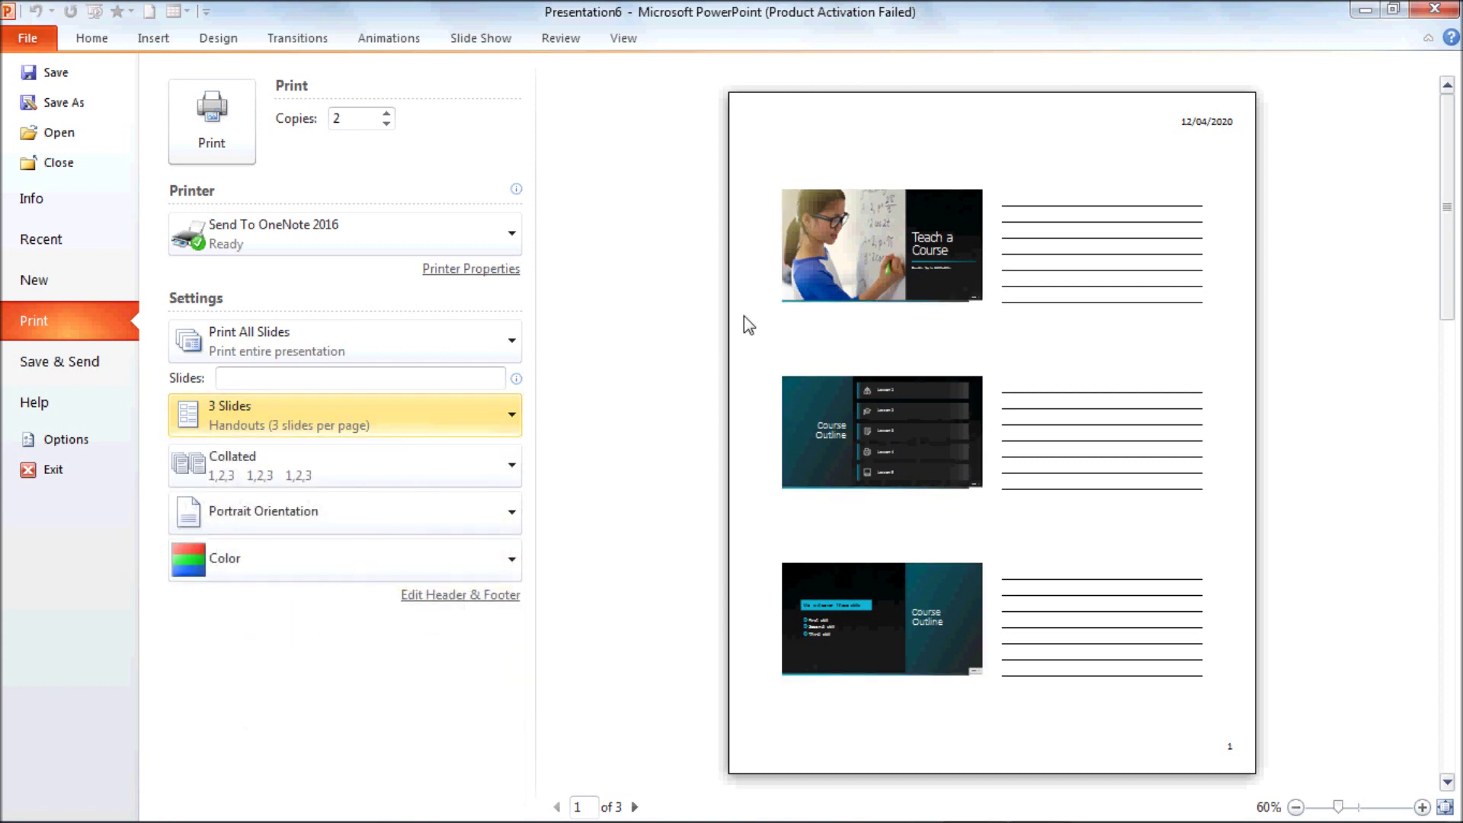
Re-enable Frame Slides and turn on High Quality for the handout printout
click(238, 459)
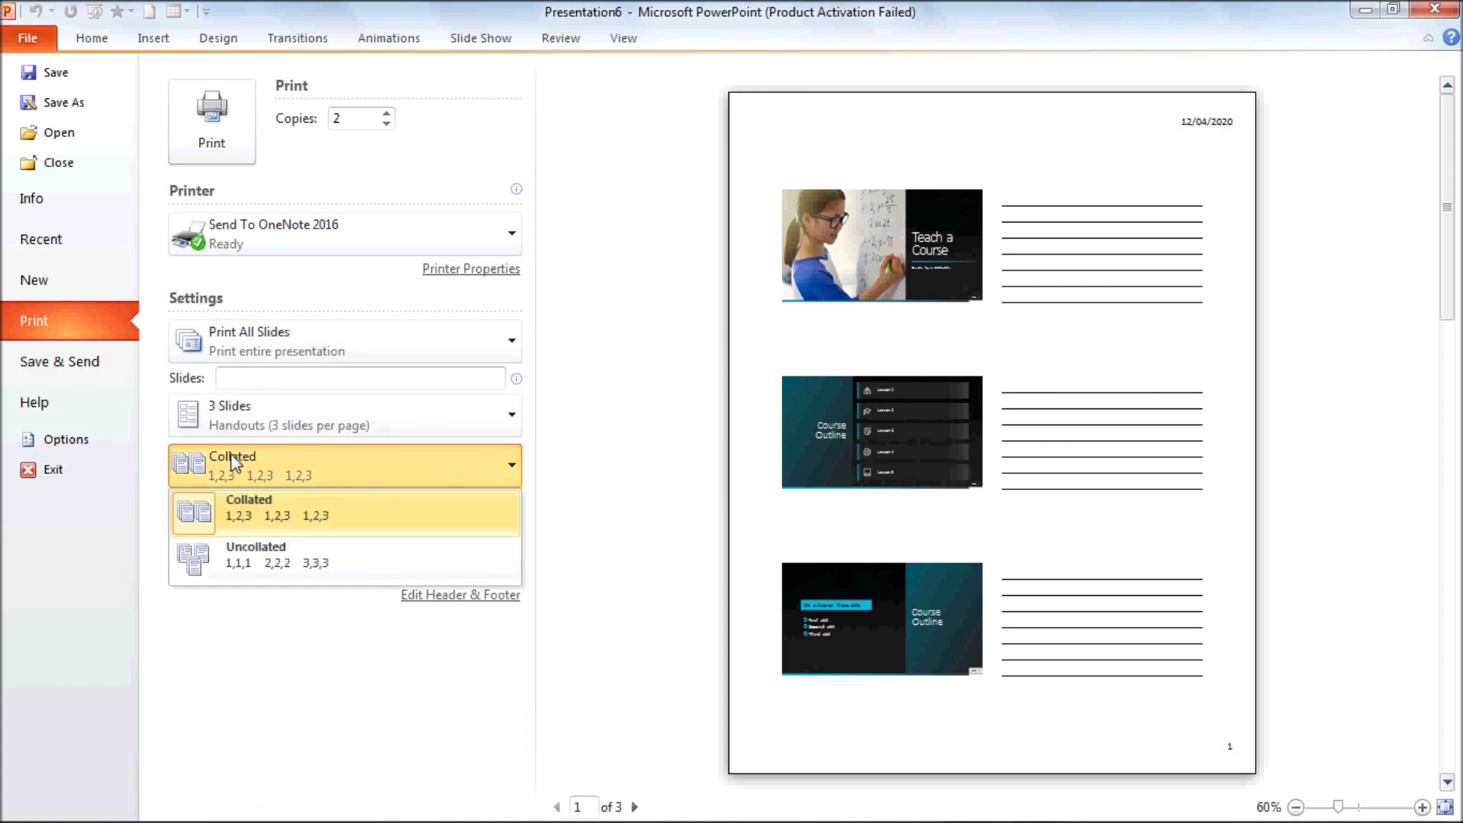
click(290, 430)
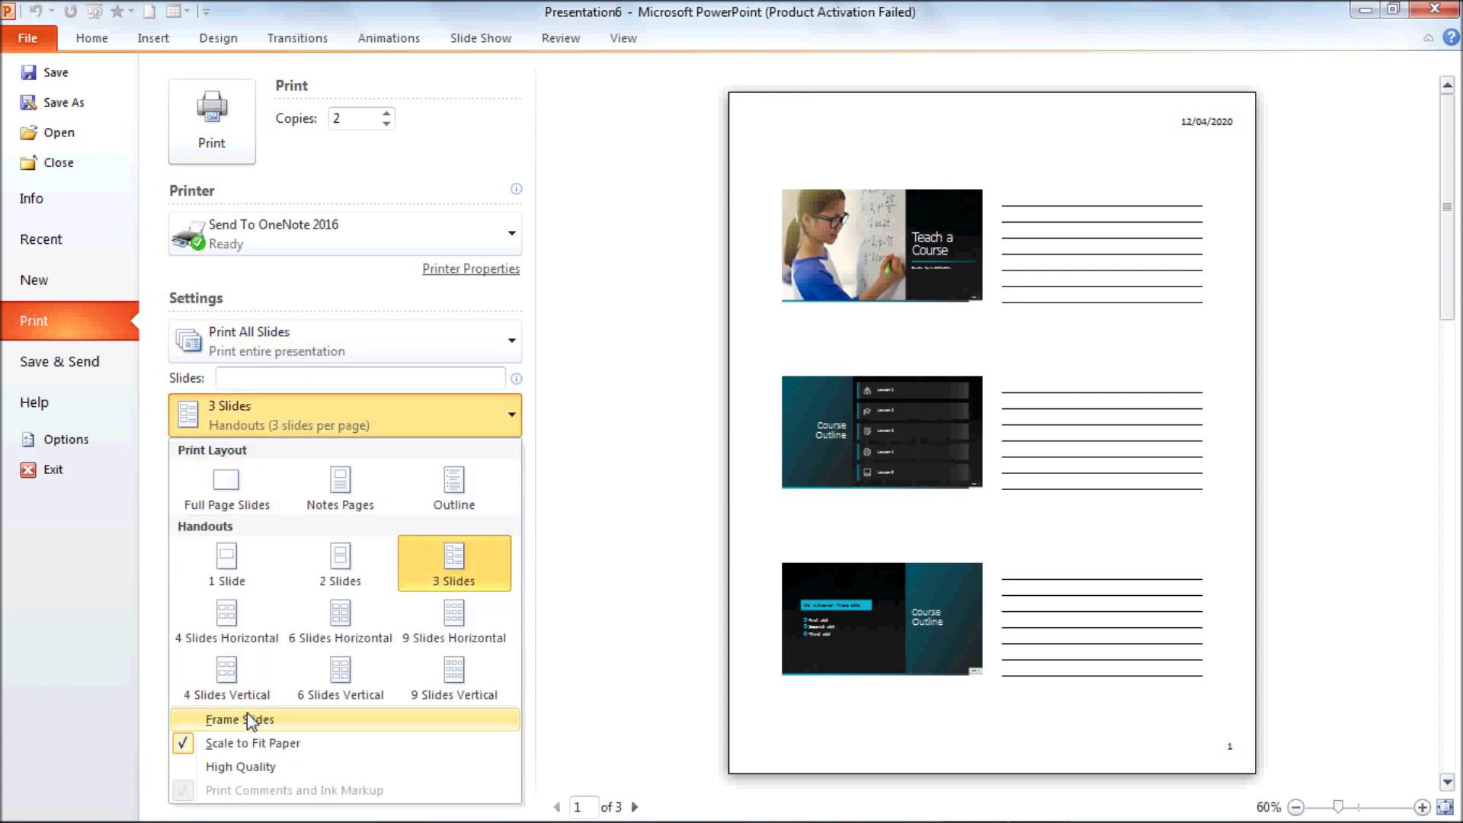
click(243, 719)
click(308, 426)
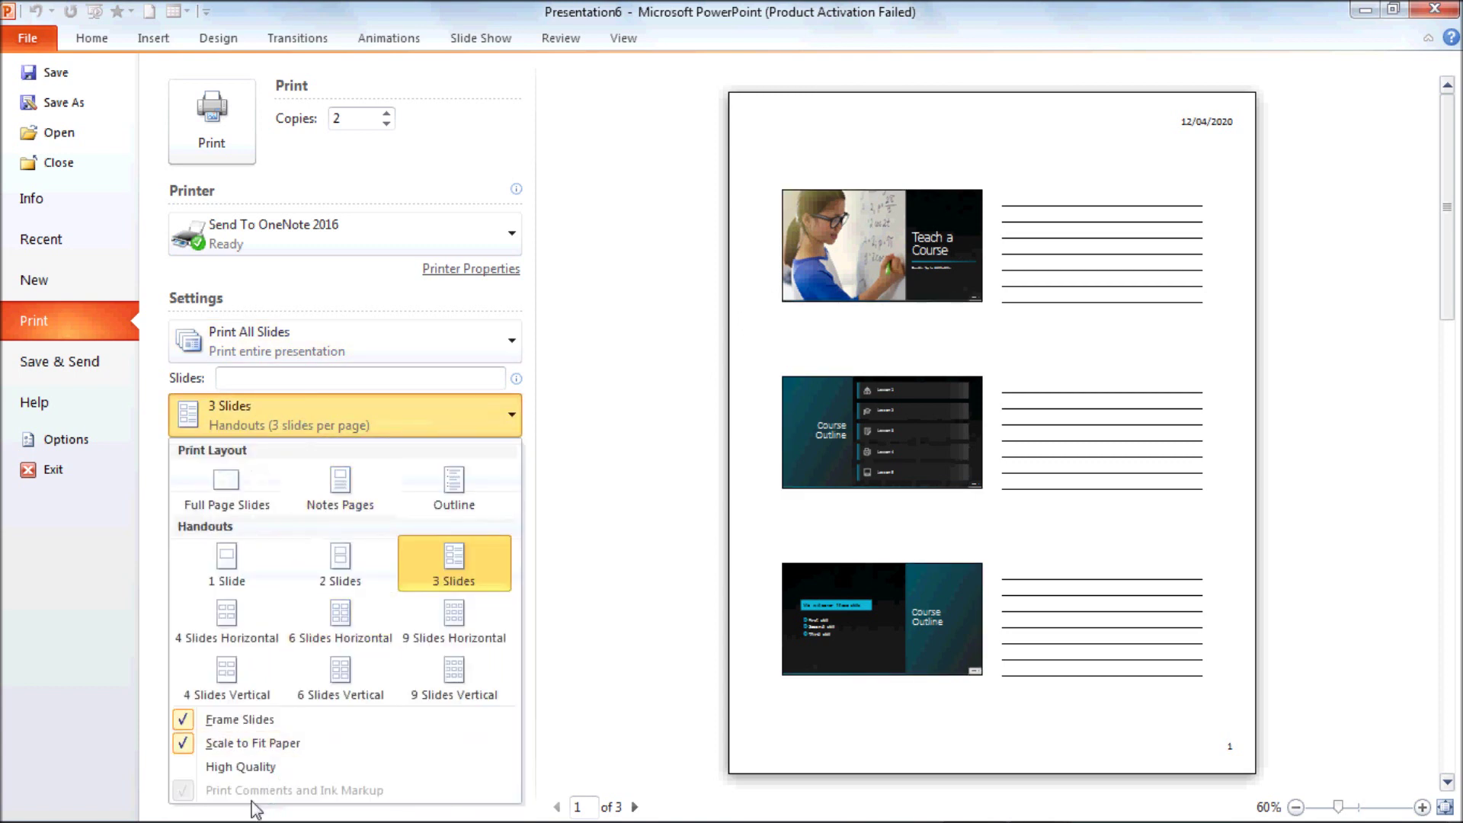
click(244, 768)
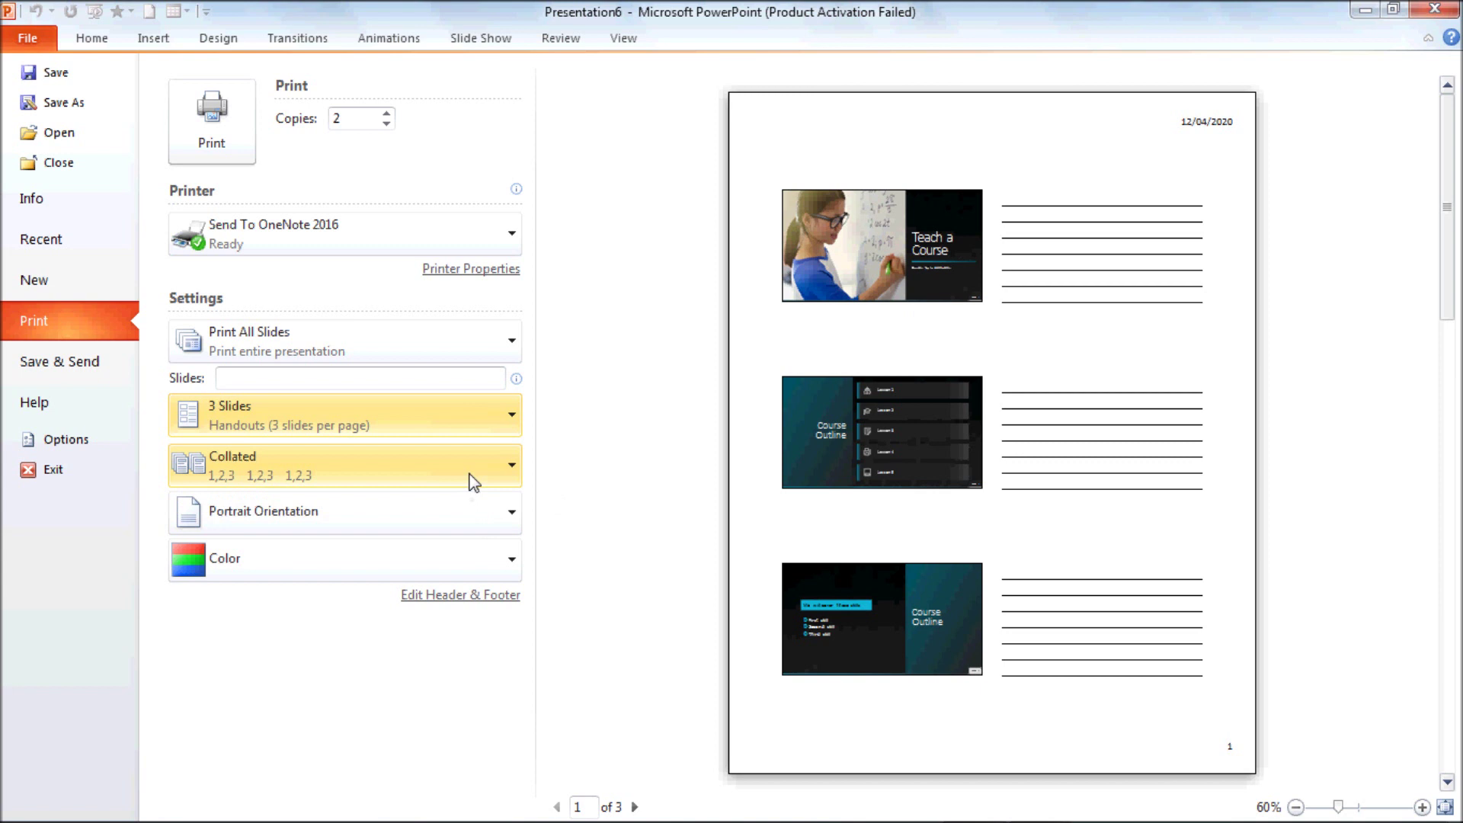
click(313, 431)
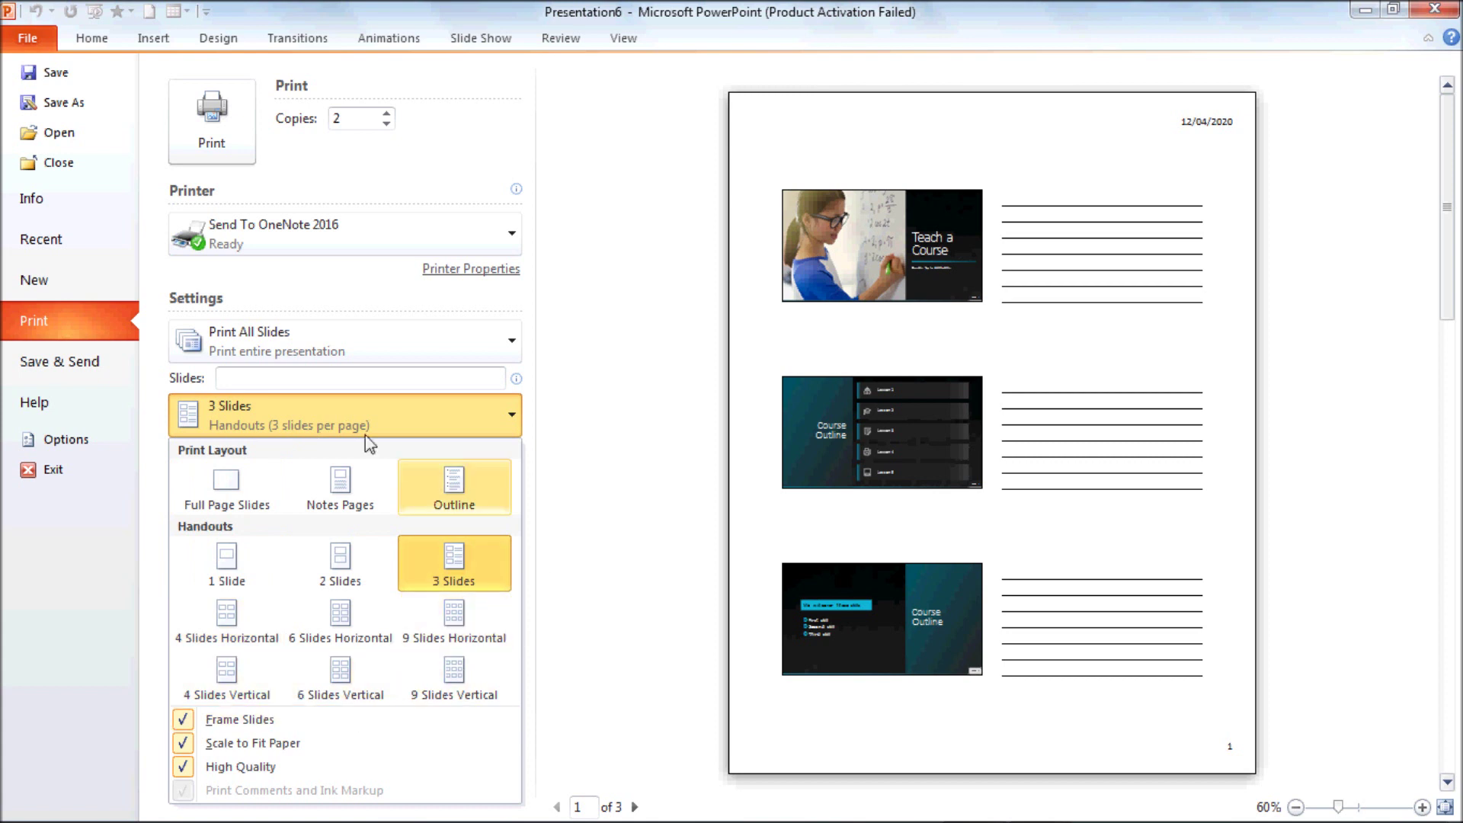
click(611, 654)
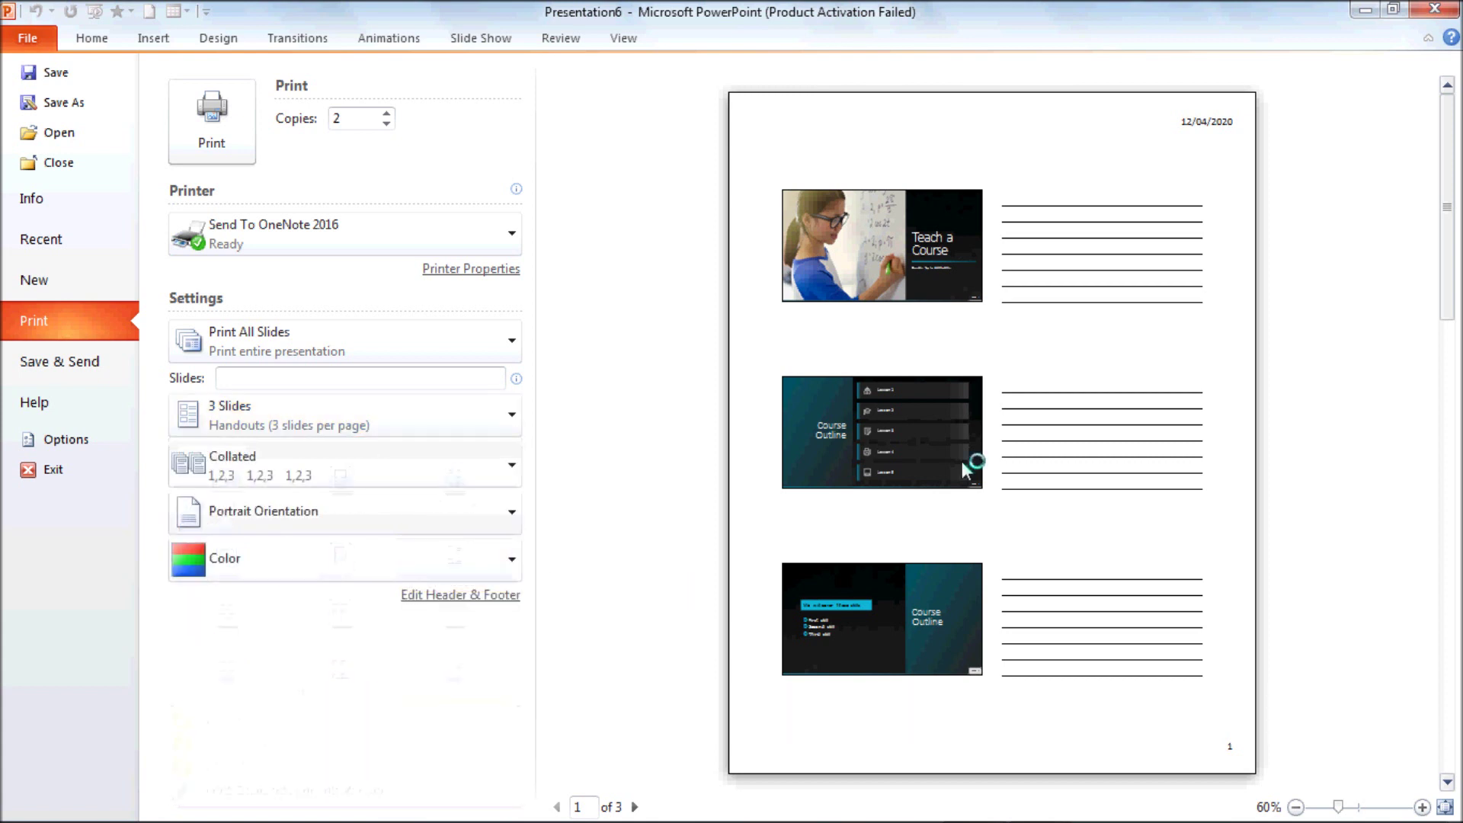
click(488, 466)
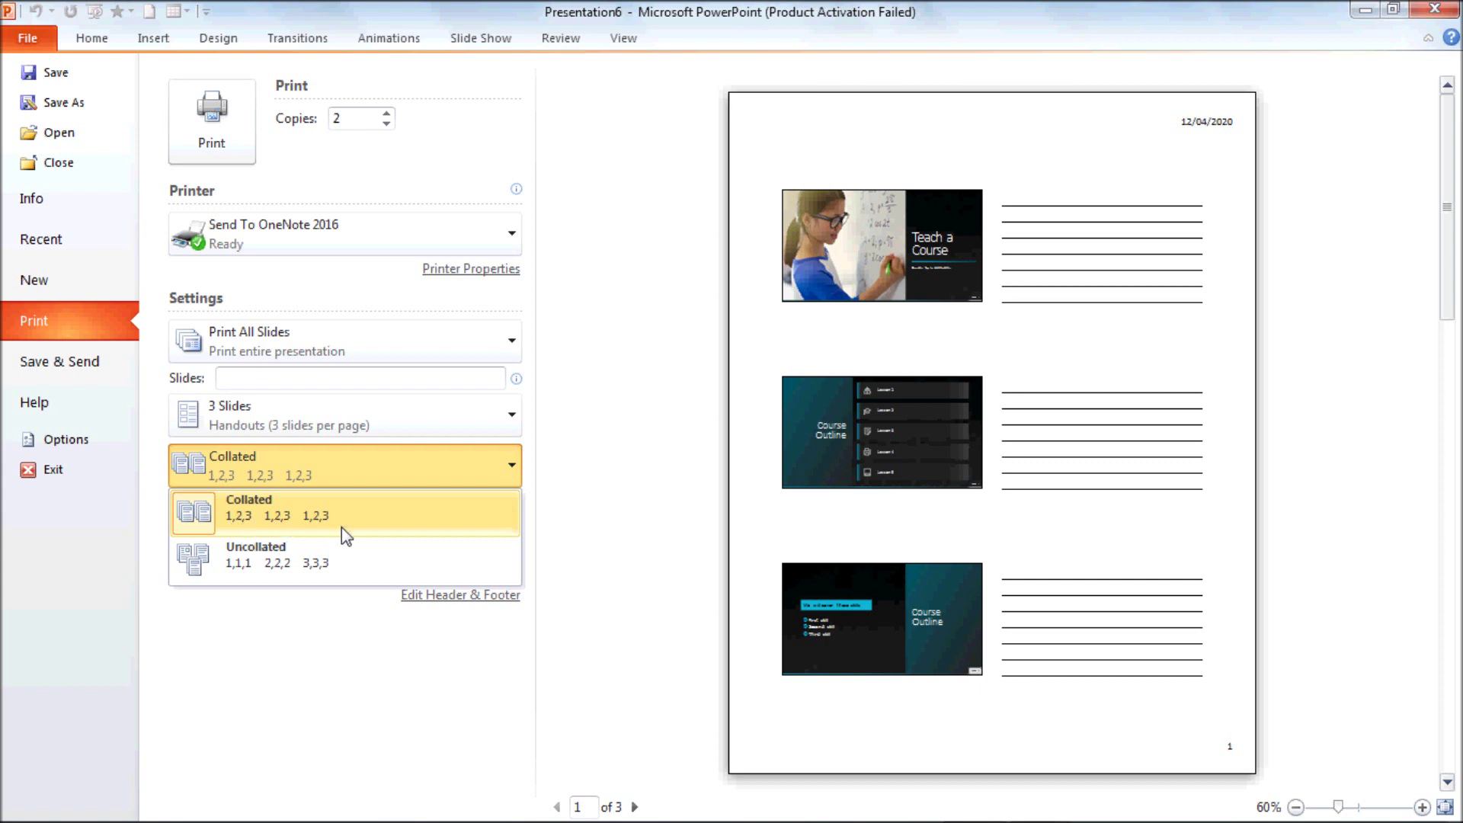
click(317, 558)
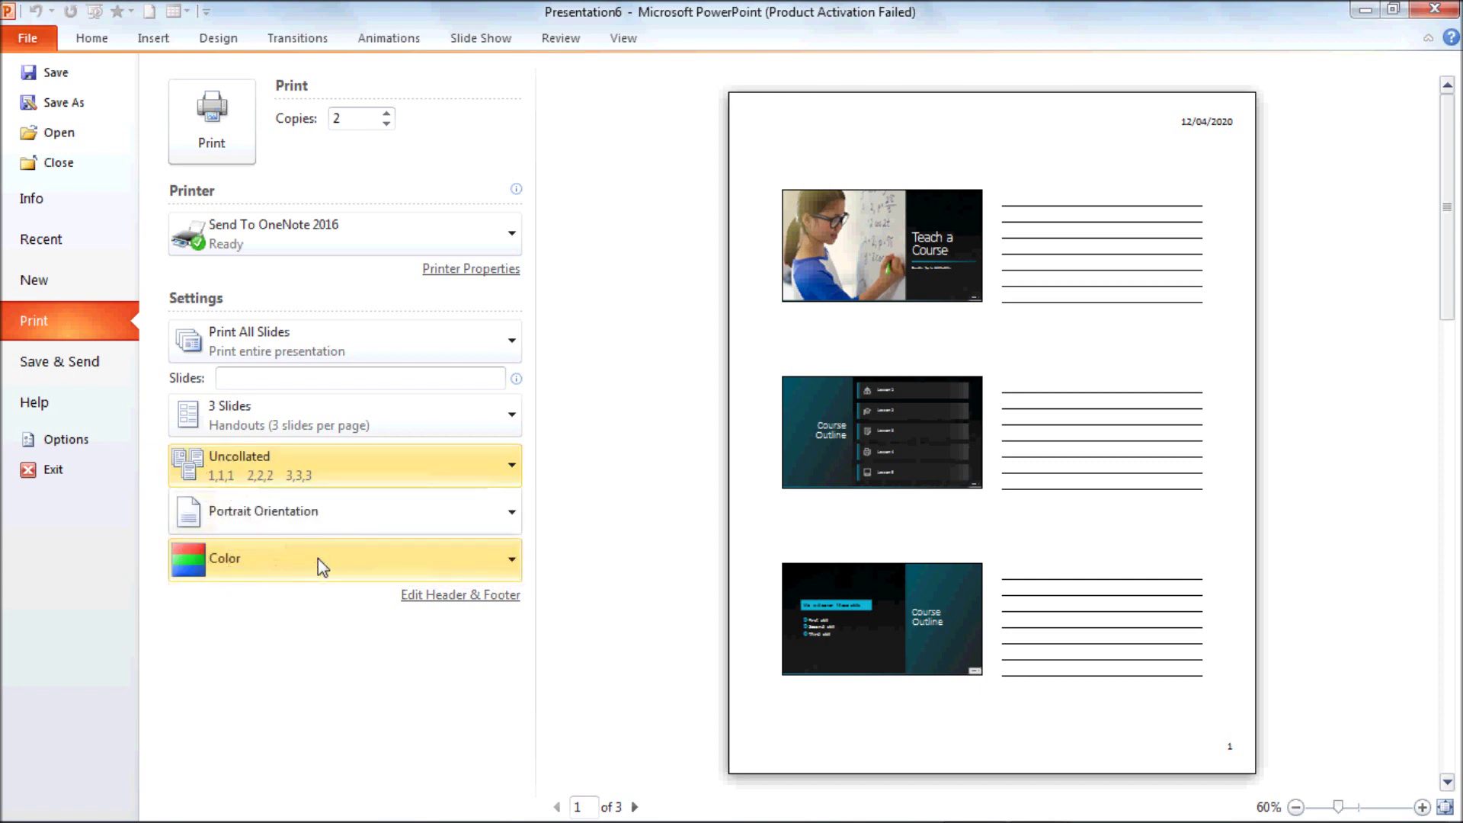
click(316, 468)
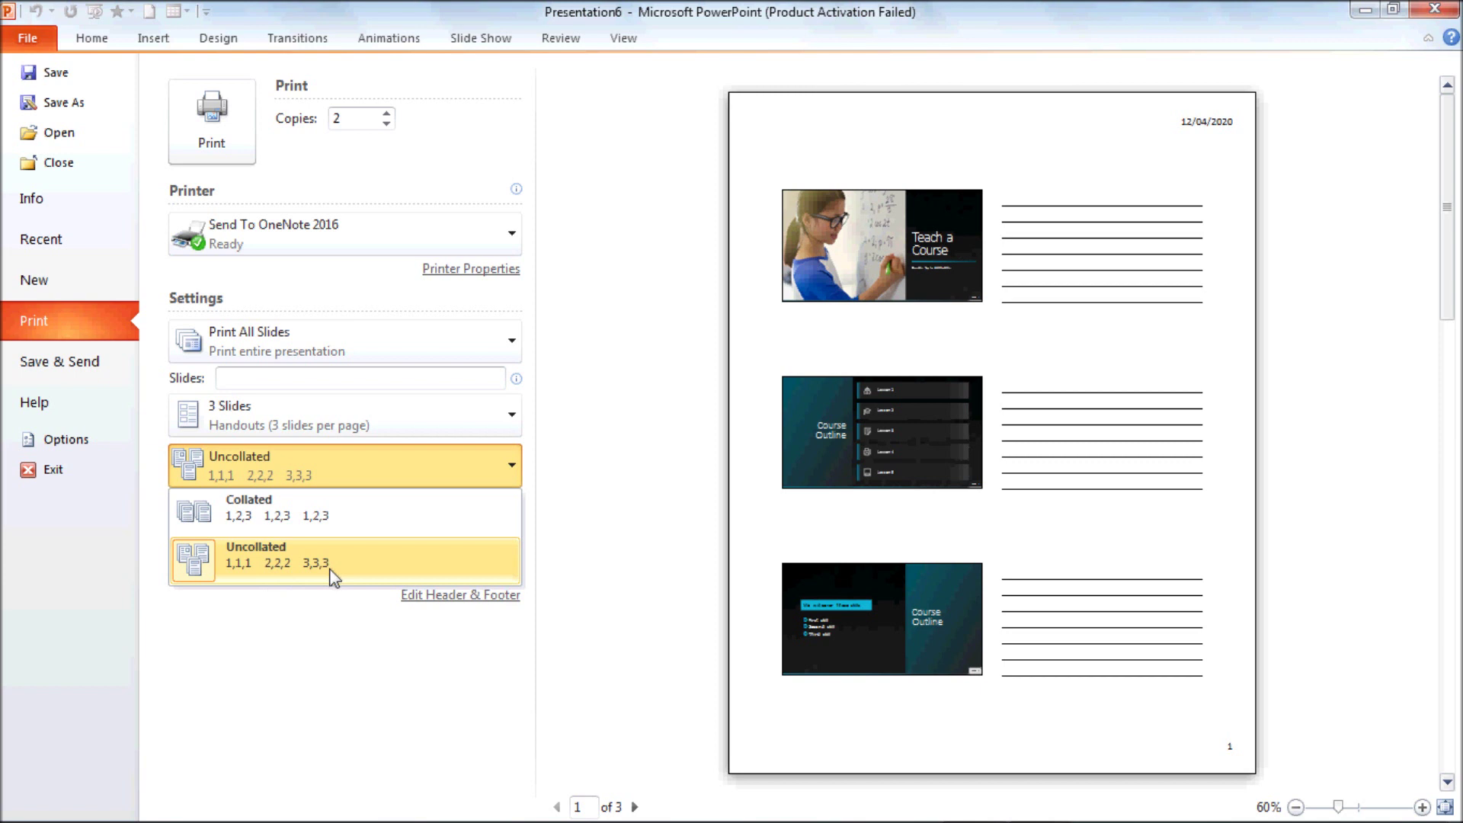
click(329, 515)
click(330, 466)
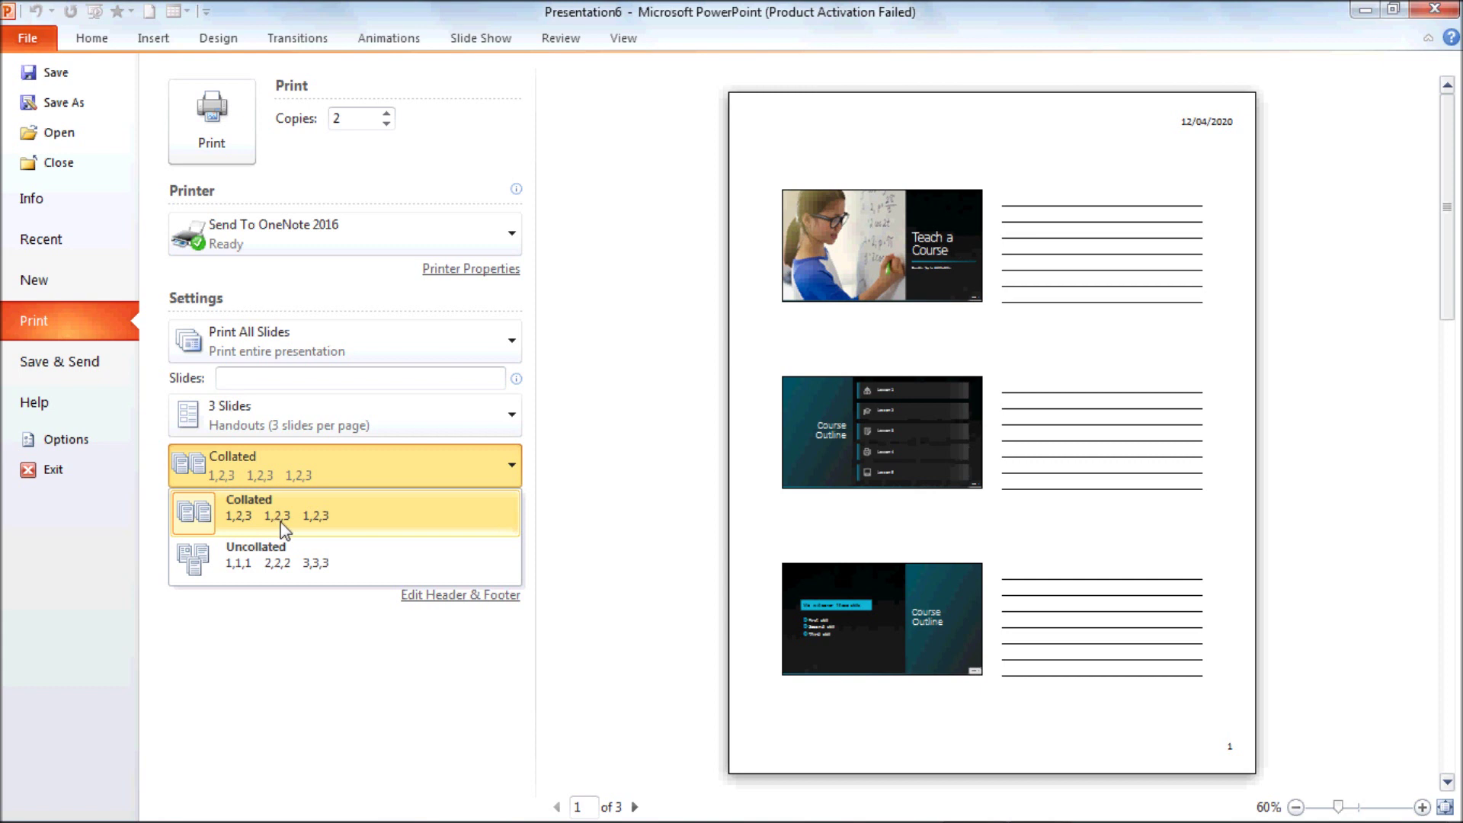
click(288, 677)
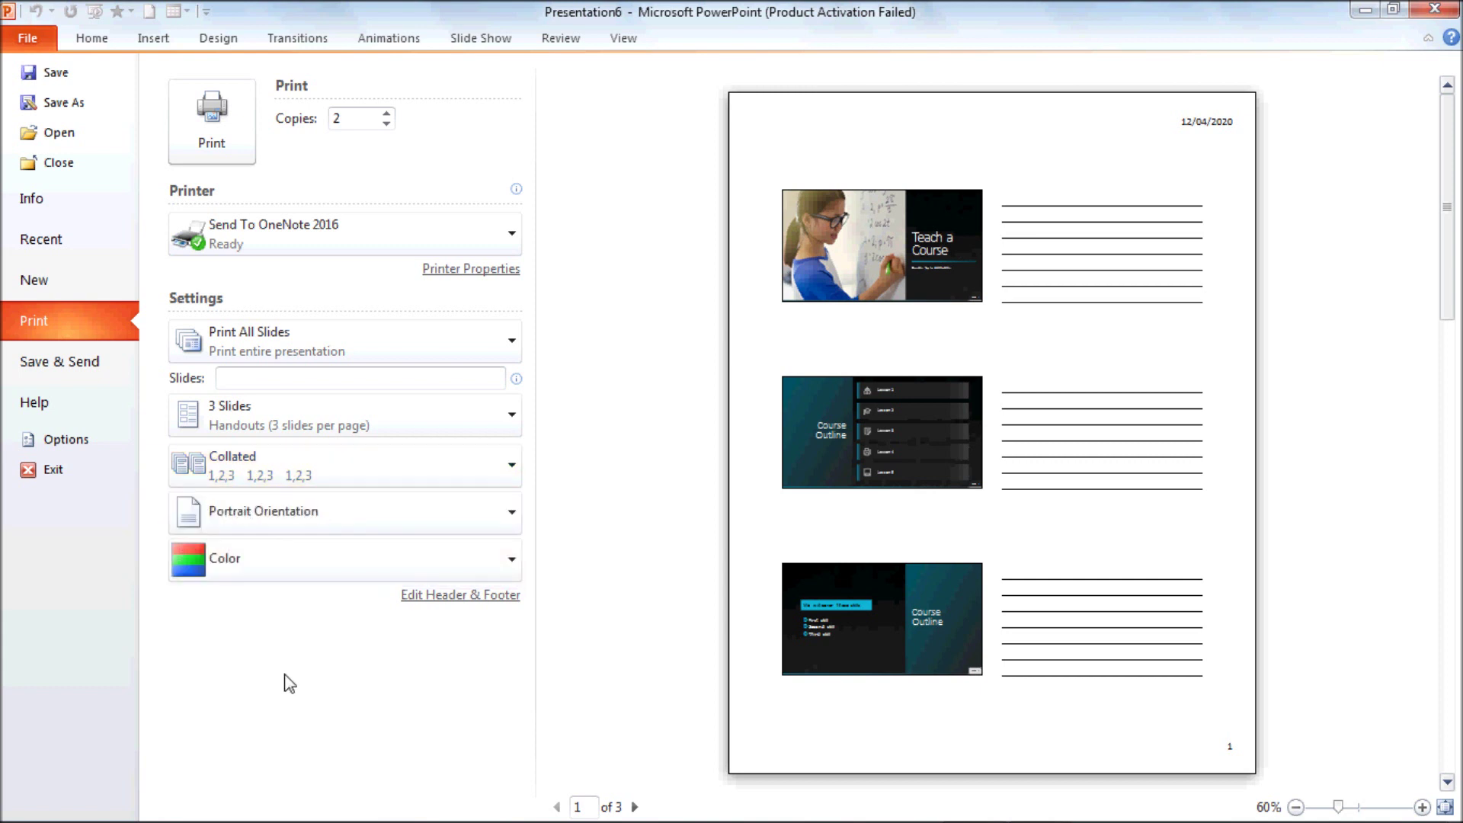
click(287, 525)
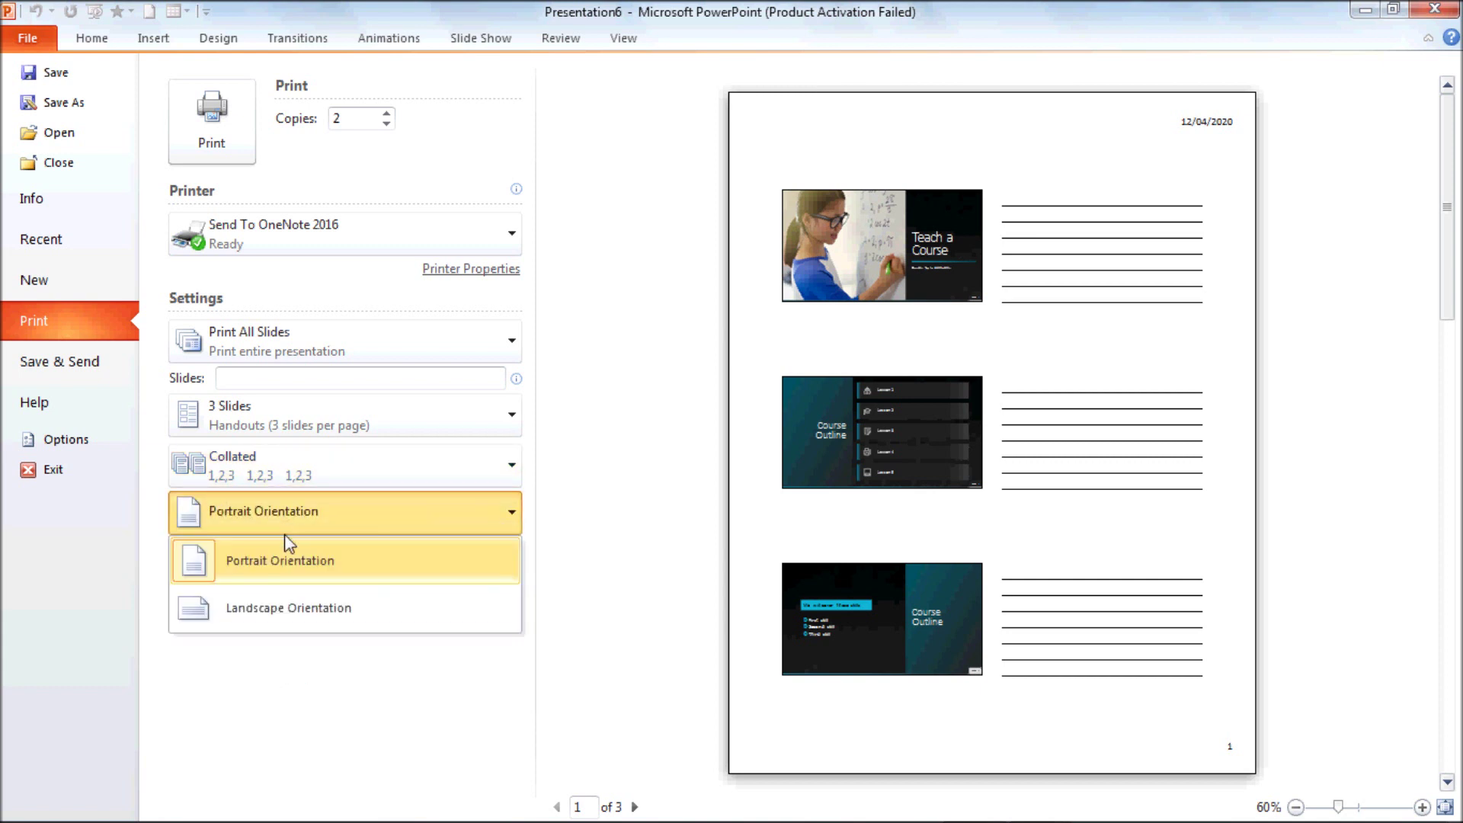
click(280, 604)
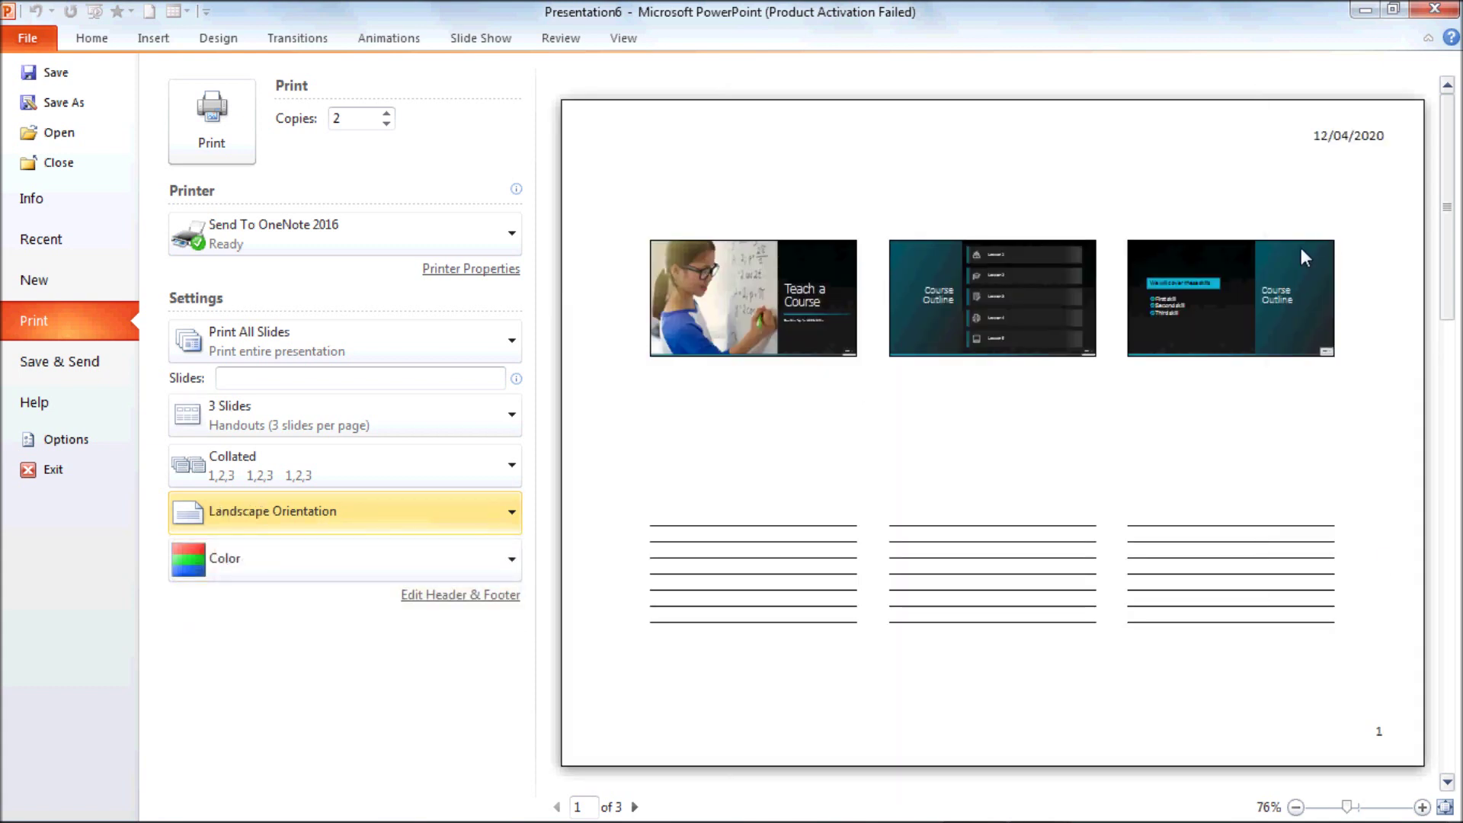
click(295, 517)
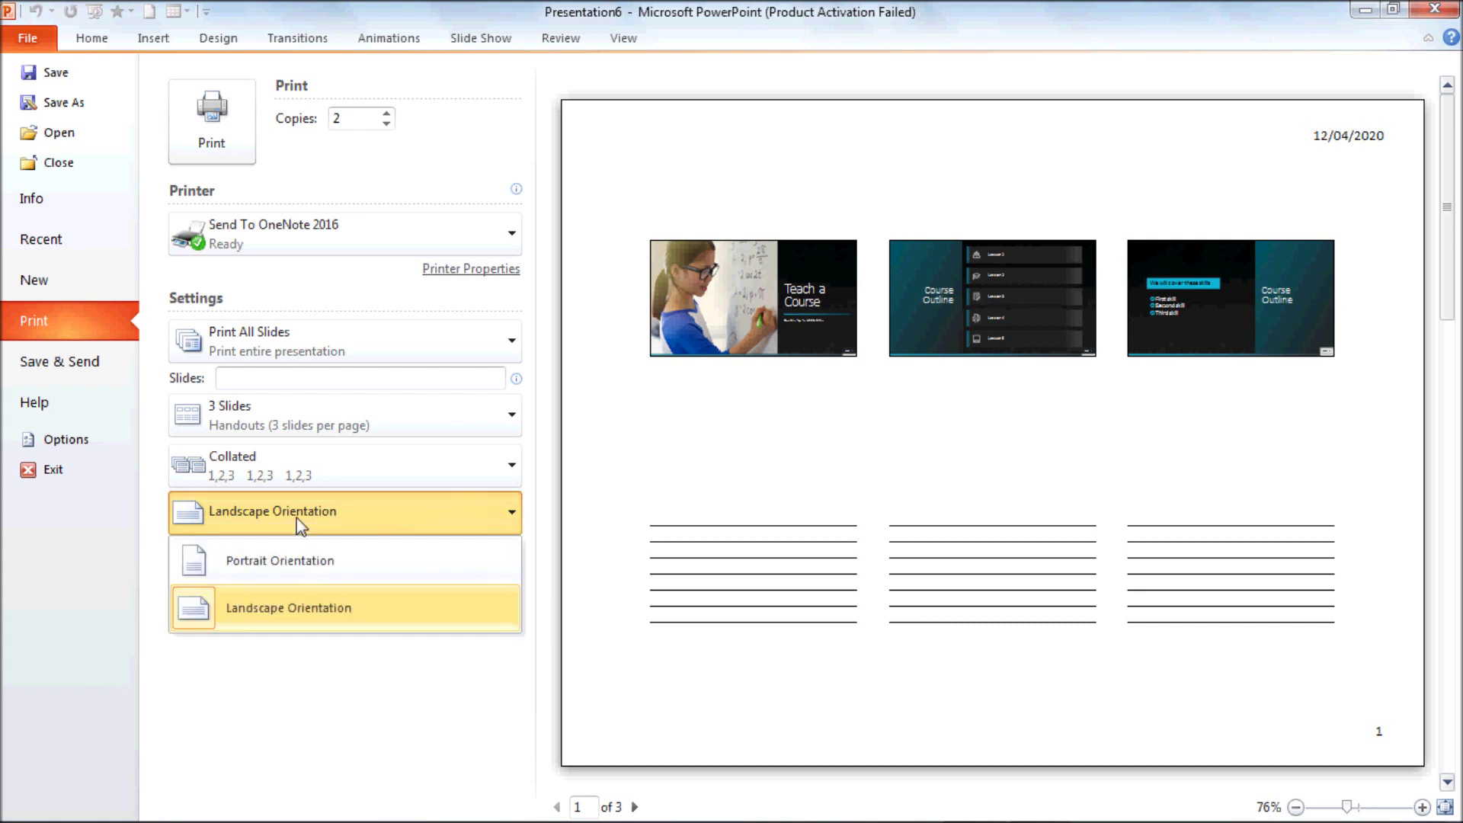
click(283, 560)
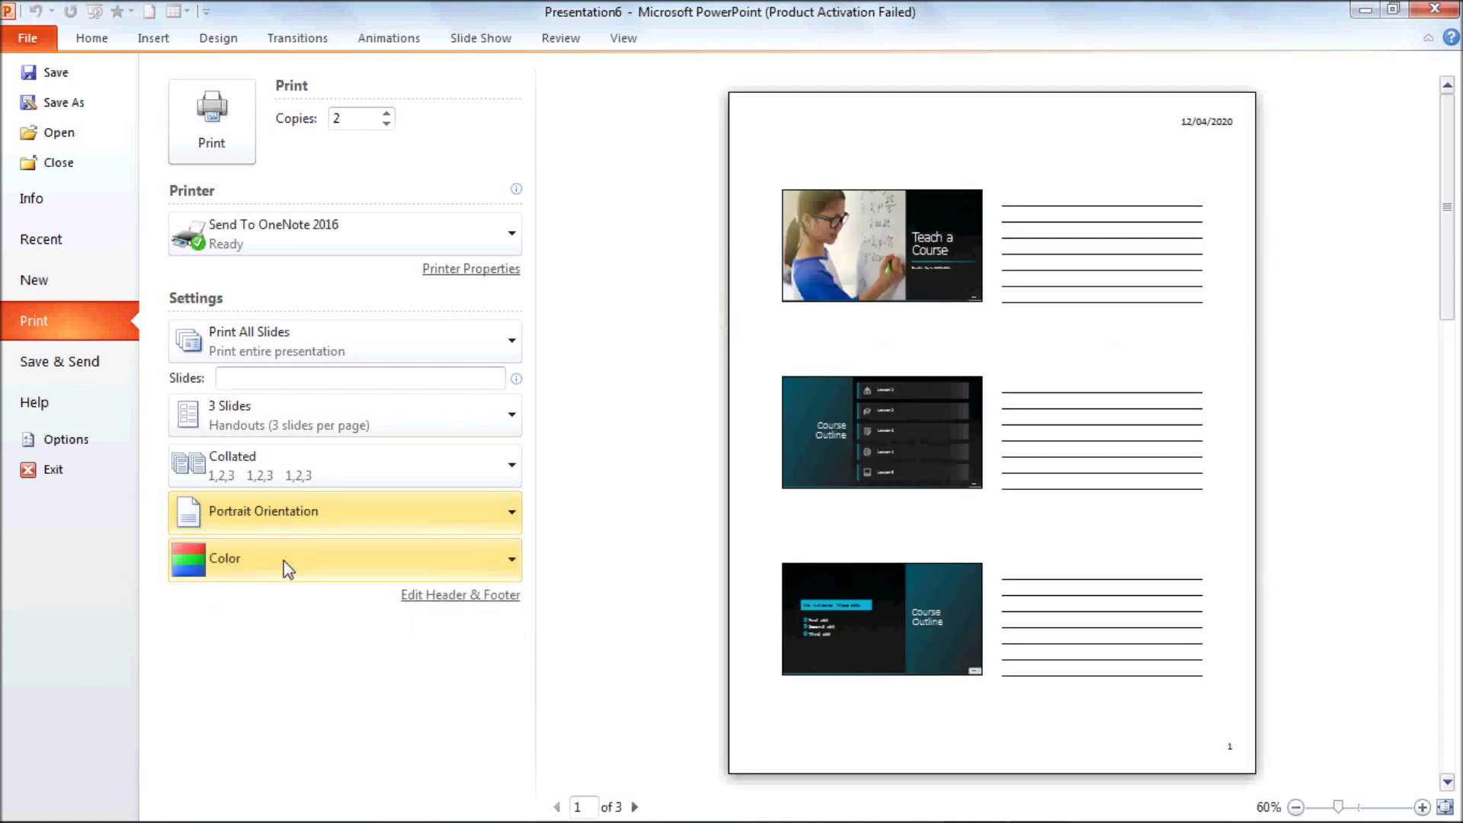
click(285, 563)
Compare the Grayscale and Pure Black and White previews, then set the handouts to Color
click(254, 659)
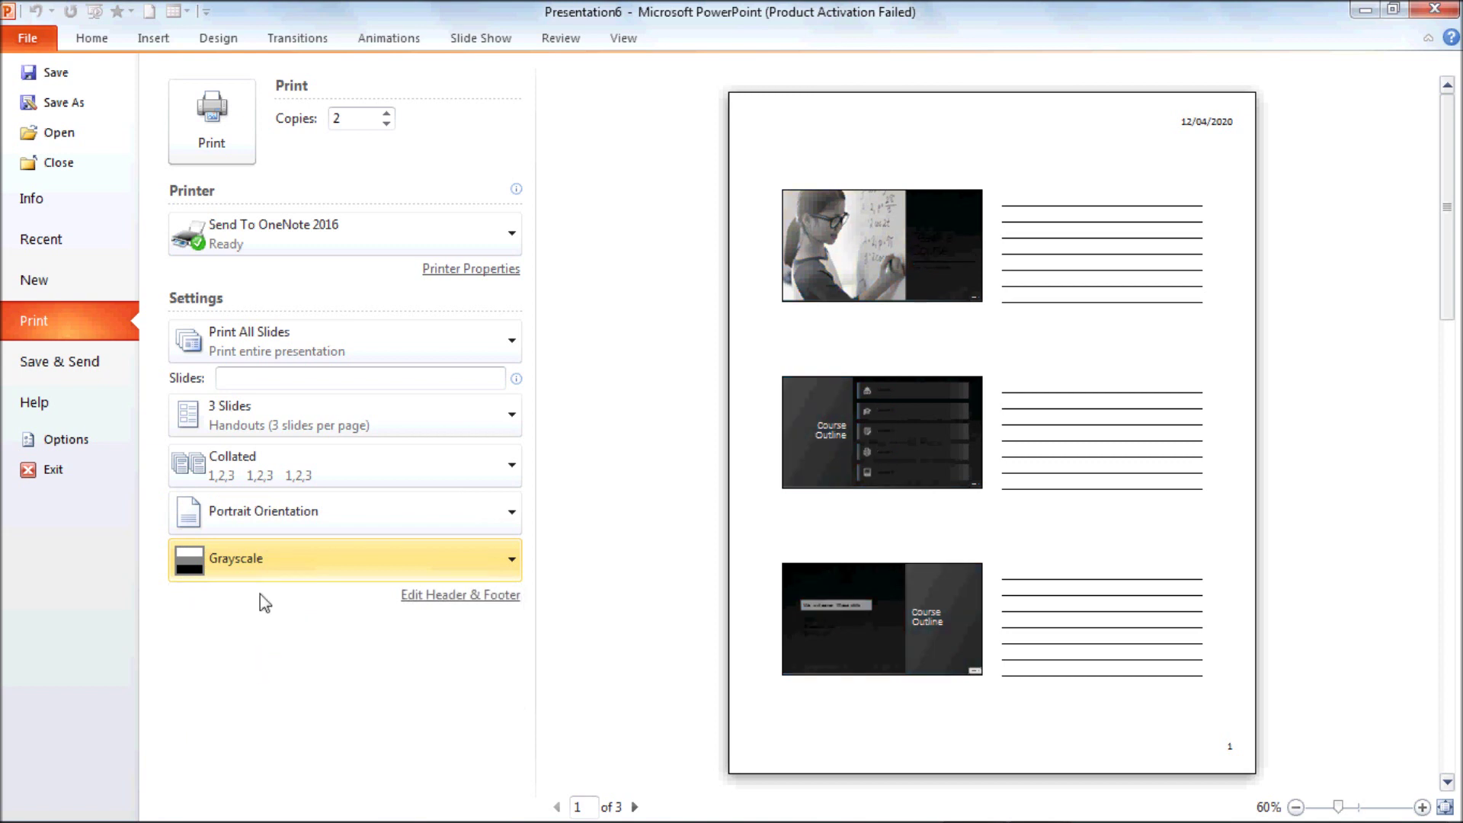
click(260, 563)
click(263, 705)
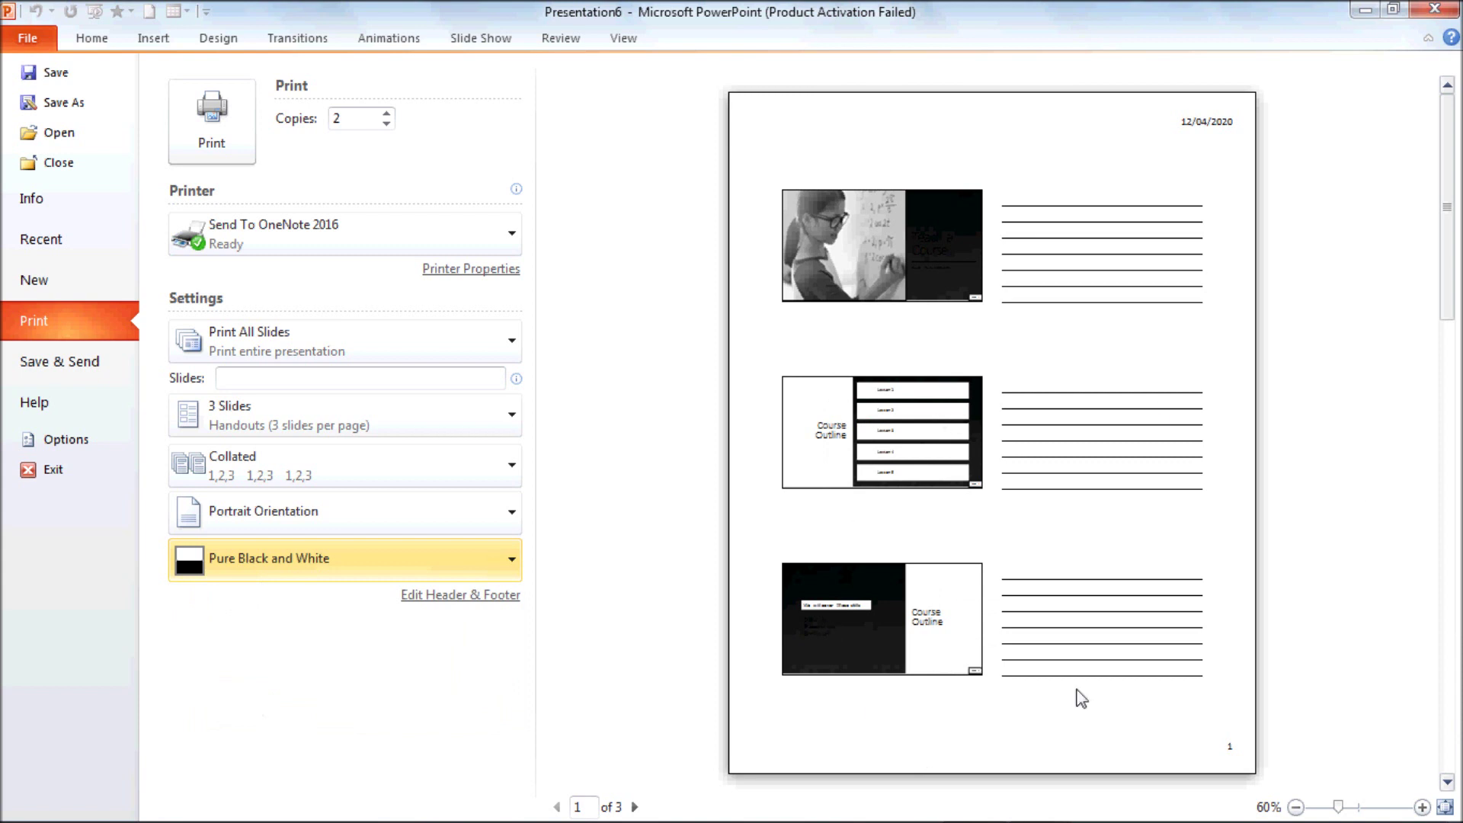
click(324, 573)
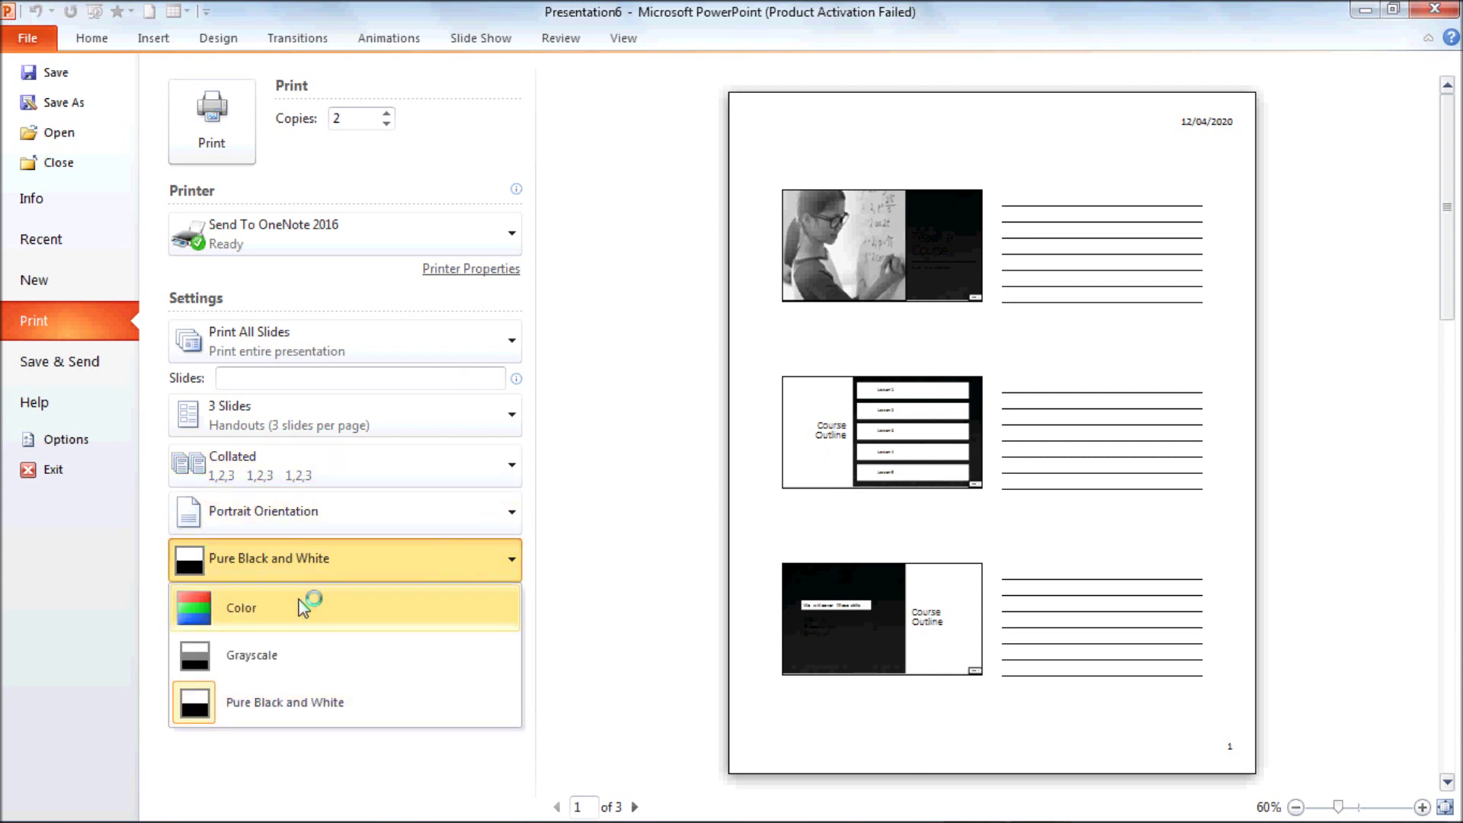
click(303, 606)
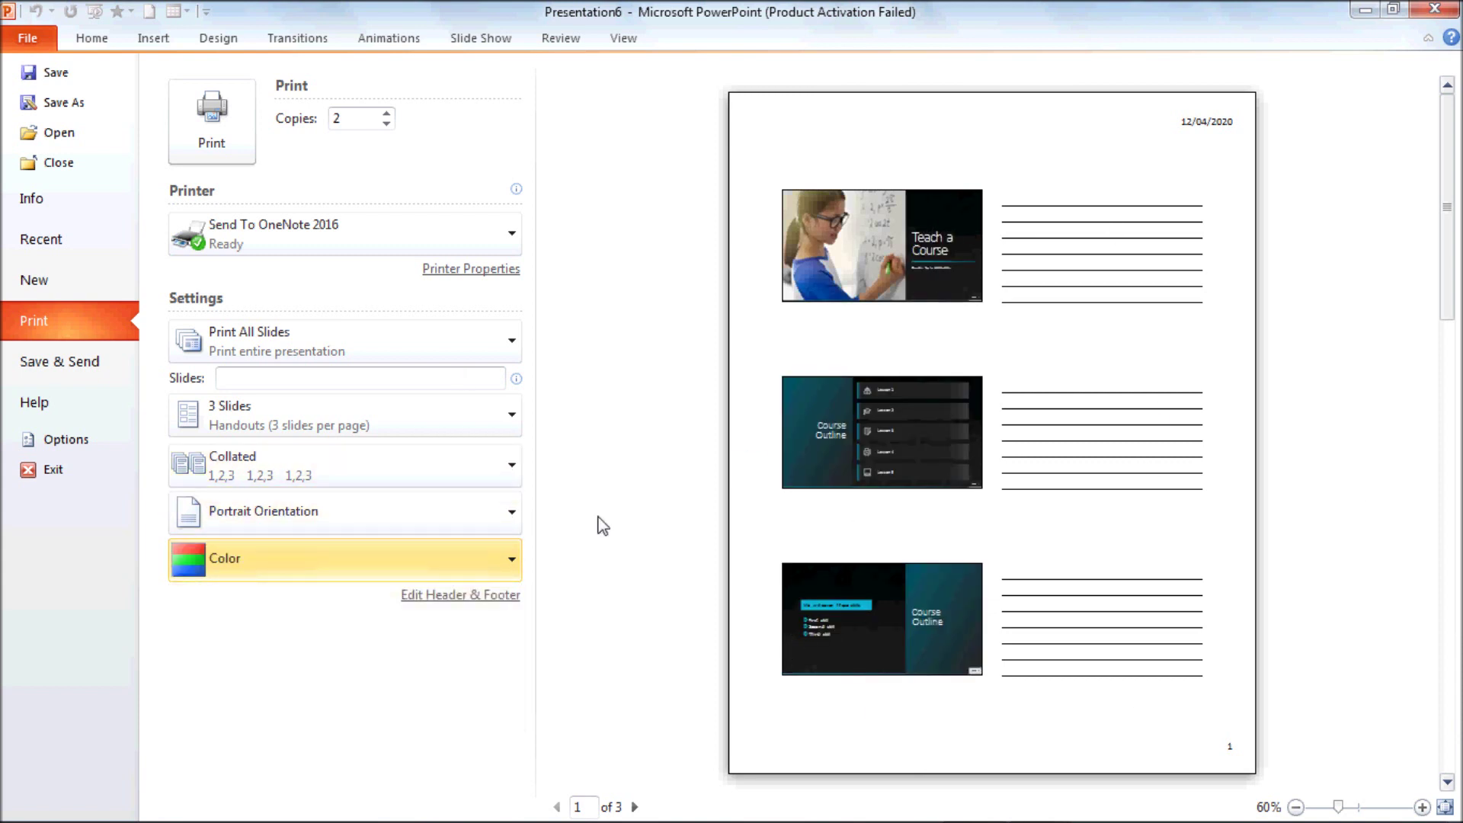
click(259, 558)
click(249, 659)
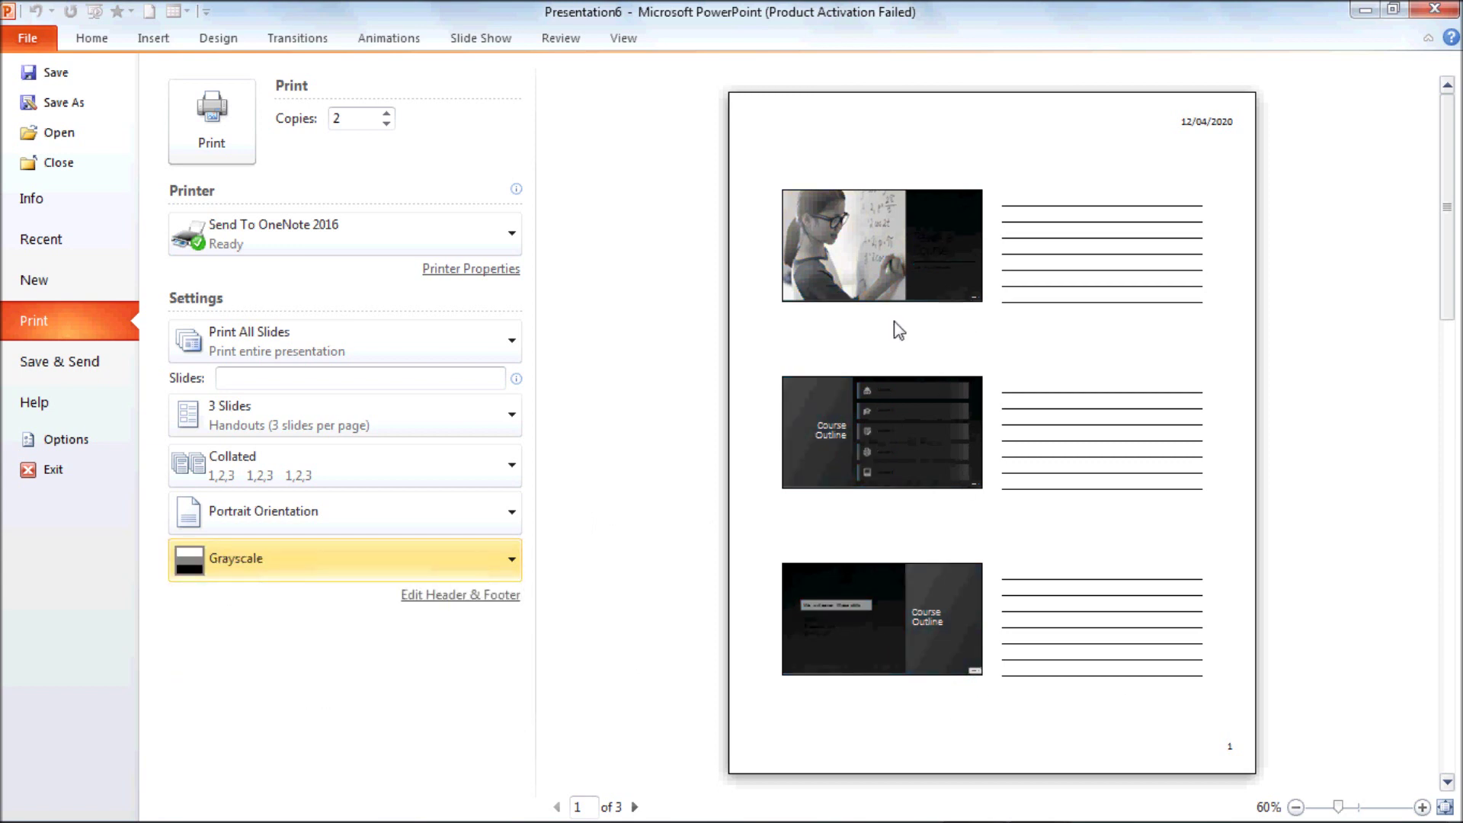
click(277, 560)
click(255, 702)
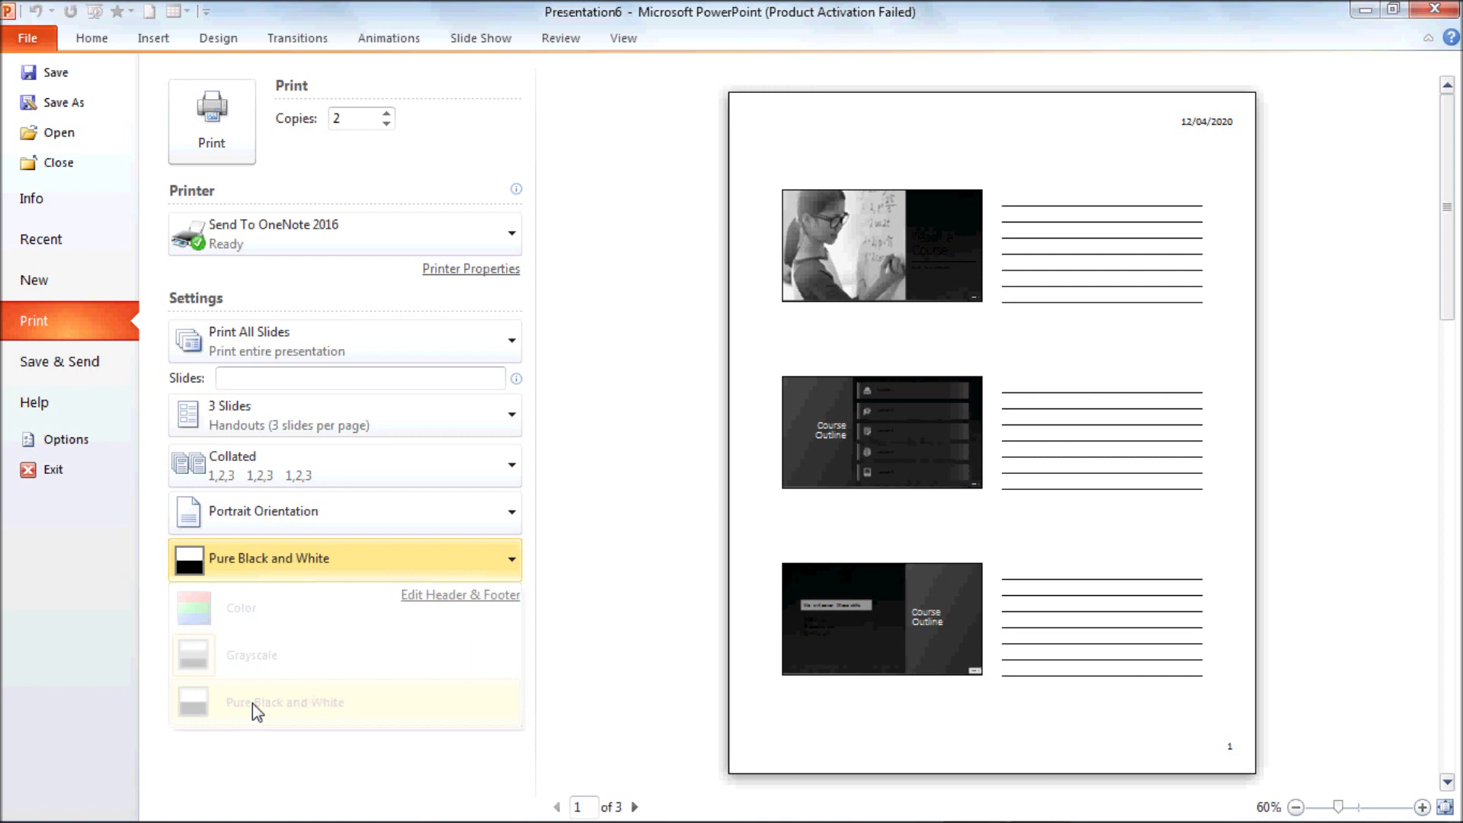
click(296, 562)
click(257, 604)
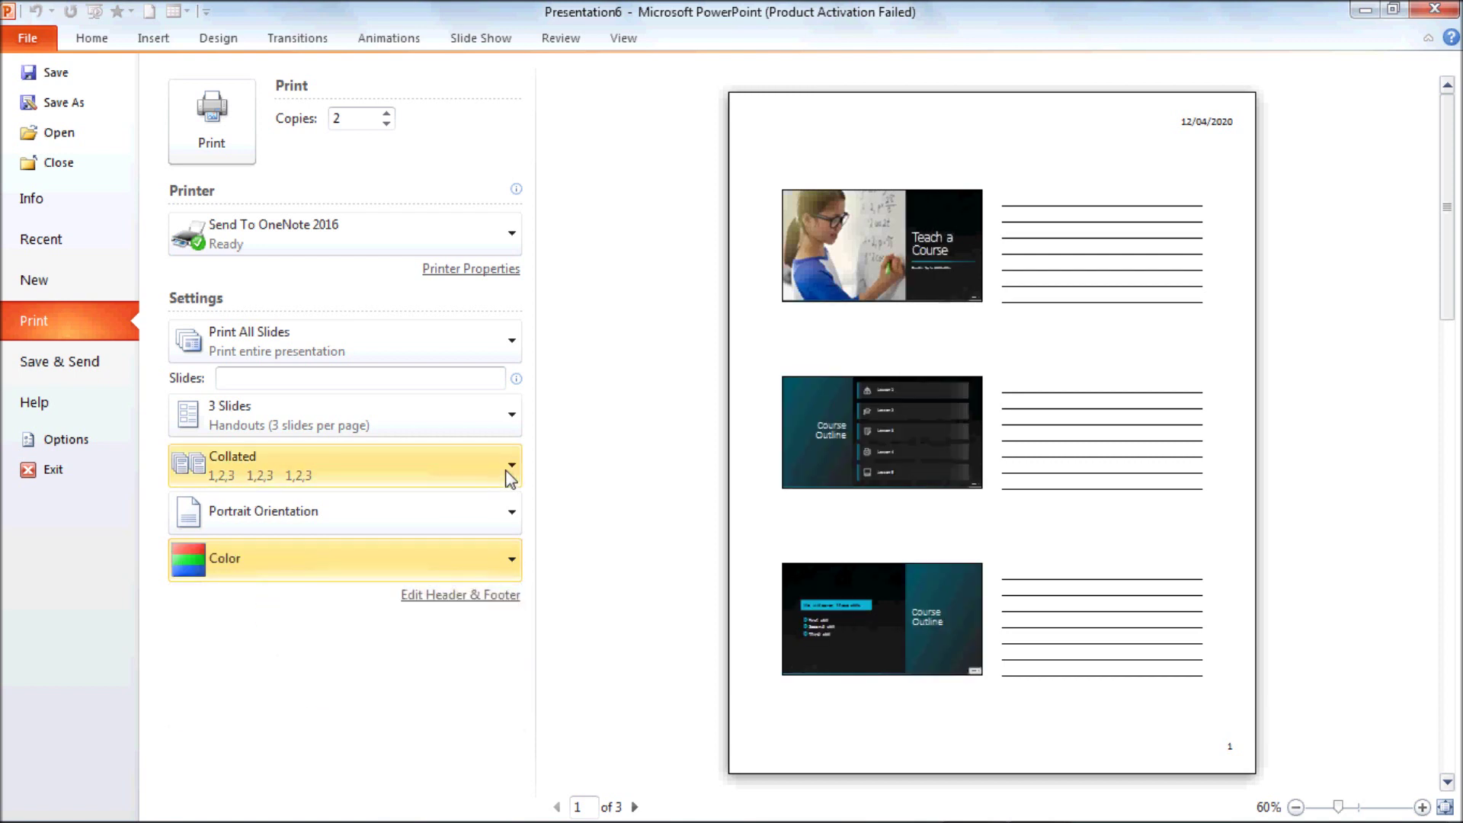
click(79, 363)
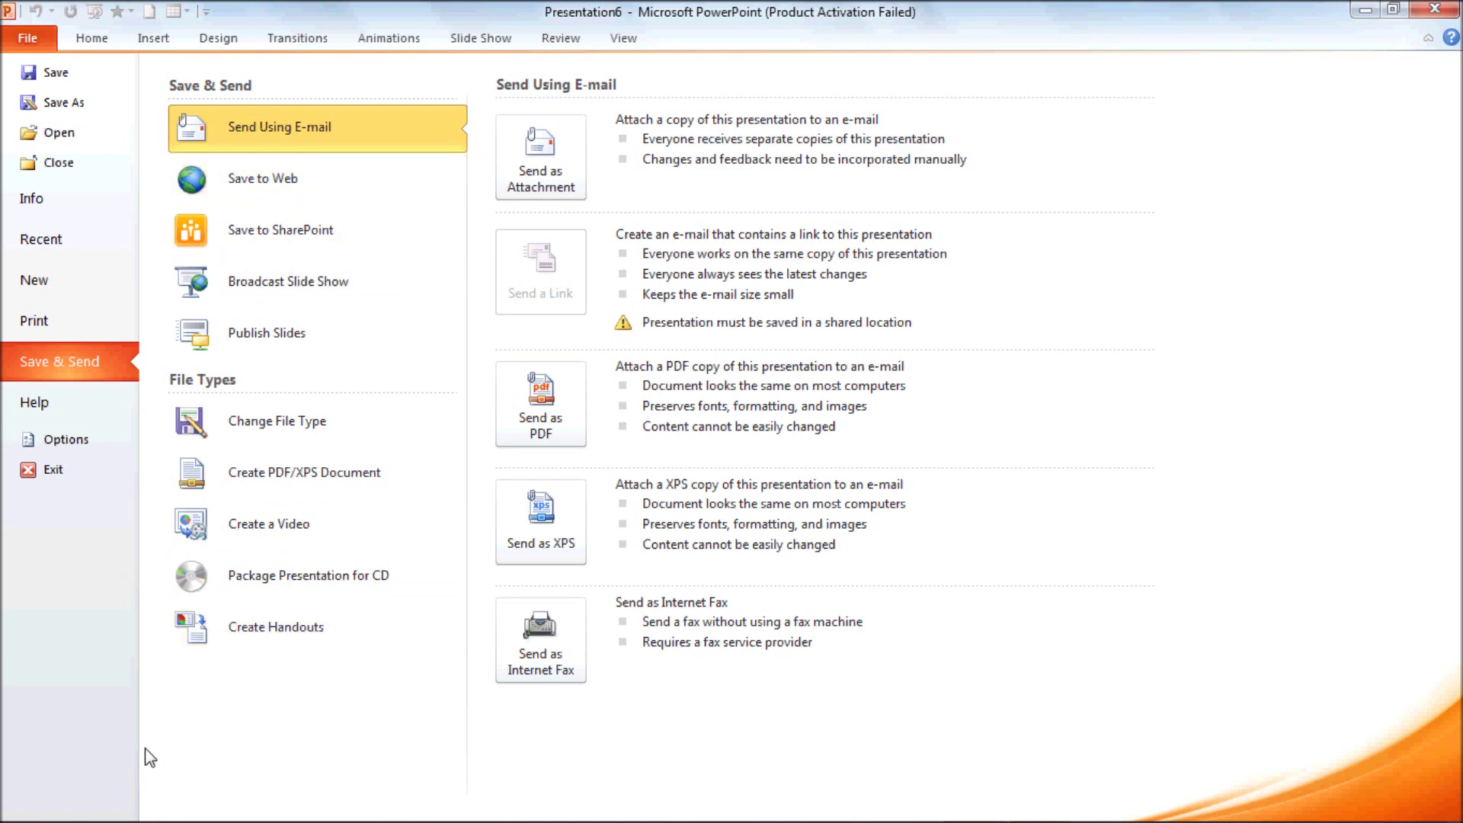
Show the Help page with PowerPoint's activation status and version details
click(85, 414)
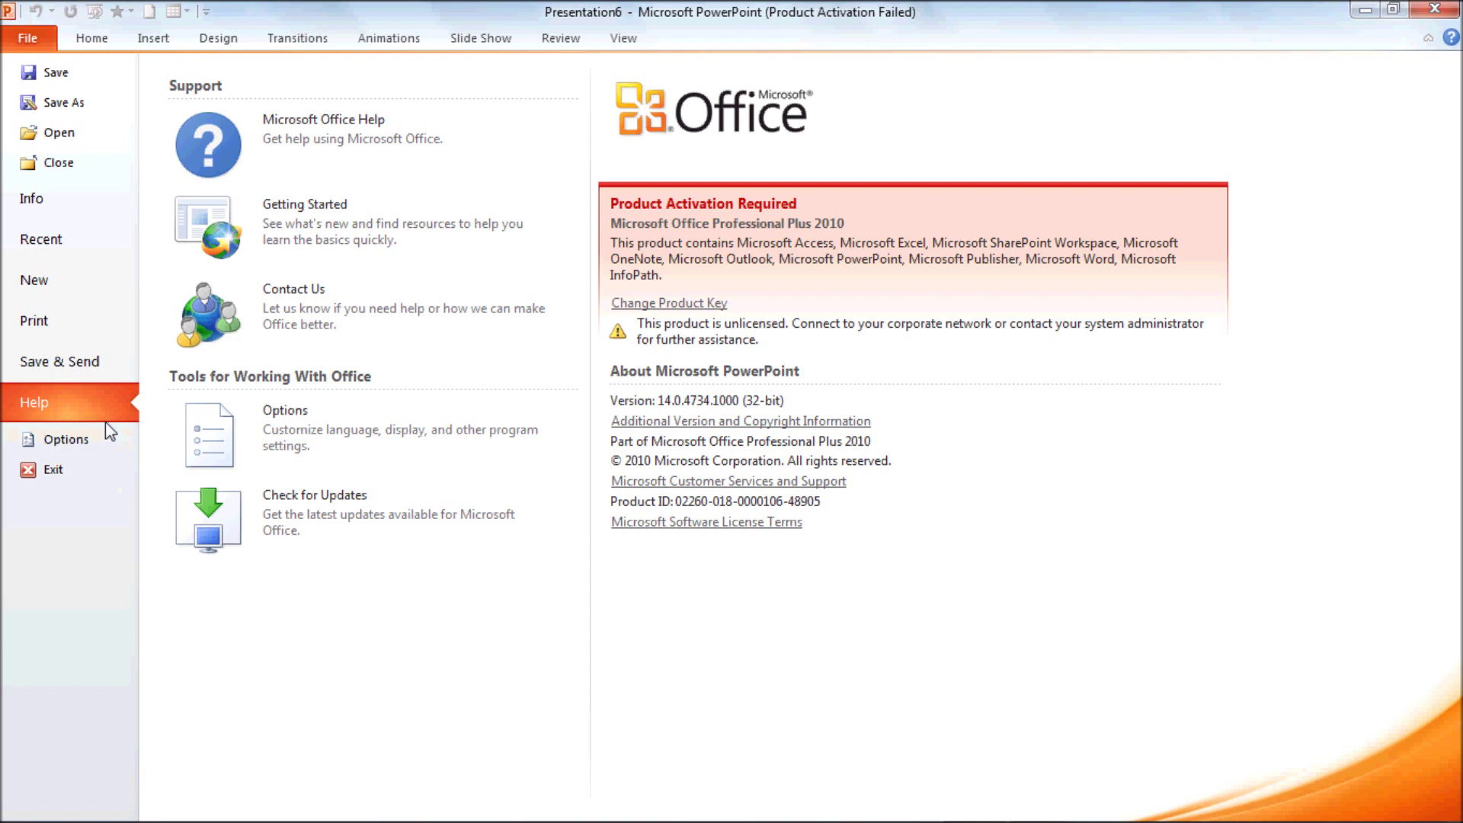
click(81, 439)
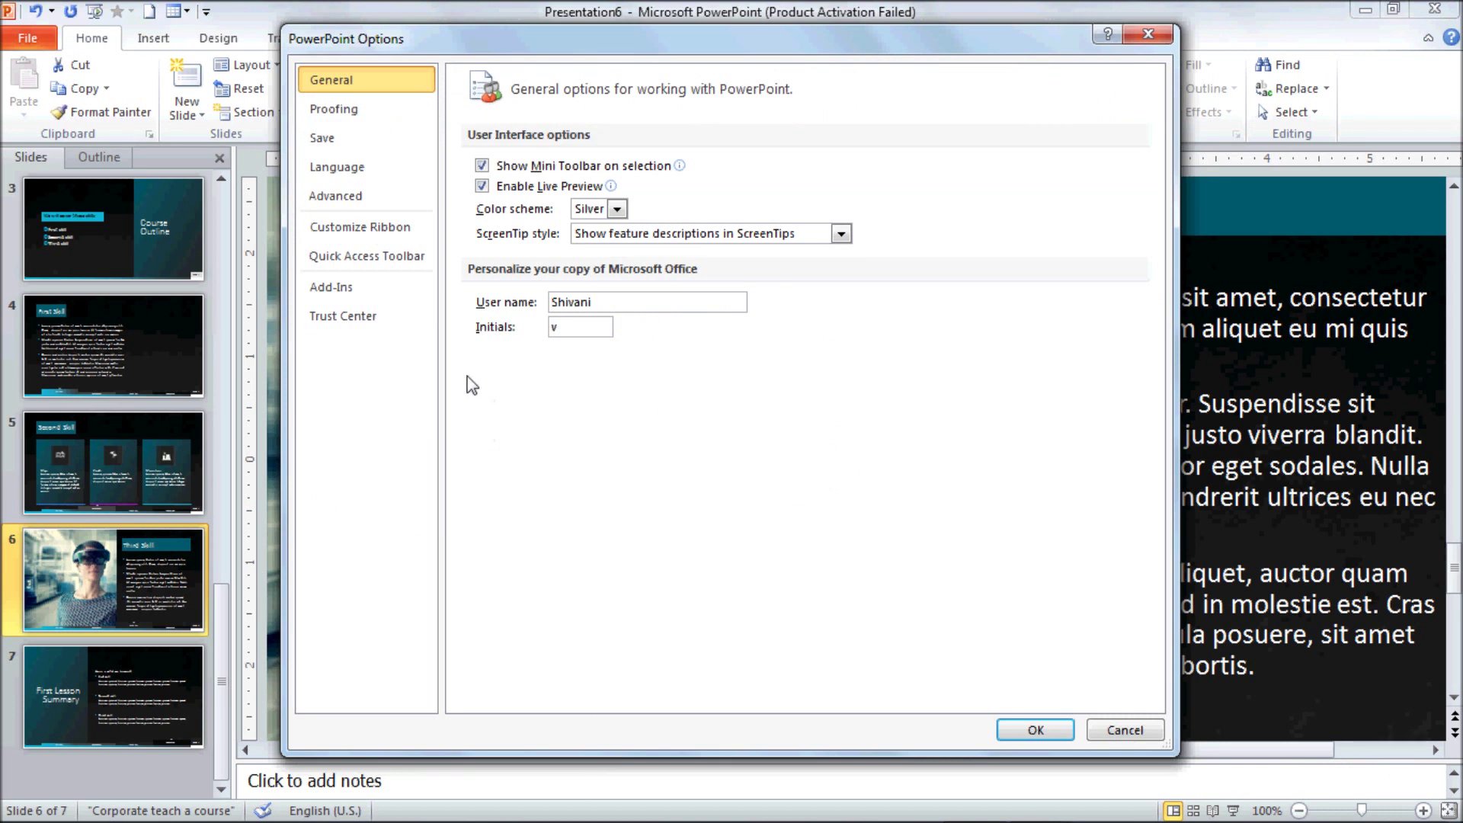
Browse the Quick Access Toolbar, Ribbon, Advanced, Language, Save, Proofing, General, Add-Ins and Trust Center options
click(413, 263)
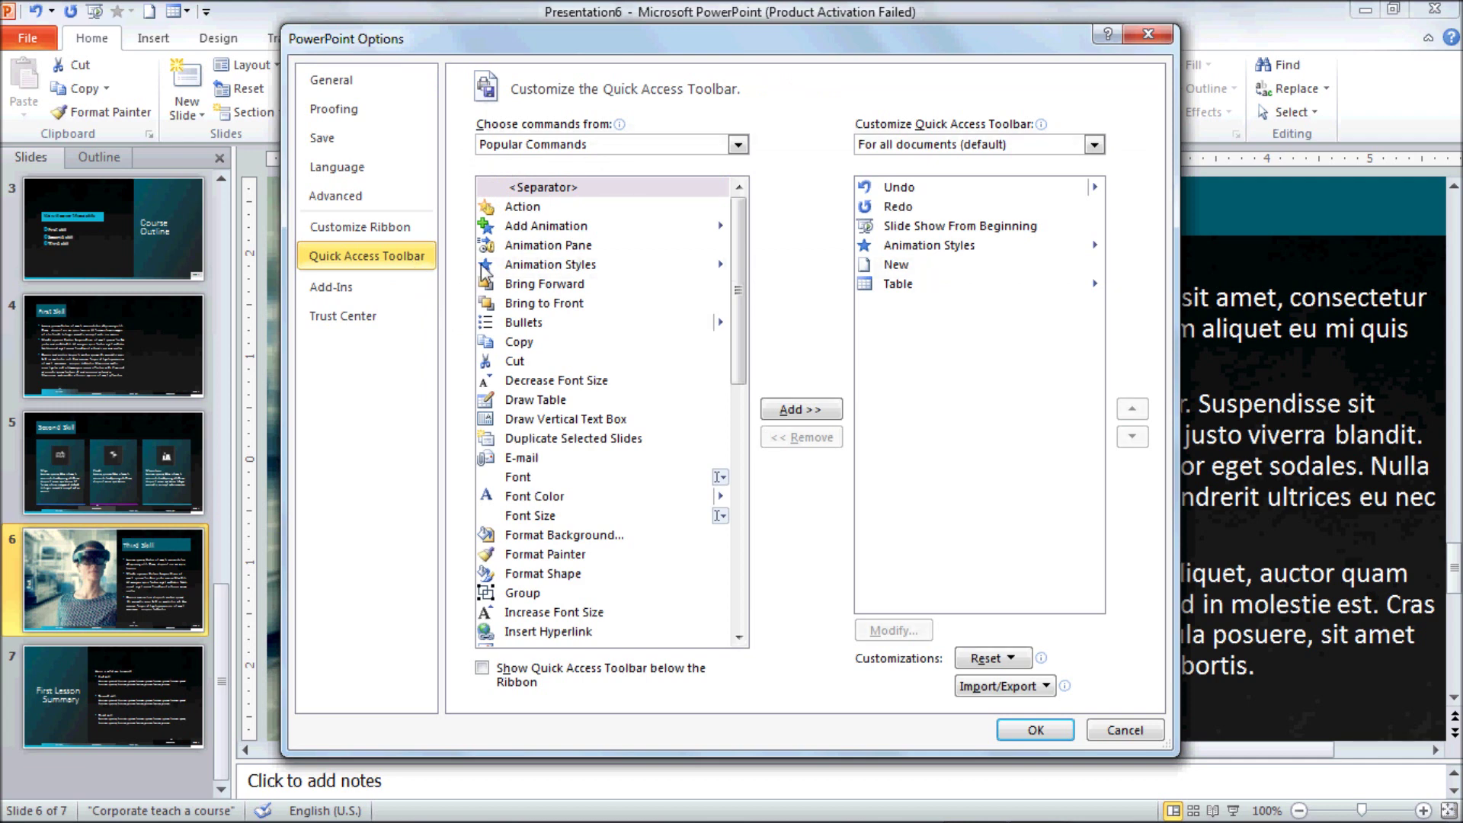
click(367, 228)
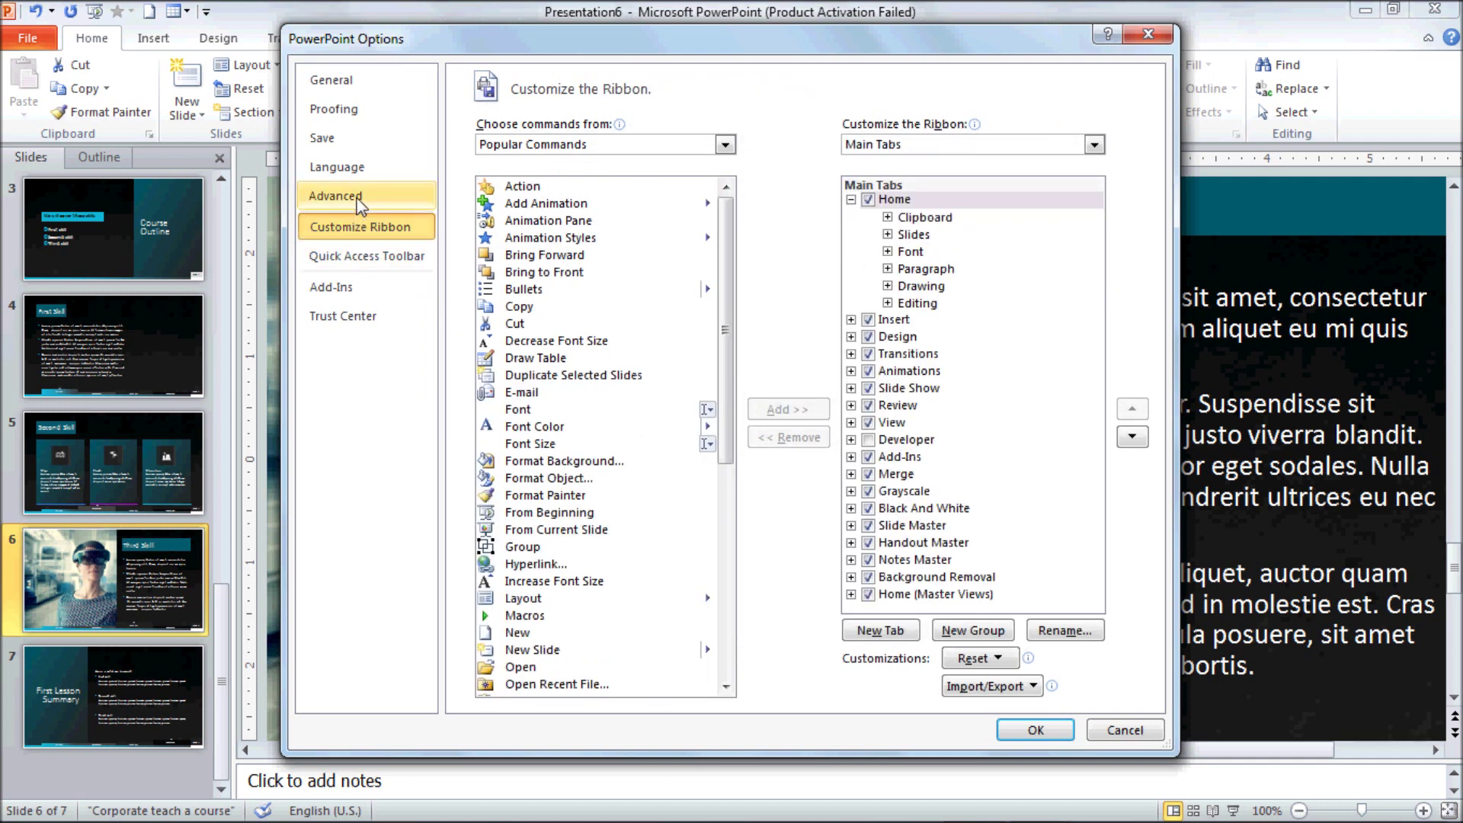
click(357, 199)
click(356, 161)
click(355, 139)
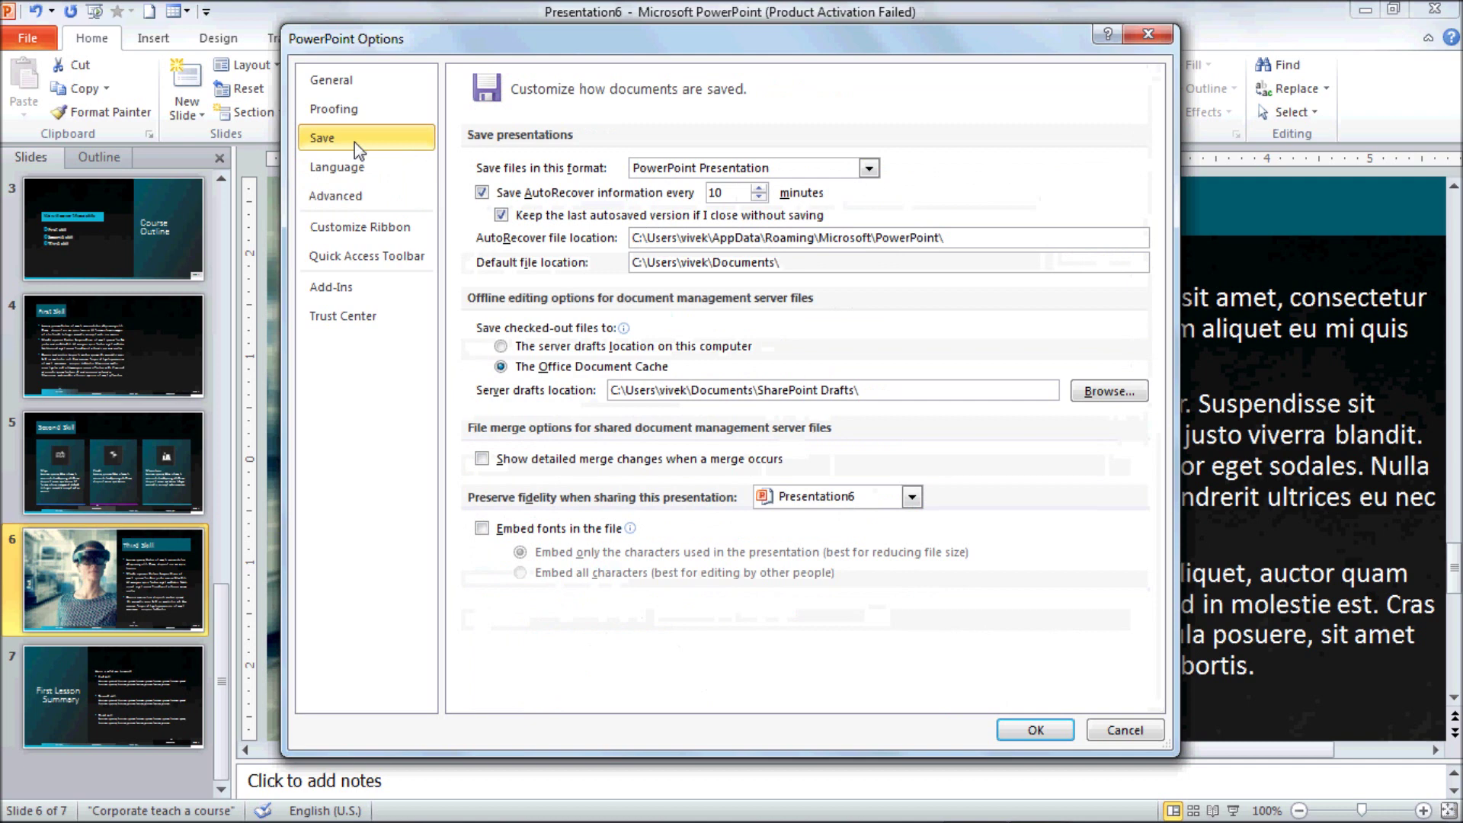
click(354, 109)
click(355, 83)
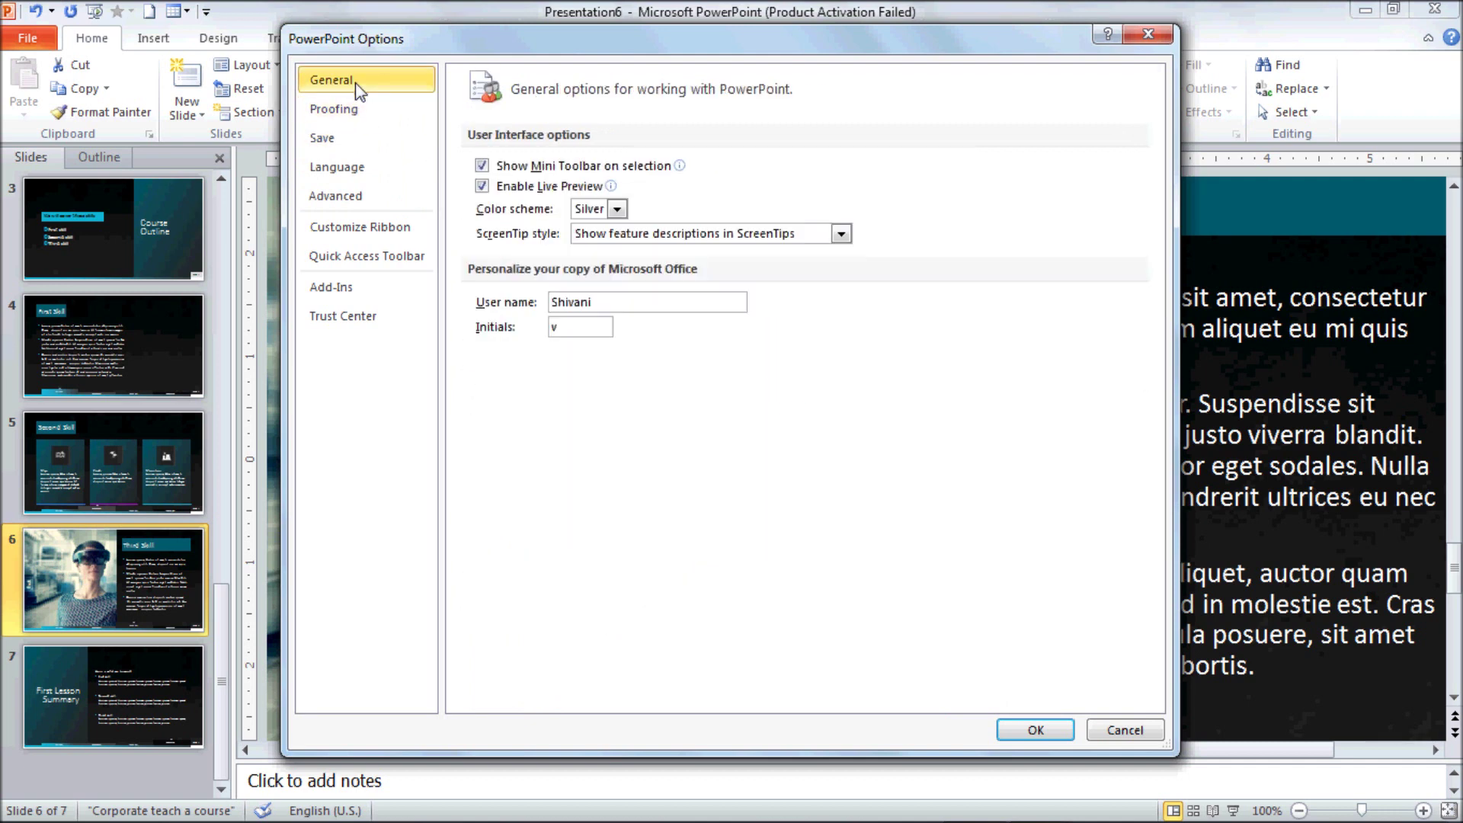
click(373, 287)
click(371, 317)
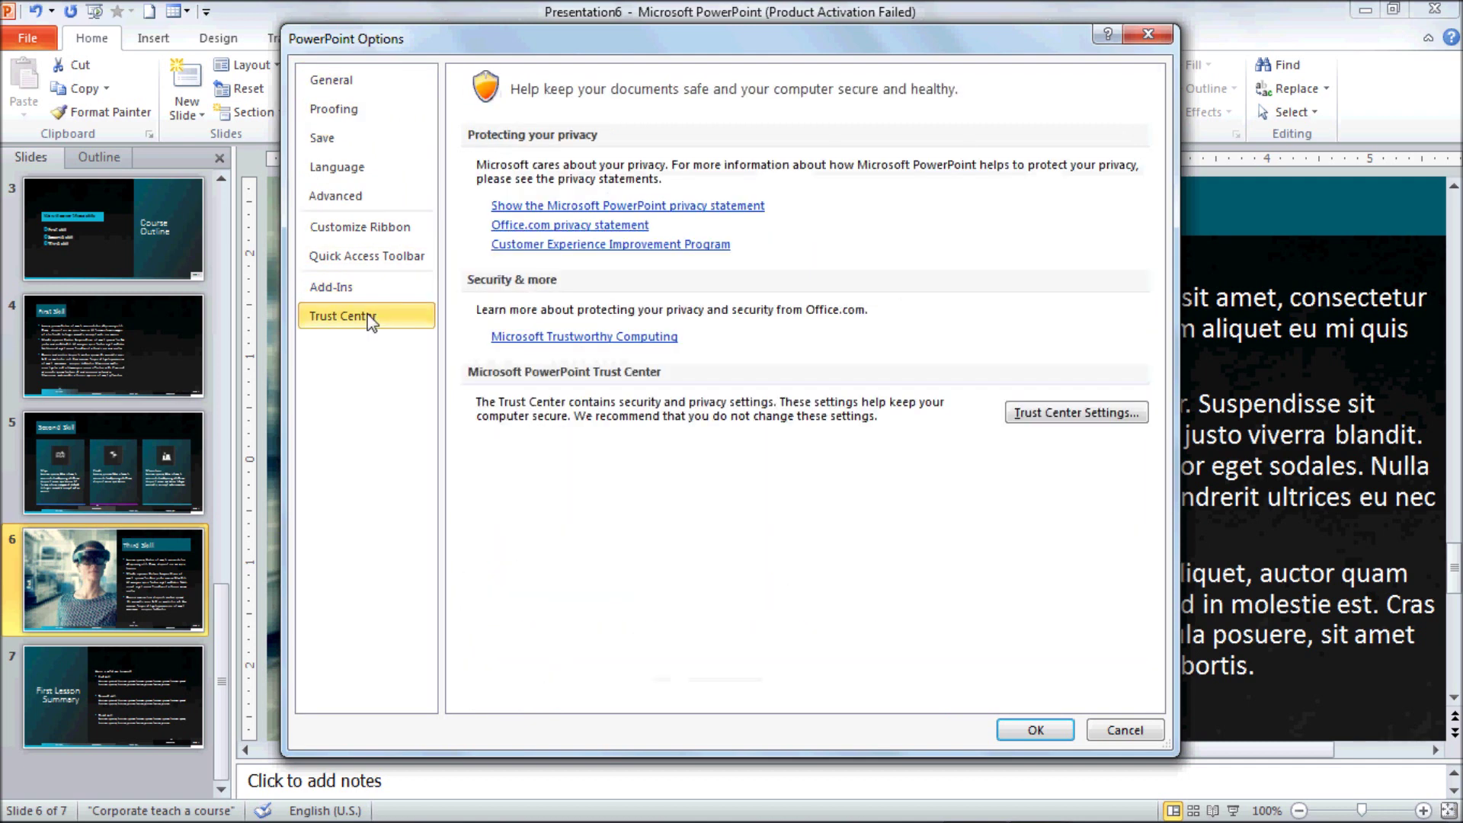
Revisit the Quick Access Toolbar, Ribbon, Advanced and Language options, then close PowerPoint Options
click(394, 256)
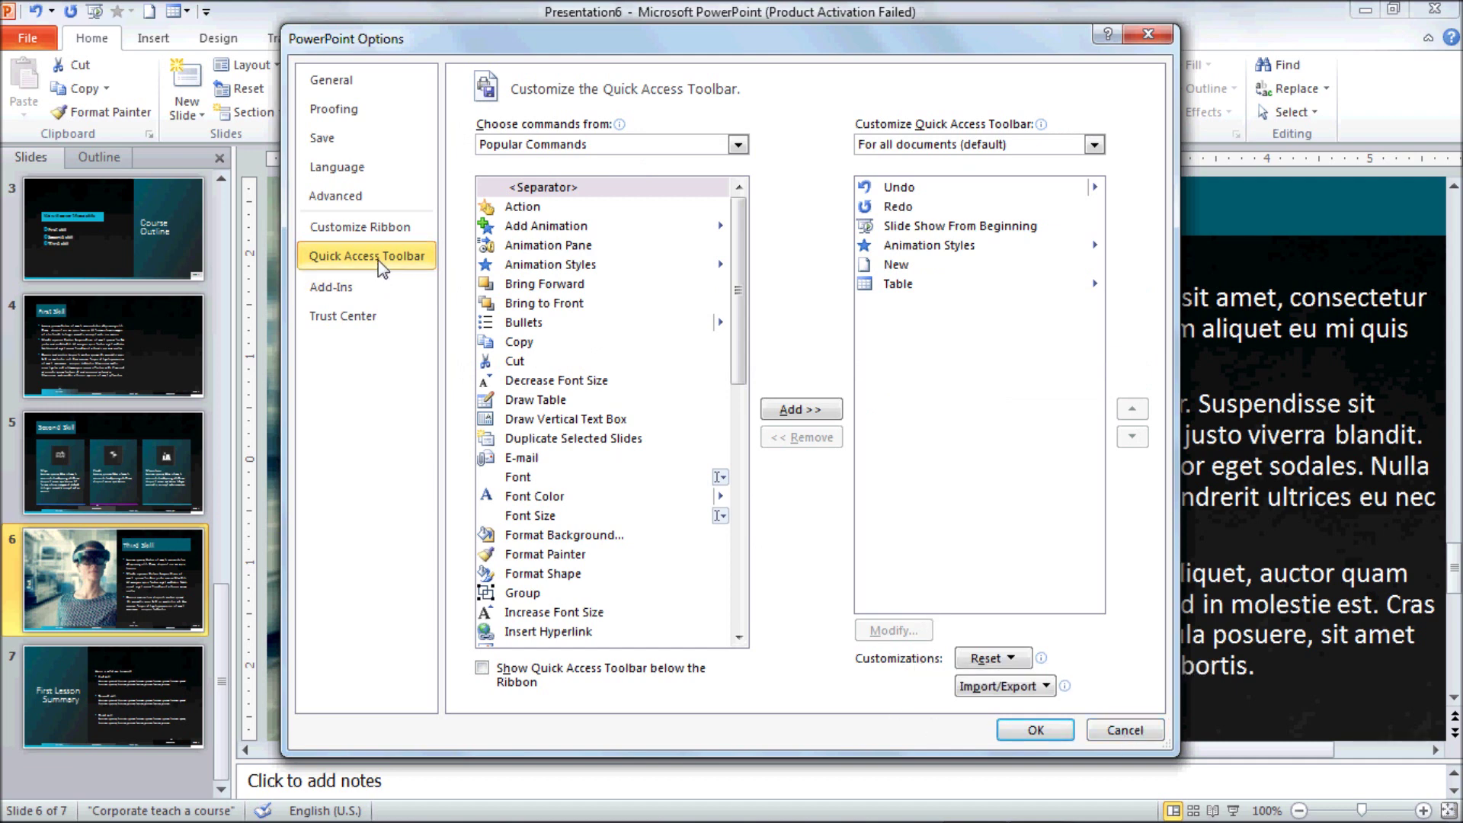
click(379, 237)
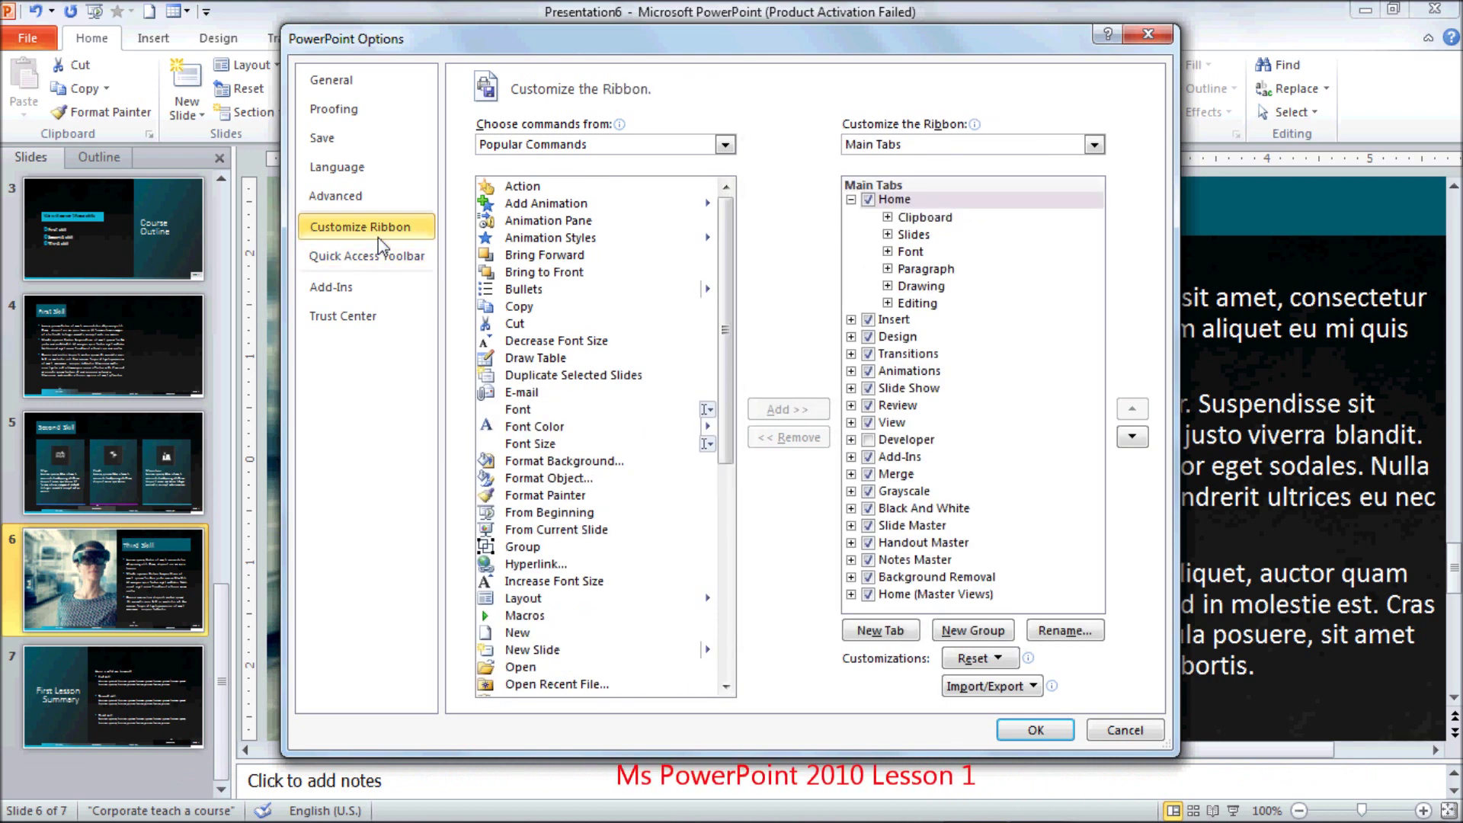
click(342, 200)
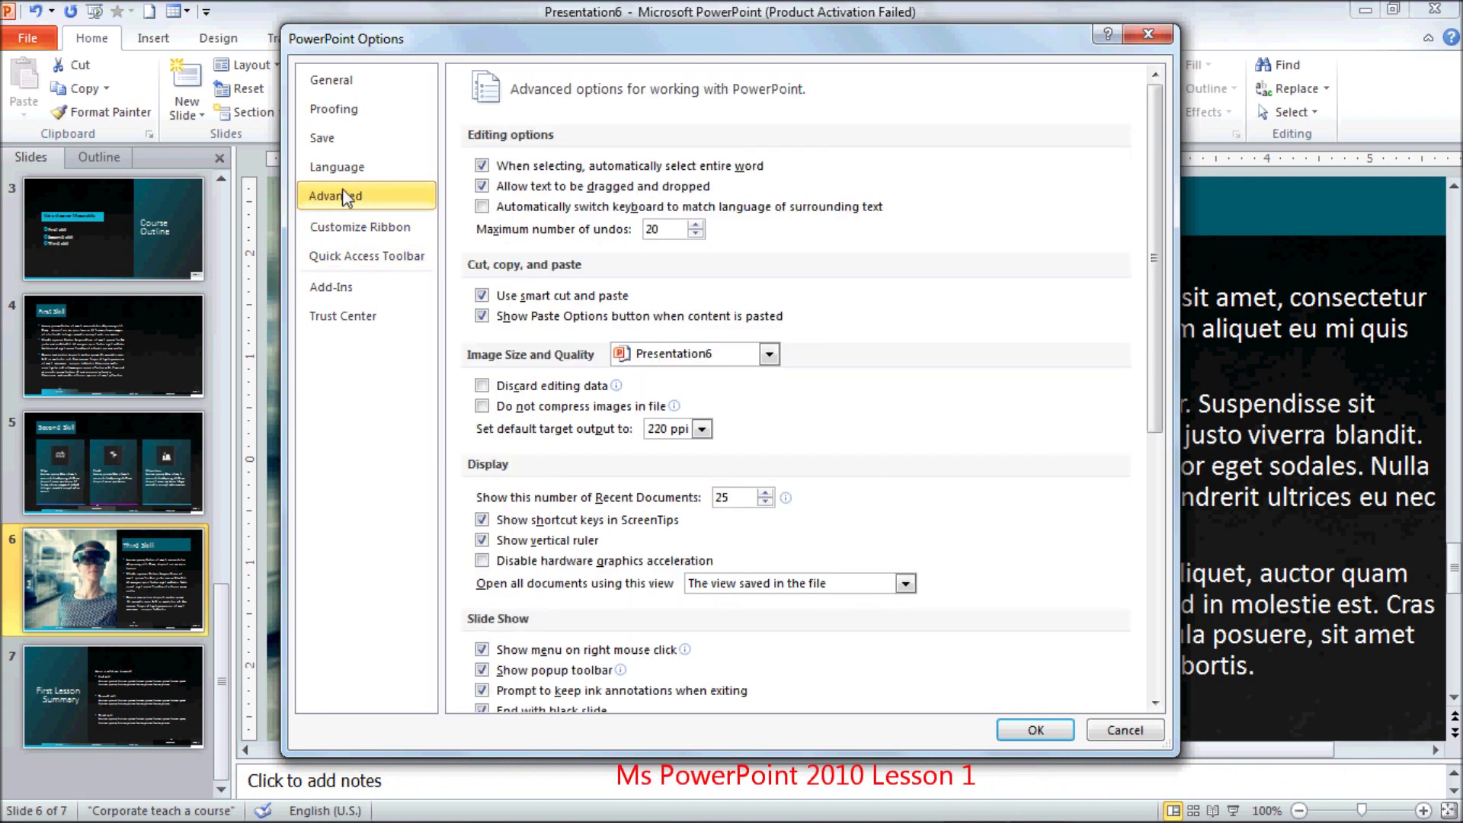
click(345, 169)
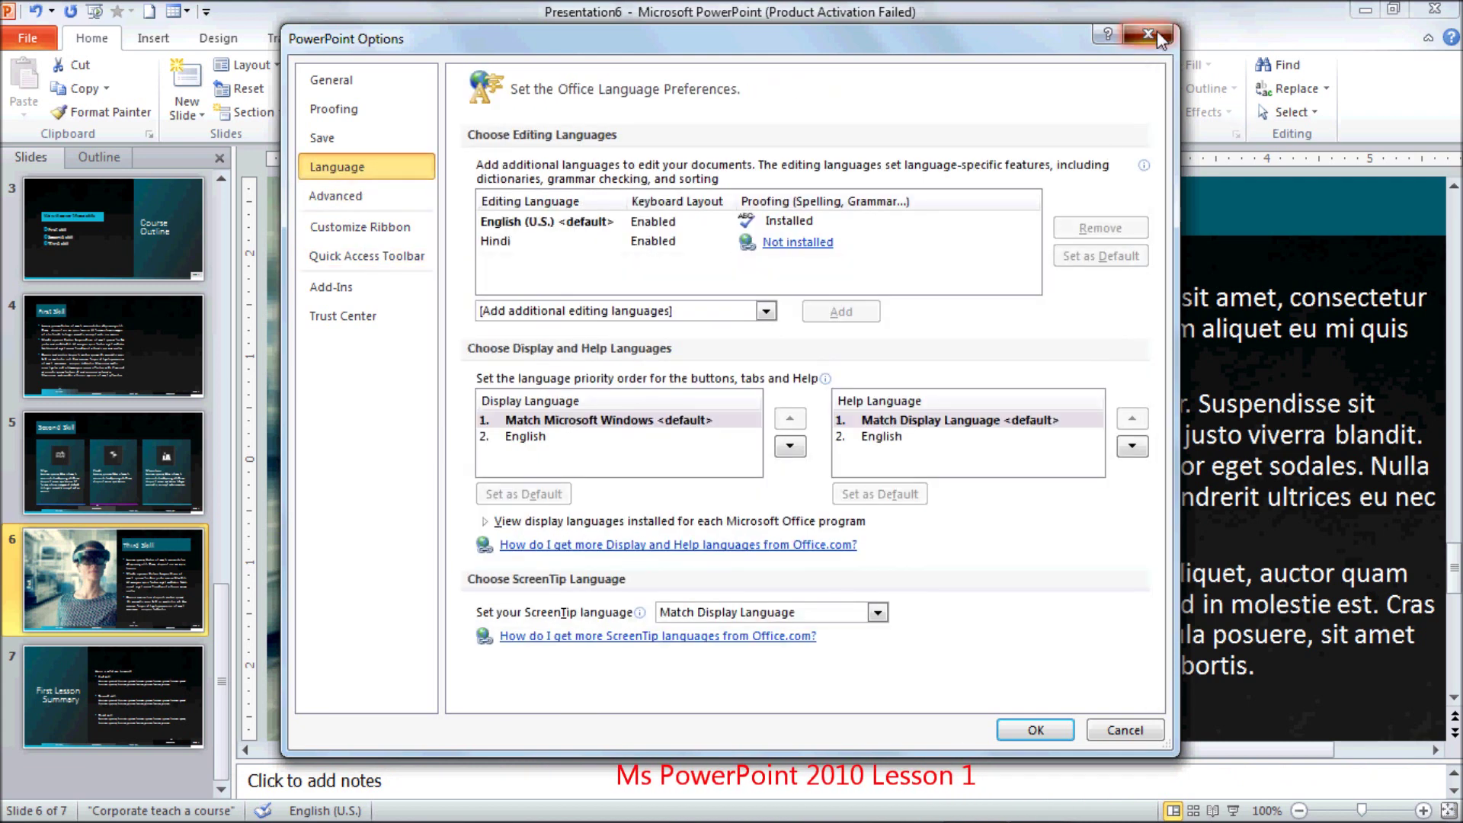
click(1148, 34)
click(28, 37)
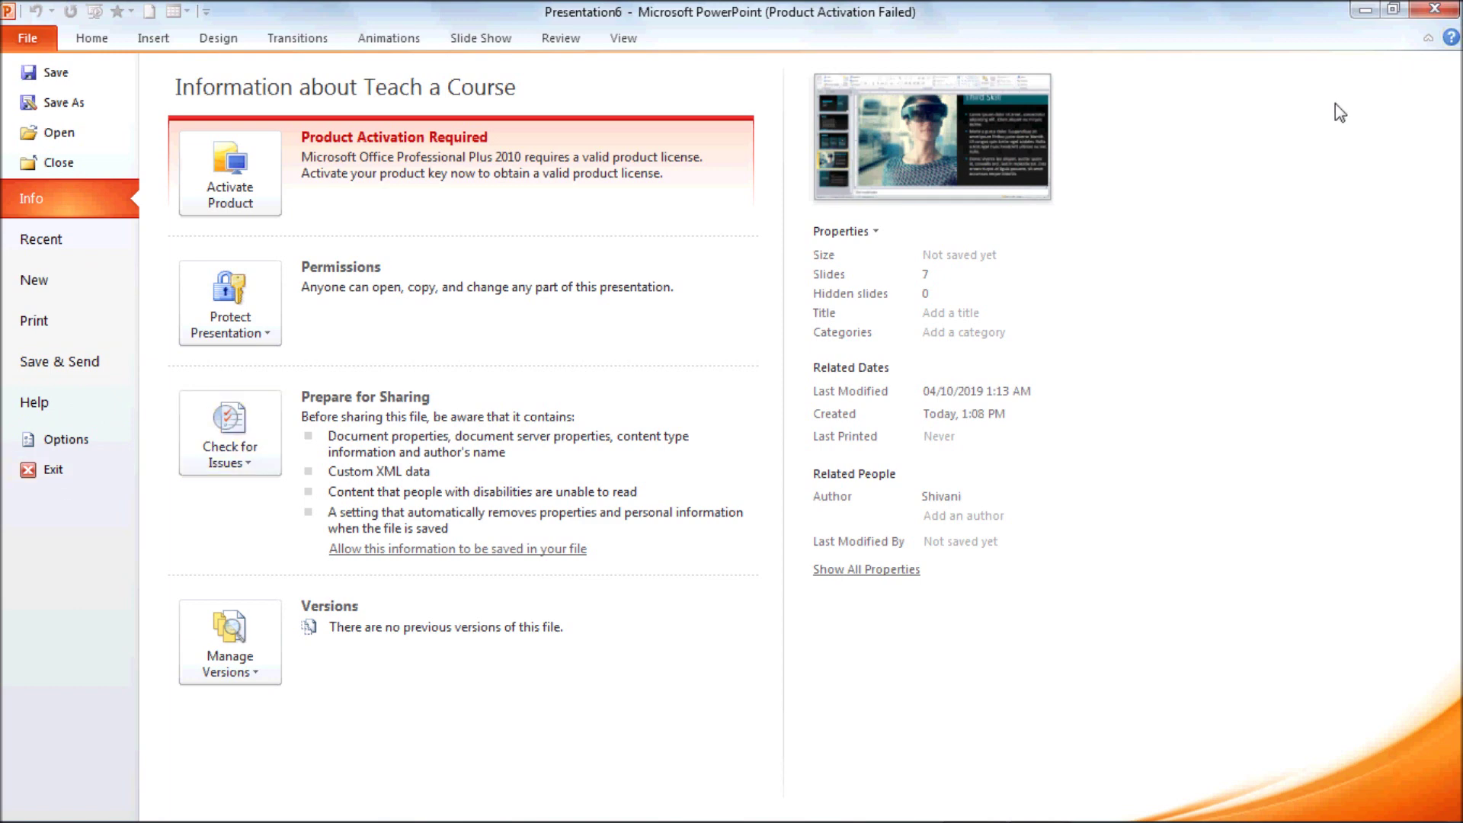
Leave the File backstage and return to the slide editor
key(Escape)
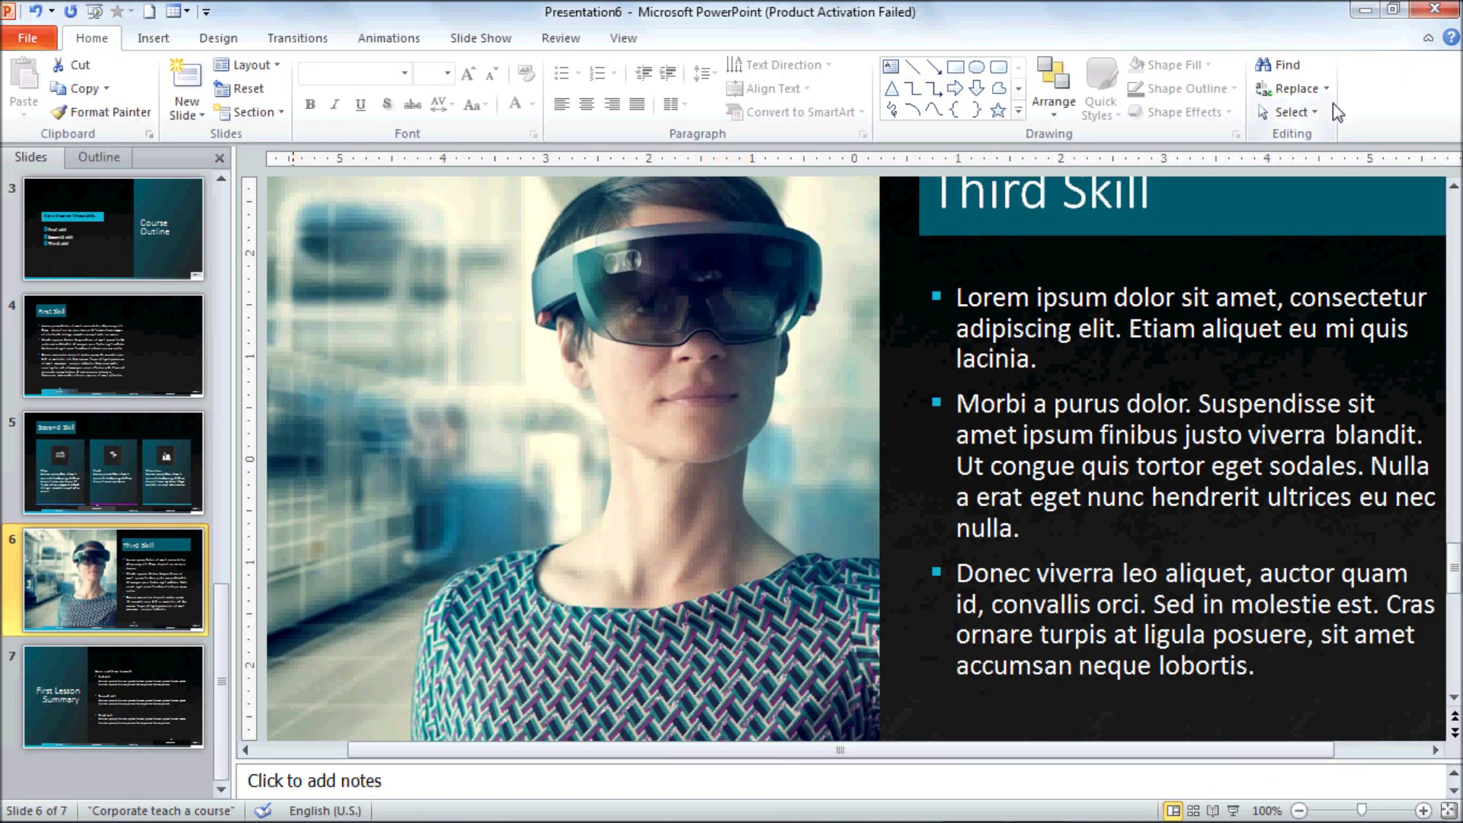
click(29, 38)
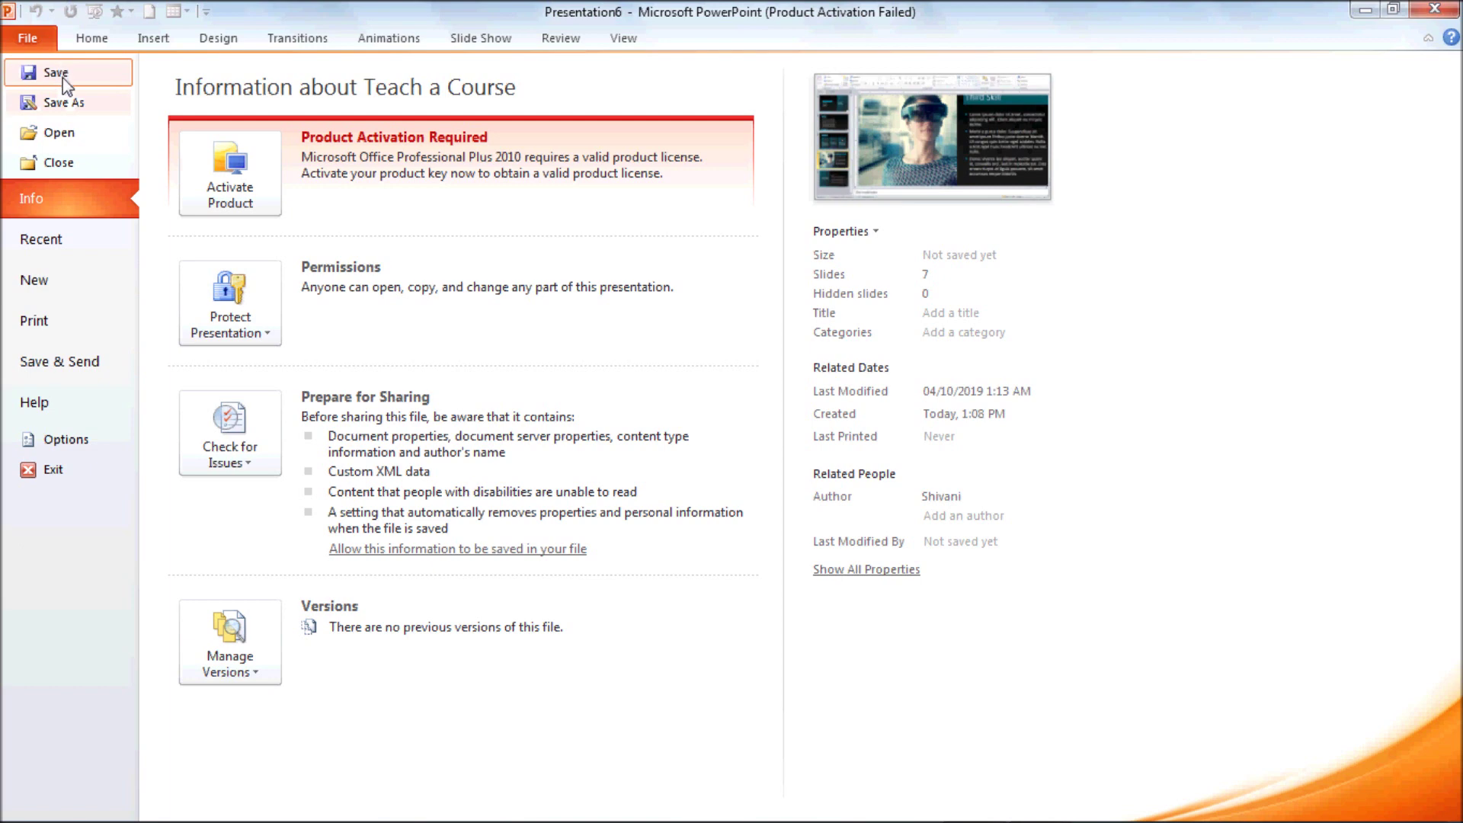
key(Escape)
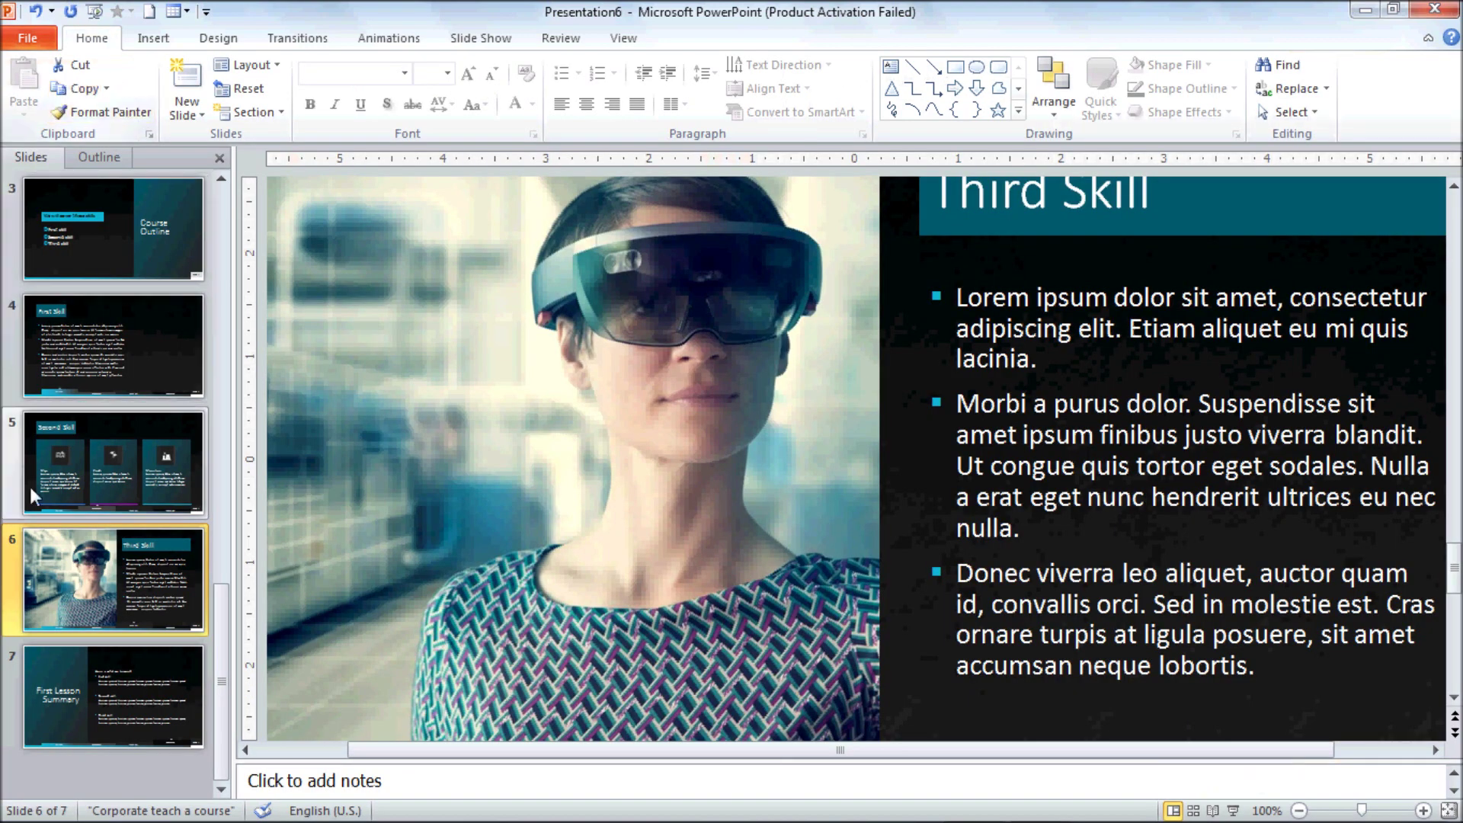
Step back through slides 5, 4, 3 and 2 to the Teach a Course title slide
click(31, 487)
click(101, 350)
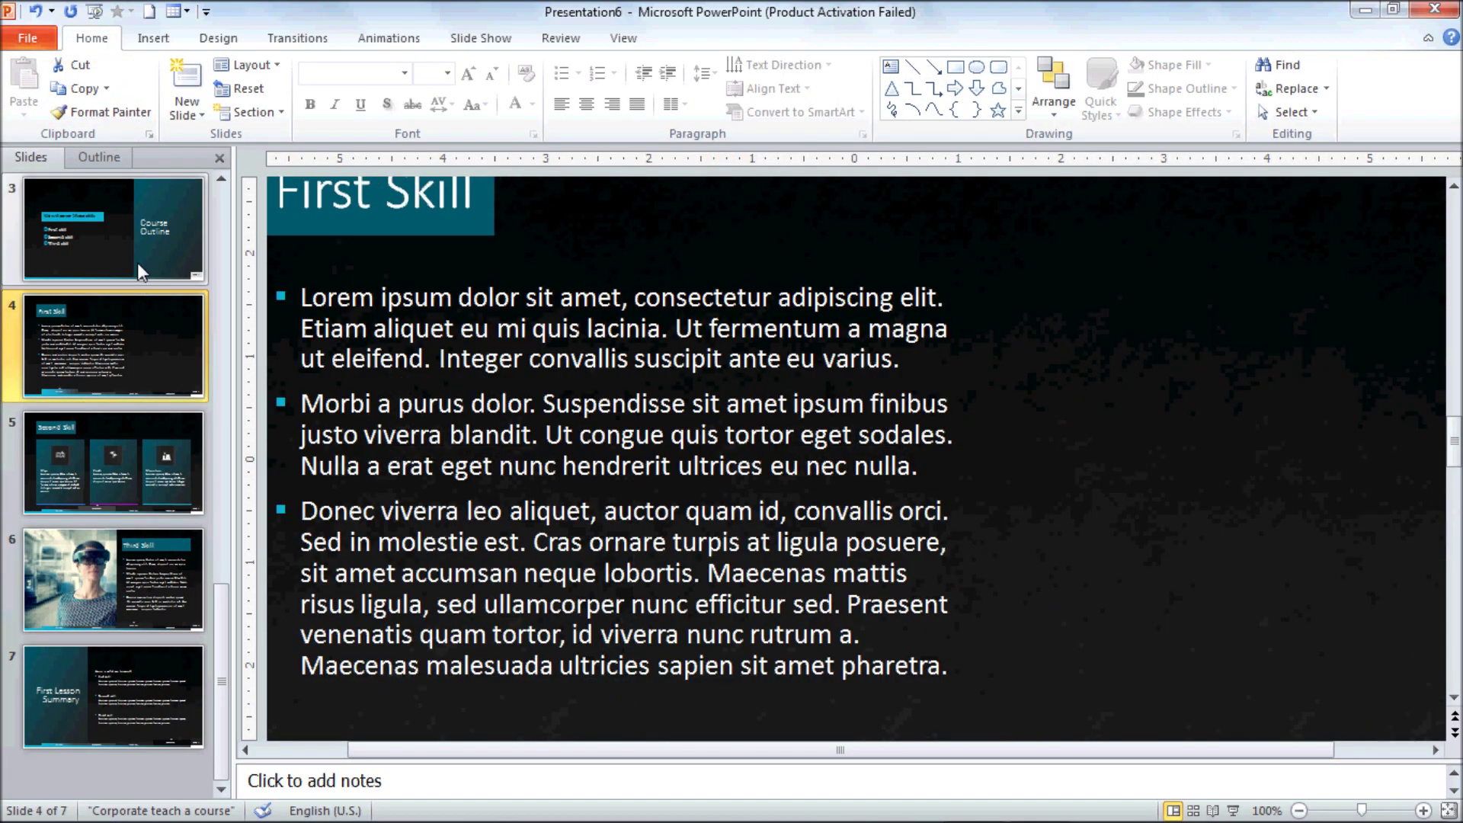
click(139, 266)
click(57, 351)
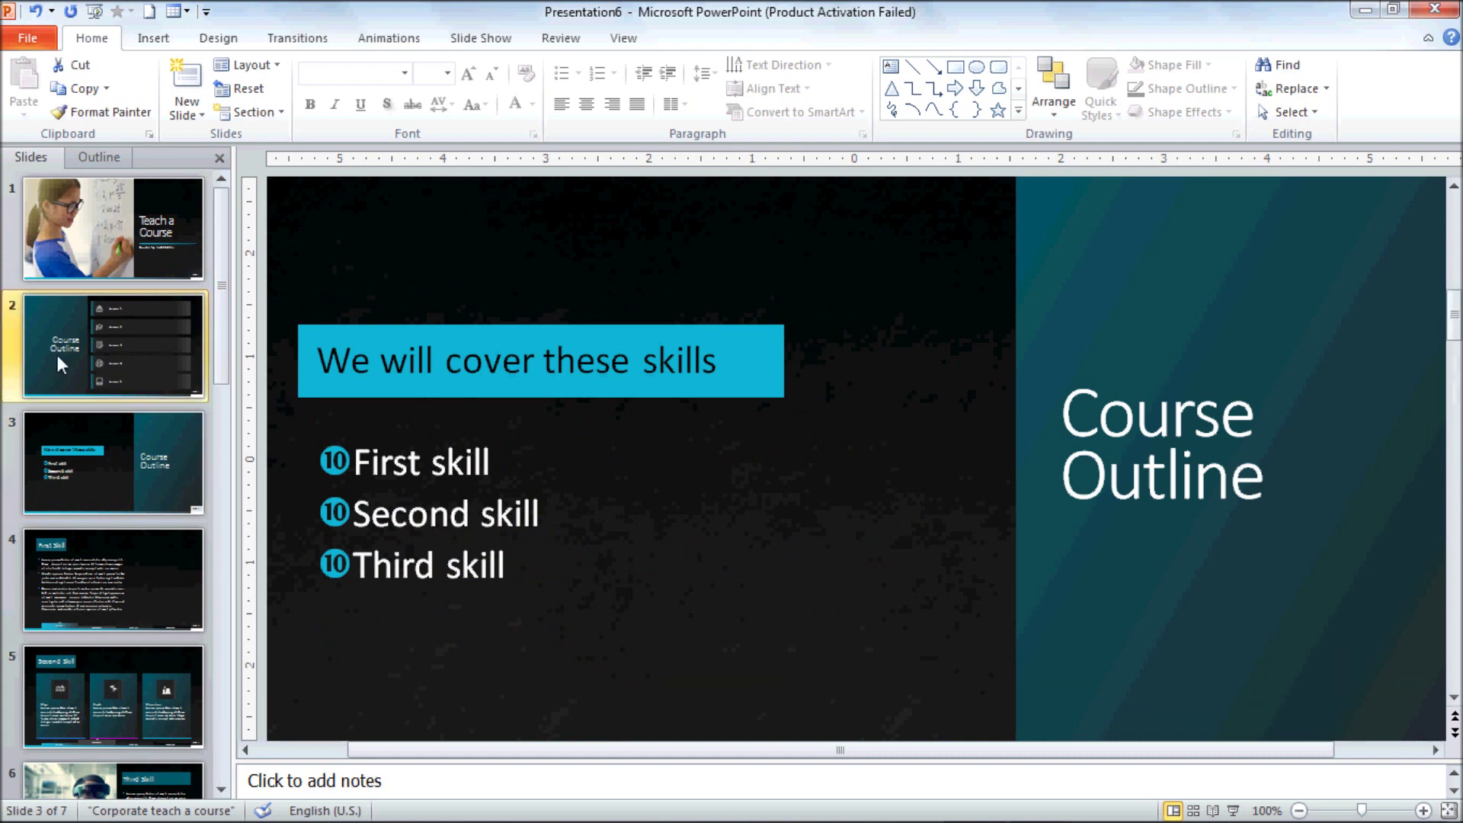
click(81, 265)
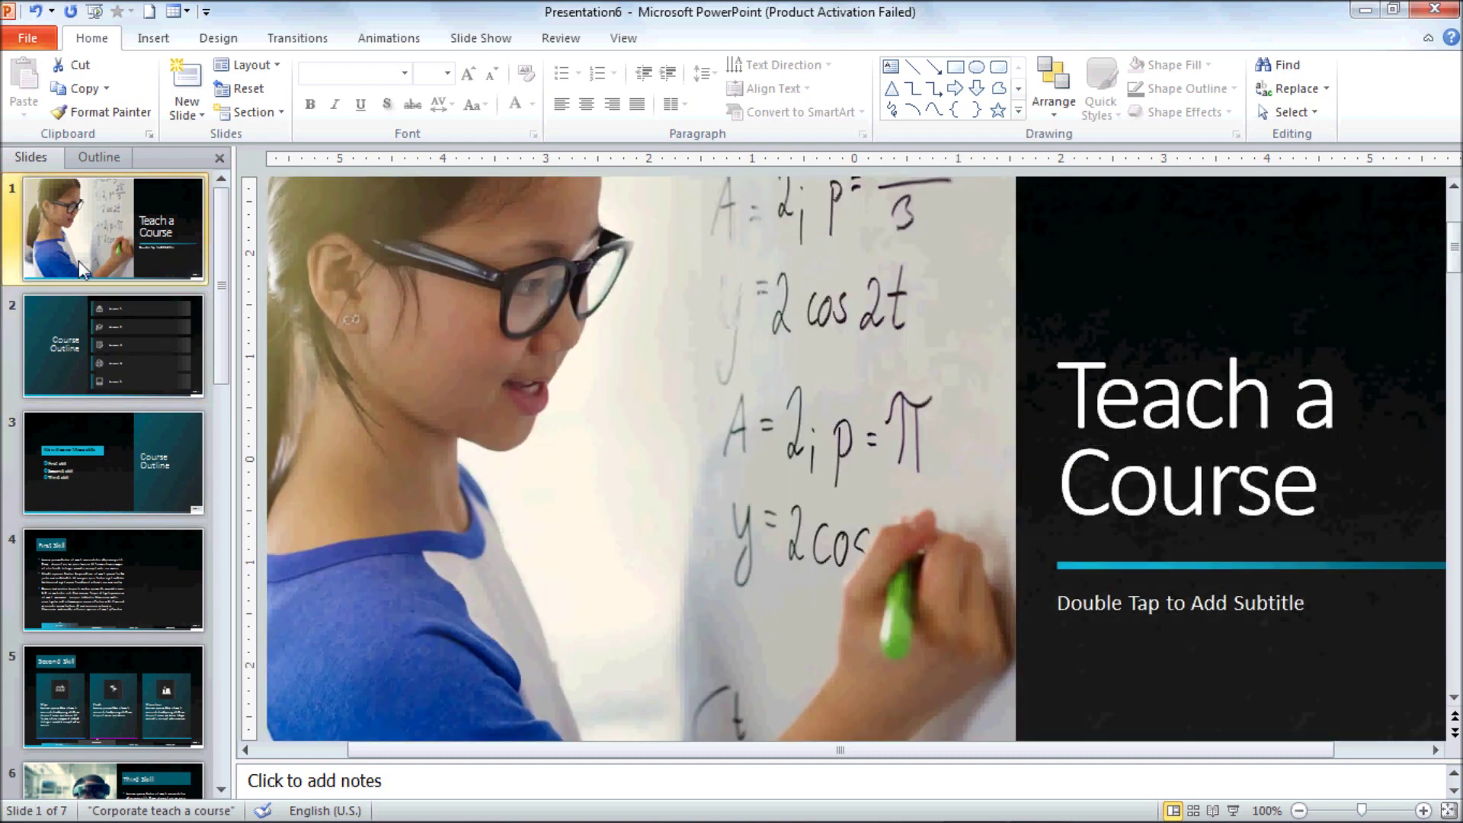